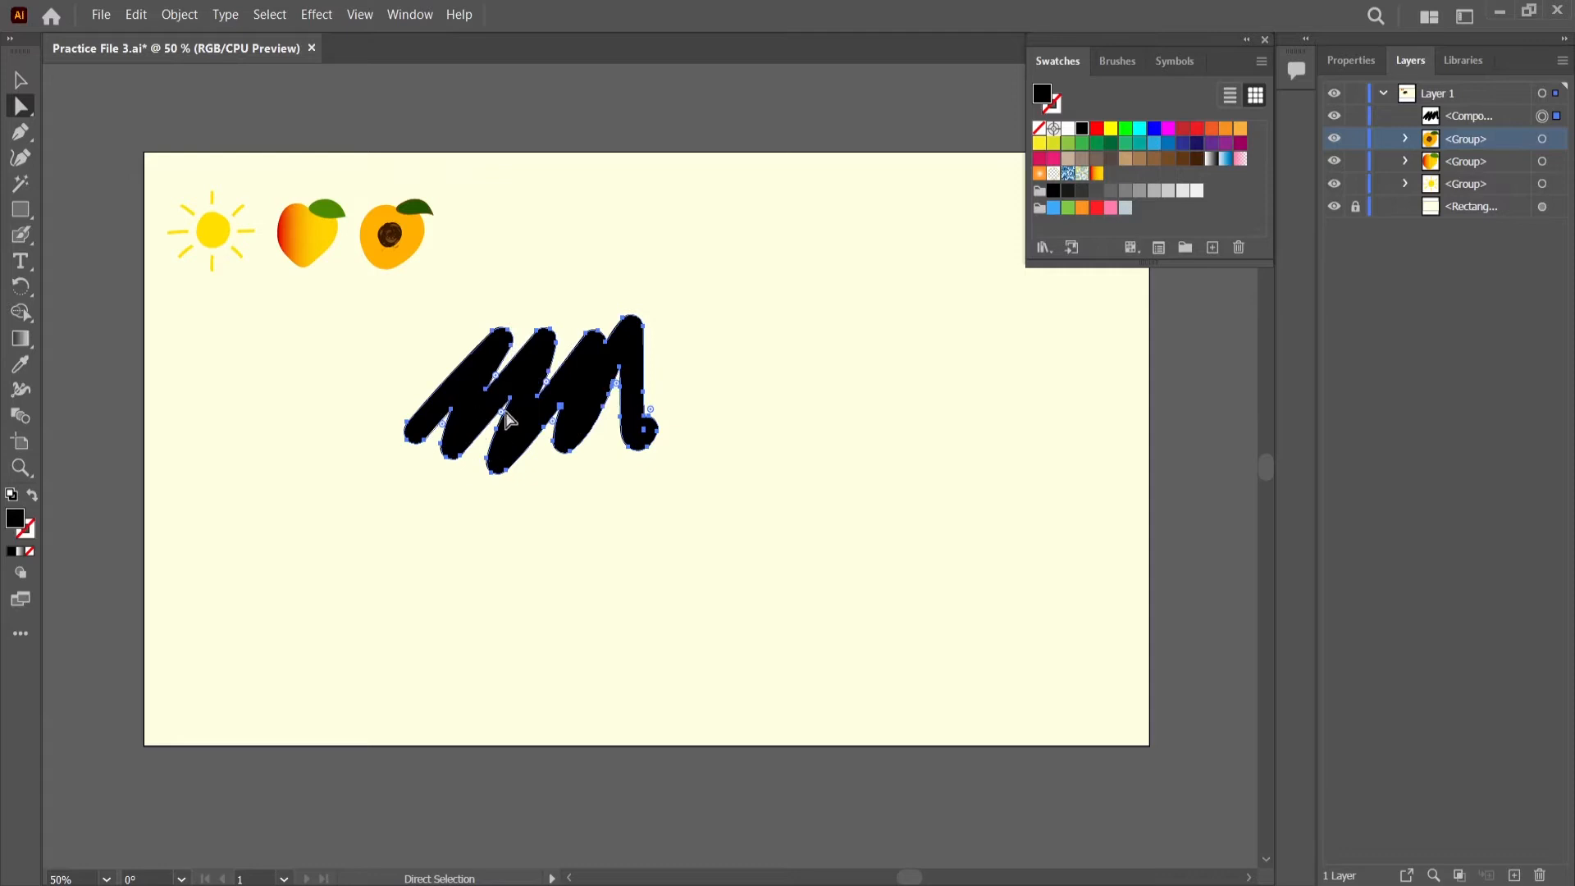
- Reshape the black scribble by pulling an anchor point on its lower edge down and outward
{"action": "left_click", "coordinate": [462, 464]}
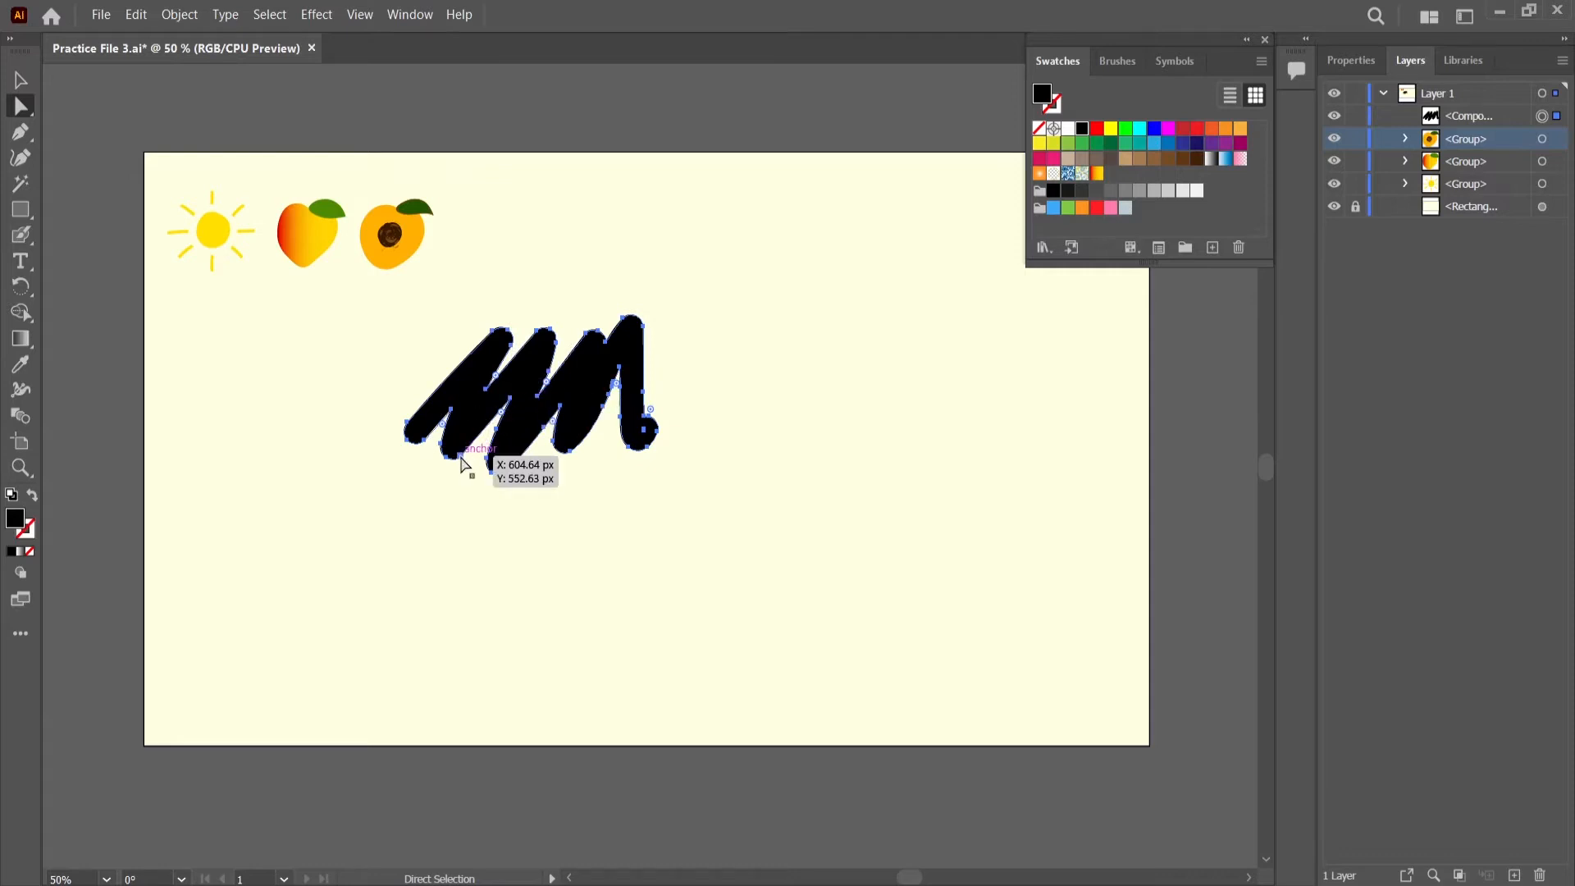
{"action": "mouse_move", "coordinate": [462, 464]}
{"action": "left_mouse_down"}
{"action": "mouse_move", "coordinate": [457, 499]}
{"action": "mouse_move", "coordinate": [435, 473]}
{"action": "mouse_move", "coordinate": [405, 488]}
{"action": "left_mouse_up"}
{"action": "left_click", "coordinate": [436, 475]}
{"action": "left_click", "coordinate": [423, 481]}
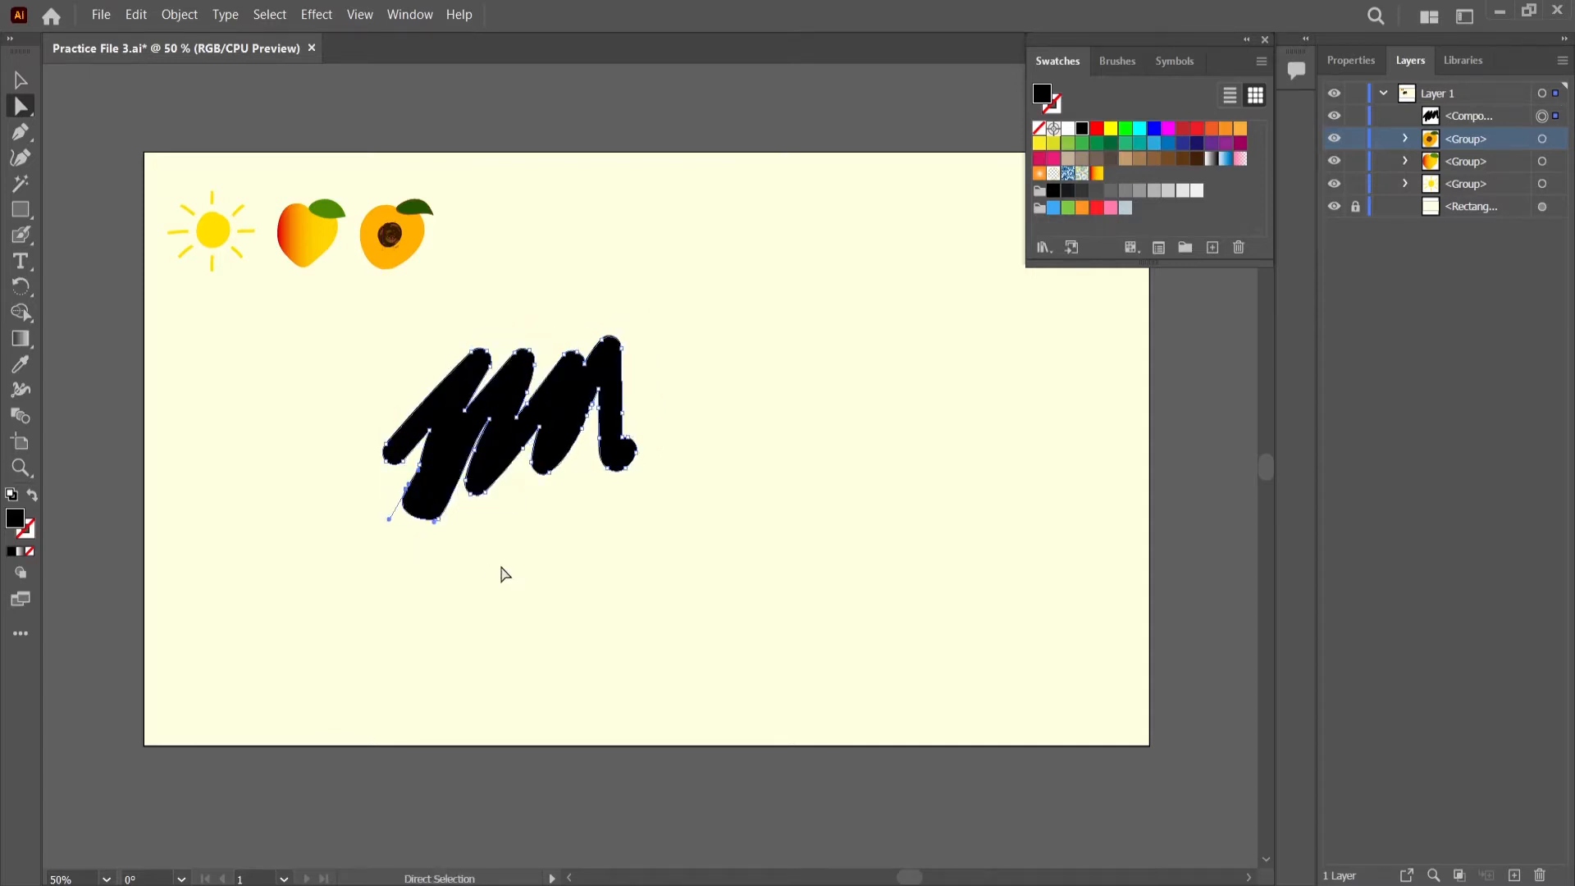
- Delete the black scribble from the artboard
{"action": "key", "text": "v"}
{"action": "key", "text": "Delete"}
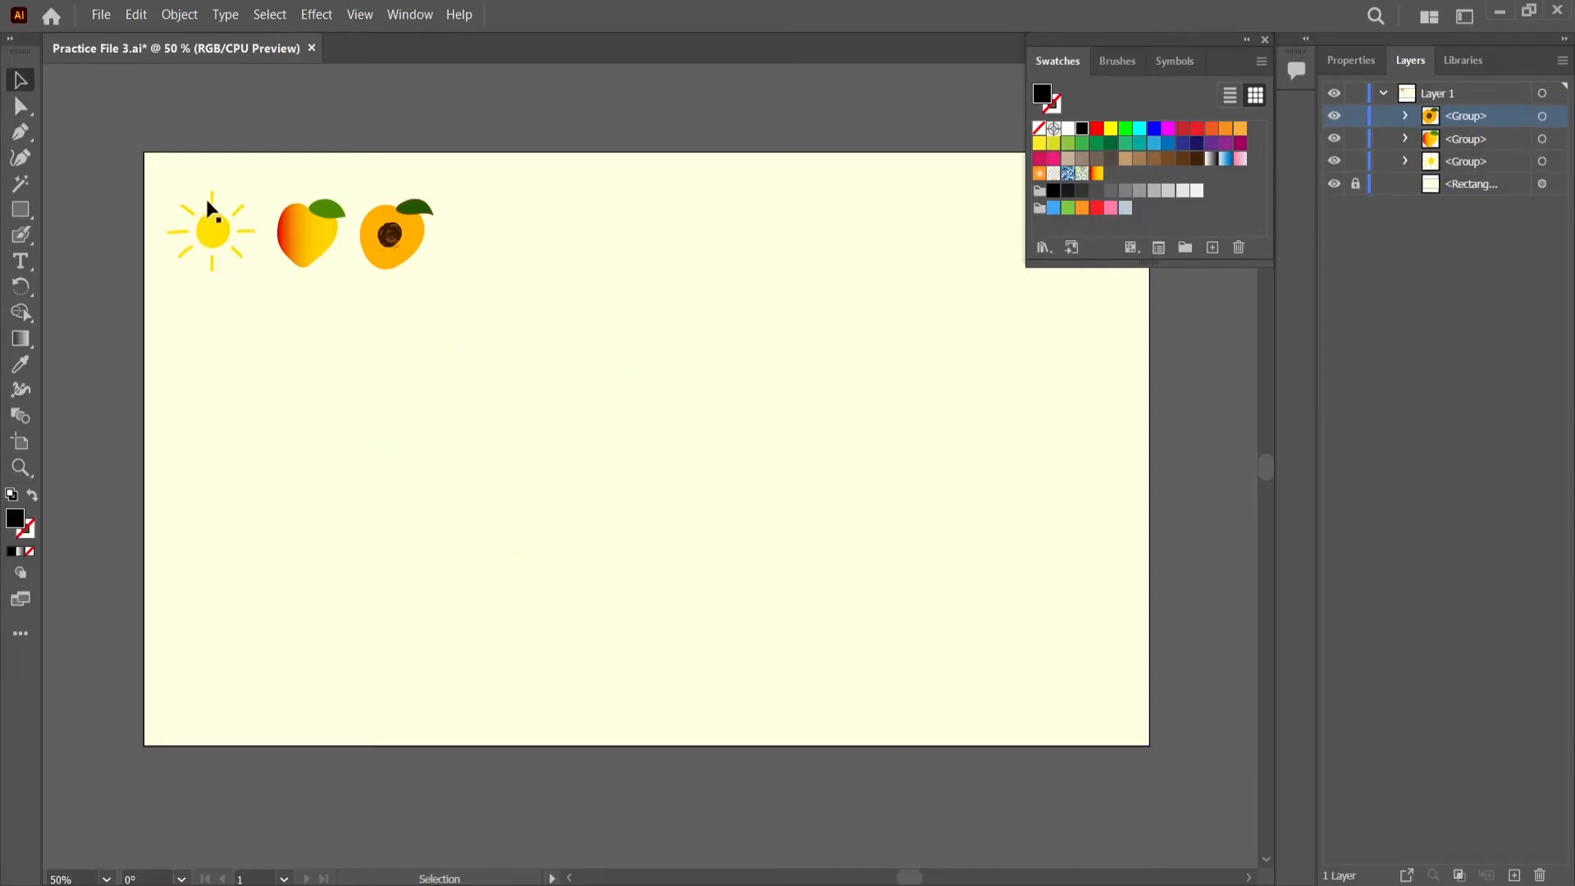
- Set the Blob Brush tool's fidelity to fully Smooth
{"action": "left_click_drag", "start_coordinate": [27, 244], "coordinate": [101, 263]}
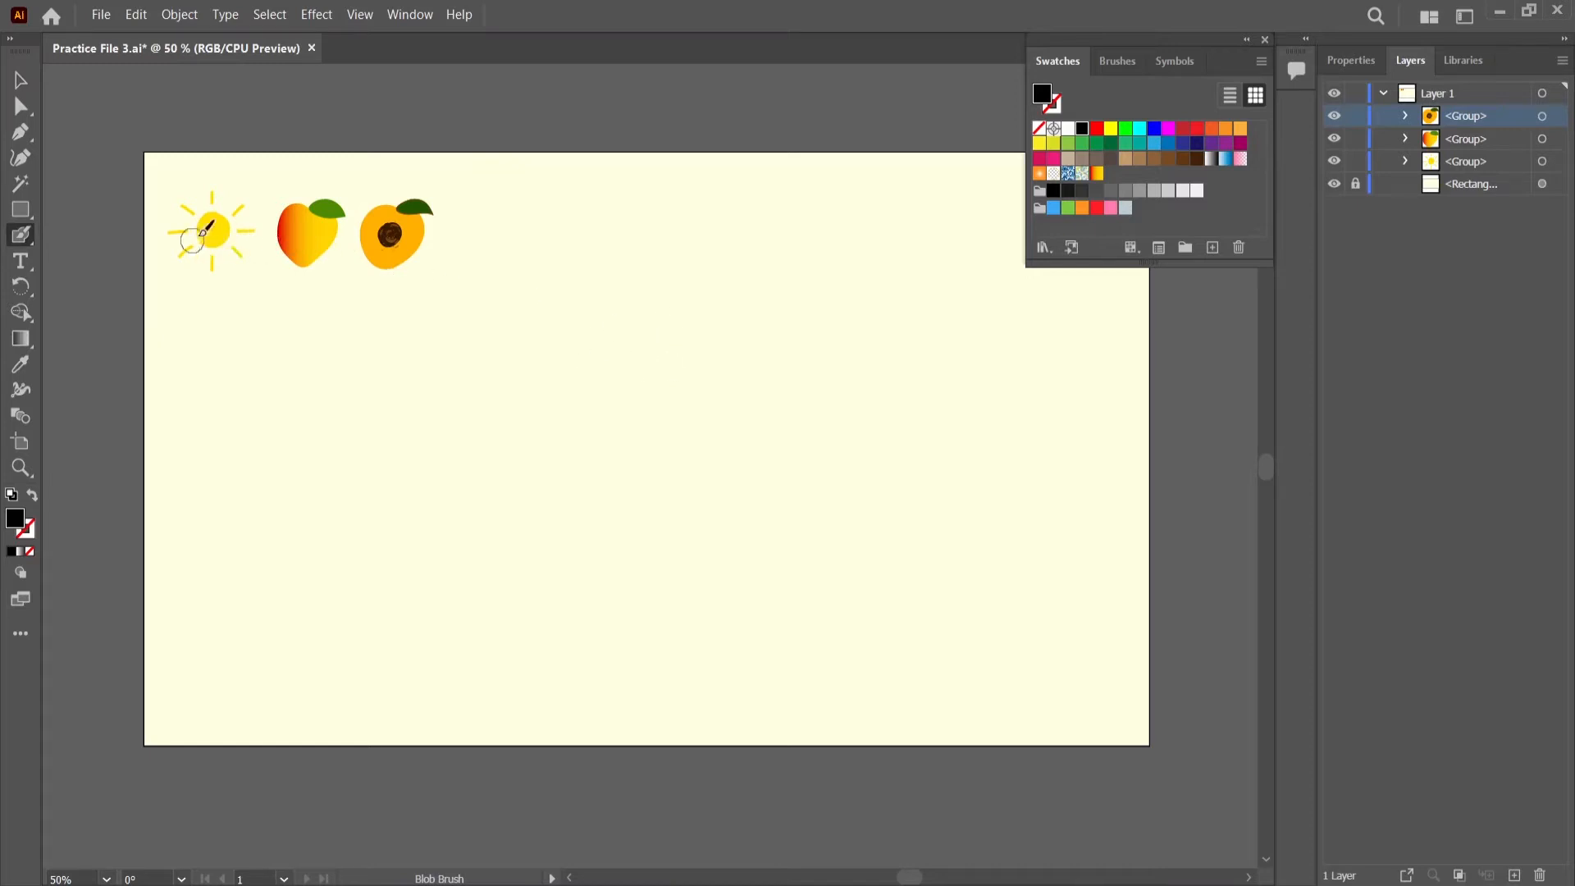
{"action": "left_click", "coordinate": [1349, 64]}
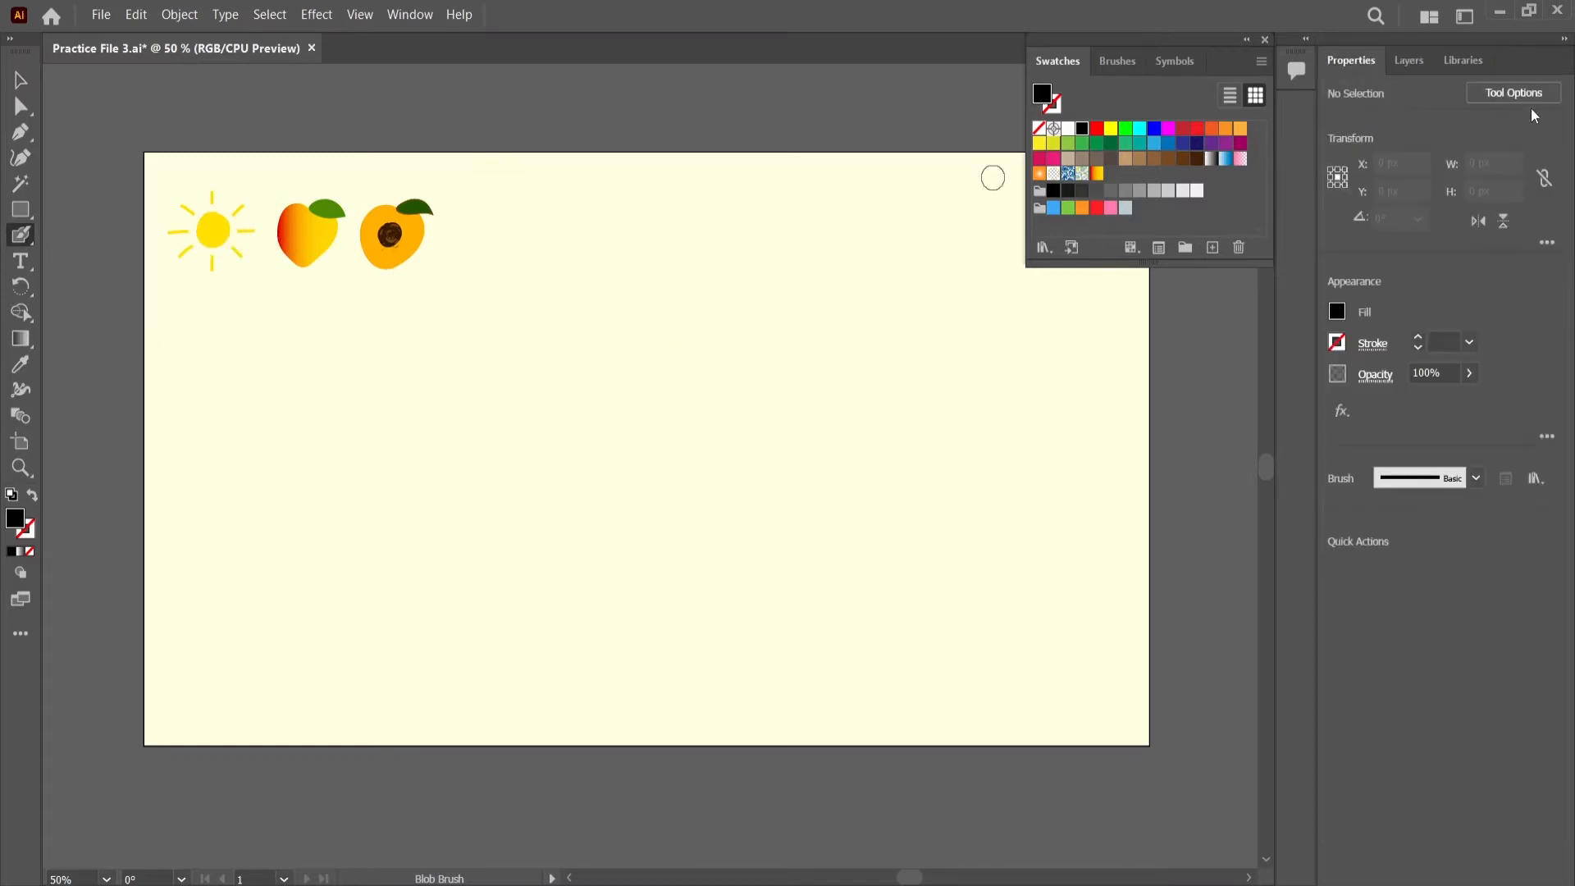
{"action": "double_click", "coordinate": [20, 240]}
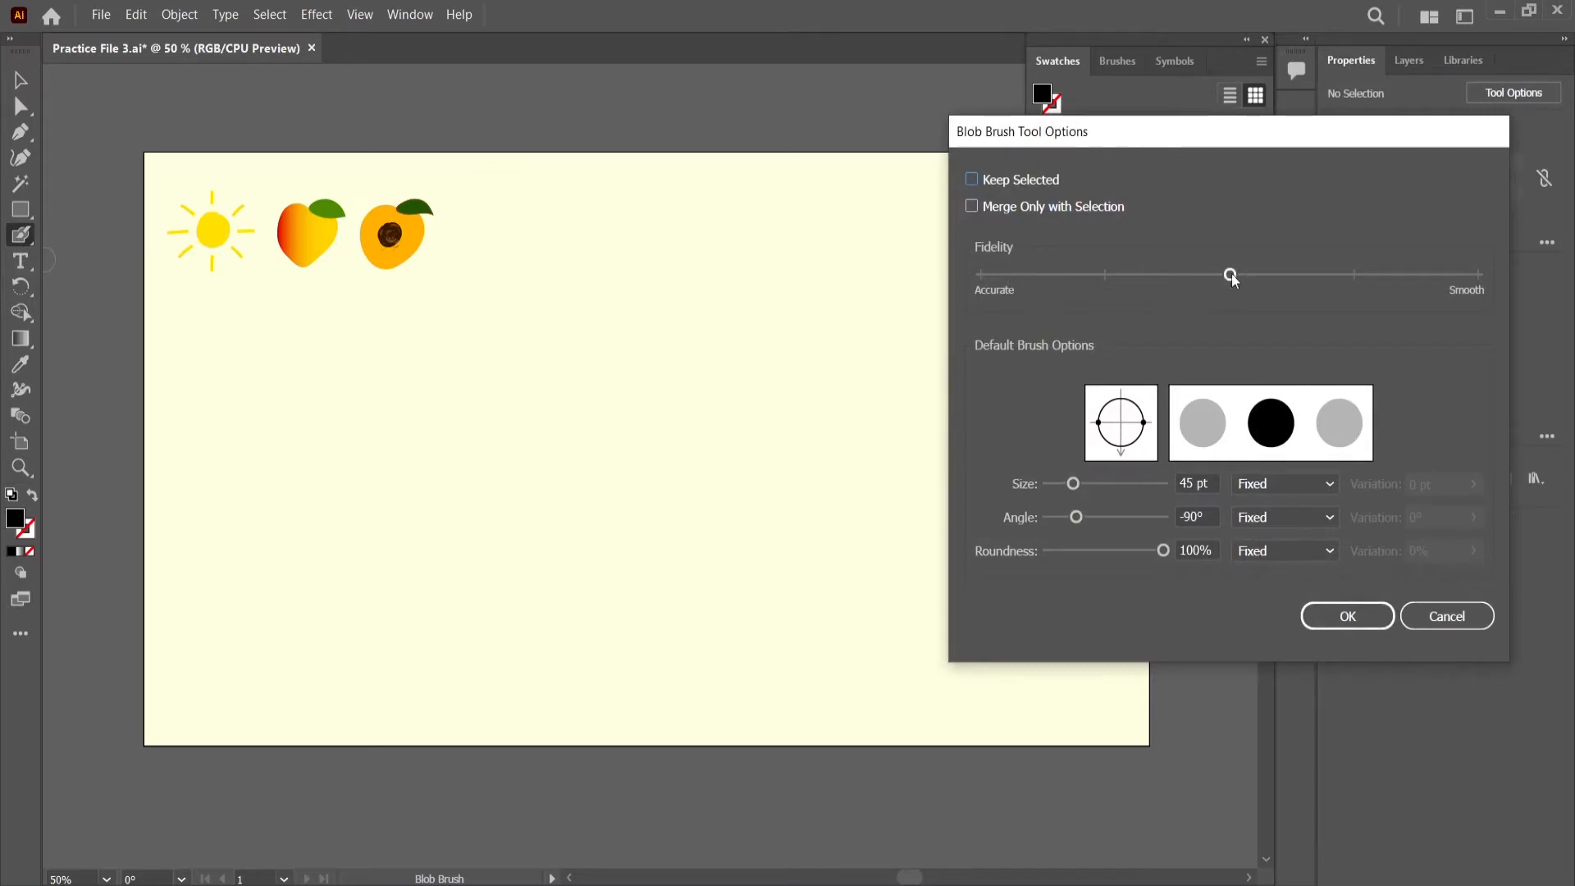
{"action": "left_click", "coordinate": [1383, 623]}
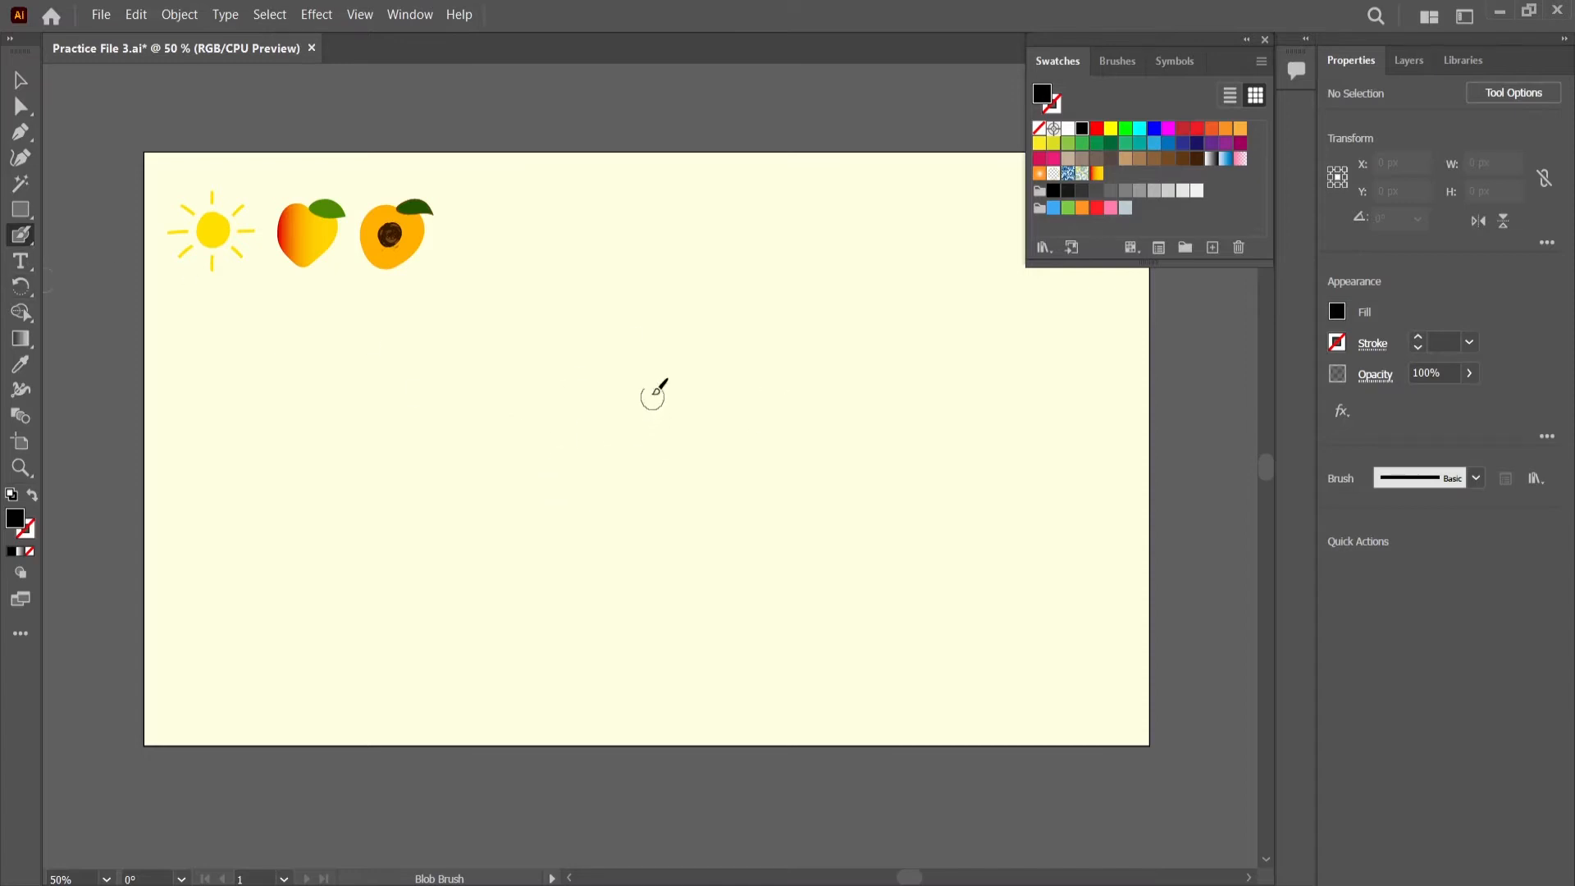
- Paint a solid black circle about 371 by 366 px near the middle of the artboard with the Blob Brush
{"action": "mouse_move", "coordinate": [648, 363]}
{"action": "left_mouse_down"}
{"action": "mouse_move", "coordinate": [565, 344]}
{"action": "mouse_move", "coordinate": [515, 397]}
{"action": "mouse_move", "coordinate": [514, 458]}
{"action": "mouse_move", "coordinate": [574, 510]}
{"action": "mouse_move", "coordinate": [660, 490]}
{"action": "mouse_move", "coordinate": [679, 418]}
{"action": "mouse_move", "coordinate": [659, 368]}
{"action": "mouse_move", "coordinate": [581, 357]}
{"action": "mouse_move", "coordinate": [534, 379]}
{"action": "mouse_move", "coordinate": [538, 481]}
{"action": "mouse_move", "coordinate": [587, 503]}
{"action": "mouse_move", "coordinate": [635, 493]}
{"action": "mouse_move", "coordinate": [662, 437]}
{"action": "mouse_move", "coordinate": [644, 383]}
{"action": "mouse_move", "coordinate": [568, 379]}
{"action": "mouse_move", "coordinate": [534, 413]}
{"action": "mouse_move", "coordinate": [641, 400]}
{"action": "mouse_move", "coordinate": [625, 395]}
{"action": "mouse_move", "coordinate": [561, 396]}
{"action": "mouse_move", "coordinate": [542, 423]}
{"action": "mouse_move", "coordinate": [661, 421]}
{"action": "mouse_move", "coordinate": [564, 422]}
{"action": "mouse_move", "coordinate": [526, 441]}
{"action": "mouse_move", "coordinate": [664, 439]}
{"action": "mouse_move", "coordinate": [536, 464]}
{"action": "mouse_move", "coordinate": [650, 453]}
{"action": "mouse_move", "coordinate": [617, 483]}
{"action": "mouse_move", "coordinate": [560, 480]}
{"action": "left_mouse_up"}
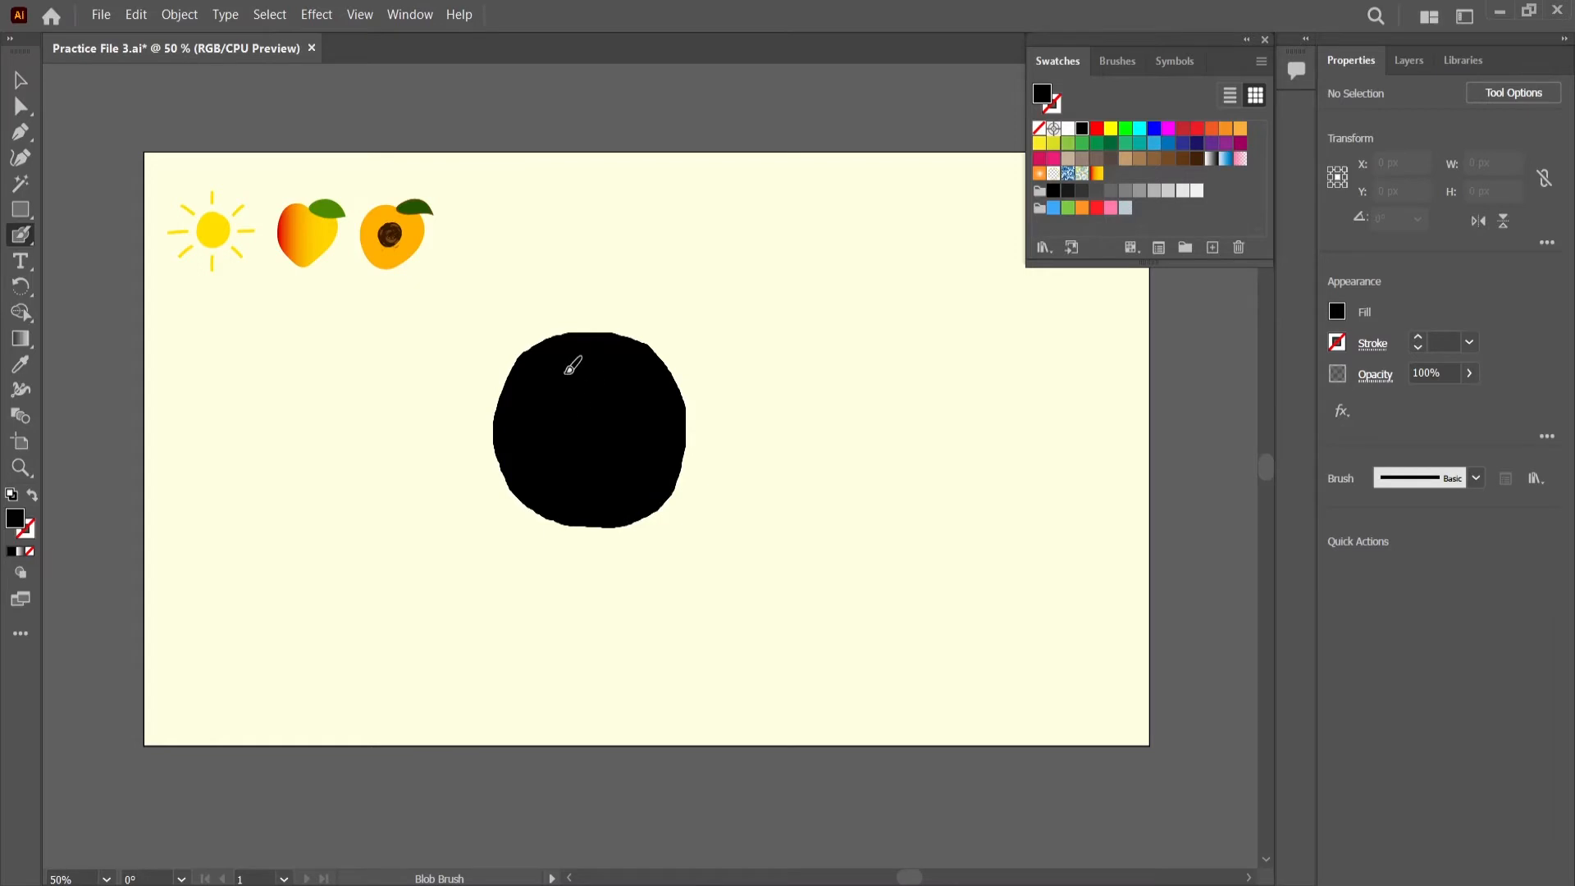
{"action": "key", "text": "ctrl+z"}
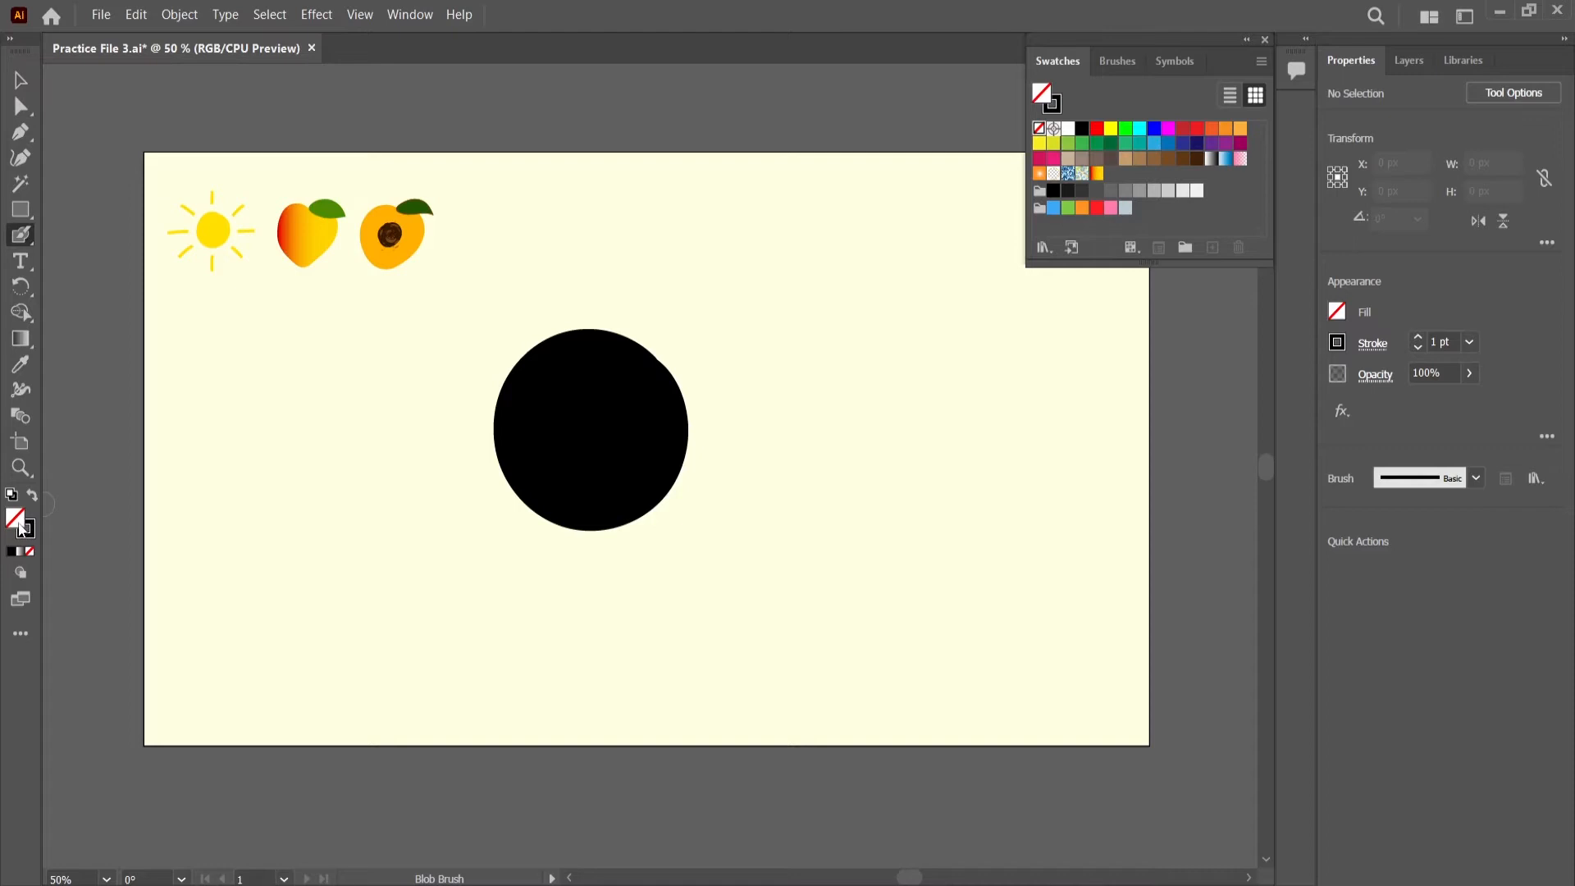
- Fill the painted circle with bright yellow and move it toward the upper rays' future-free centre of the artboard
{"action": "left_click", "coordinate": [21, 80]}
{"action": "left_click", "coordinate": [645, 449]}
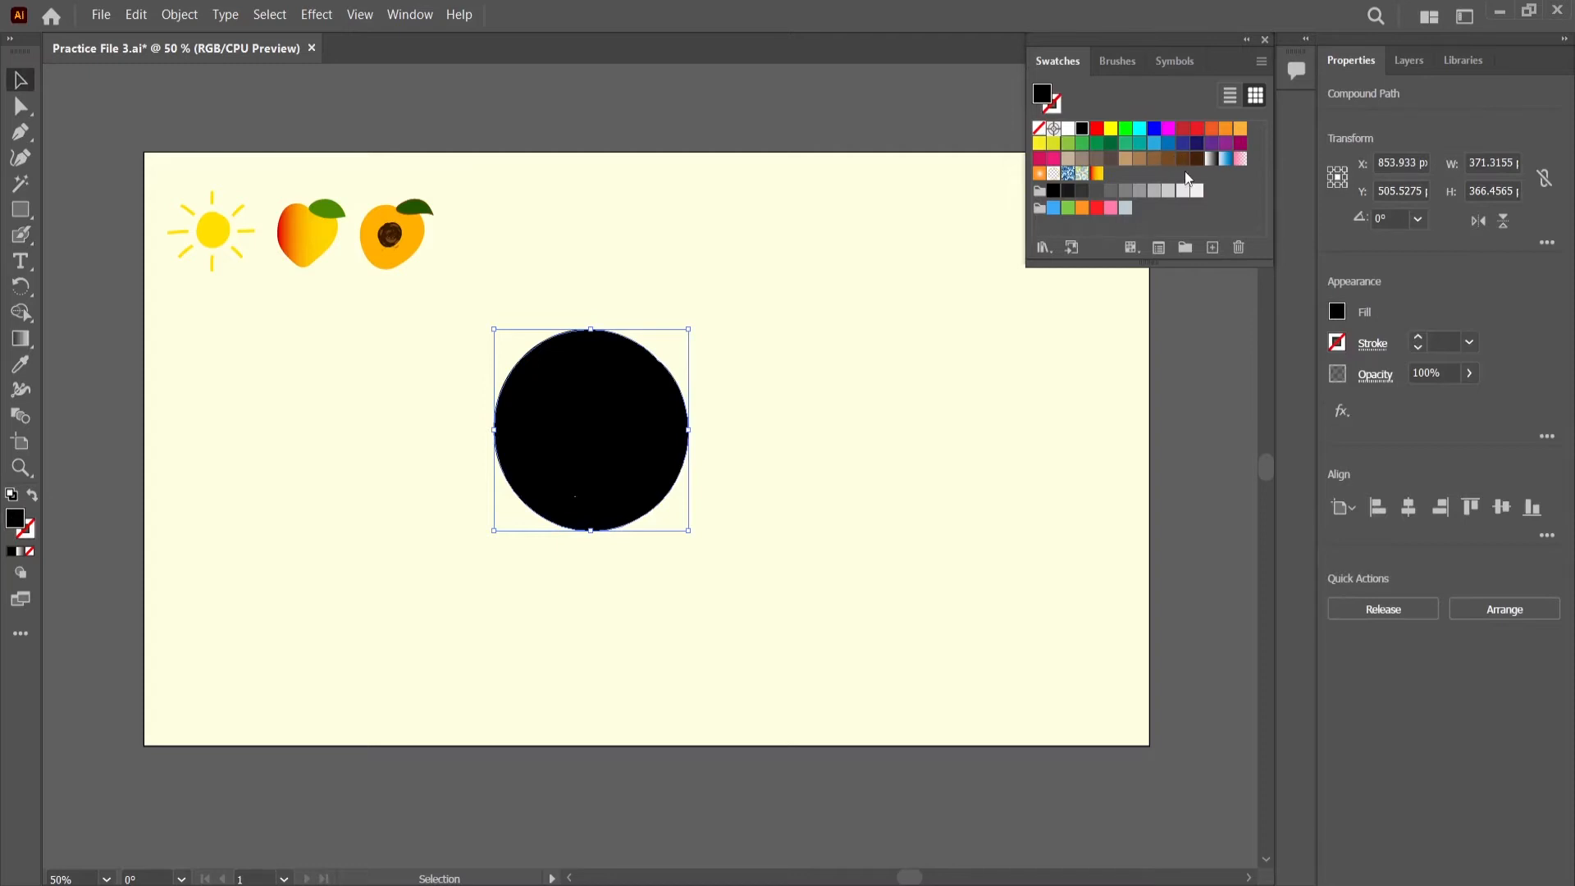
{"action": "left_click", "coordinate": [1111, 130]}
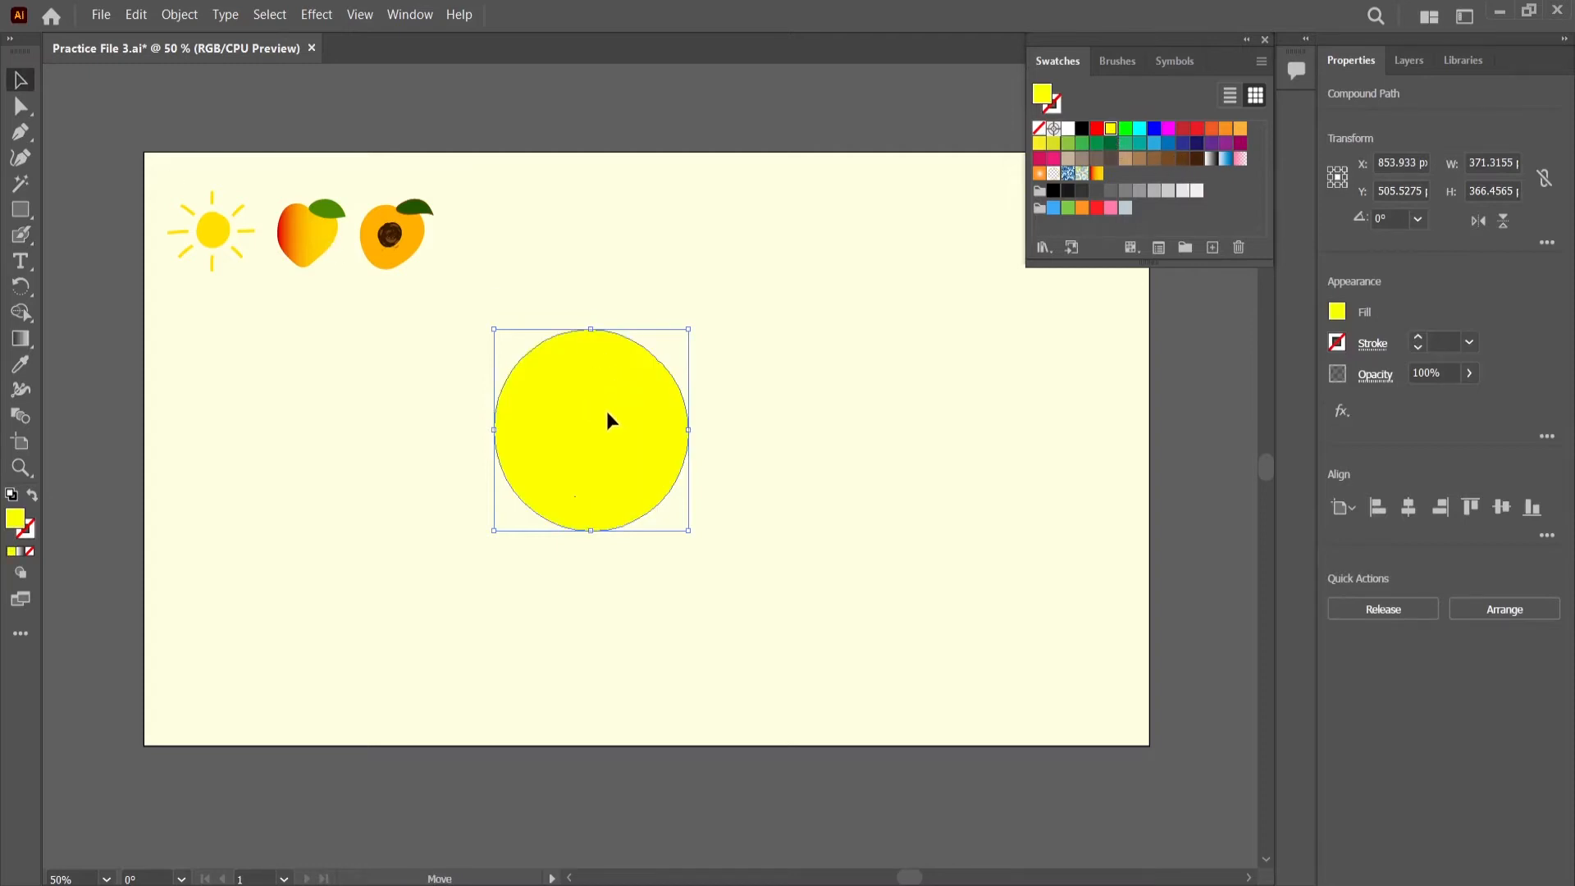
{"action": "left_click_drag", "start_coordinate": [605, 411], "coordinate": [700, 425]}
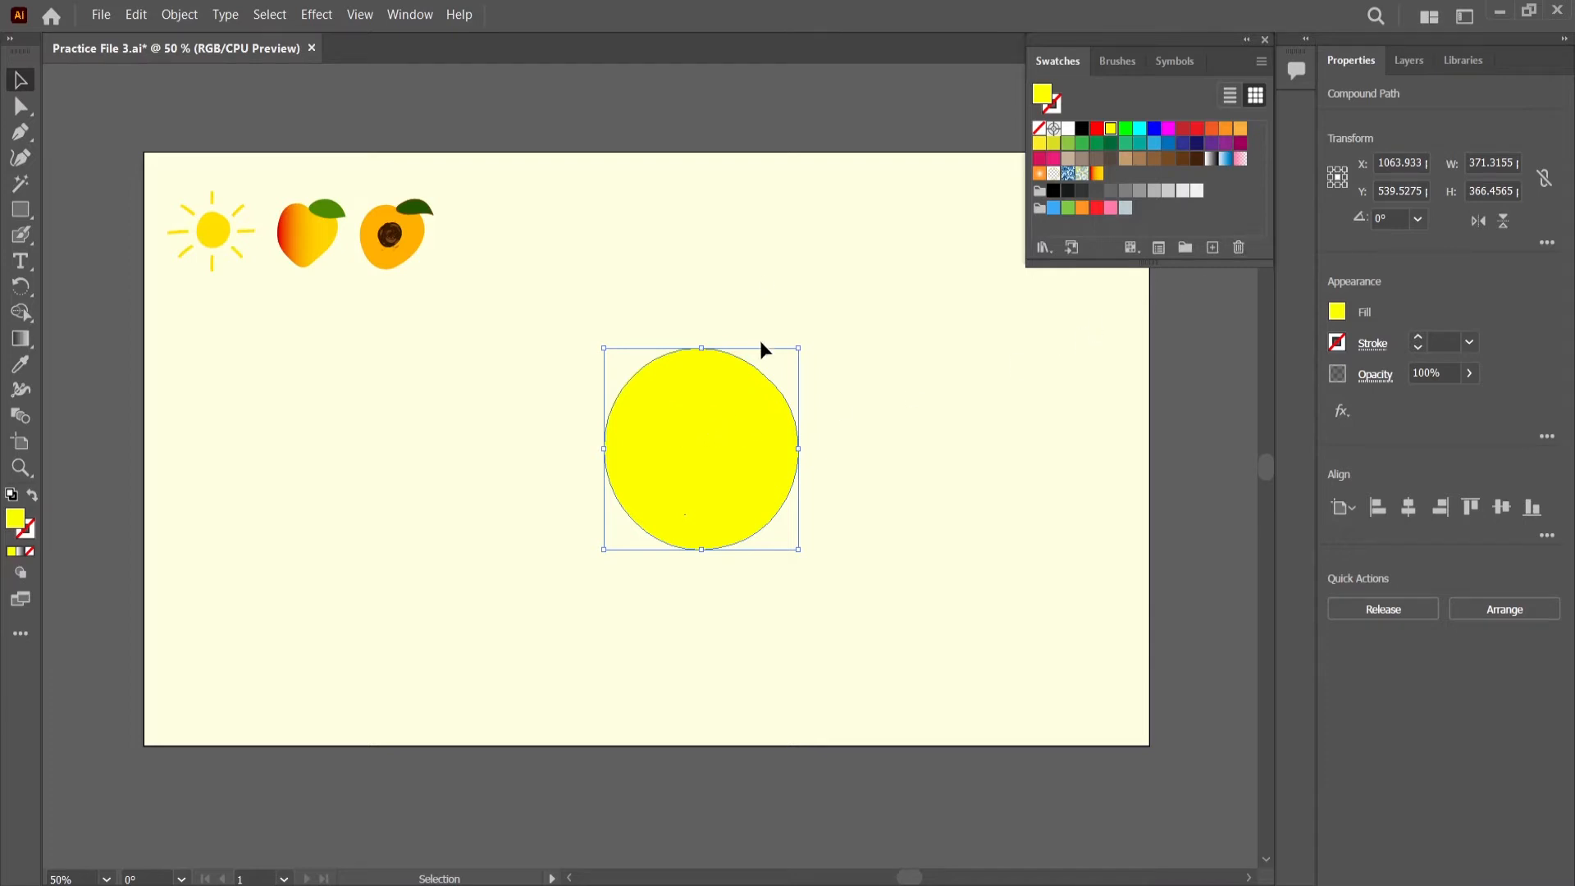
- Set the Blob Brush size to 32 pt and its roundness to 18%
{"action": "double_click", "coordinate": [19, 237]}
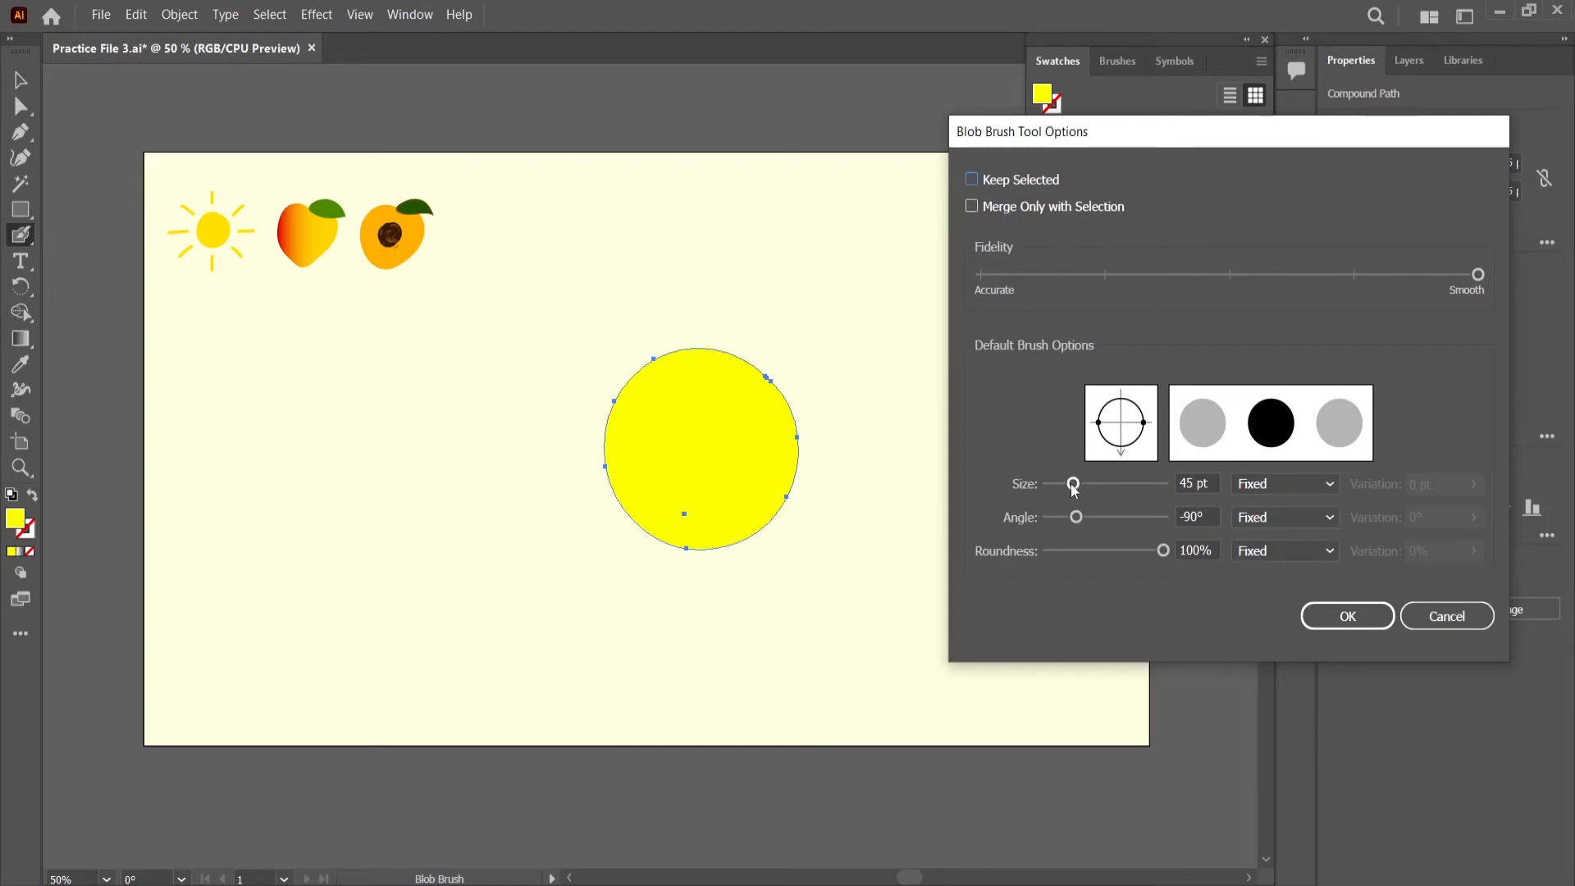
{"action": "left_click_drag", "start_coordinate": [1073, 485], "coordinate": [1066, 487]}
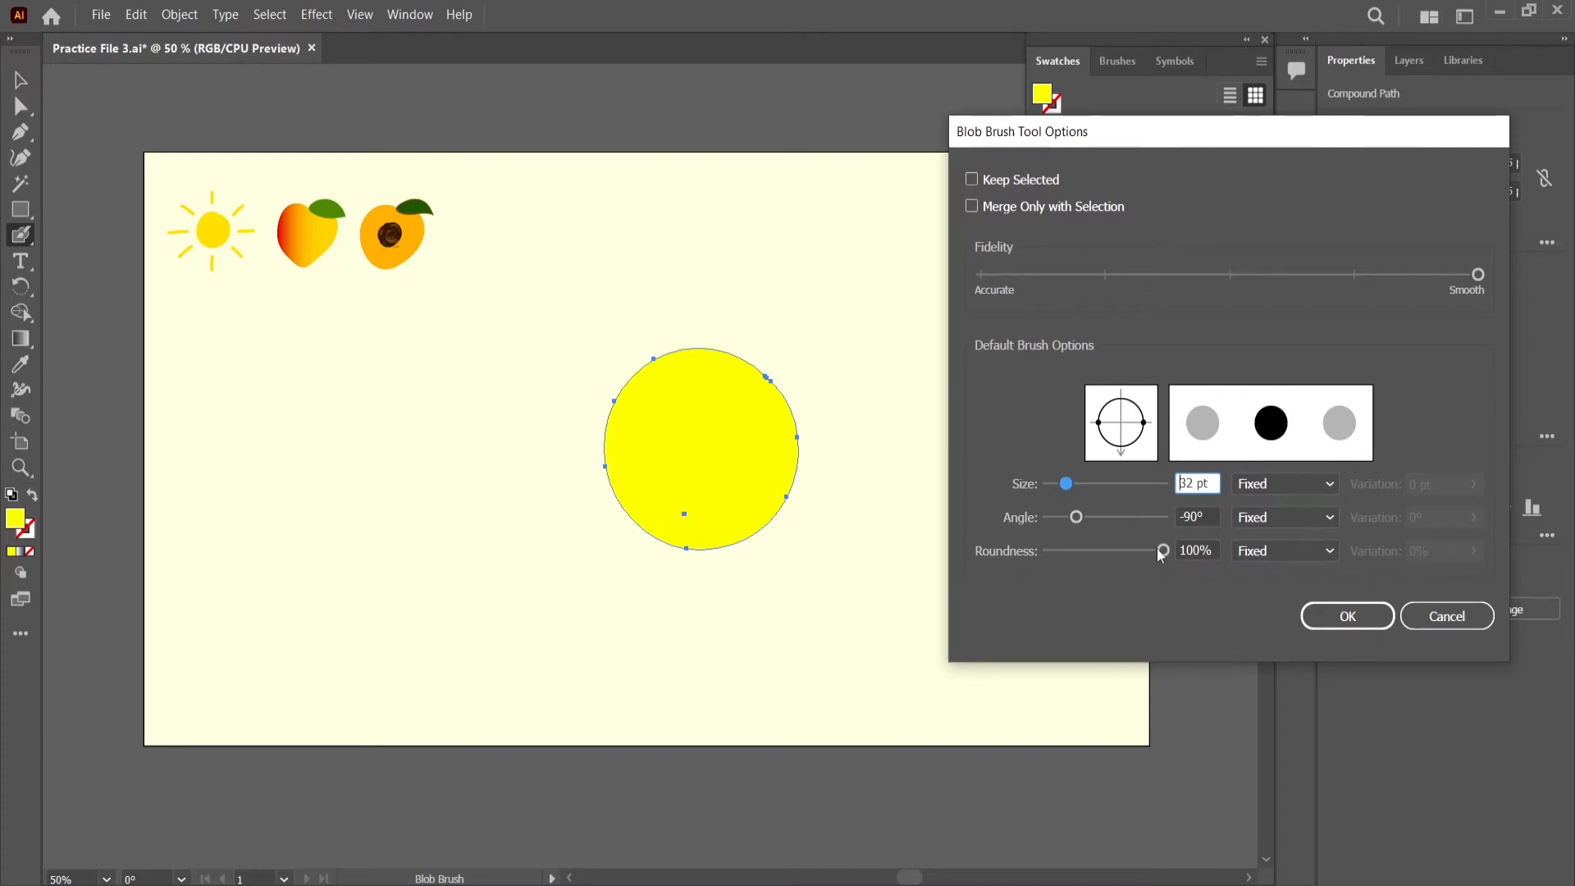
{"action": "left_click_drag", "start_coordinate": [1159, 555], "coordinate": [1067, 564]}
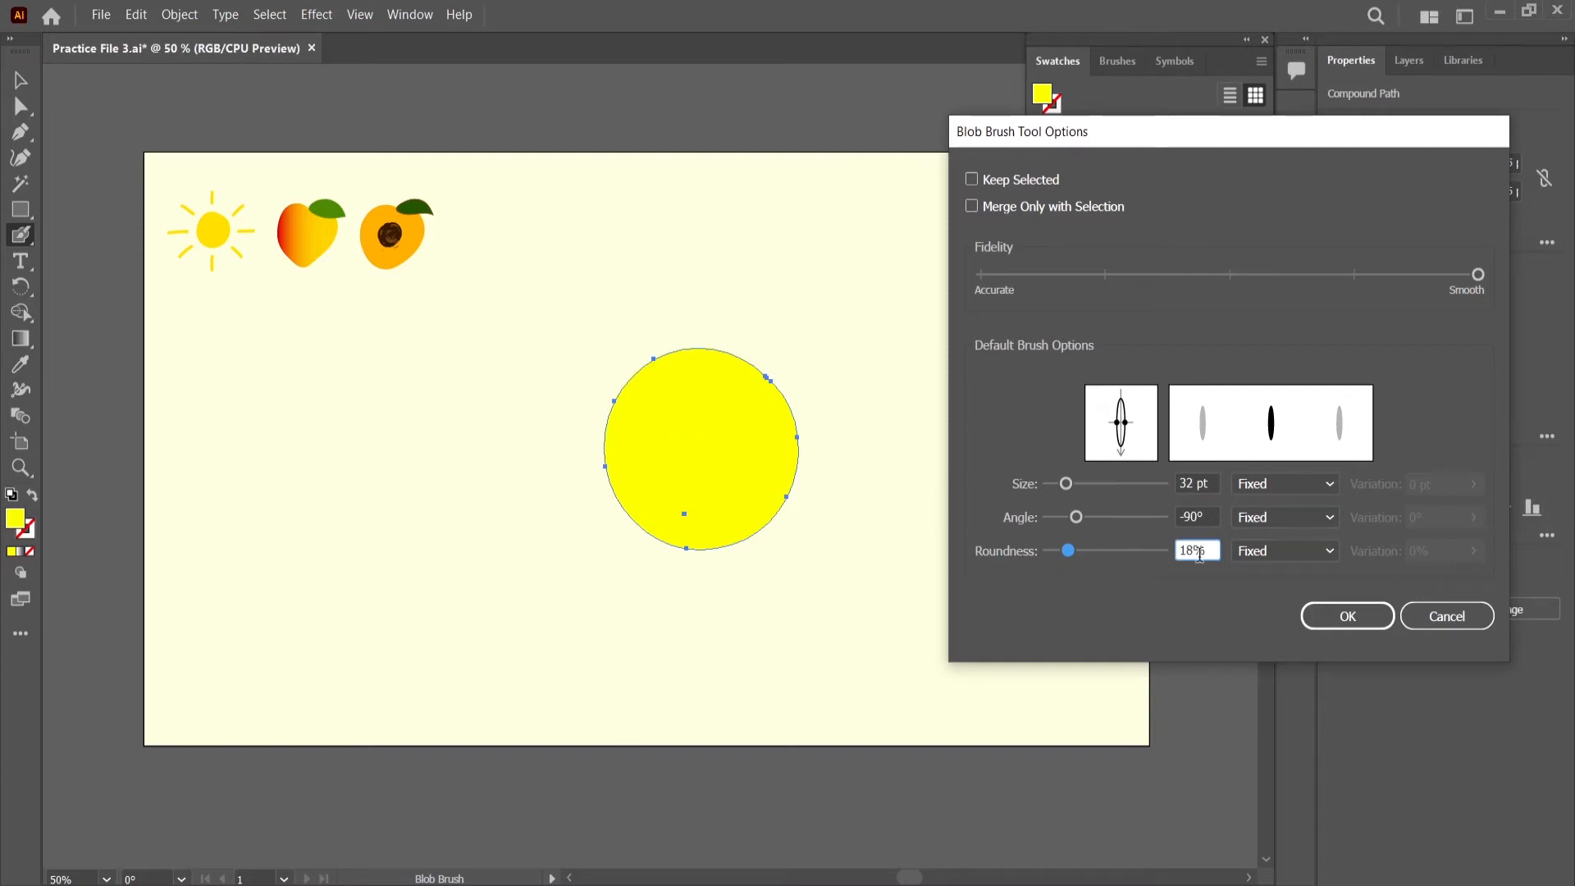
{"action": "left_click", "coordinate": [1335, 616]}
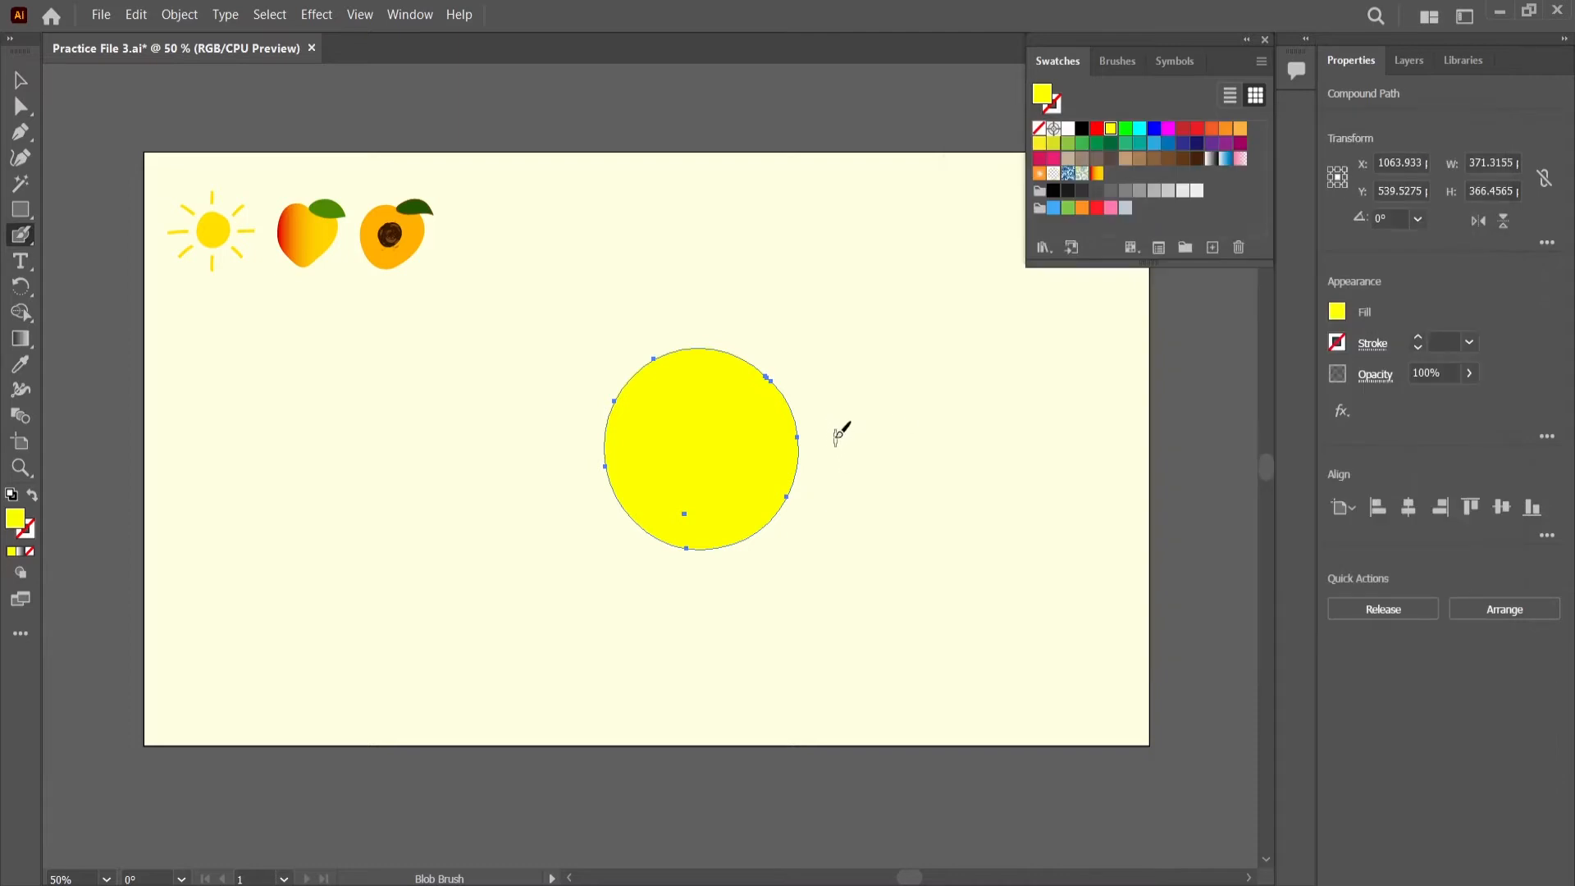
- Paint one short horizontal yellow ray on each side of the circle
{"action": "left_click_drag", "start_coordinate": [839, 434], "coordinate": [932, 433]}
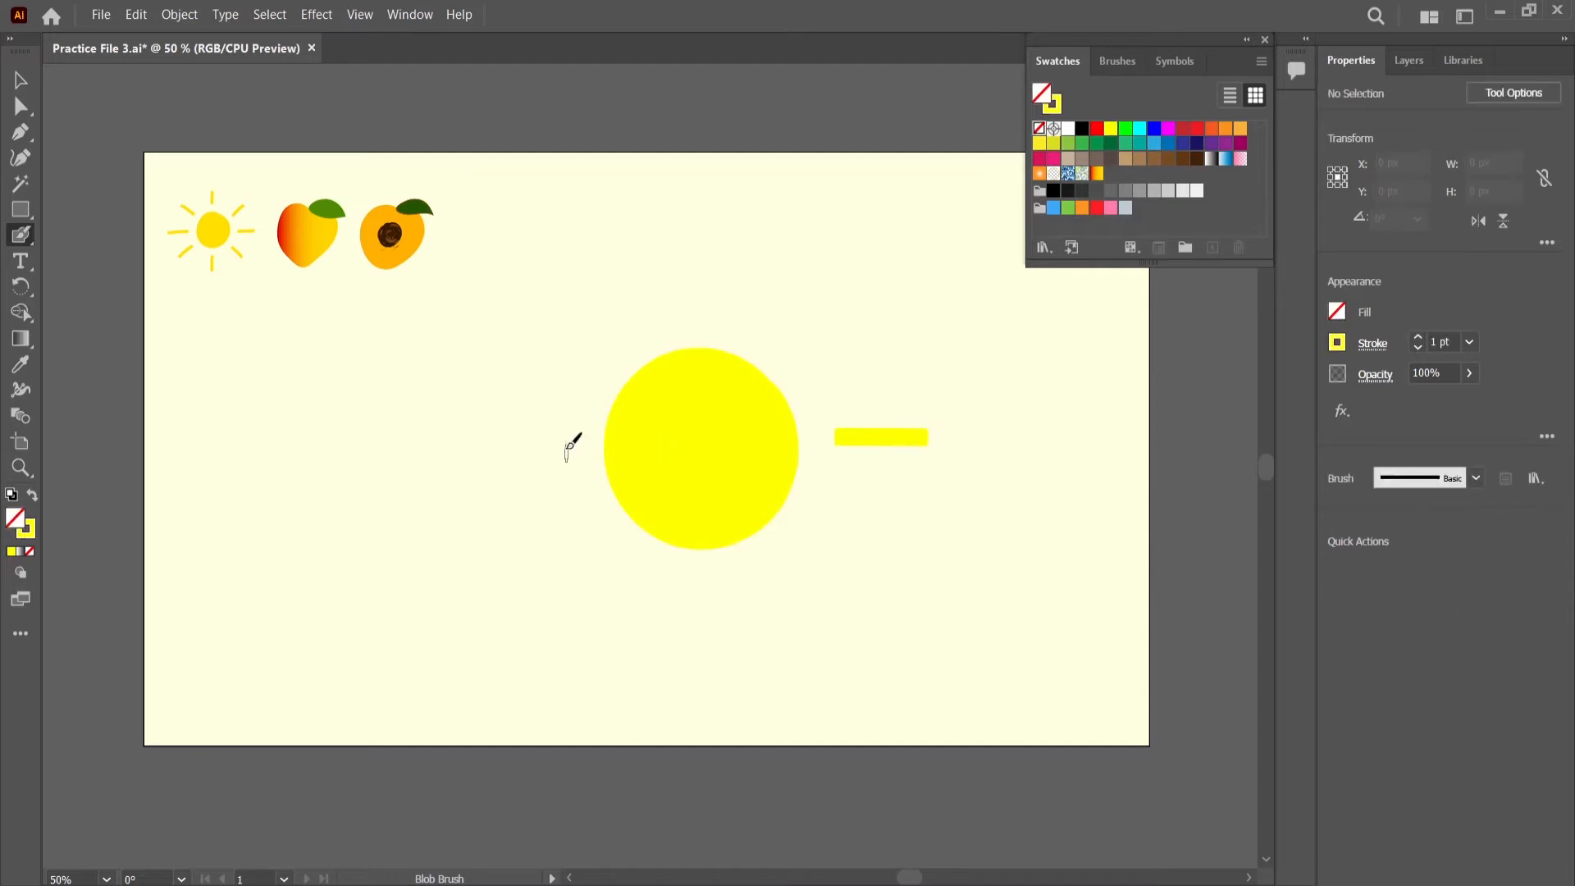
{"action": "left_click_drag", "start_coordinate": [573, 435], "coordinate": [479, 434]}
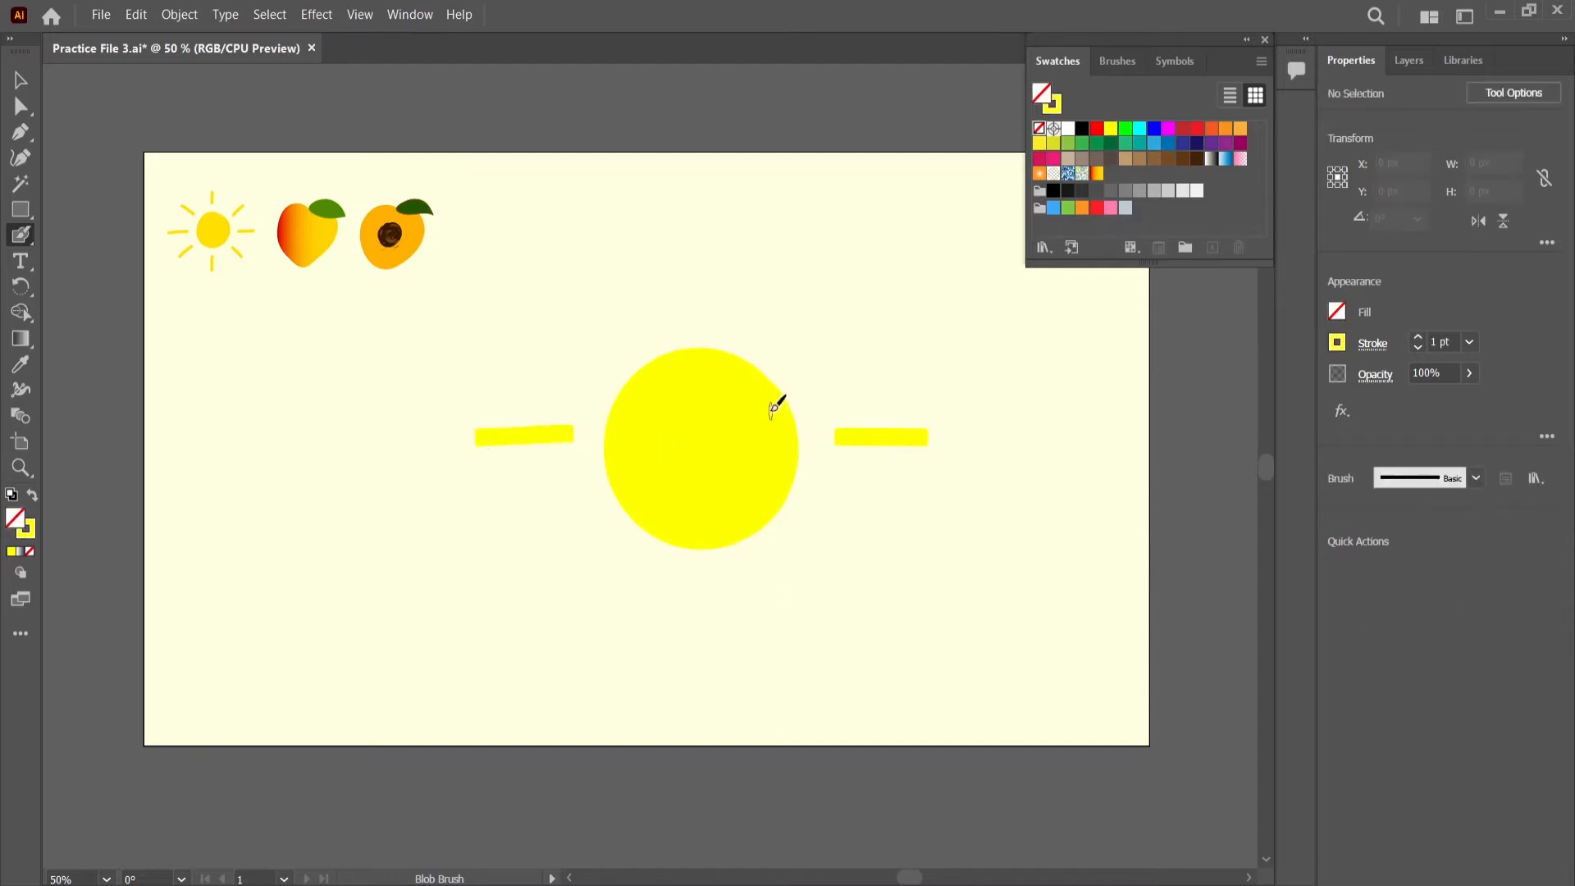
- Set the Blob Brush angle to -1° and paint vertical rays above and below the circle
{"action": "left_click", "coordinate": [1513, 92]}
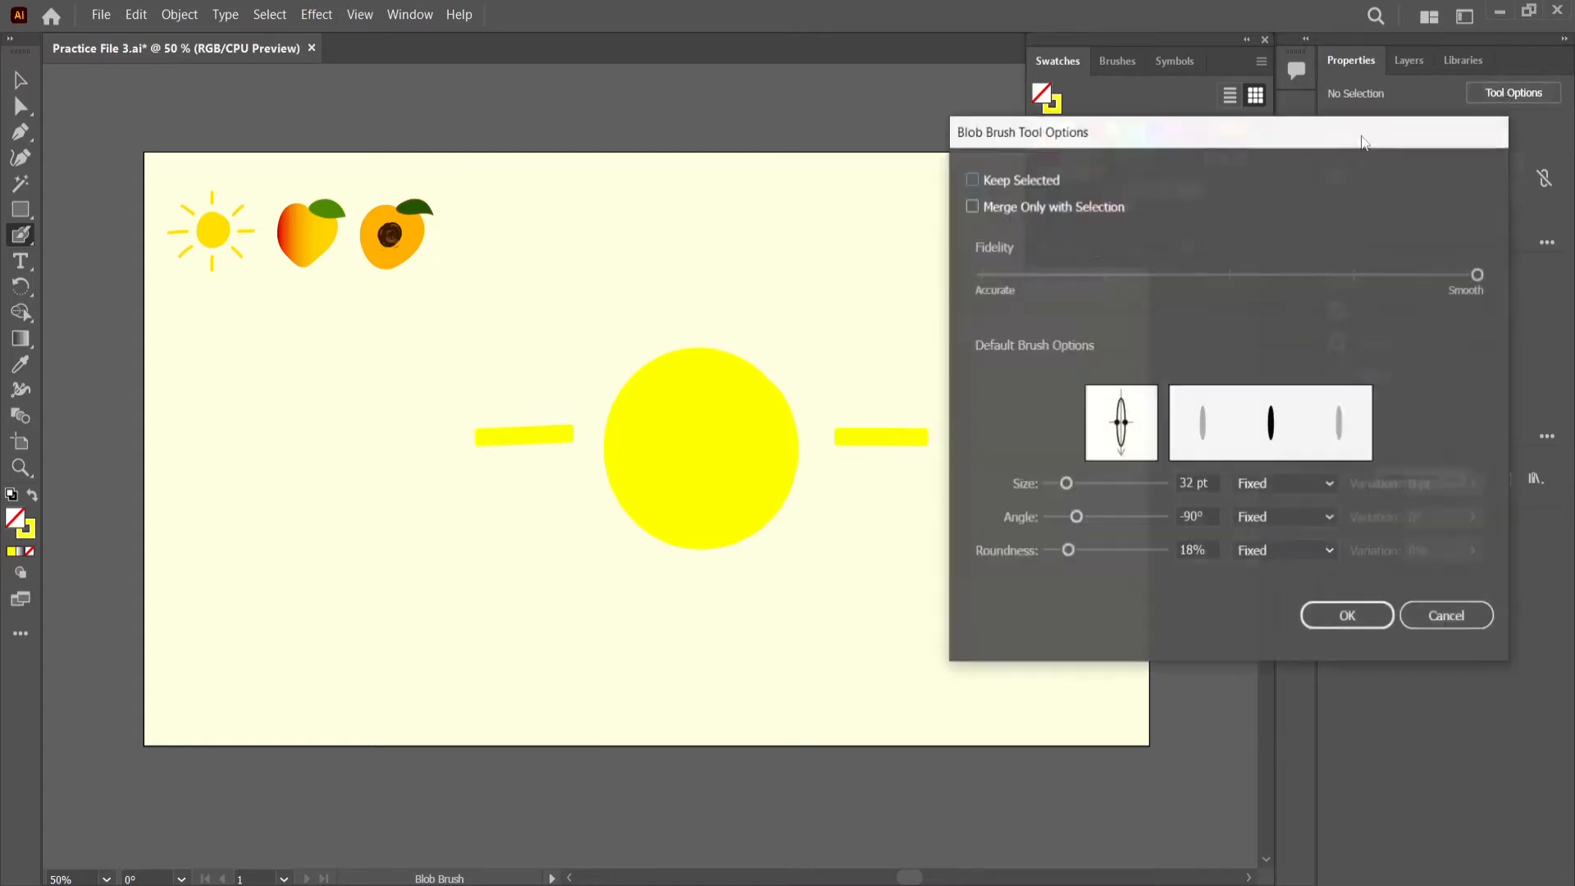
{"action": "left_click_drag", "start_coordinate": [1075, 517], "coordinate": [1107, 523]}
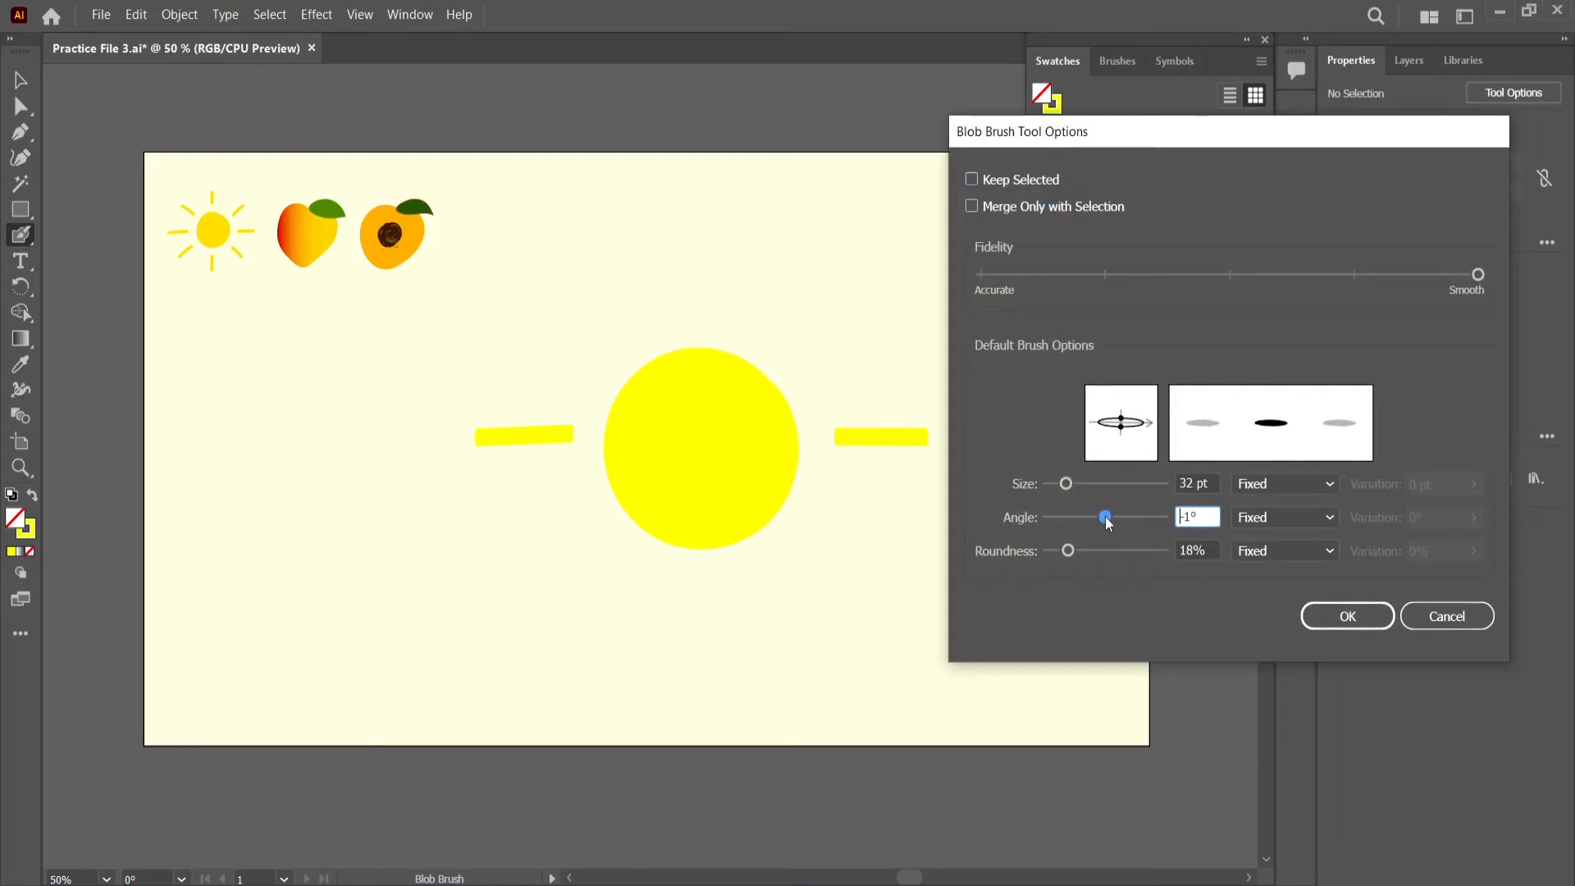
{"action": "left_click", "coordinate": [1345, 617]}
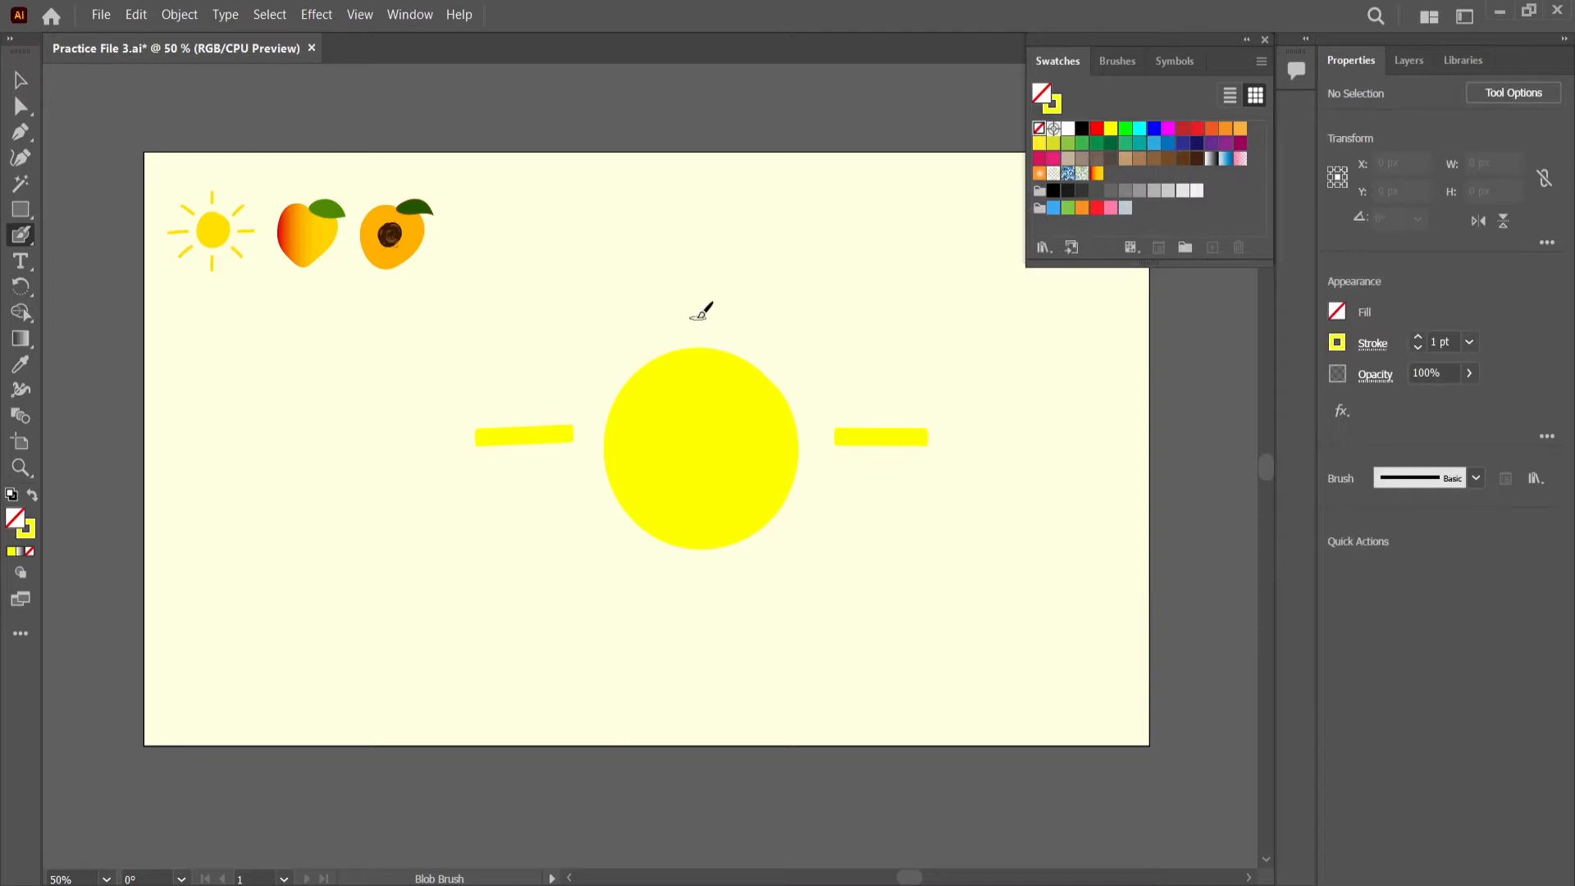
{"action": "left_click_drag", "start_coordinate": [697, 315], "coordinate": [702, 240]}
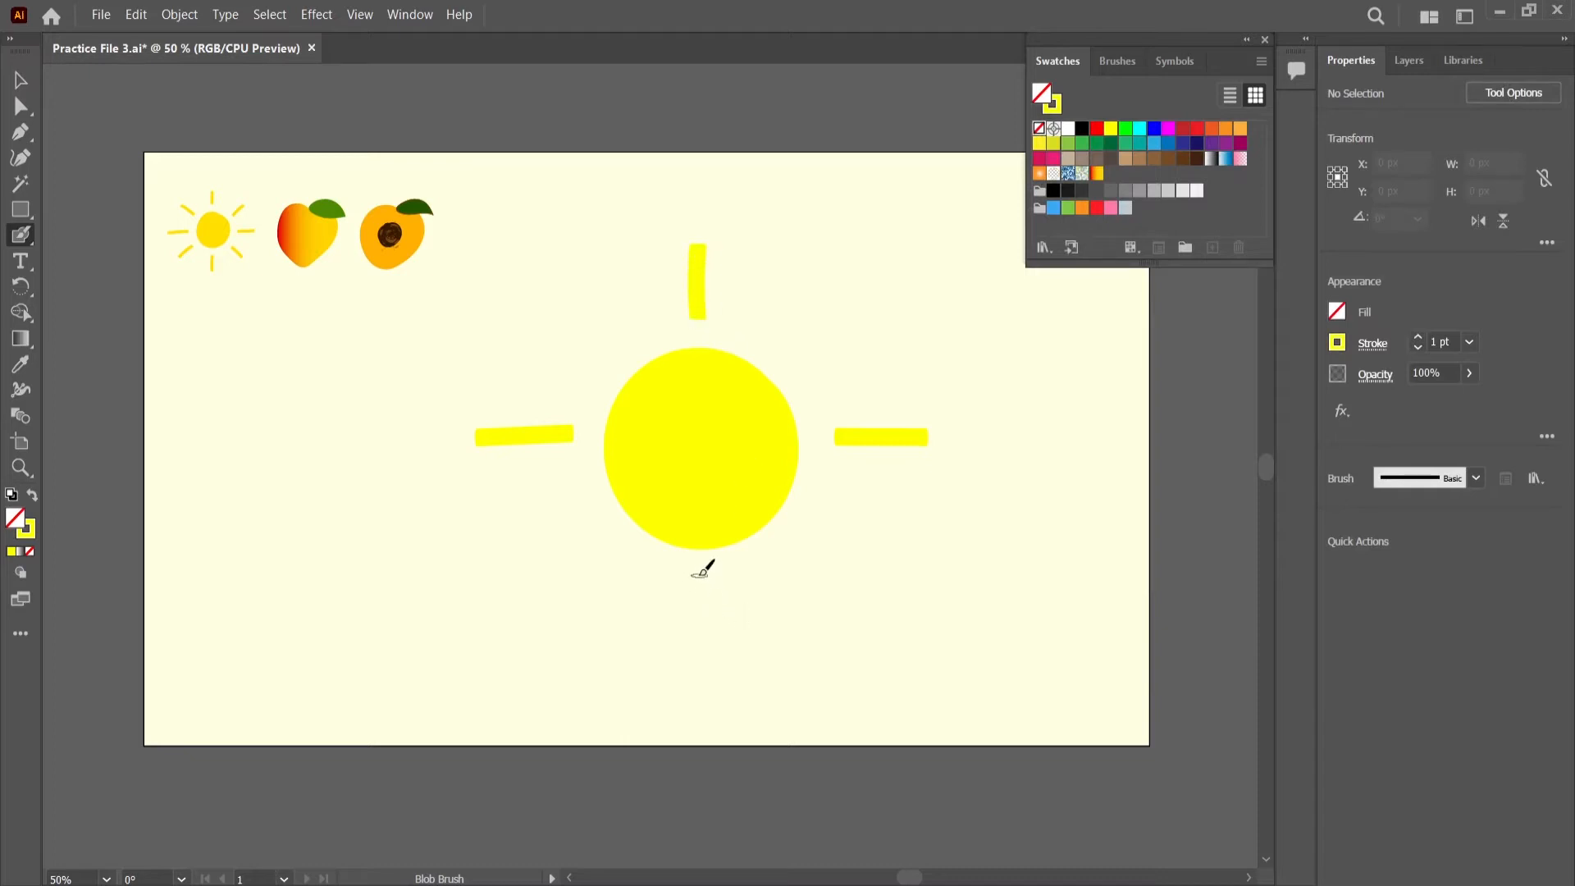
{"action": "left_click_drag", "start_coordinate": [698, 572], "coordinate": [698, 664]}
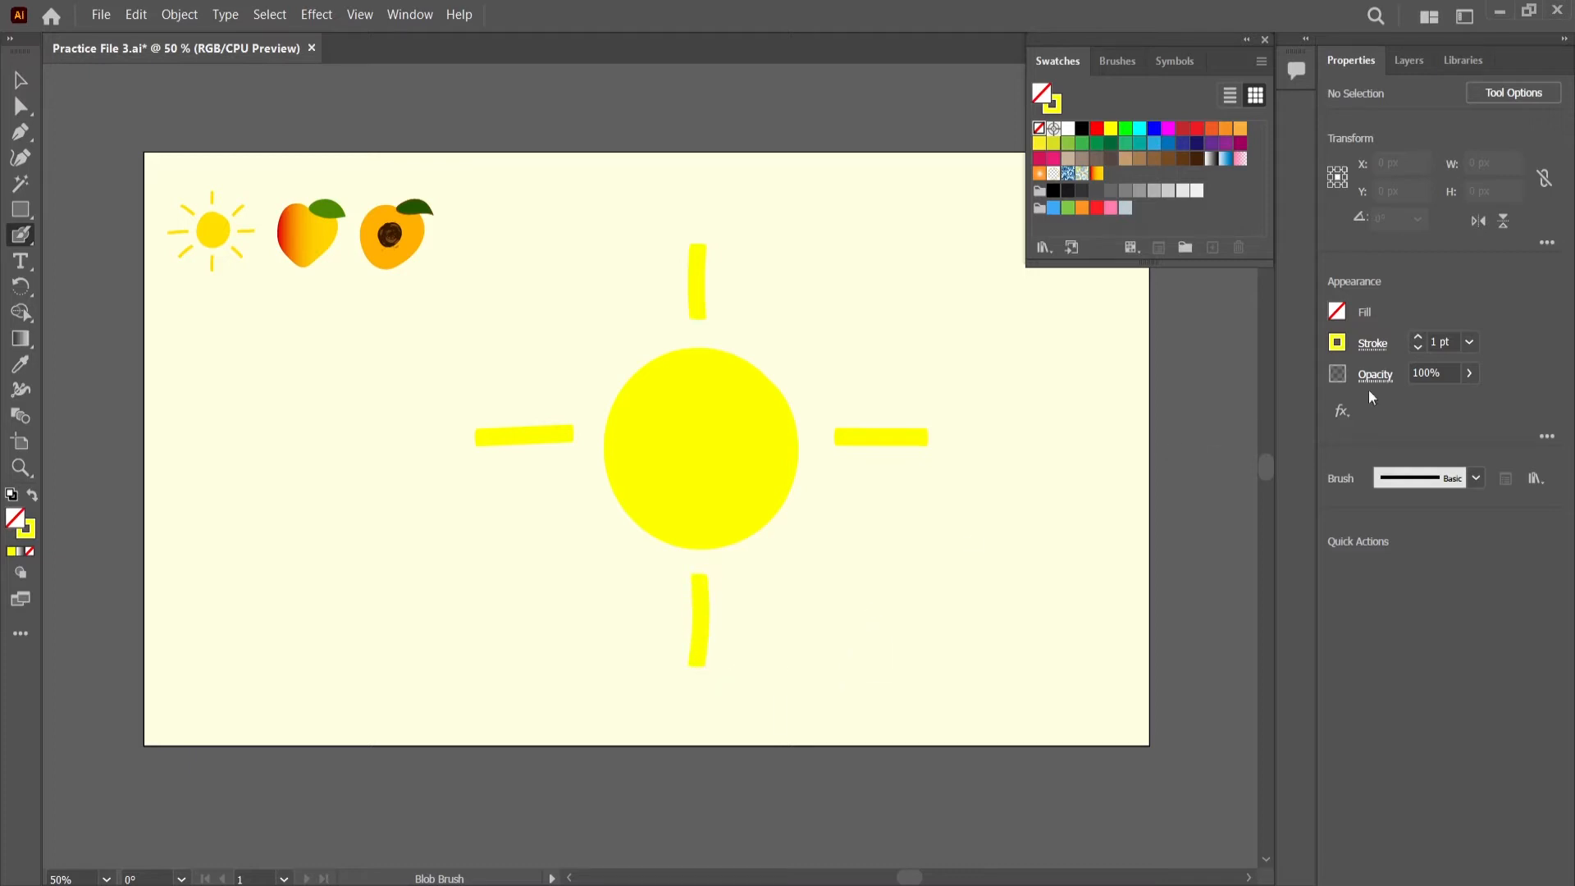
- Set the Blob Brush angle to 45° and paint diagonal rays at the circle's lower right and upper left
{"action": "left_click", "coordinate": [1497, 97]}
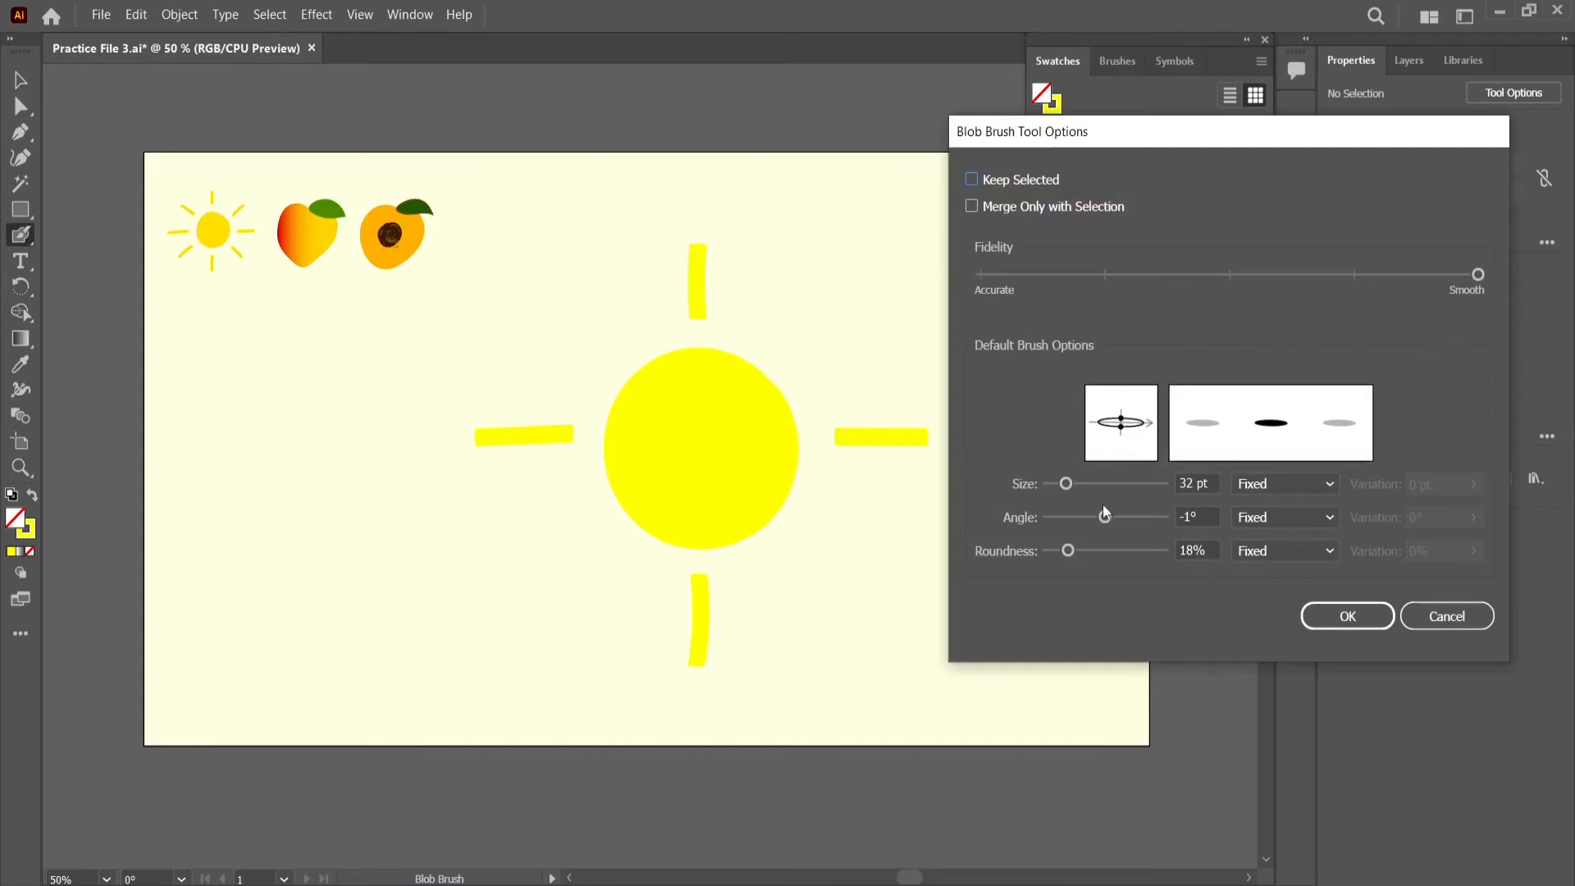
{"action": "left_click_drag", "start_coordinate": [1104, 517], "coordinate": [1121, 522]}
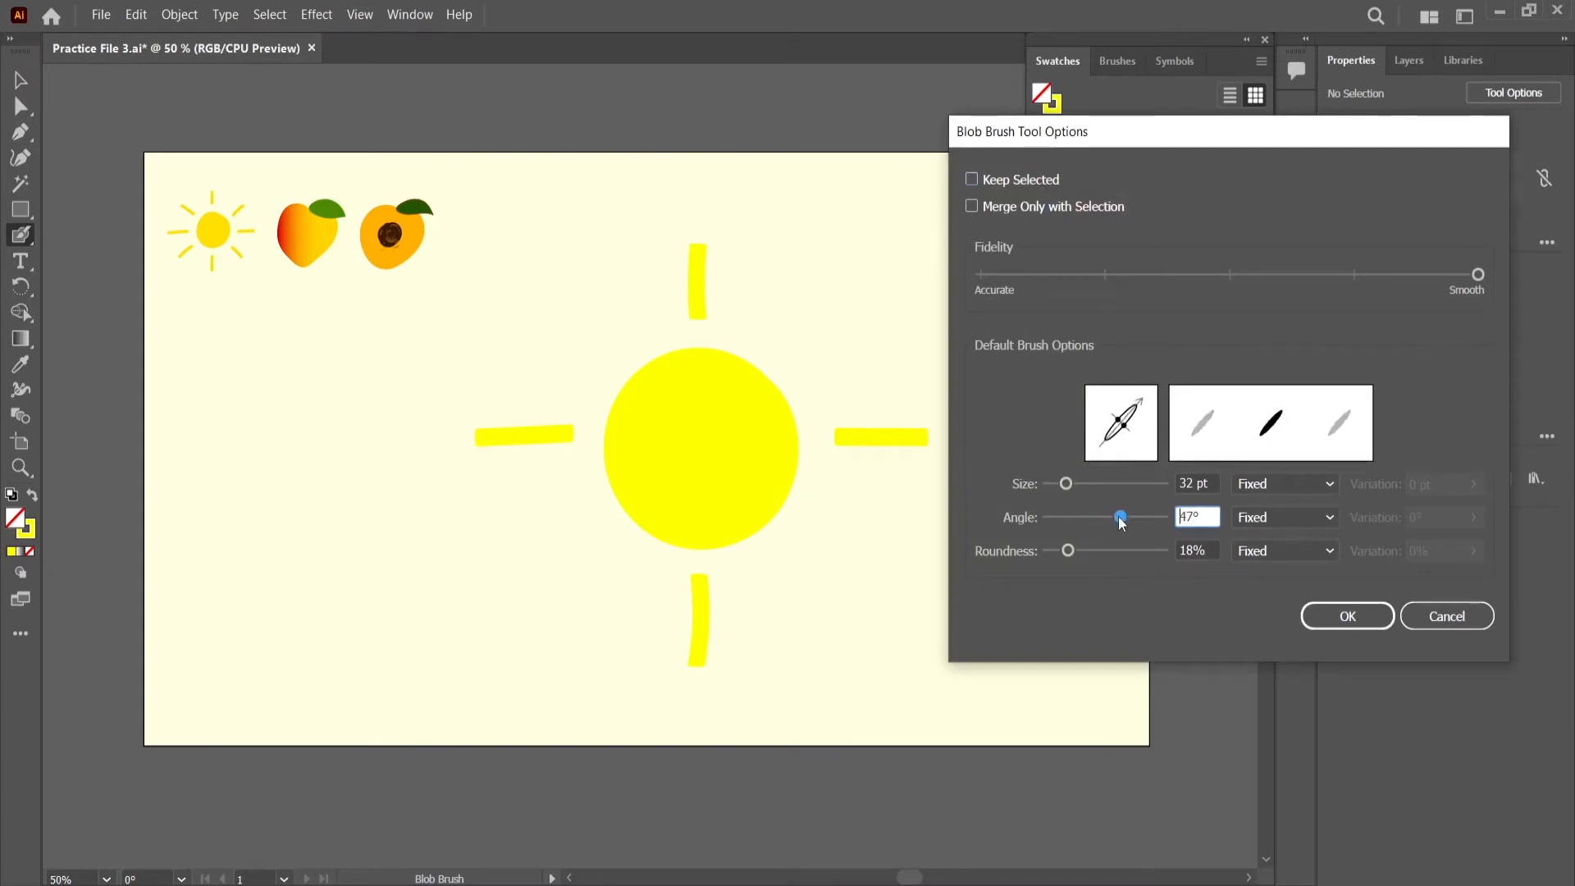
{"action": "left_click", "coordinate": [1345, 616]}
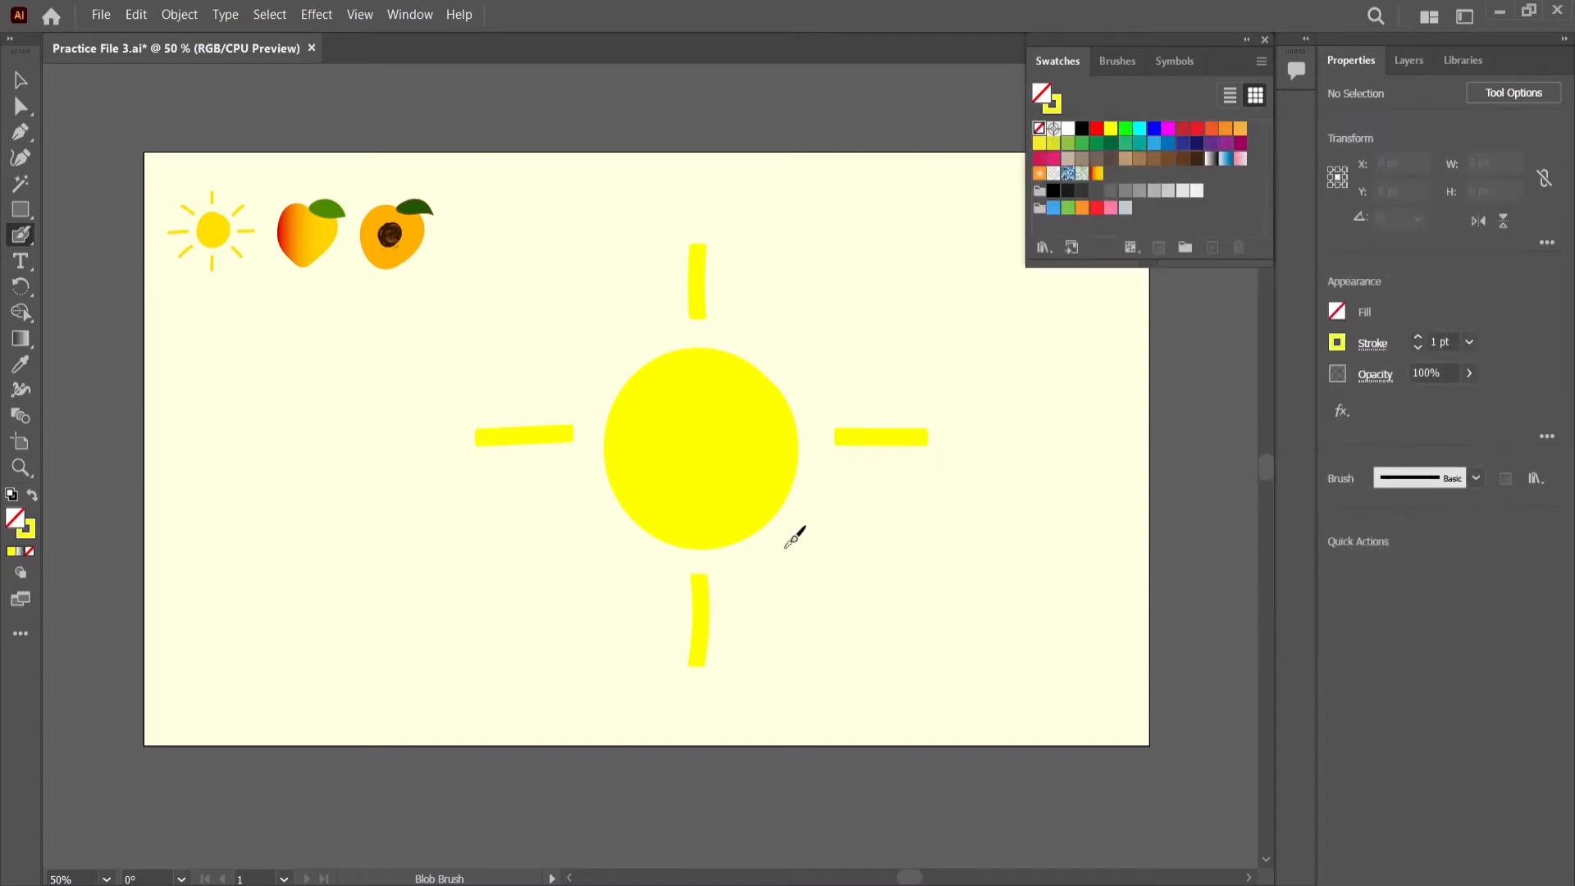
{"action": "left_click_drag", "start_coordinate": [797, 543], "coordinate": [853, 606]}
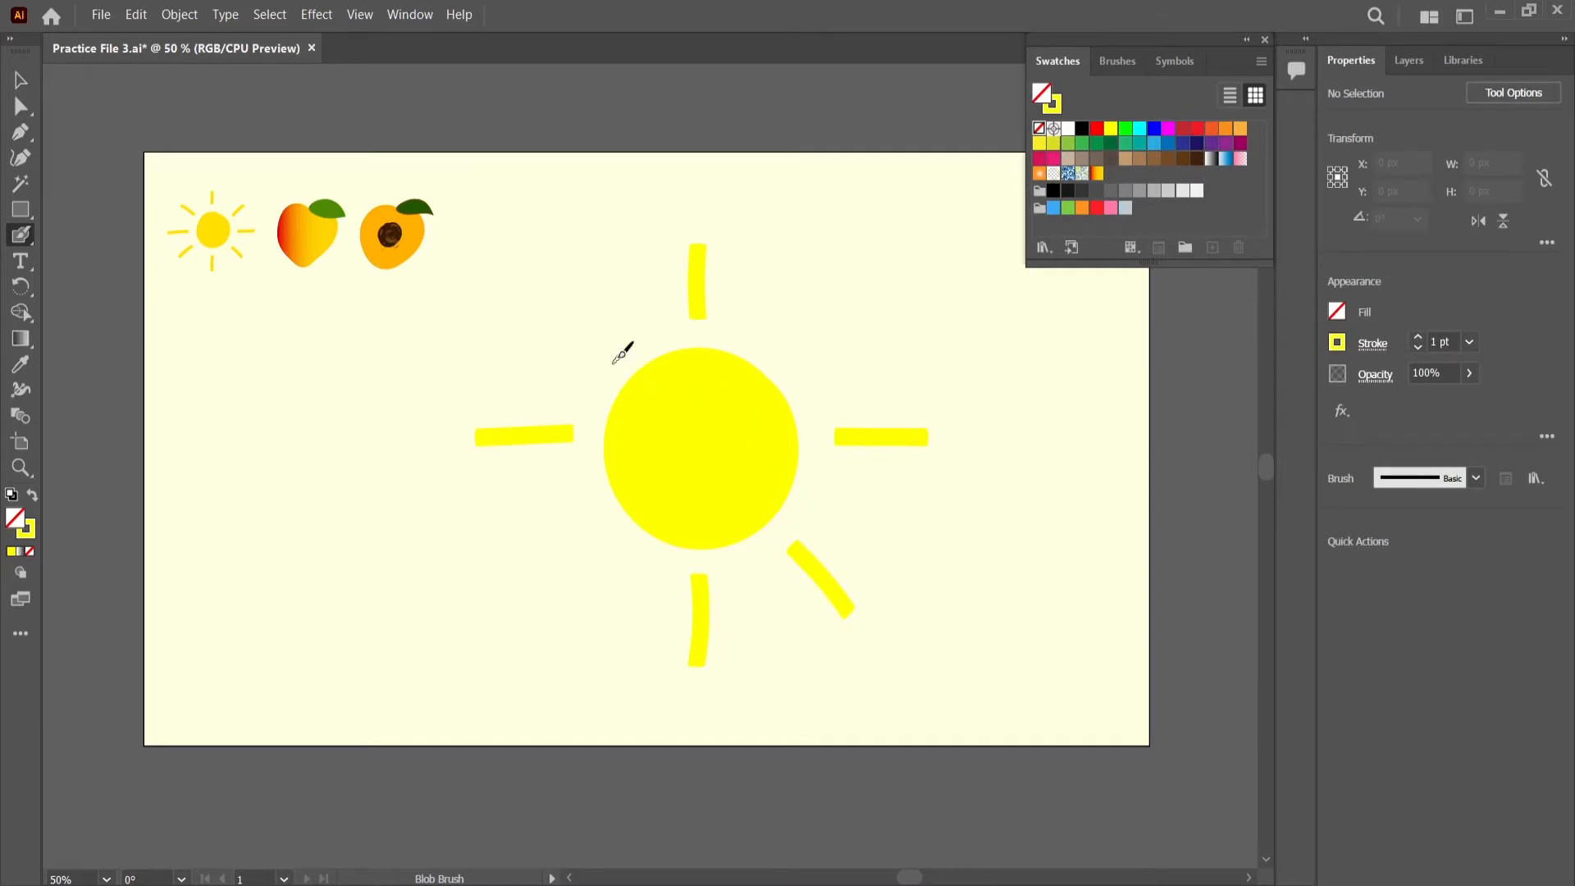
{"action": "left_click_drag", "start_coordinate": [612, 349], "coordinate": [550, 284]}
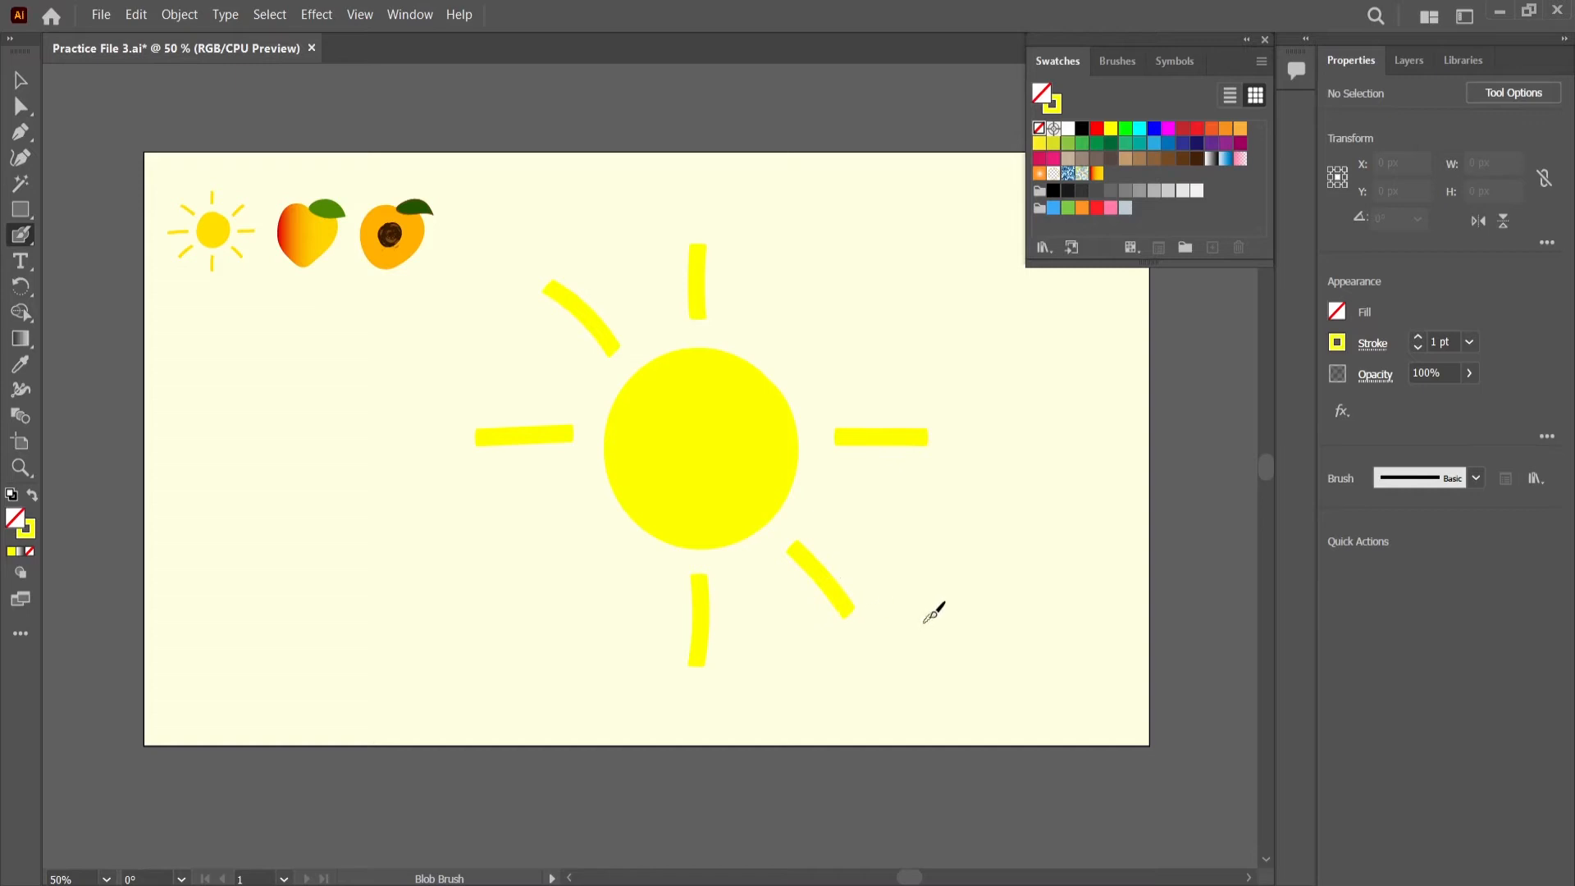
- Set the Blob Brush angle to -44° and paint diagonal rays at the circle's upper right and lower left
{"action": "left_click", "coordinate": [1513, 94]}
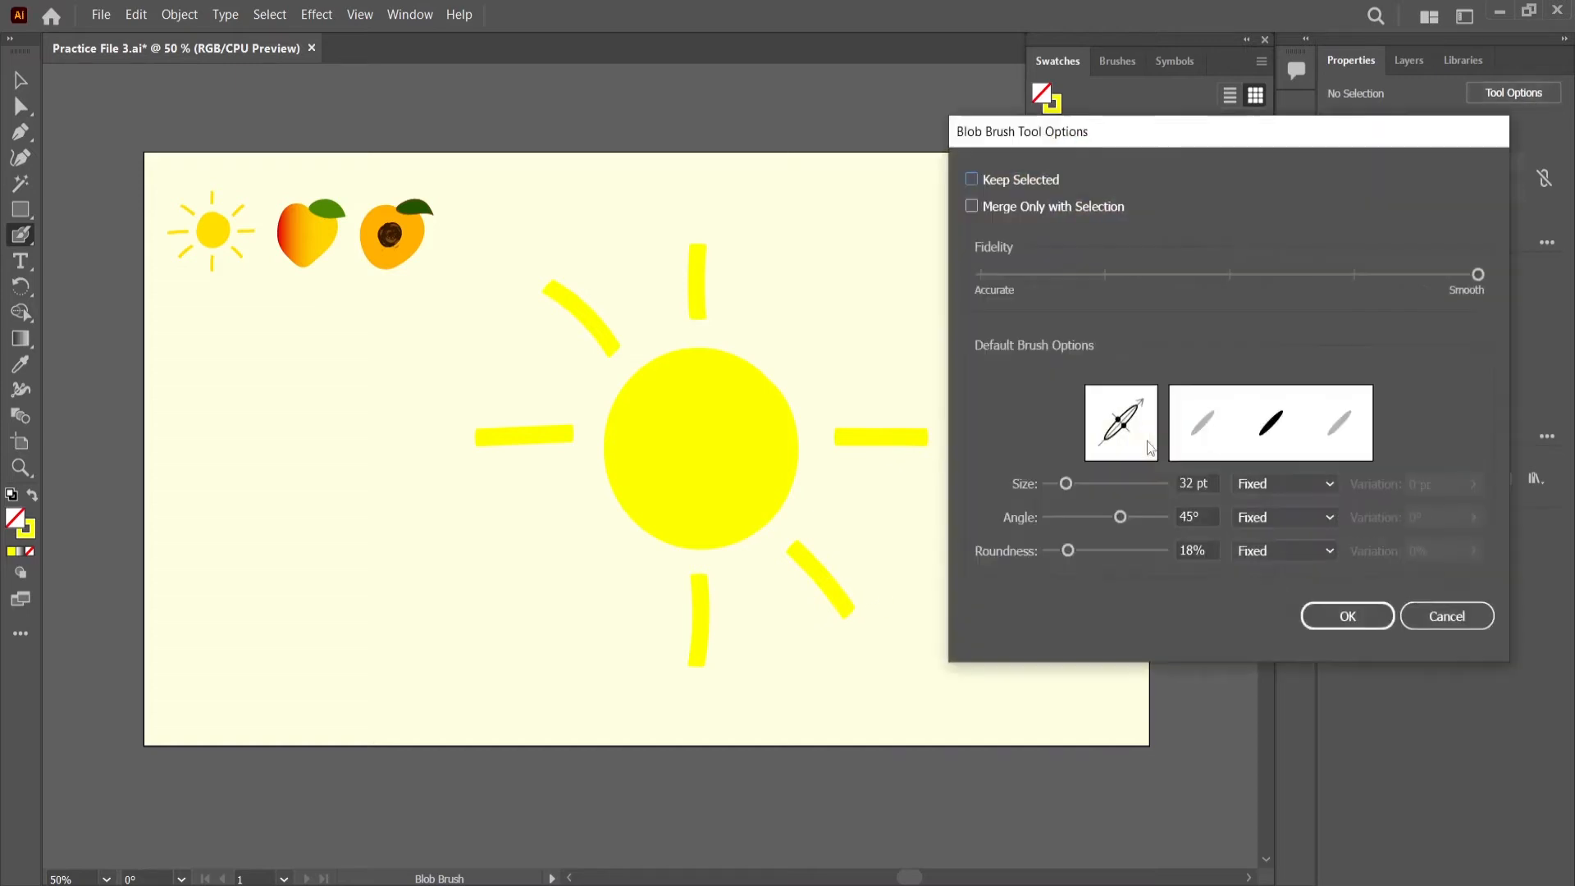
{"action": "left_click_drag", "start_coordinate": [1121, 522], "coordinate": [1093, 523]}
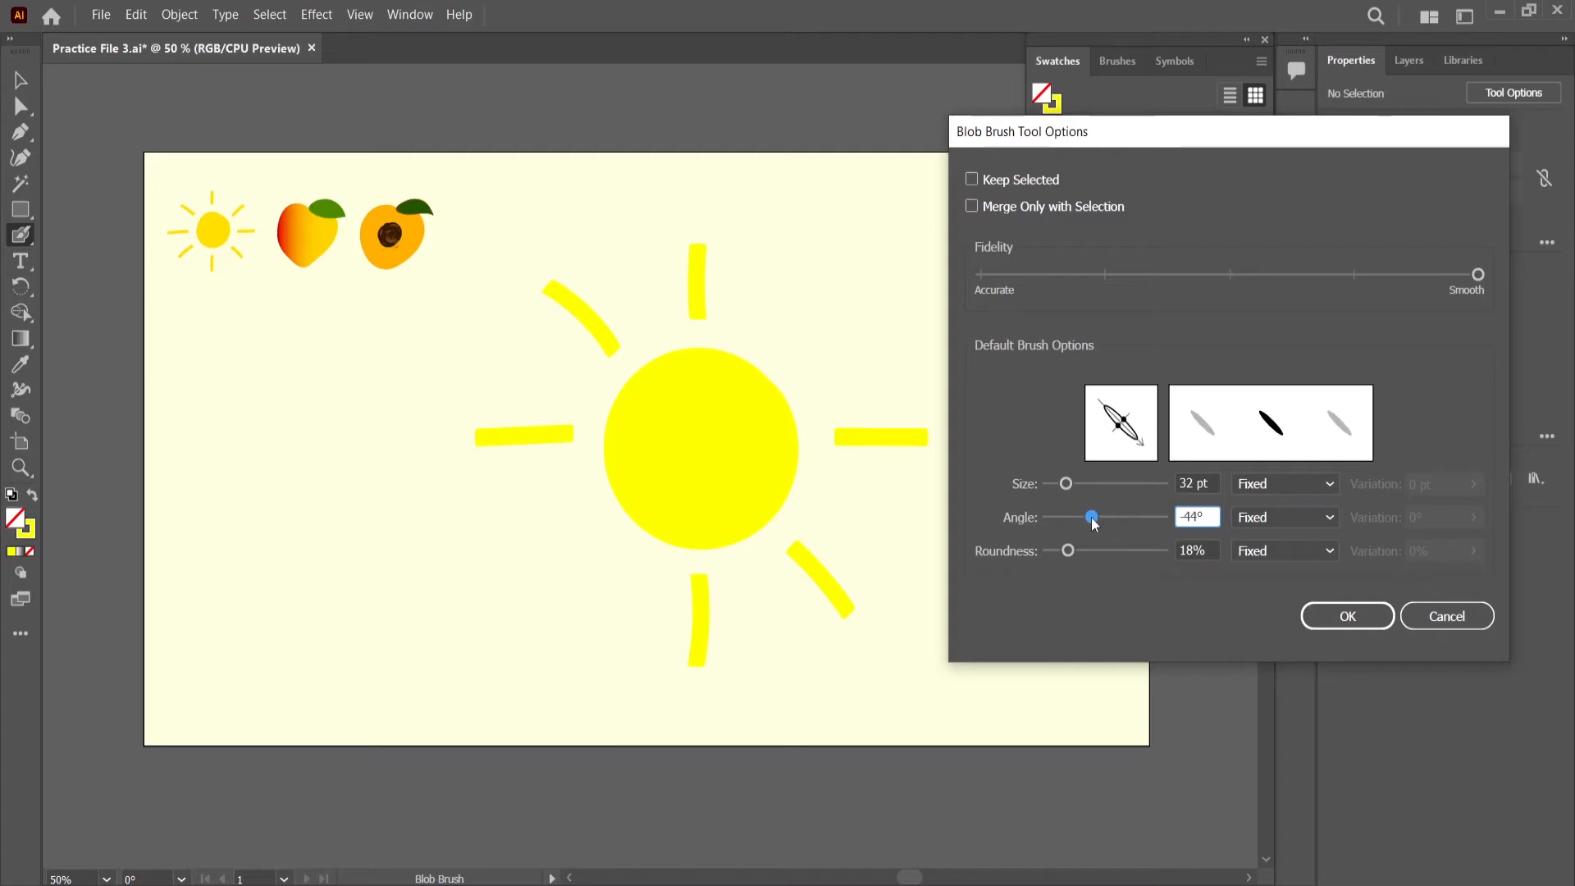
{"action": "left_click", "coordinate": [1327, 607]}
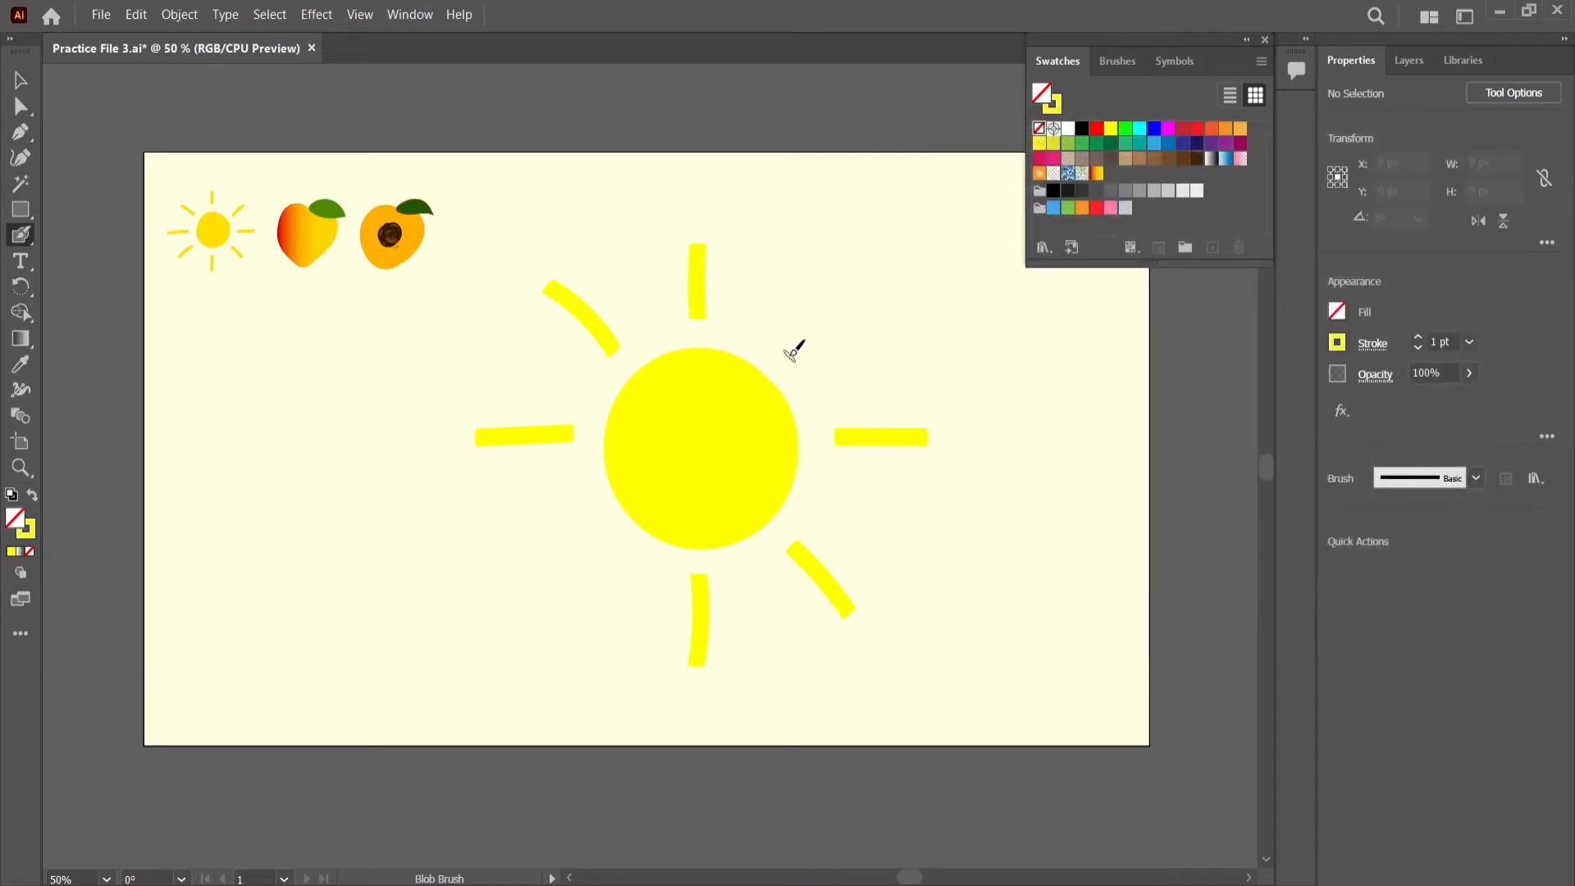
{"action": "left_click_drag", "start_coordinate": [789, 354], "coordinate": [853, 290]}
{"action": "left_click_drag", "start_coordinate": [610, 547], "coordinate": [541, 637]}
- Group the yellow circle and all its surrounding rays into one object
{"action": "key", "text": "v"}
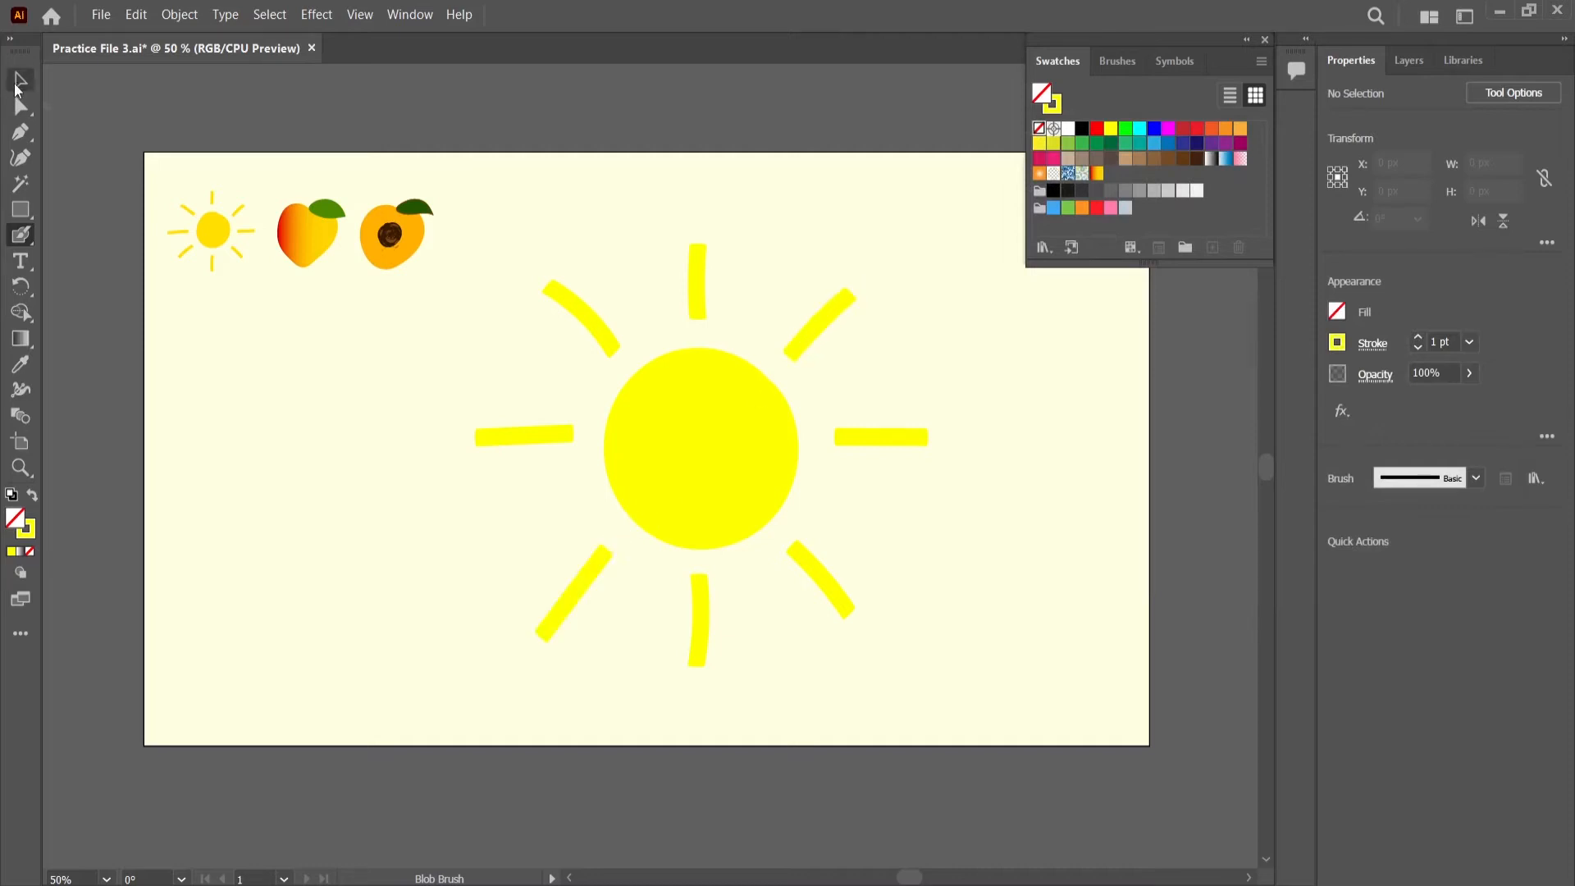
{"action": "left_click_drag", "start_coordinate": [873, 319], "coordinate": [506, 617]}
{"action": "key", "text": "a"}
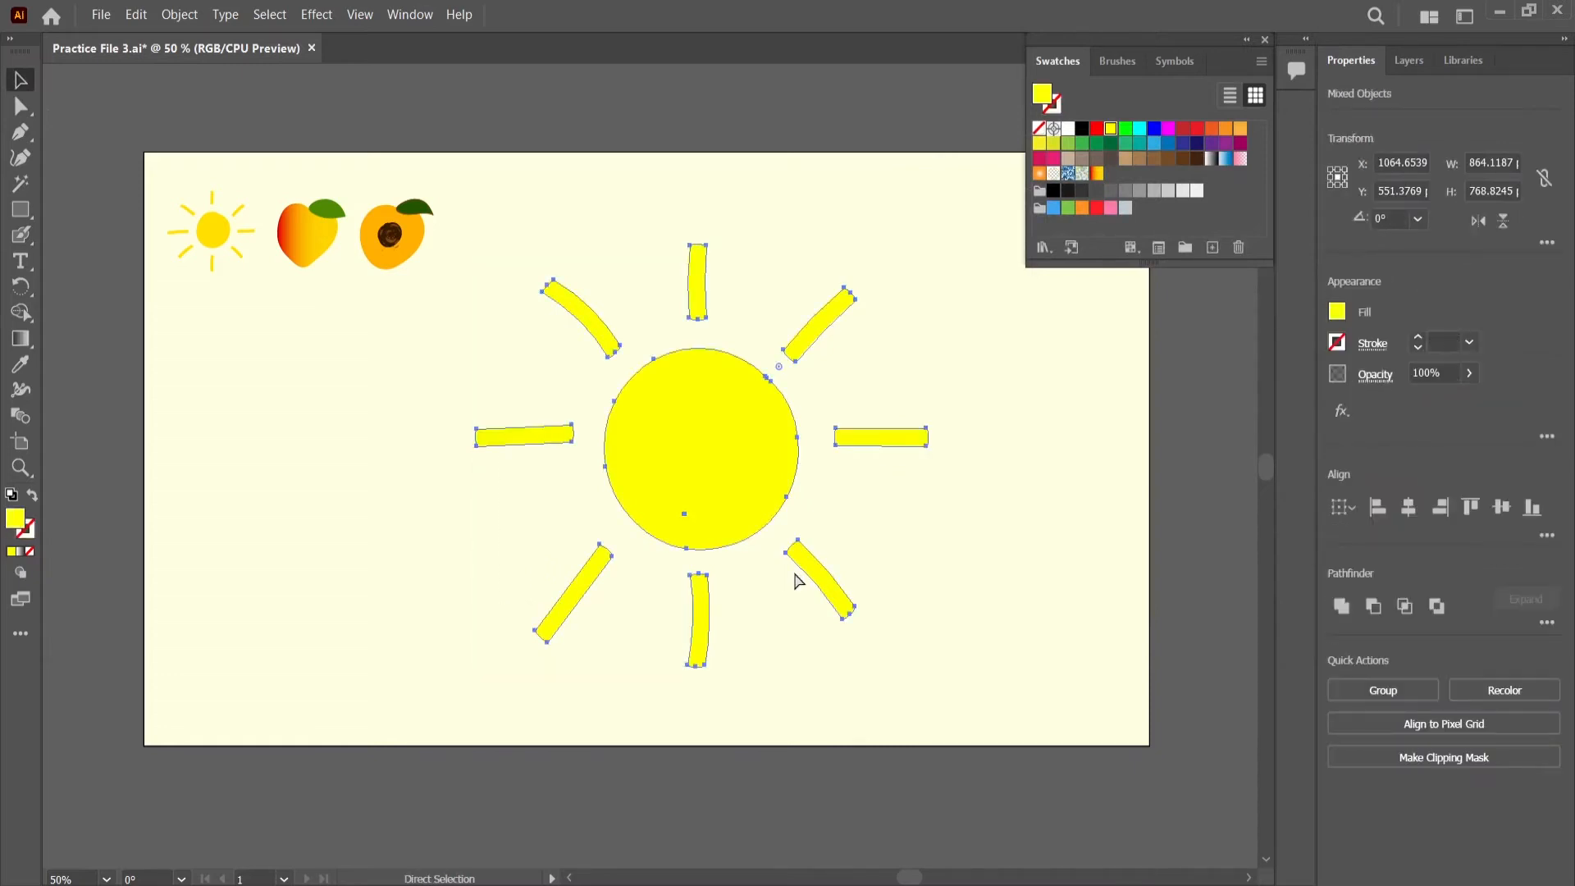
{"action": "key", "text": "ctrl+g"}
{"action": "key", "text": "v"}
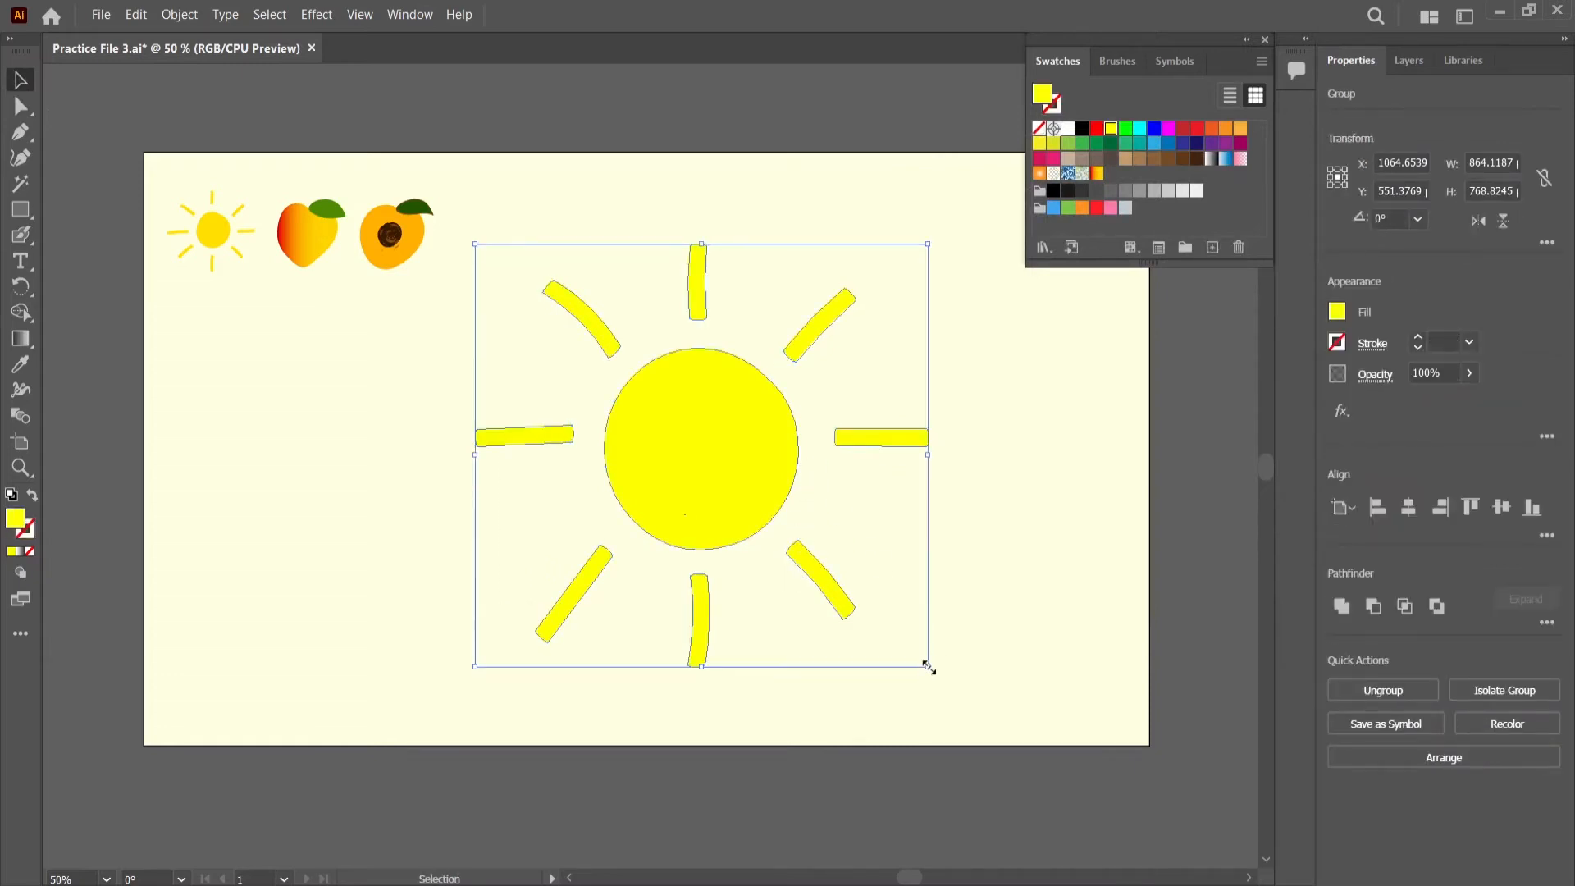
- Shrink the sun group to about 121 by 108 px and place it beside the halved fruit in the top row
{"action": "left_click_drag", "start_coordinate": [927, 667], "coordinate": [640, 388]}
{"action": "left_click_drag", "start_coordinate": [618, 358], "coordinate": [493, 233]}
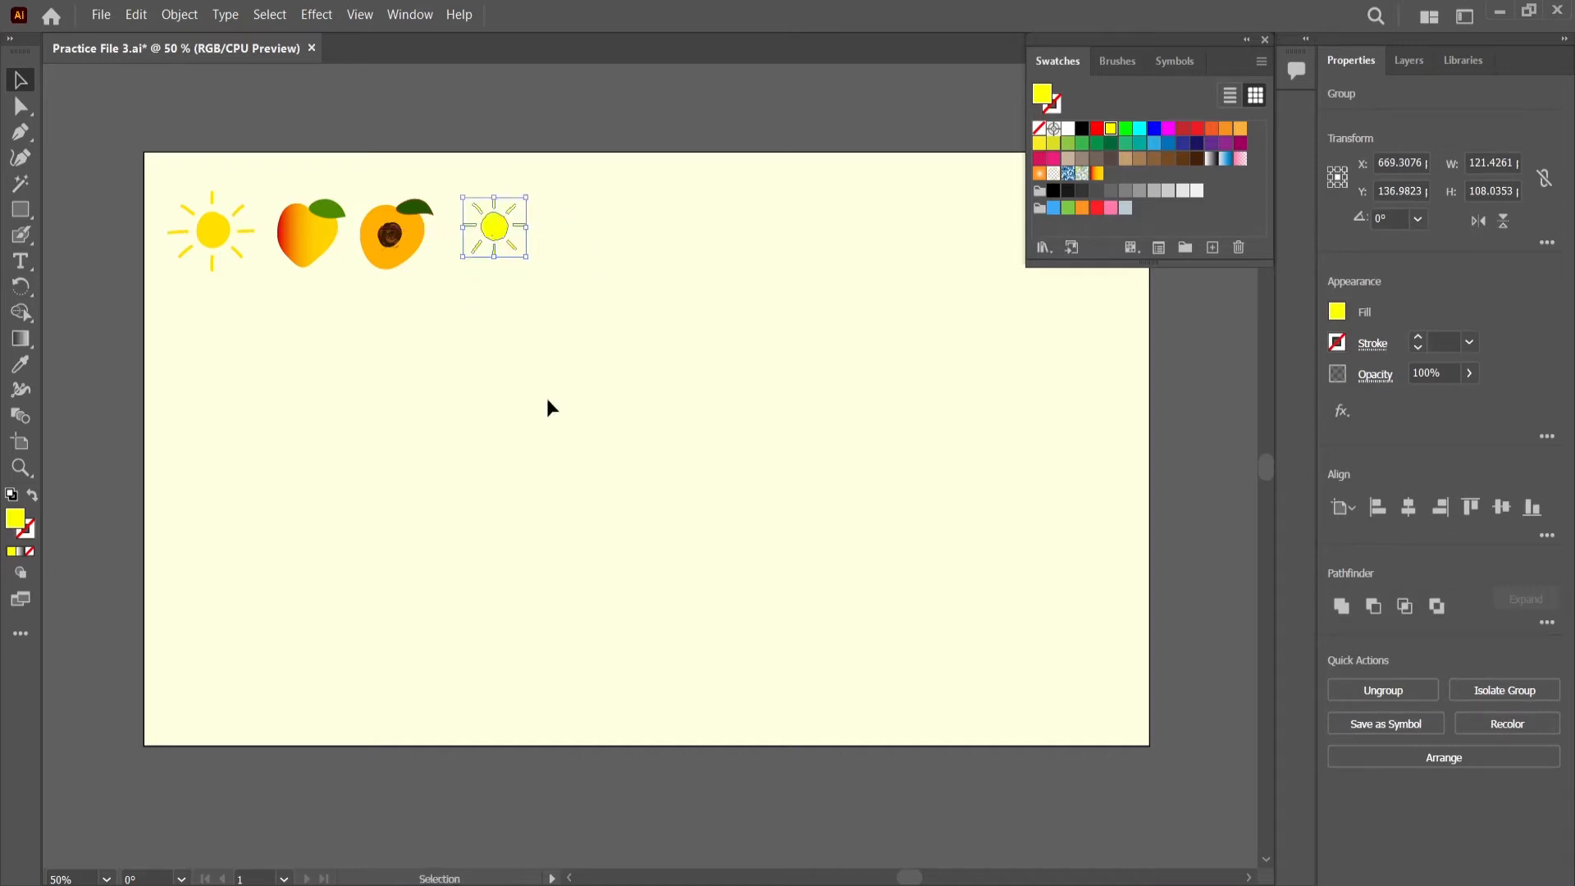
- Set the Blob Brush to 47 pt size, -118° angle and 100% roundness
{"action": "left_click", "coordinate": [549, 408]}
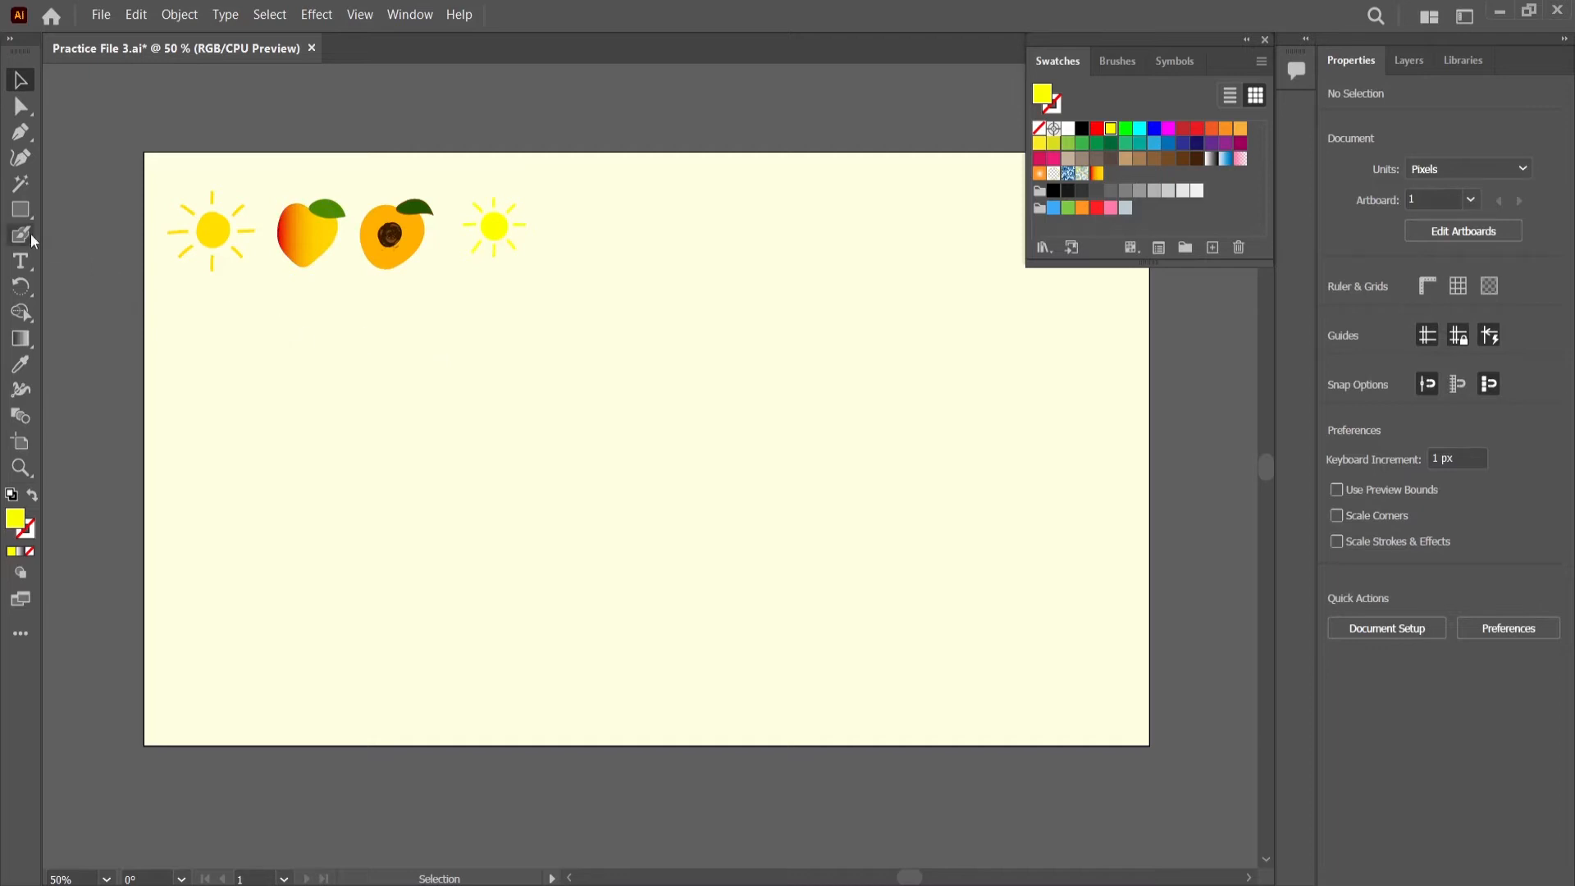
{"action": "left_click_drag", "start_coordinate": [31, 238], "coordinate": [140, 257]}
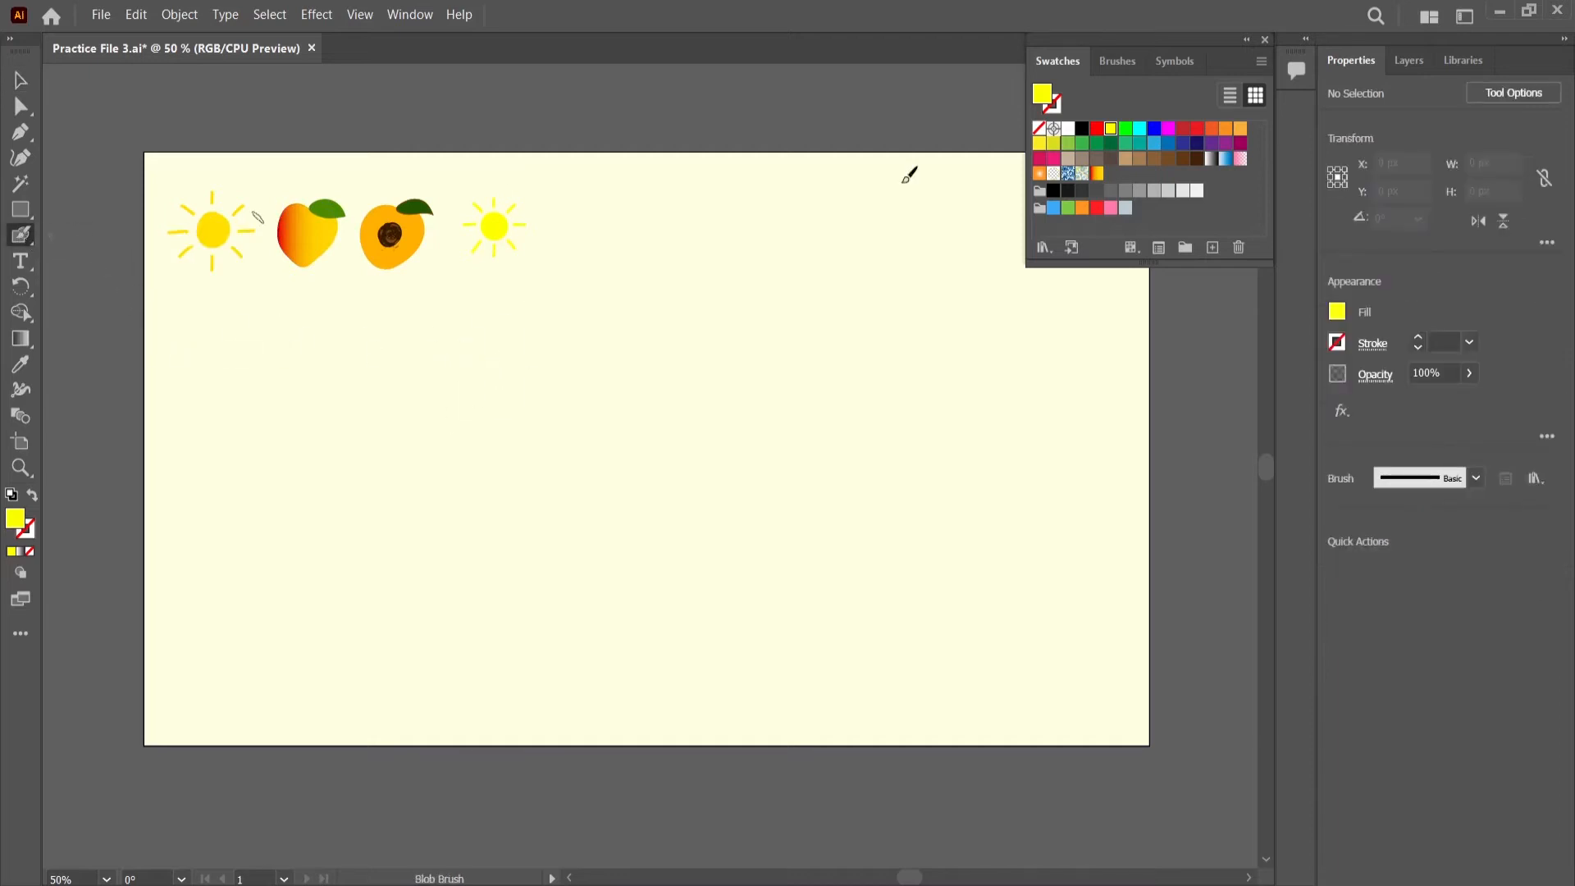
{"action": "left_click", "coordinate": [1493, 92]}
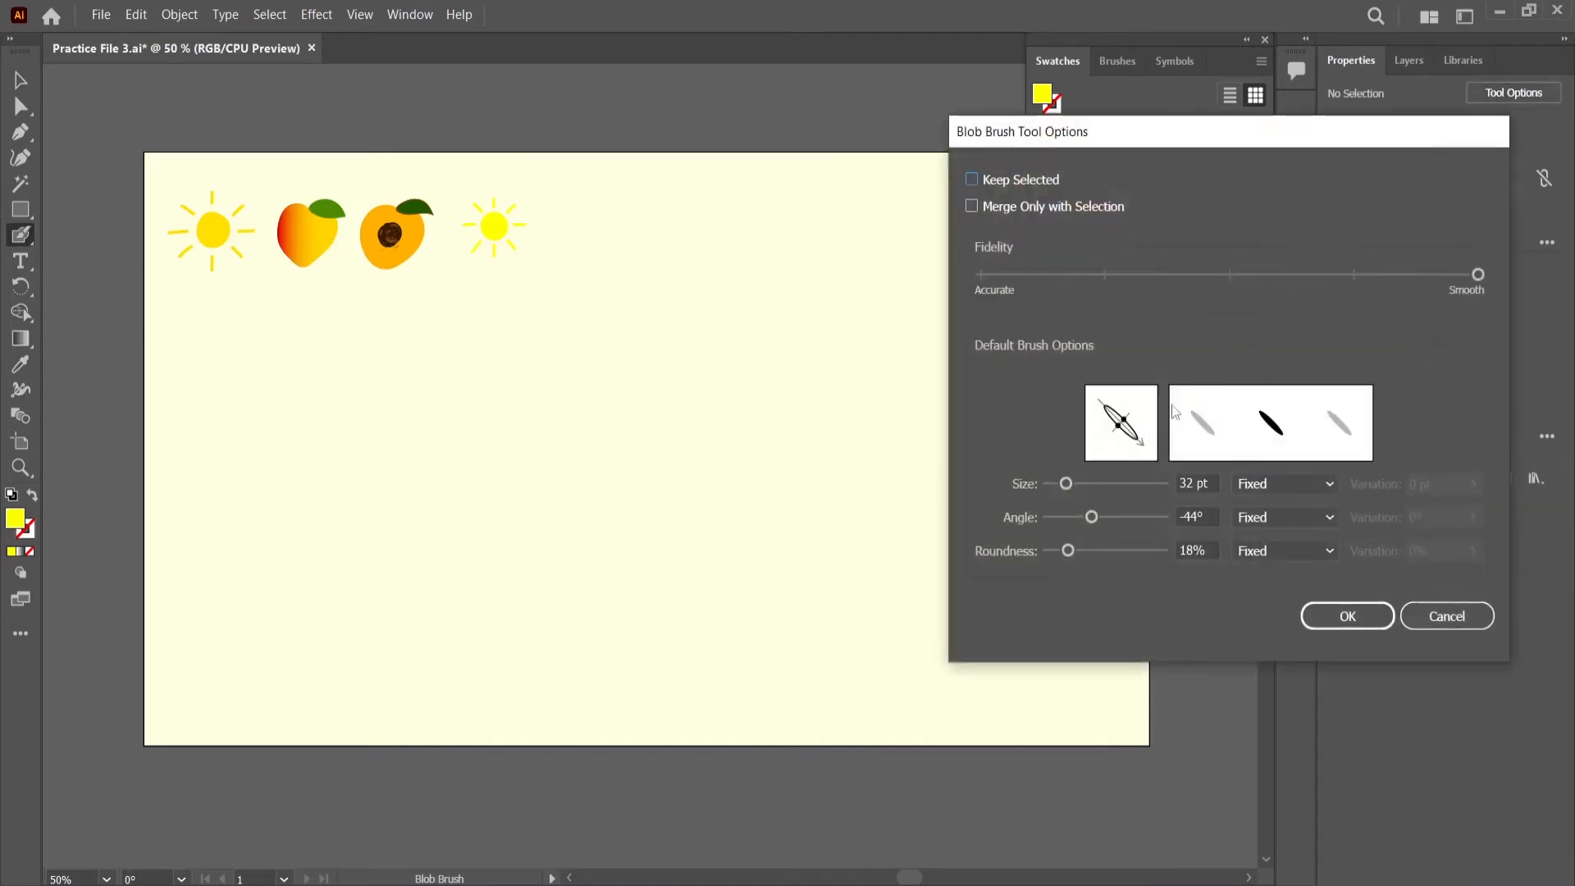
{"action": "mouse_move", "coordinate": [1091, 519]}
{"action": "left_mouse_down"}
{"action": "mouse_move", "coordinate": [1057, 518]}
{"action": "mouse_move", "coordinate": [1111, 551]}
{"action": "mouse_move", "coordinate": [1175, 557]}
{"action": "left_mouse_up"}
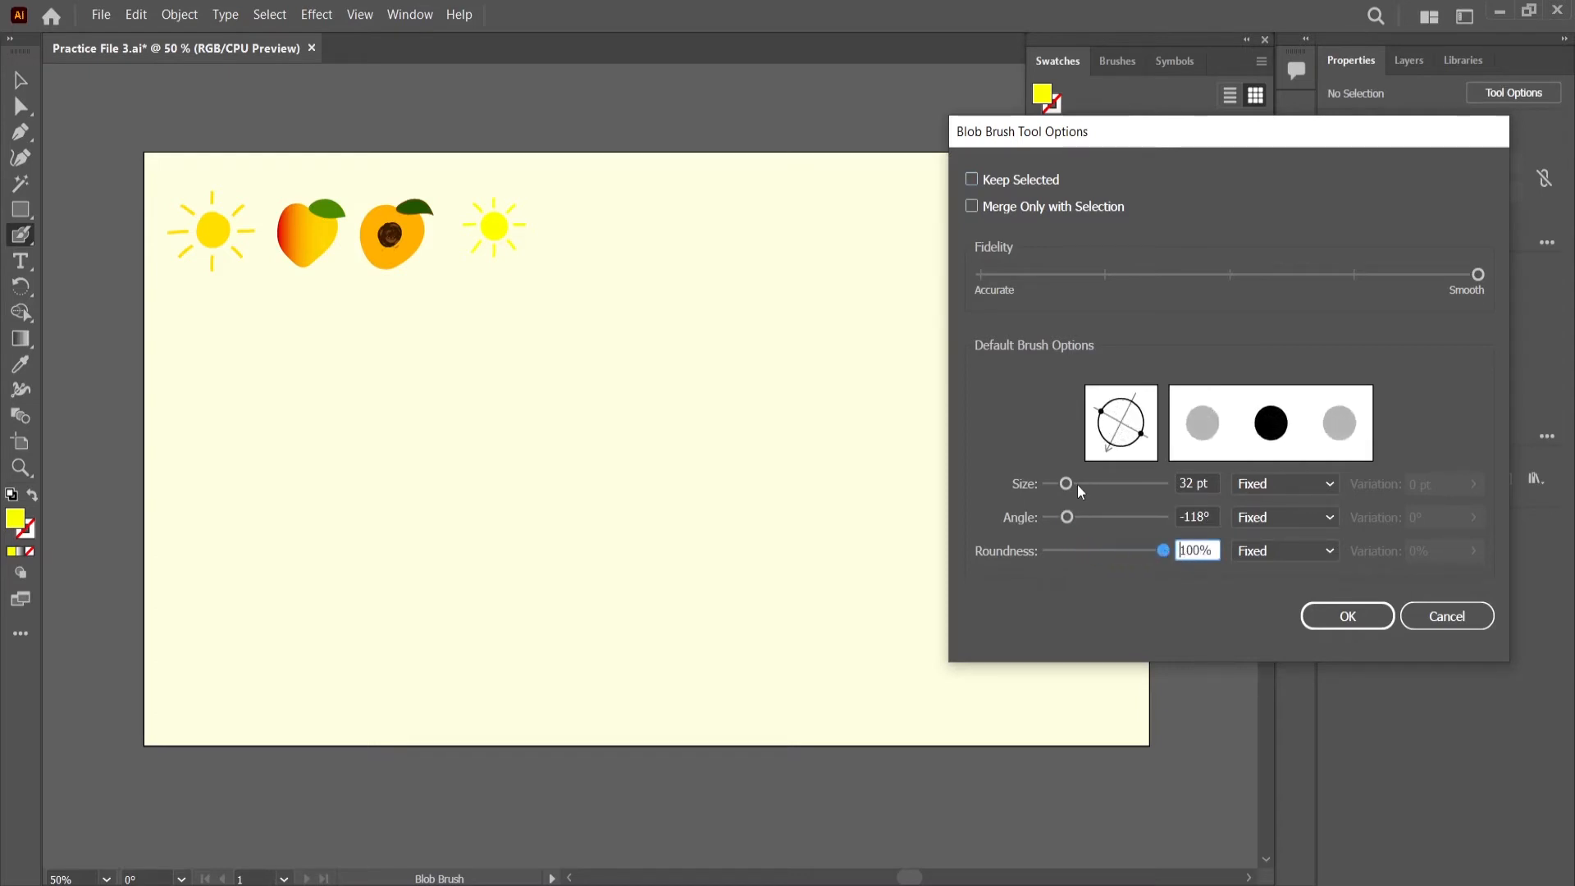
{"action": "left_click_drag", "start_coordinate": [1077, 489], "coordinate": [1074, 484]}
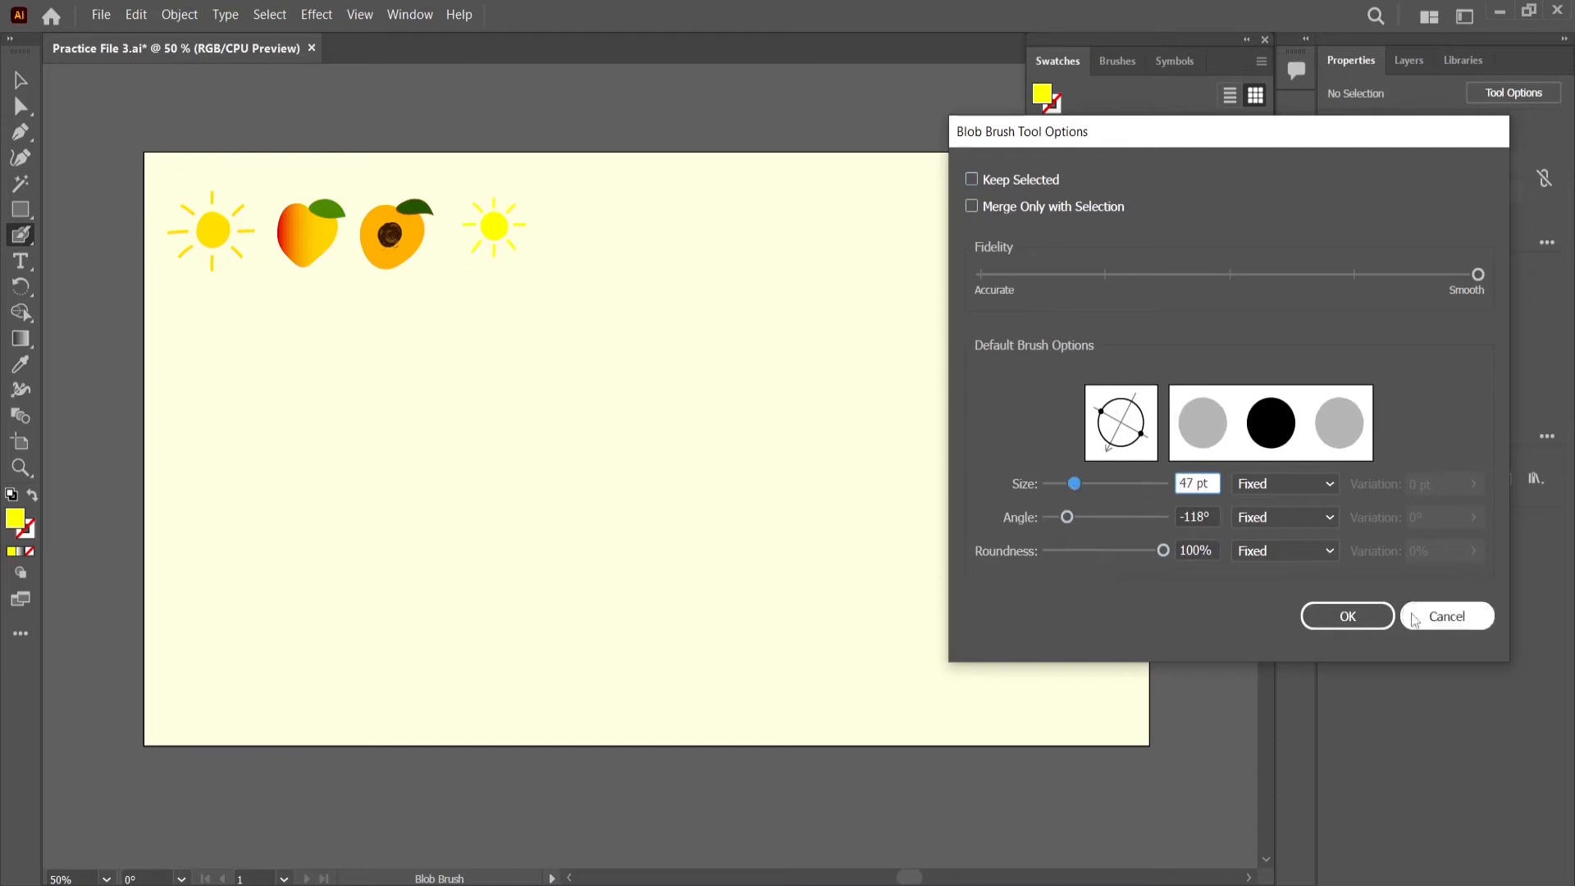
{"action": "left_click", "coordinate": [1361, 617]}
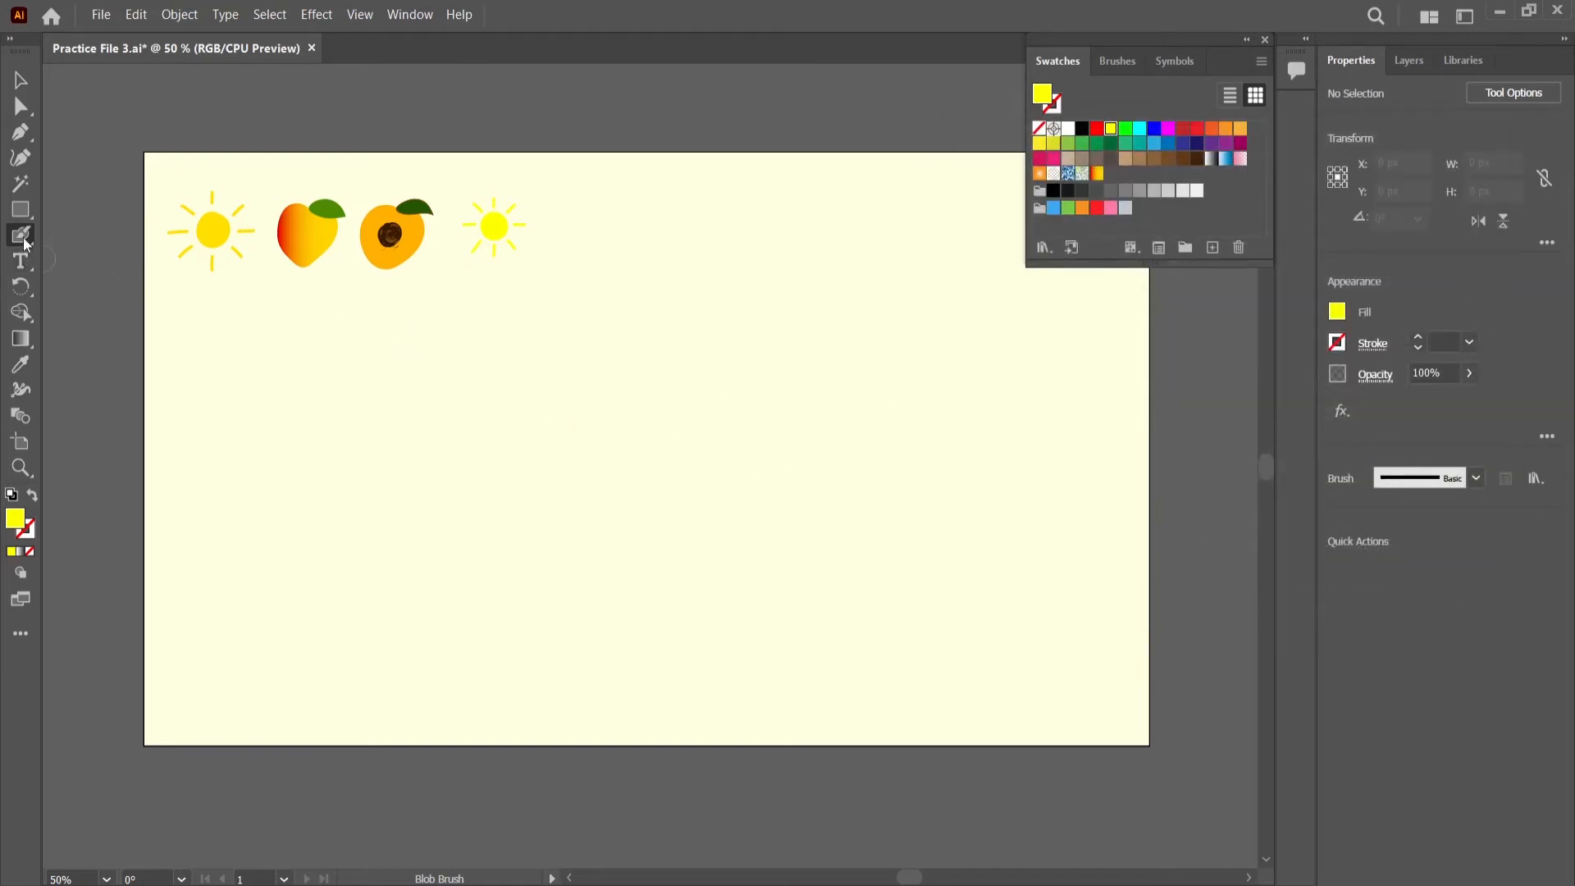
- Paint overlapping red Blob Brush zigzag strokes across the middle of the artboard
{"action": "left_click", "coordinate": [1197, 129]}
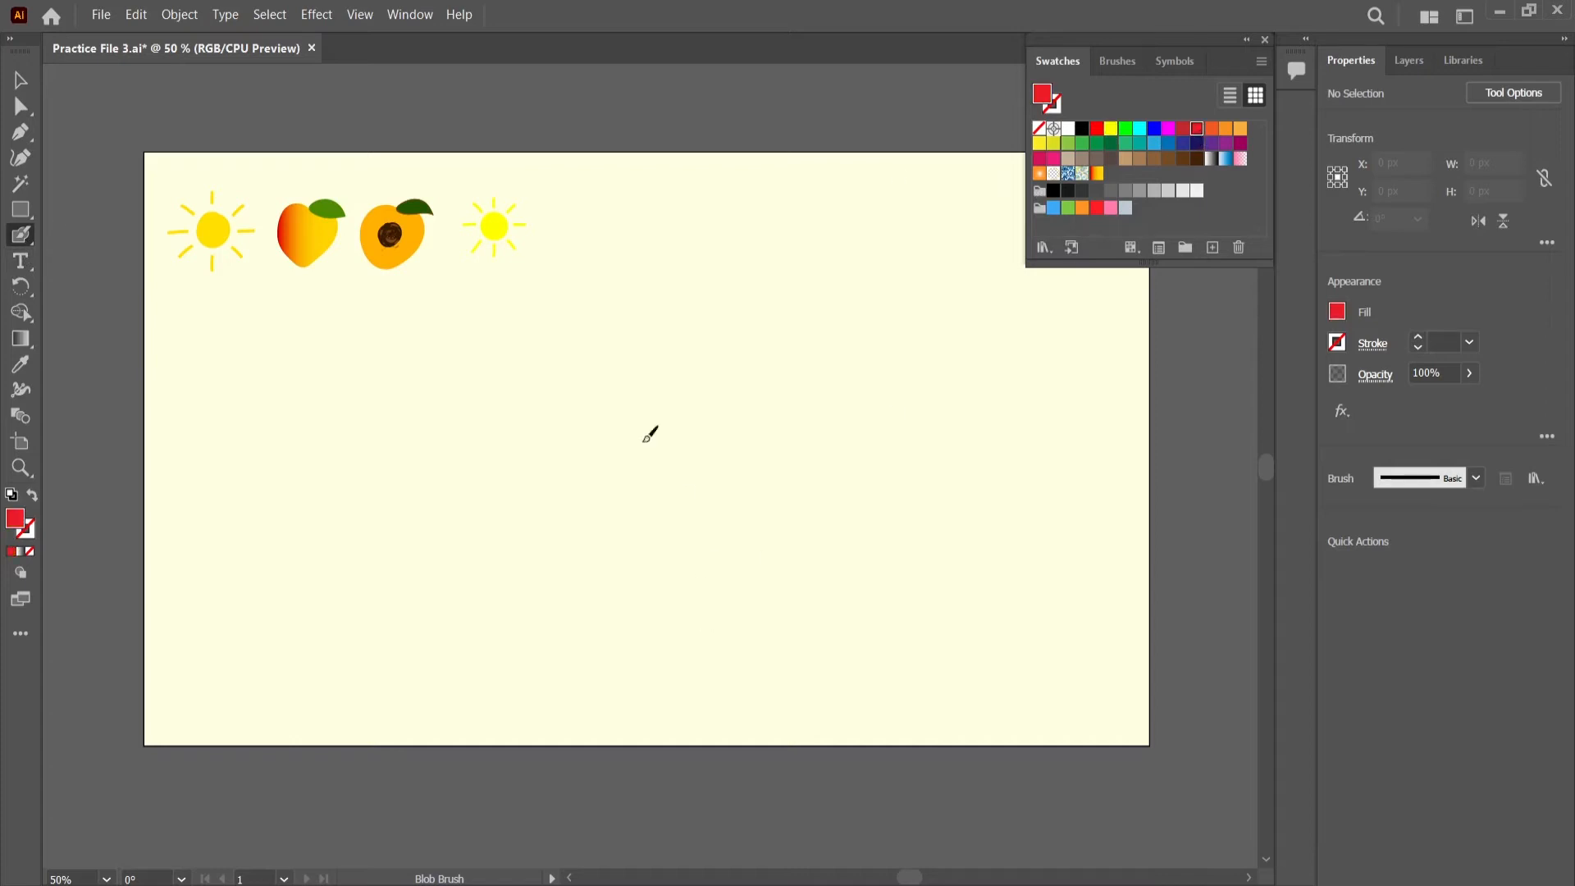
{"action": "mouse_move", "coordinate": [507, 456]}
{"action": "left_mouse_down"}
{"action": "mouse_move", "coordinate": [597, 341]}
{"action": "mouse_move", "coordinate": [520, 505]}
{"action": "mouse_move", "coordinate": [611, 365]}
{"action": "mouse_move", "coordinate": [607, 517]}
{"action": "mouse_move", "coordinate": [647, 479]}
{"action": "mouse_move", "coordinate": [700, 492]}
{"action": "mouse_move", "coordinate": [747, 463]}
{"action": "left_mouse_up"}
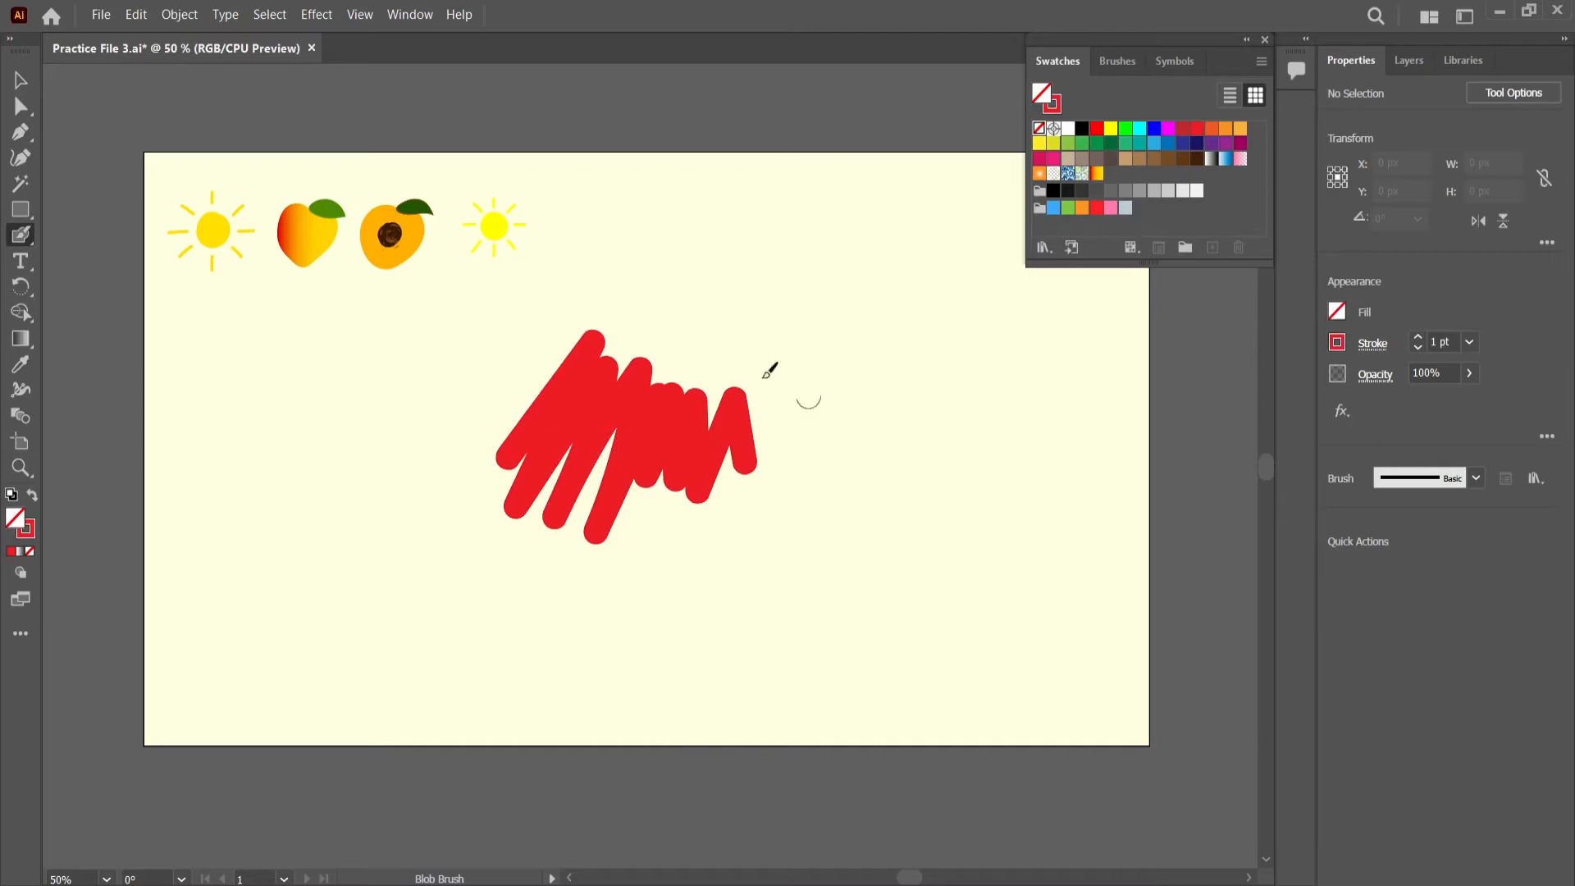
{"action": "mouse_move", "coordinate": [706, 457]}
{"action": "left_mouse_down"}
{"action": "mouse_move", "coordinate": [787, 380]}
{"action": "mouse_move", "coordinate": [780, 484]}
{"action": "mouse_move", "coordinate": [820, 487]}
{"action": "mouse_move", "coordinate": [812, 446]}
{"action": "left_mouse_up"}
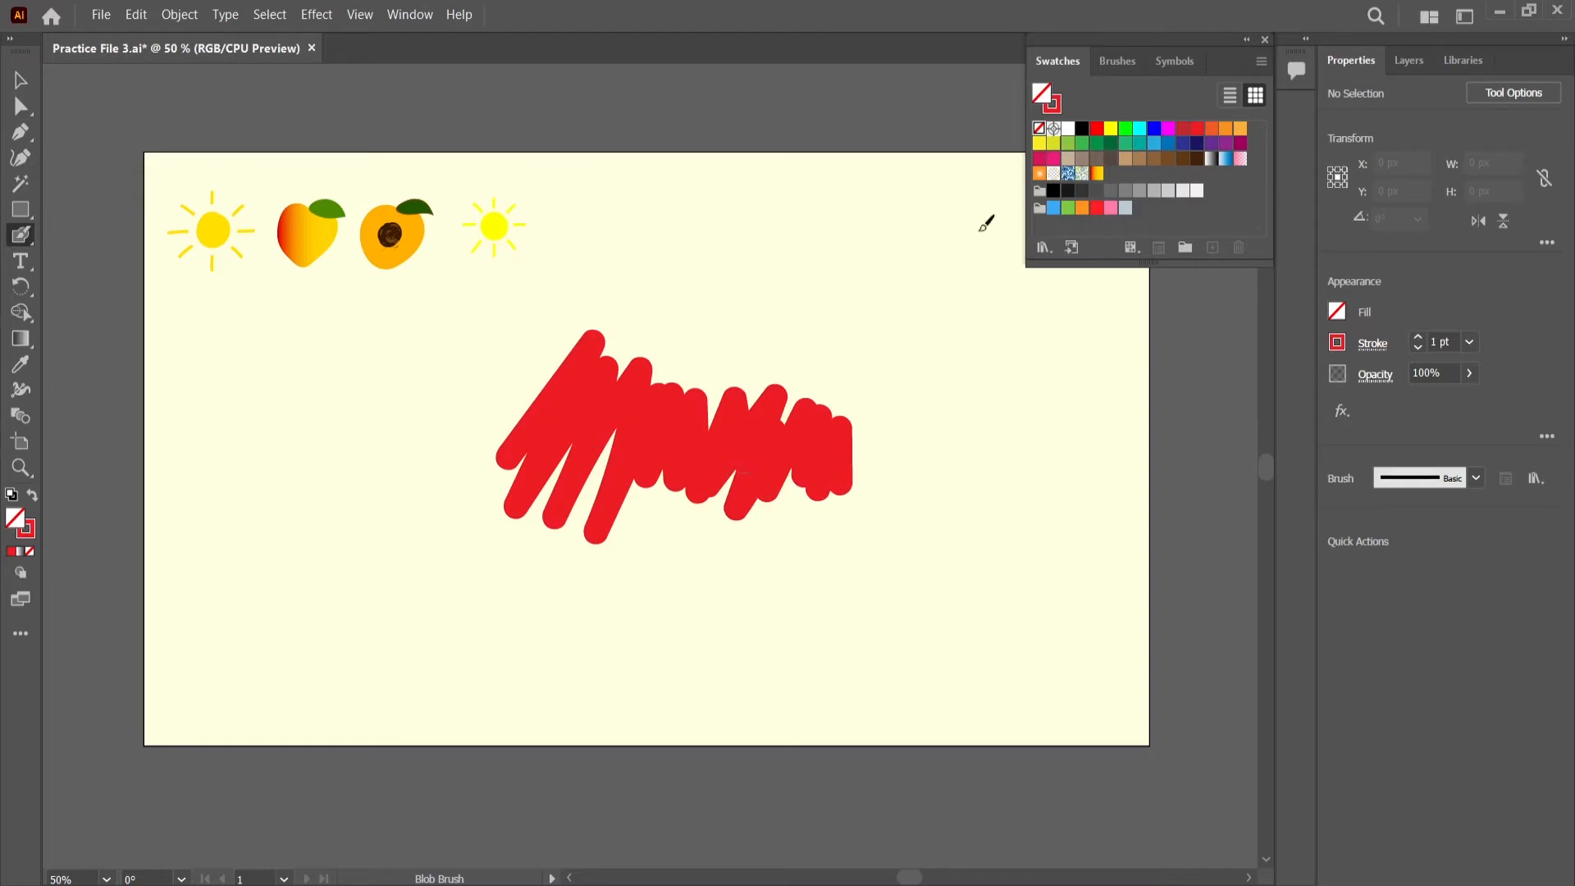
{"action": "left_click", "coordinate": [1224, 129]}
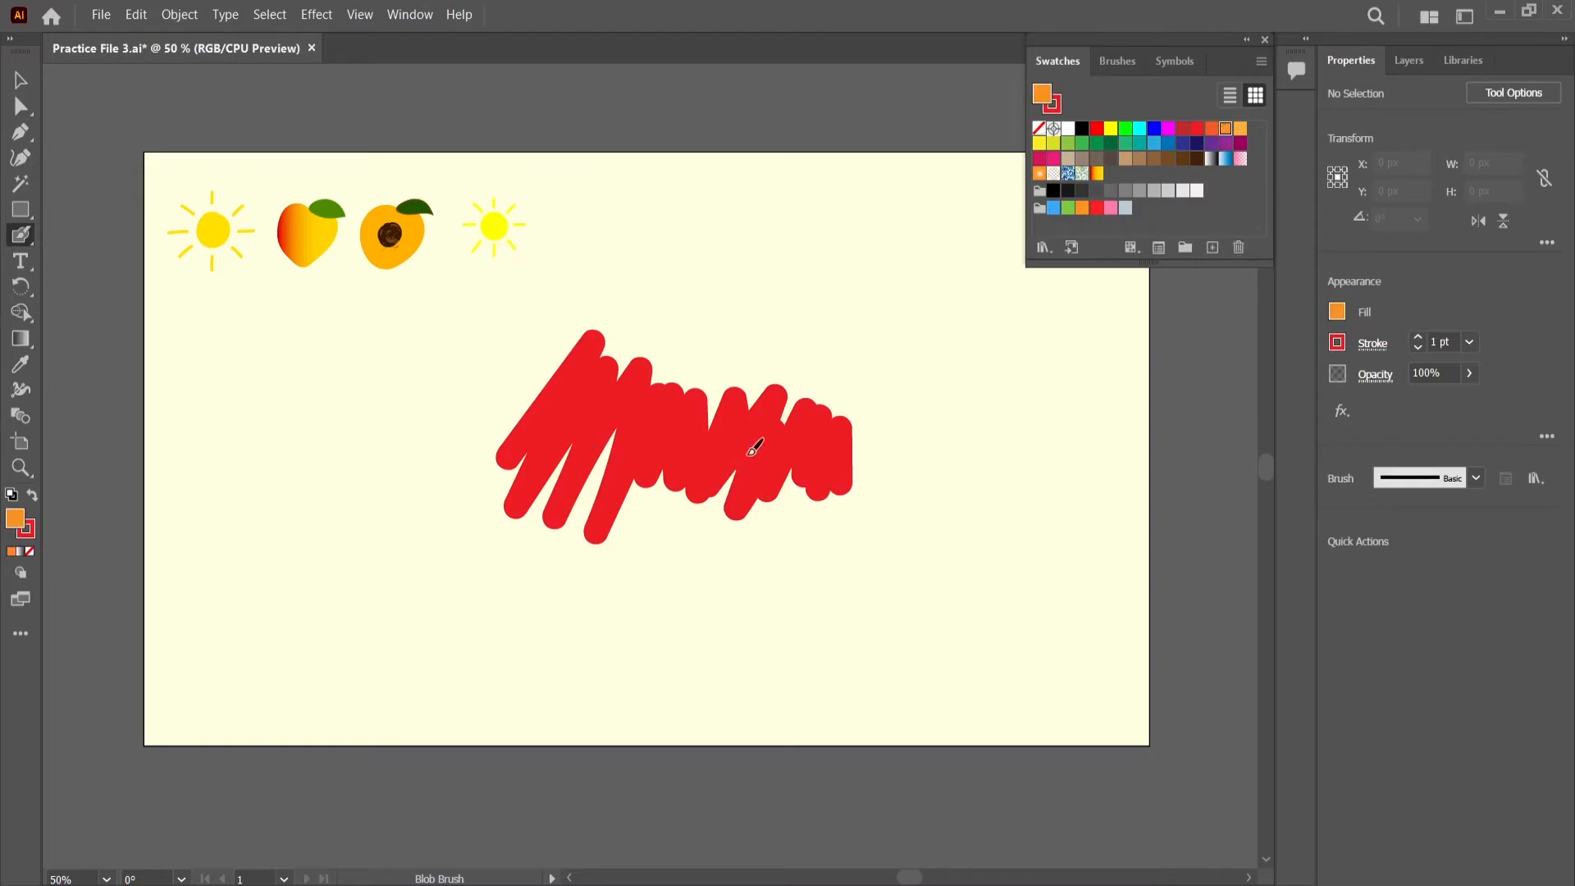
{"action": "left_click_drag", "start_coordinate": [798, 490], "coordinate": [851, 464]}
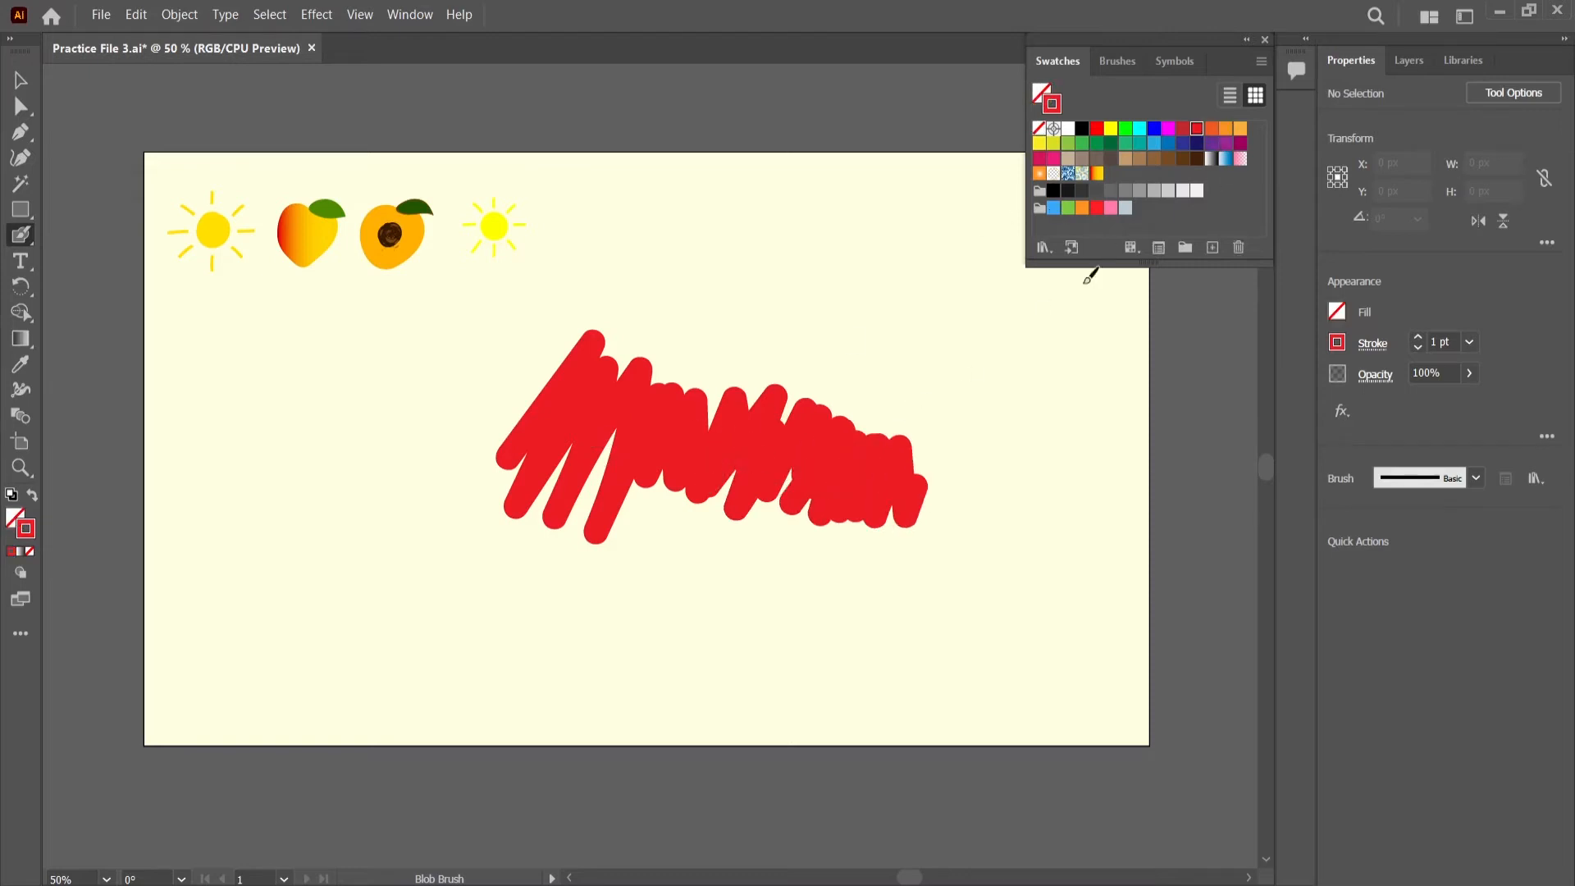
- Paint a dark orange scribble over the red shape's right end and a light orange one overlapping its lower edge
{"action": "left_click", "coordinate": [1212, 131]}
{"action": "mouse_move", "coordinate": [871, 545]}
{"action": "left_mouse_down"}
{"action": "mouse_move", "coordinate": [945, 449]}
{"action": "mouse_move", "coordinate": [902, 530]}
{"action": "mouse_move", "coordinate": [913, 548]}
{"action": "mouse_move", "coordinate": [1046, 484]}
{"action": "left_mouse_up"}
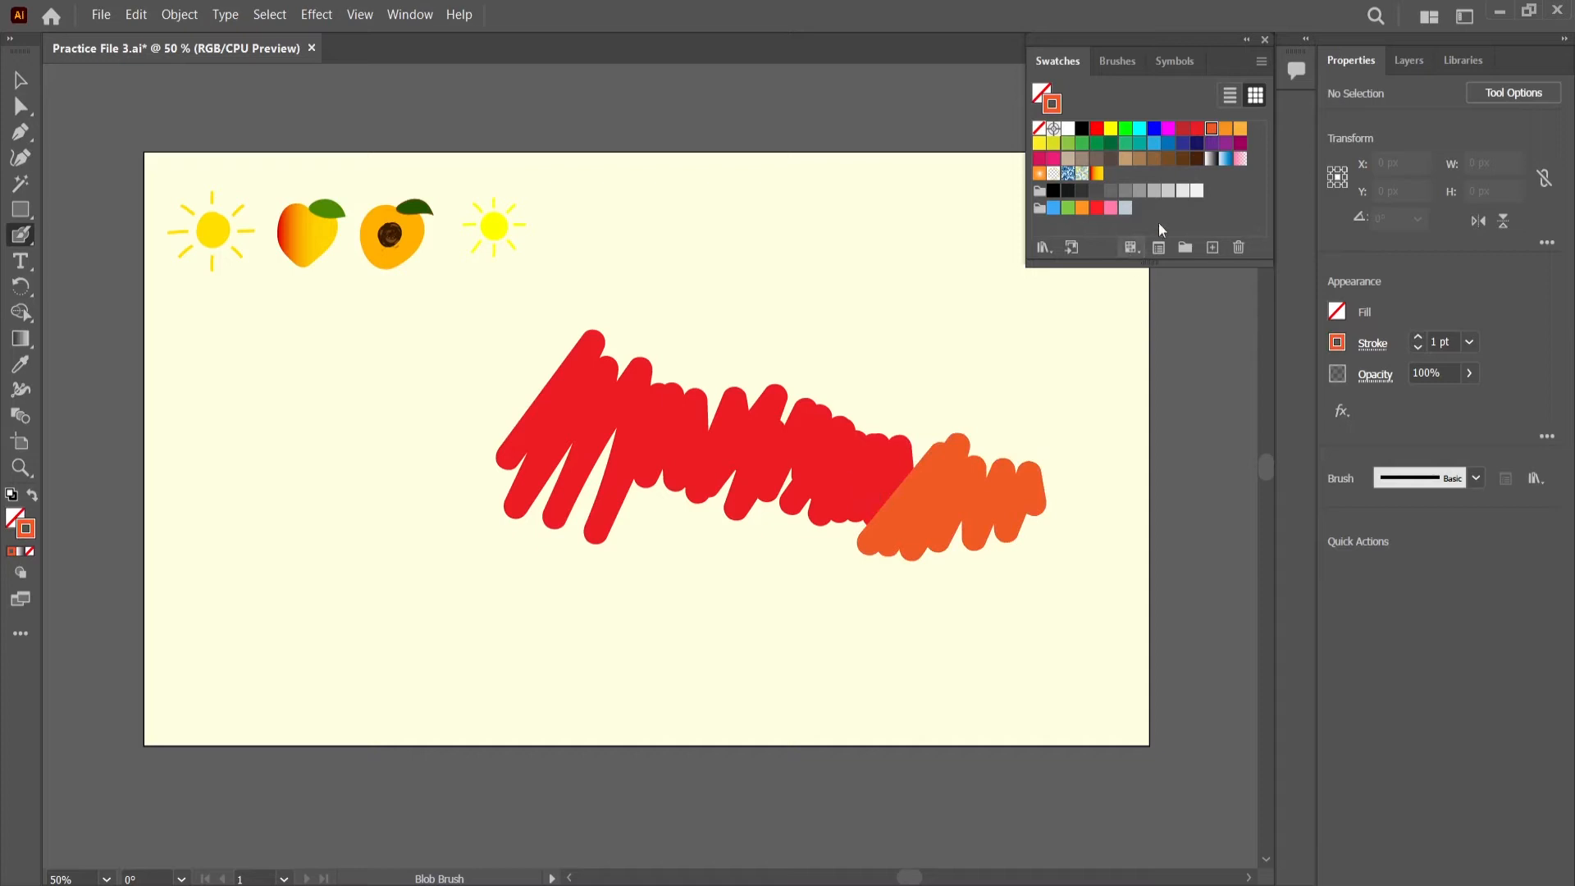
{"action": "left_click", "coordinate": [1240, 131]}
{"action": "mouse_move", "coordinate": [922, 570]}
{"action": "left_mouse_down"}
{"action": "mouse_move", "coordinate": [961, 575]}
{"action": "mouse_move", "coordinate": [998, 541]}
{"action": "mouse_move", "coordinate": [1041, 547]}
{"action": "left_mouse_up"}
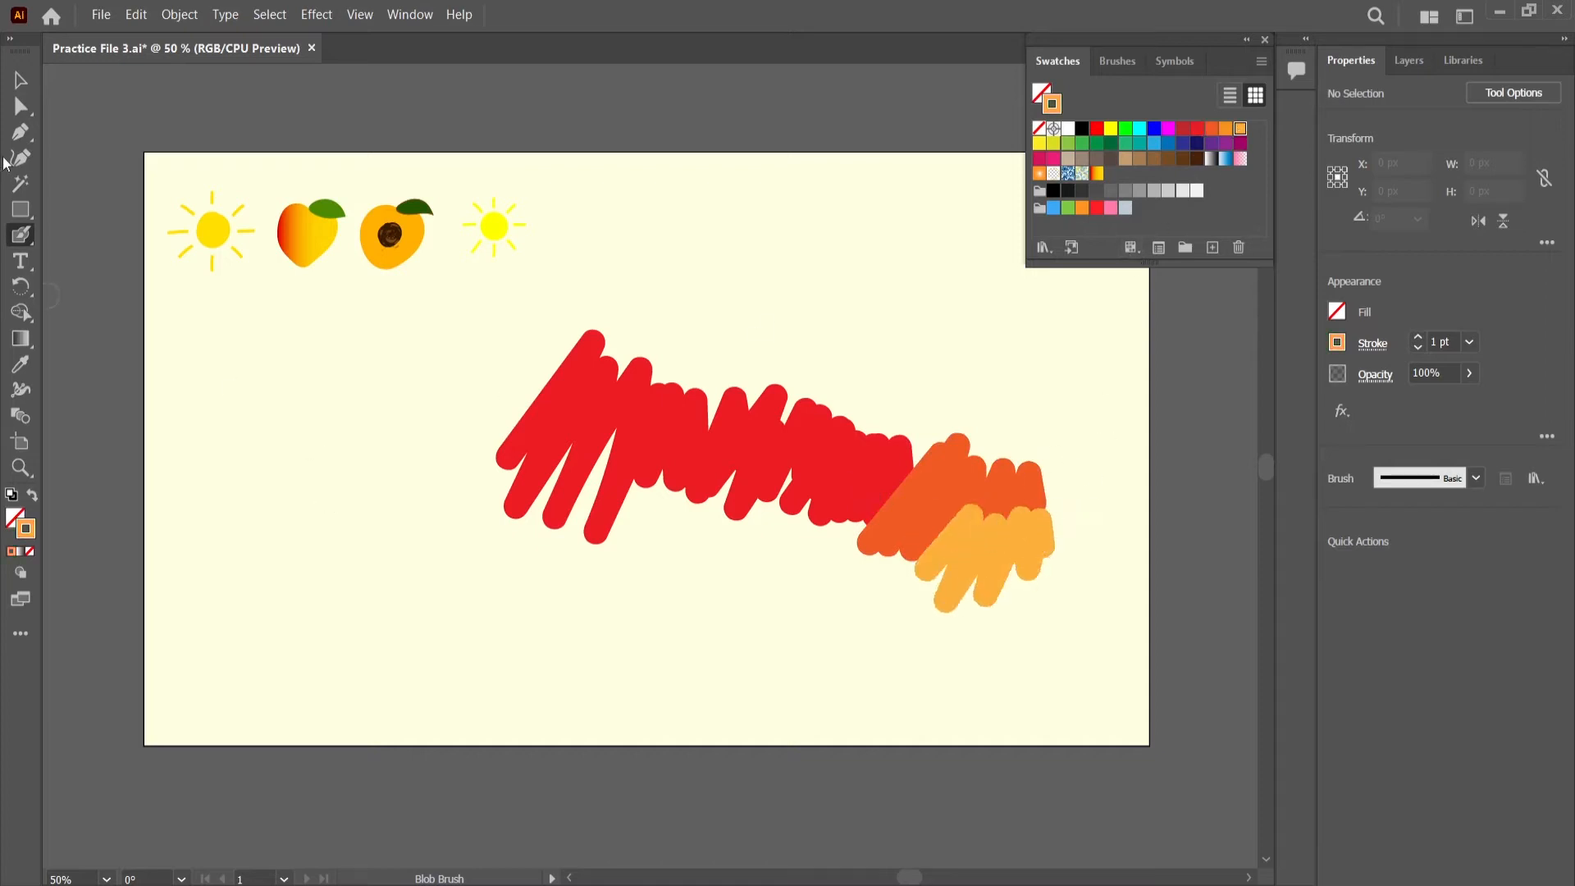
- Move the red, dark orange and light orange scribbles apart from one another
{"action": "left_click", "coordinate": [19, 87]}
{"action": "left_click_drag", "start_coordinate": [738, 455], "coordinate": [591, 459]}
{"action": "left_click_drag", "start_coordinate": [920, 482], "coordinate": [858, 402]}
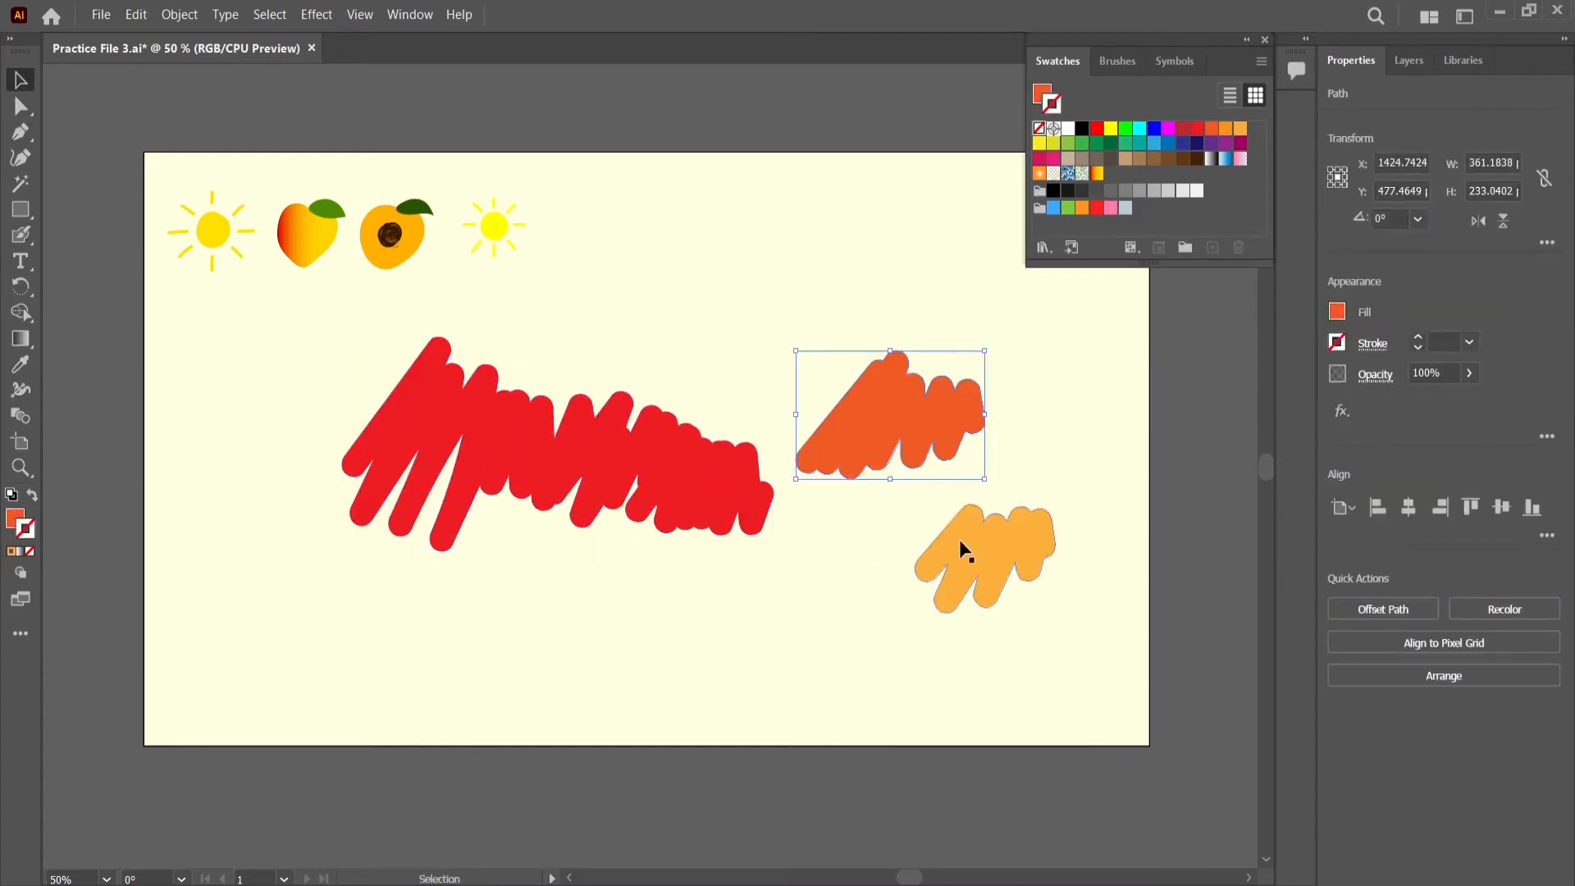
{"action": "mouse_move", "coordinate": [962, 545]}
{"action": "left_mouse_down"}
{"action": "mouse_move", "coordinate": [874, 560]}
{"action": "mouse_move", "coordinate": [848, 602]}
{"action": "left_mouse_up"}
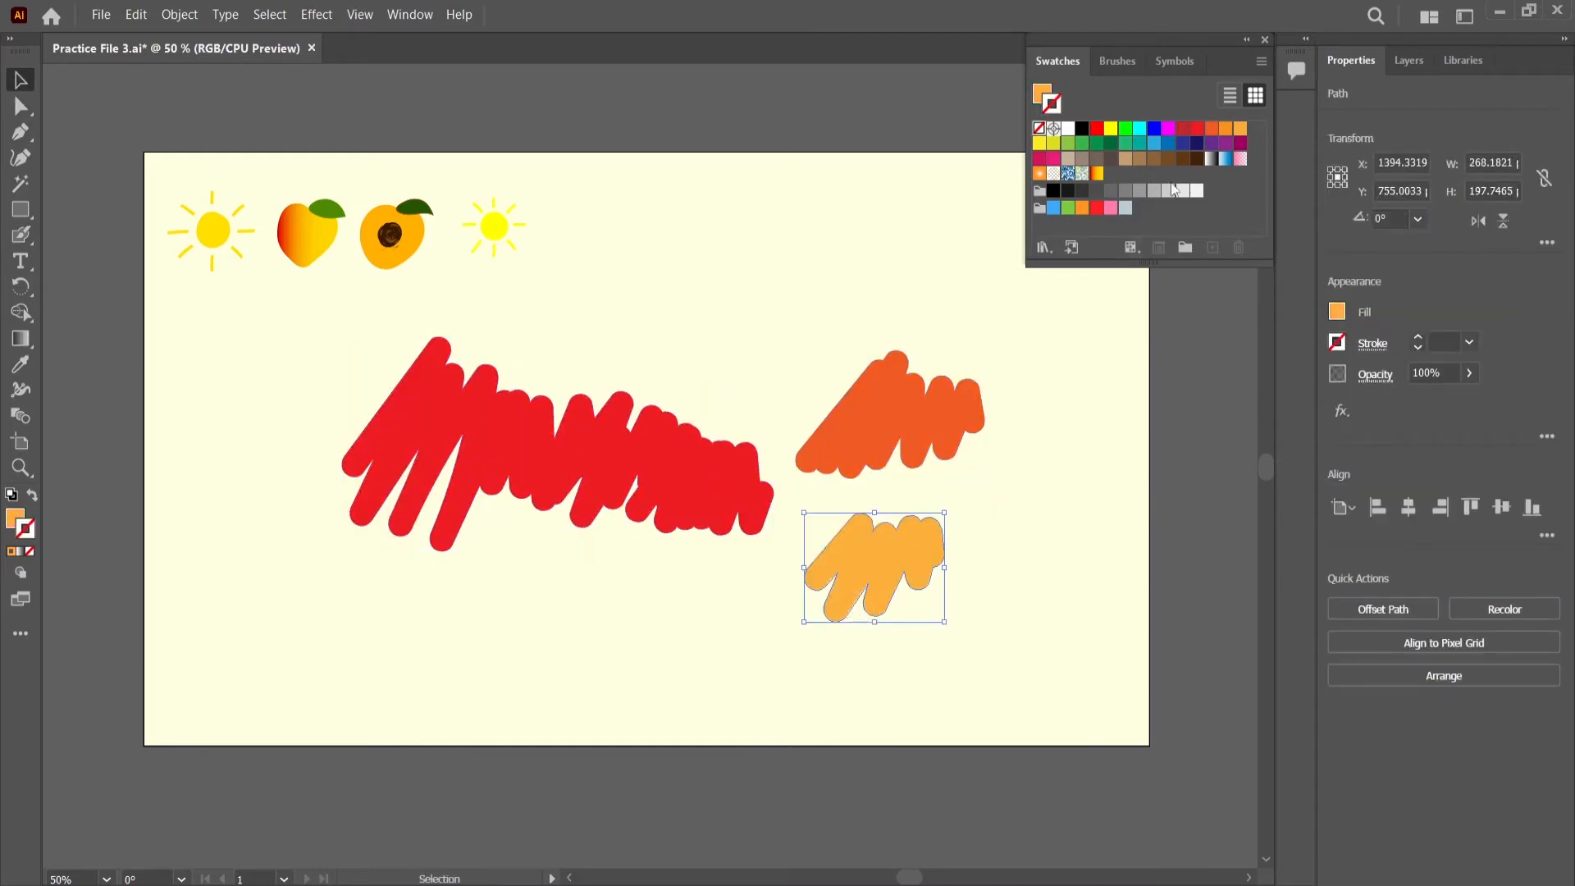
- Paint a purple scribble beside the light orange one and a dark blue scribble below the red shape
{"action": "left_click", "coordinate": [1225, 142]}
{"action": "key", "text": "ctrl+shift+a"}
{"action": "key", "text": "shift+b"}
{"action": "left_click_drag", "start_coordinate": [742, 606], "coordinate": [870, 574]}
{"action": "left_click", "coordinate": [1211, 142]}
{"action": "mouse_move", "coordinate": [598, 578]}
{"action": "left_mouse_down"}
{"action": "mouse_move", "coordinate": [615, 622]}
{"action": "mouse_move", "coordinate": [646, 613]}
{"action": "left_mouse_up"}
- Move the purple scribble to the right of the light orange one and shift the light orange scribble left
{"action": "key", "text": "v"}
{"action": "mouse_move", "coordinate": [748, 611]}
{"action": "left_mouse_down"}
{"action": "mouse_move", "coordinate": [857, 668]}
{"action": "mouse_move", "coordinate": [1002, 596]}
{"action": "left_mouse_up"}
{"action": "mouse_move", "coordinate": [870, 574]}
{"action": "left_mouse_down"}
{"action": "mouse_move", "coordinate": [764, 651]}
{"action": "mouse_move", "coordinate": [810, 574]}
{"action": "left_mouse_up"}
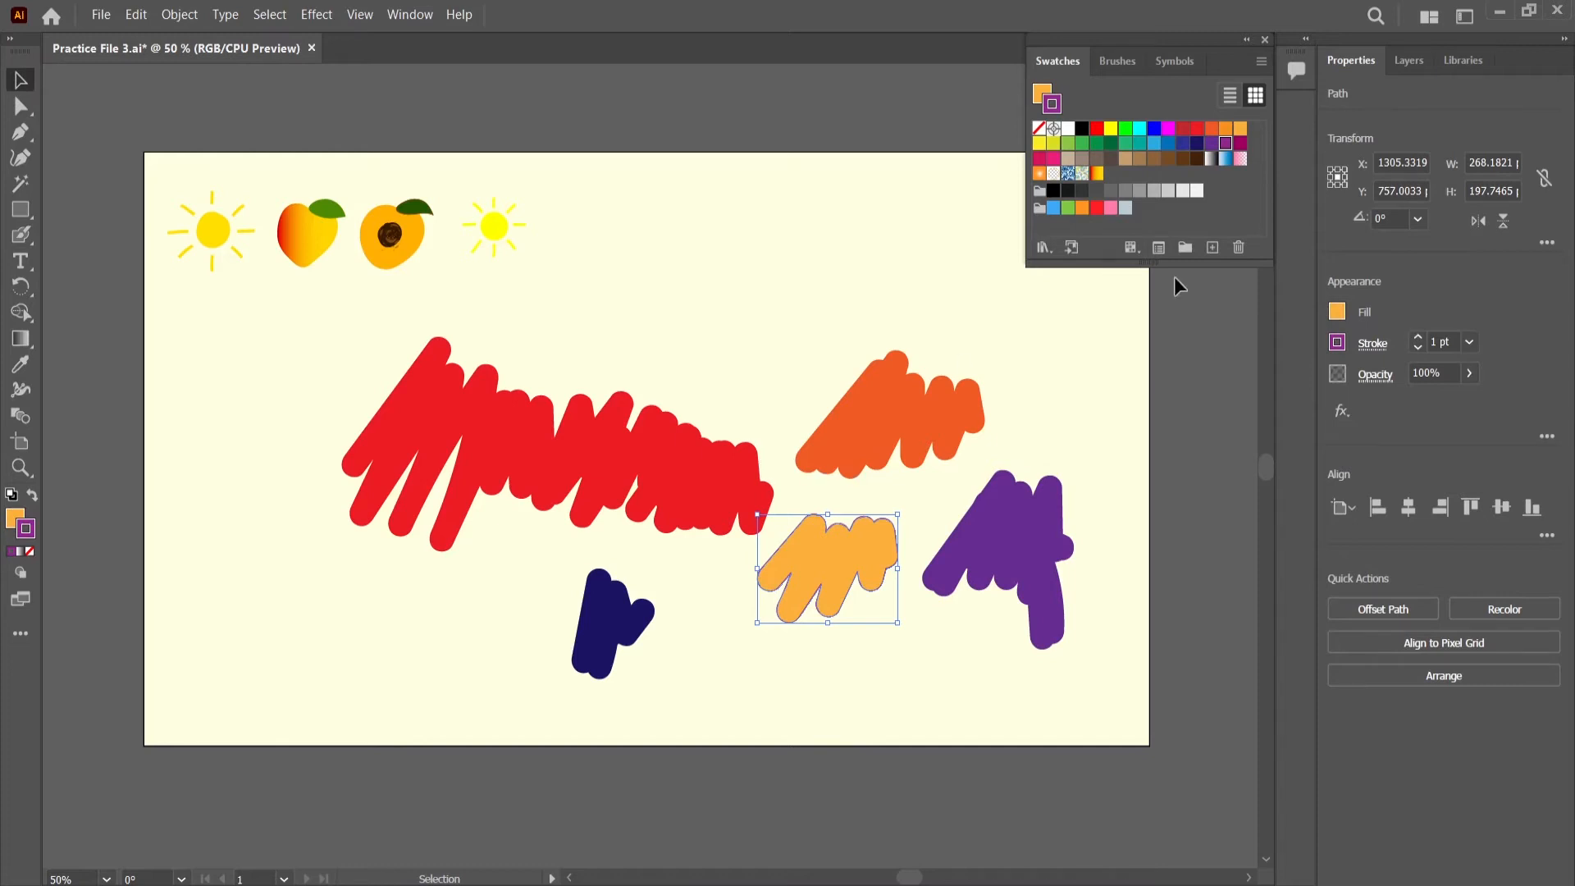
- Paint a red-to-yellow gradient scribble above the dark orange shape and a blue swirl pattern scribble to its right
{"action": "key", "text": "shift+b"}
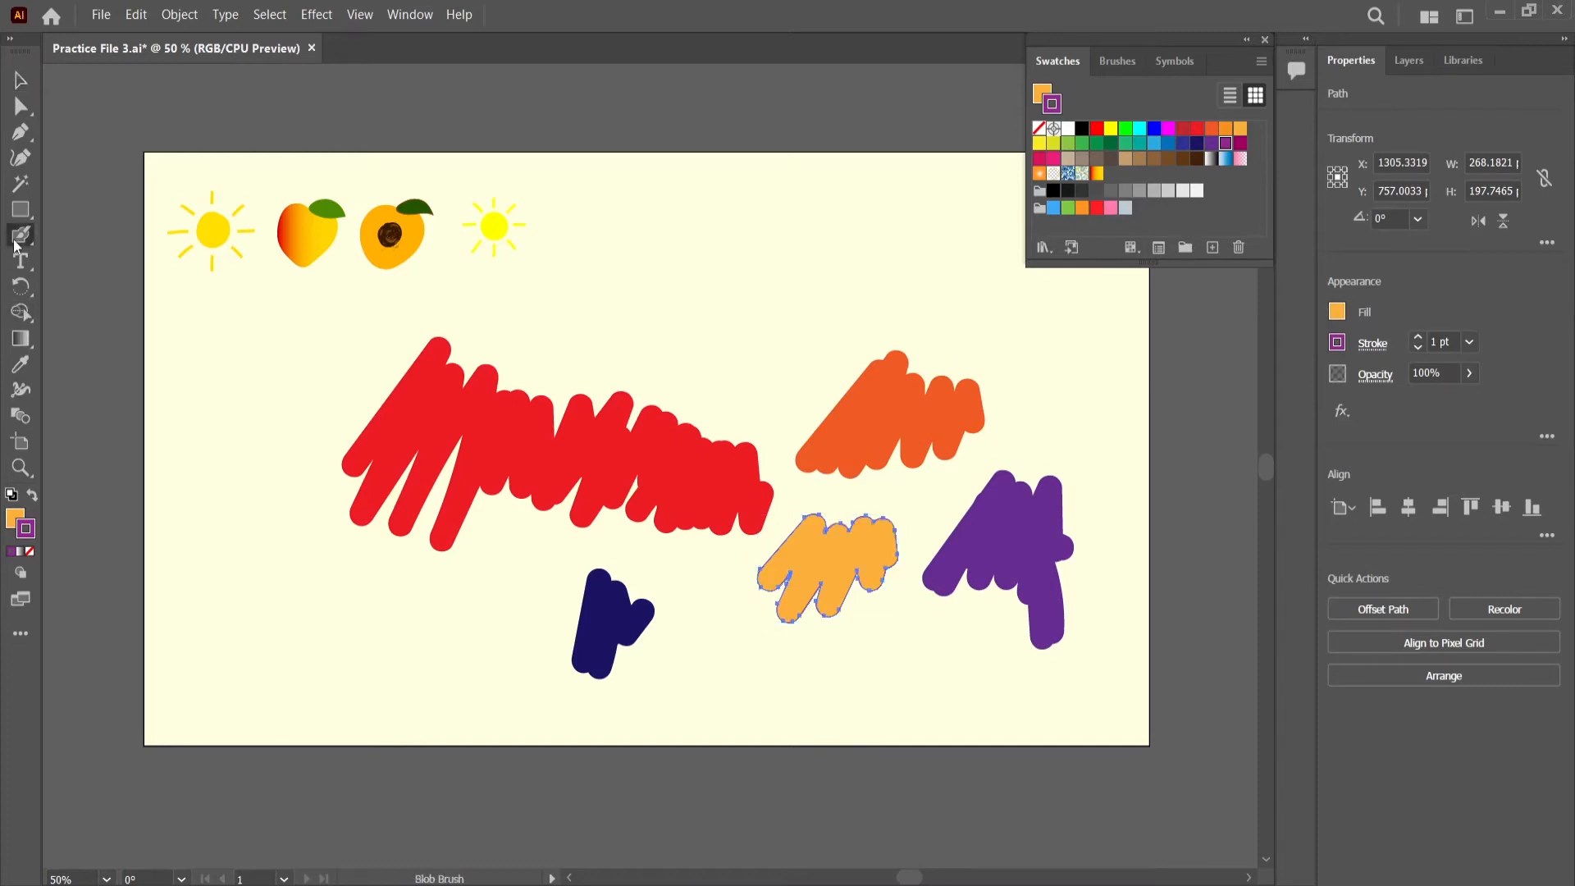
{"action": "left_click", "coordinate": [1097, 173]}
{"action": "mouse_move", "coordinate": [704, 367]}
{"action": "left_mouse_down"}
{"action": "mouse_move", "coordinate": [775, 264]}
{"action": "mouse_move", "coordinate": [903, 307]}
{"action": "mouse_move", "coordinate": [900, 319]}
{"action": "left_mouse_up"}
{"action": "left_click", "coordinate": [1068, 173]}
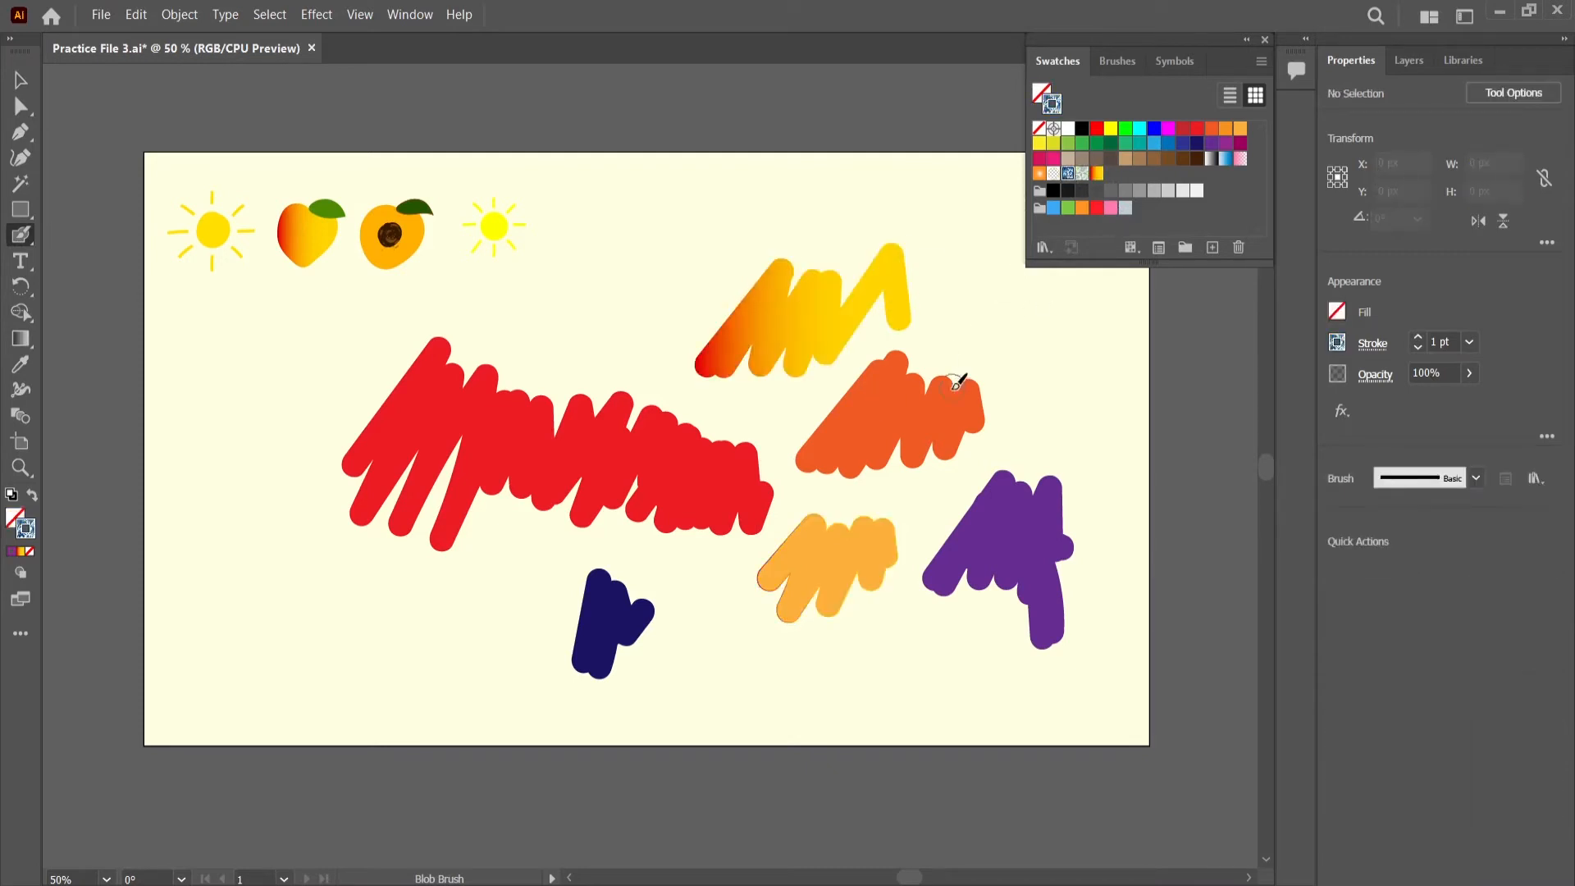
{"action": "mouse_move", "coordinate": [955, 386]}
{"action": "left_mouse_down"}
{"action": "mouse_move", "coordinate": [1055, 337]}
{"action": "mouse_move", "coordinate": [1067, 386]}
{"action": "mouse_move", "coordinate": [1103, 397]}
{"action": "left_mouse_up"}
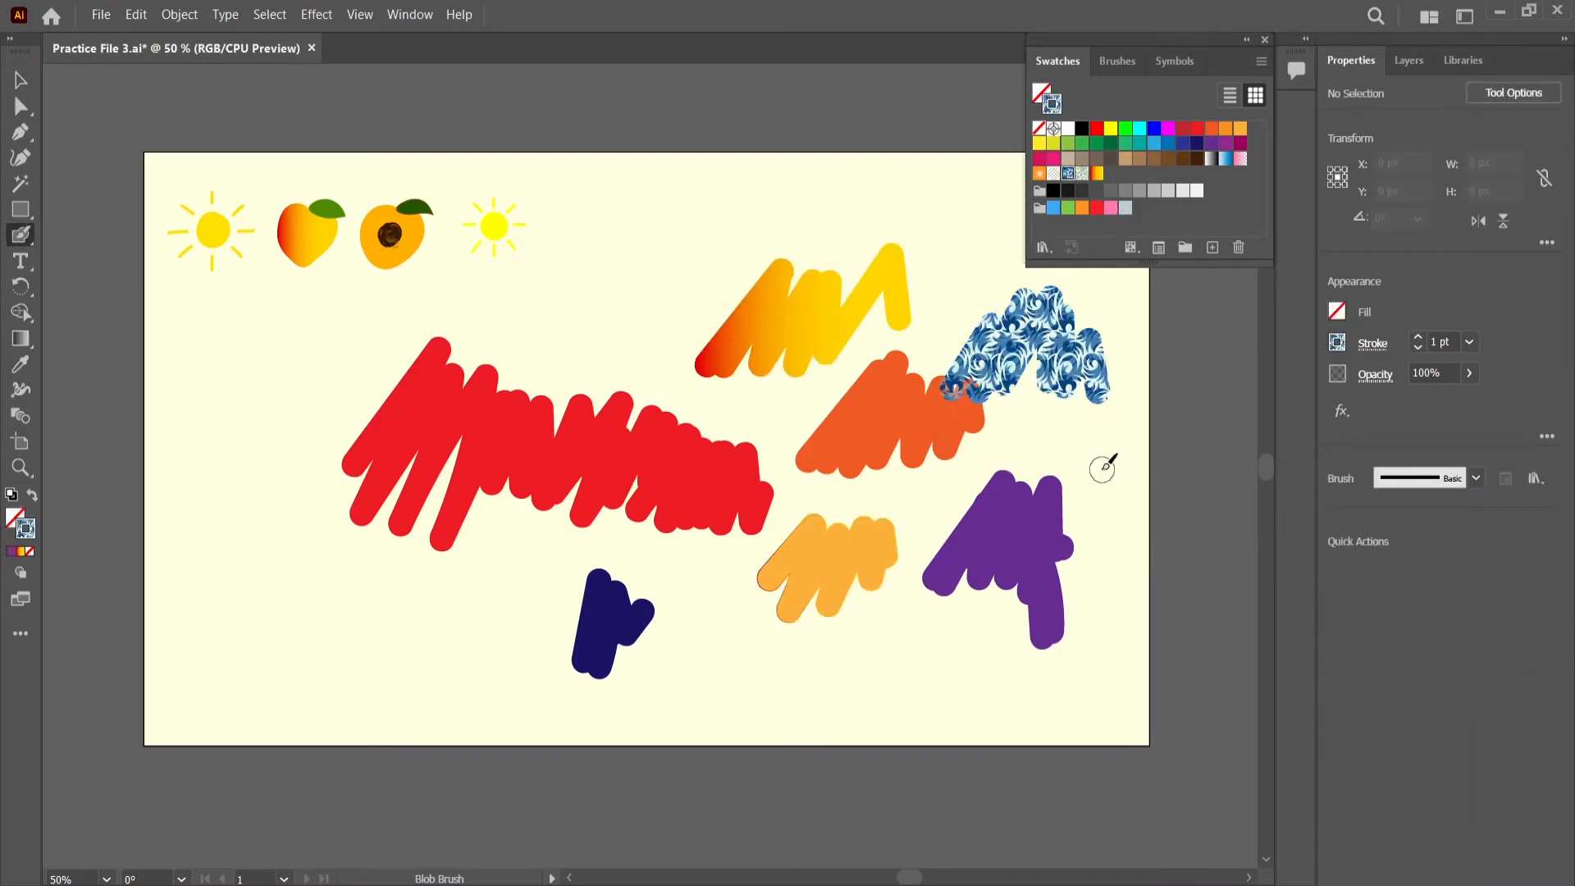
- Paint a translucent spotted pattern scribble over the red and orange shapes, plus a stroke in the orange radial gradient
{"action": "left_click", "coordinate": [1083, 174]}
{"action": "mouse_move", "coordinate": [738, 478]}
{"action": "left_mouse_down"}
{"action": "mouse_move", "coordinate": [837, 379]}
{"action": "mouse_move", "coordinate": [897, 351]}
{"action": "left_mouse_up"}
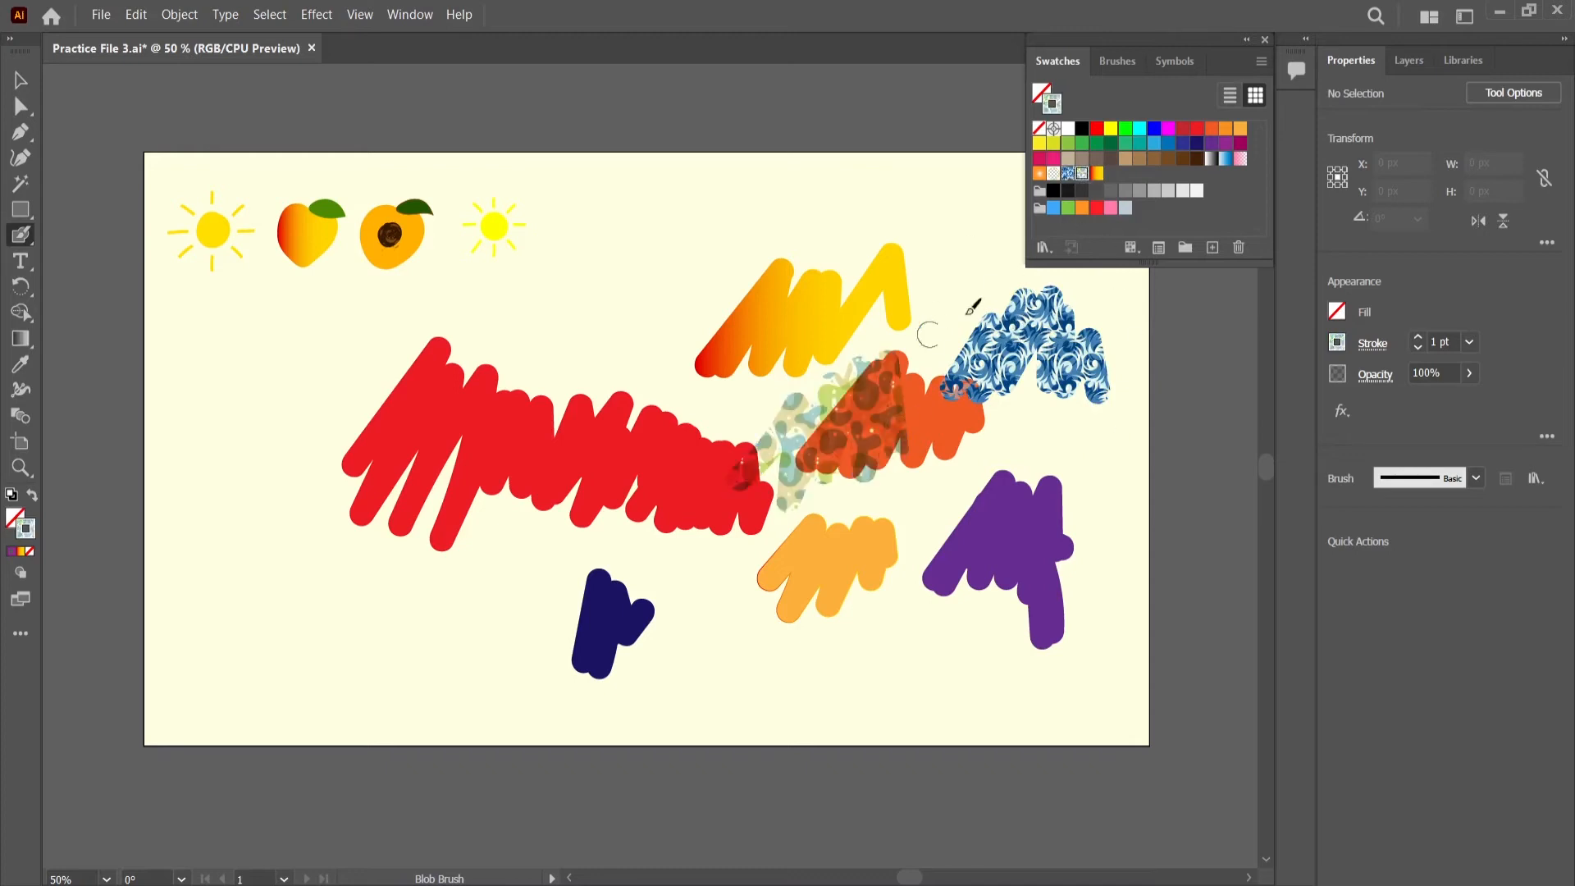
{"action": "left_click", "coordinate": [1039, 174]}
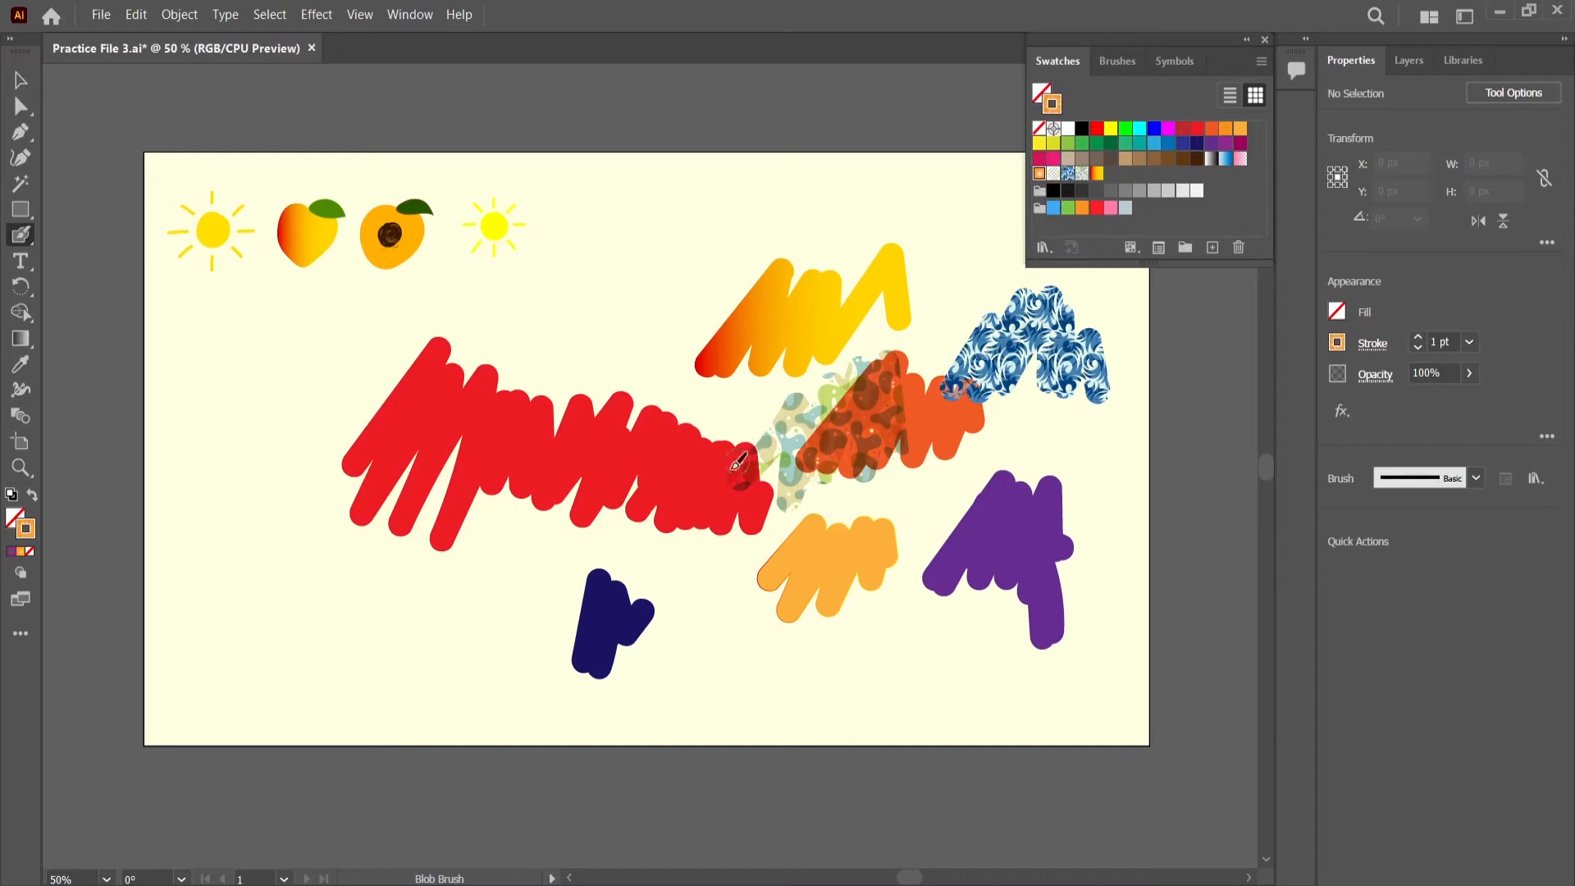
{"action": "mouse_move", "coordinate": [722, 483]}
{"action": "left_mouse_down"}
{"action": "mouse_move", "coordinate": [759, 344]}
{"action": "mouse_move", "coordinate": [794, 353]}
{"action": "left_mouse_up"}
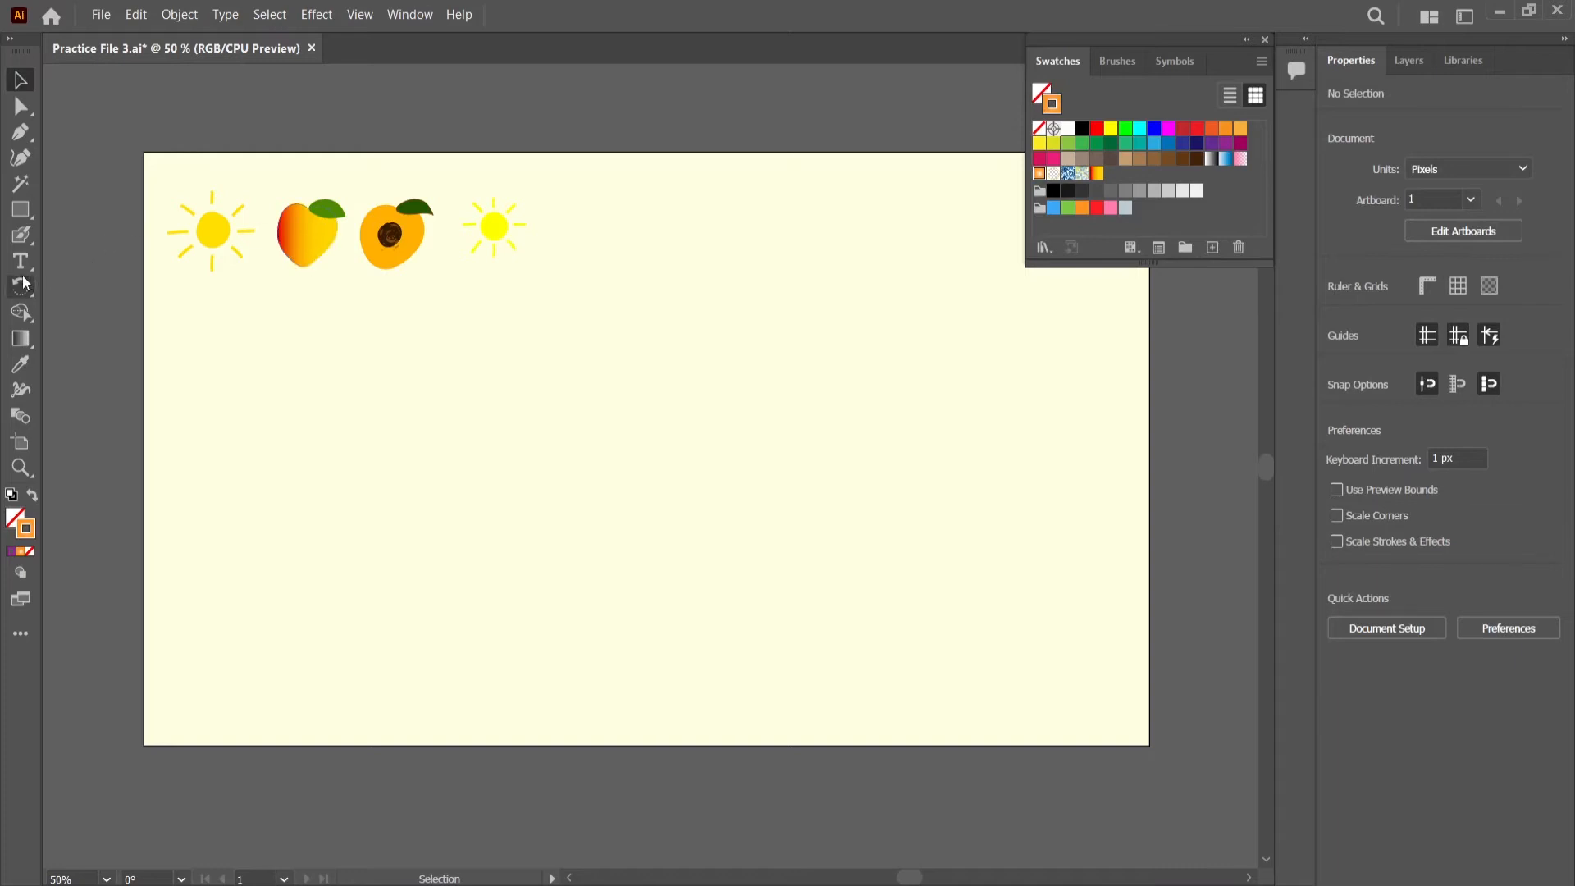
- Paint a solid orange heart-shaped fruit about 460 by 419 px in the middle of the artboard with the Blob Brush
{"action": "left_click", "coordinate": [20, 235]}
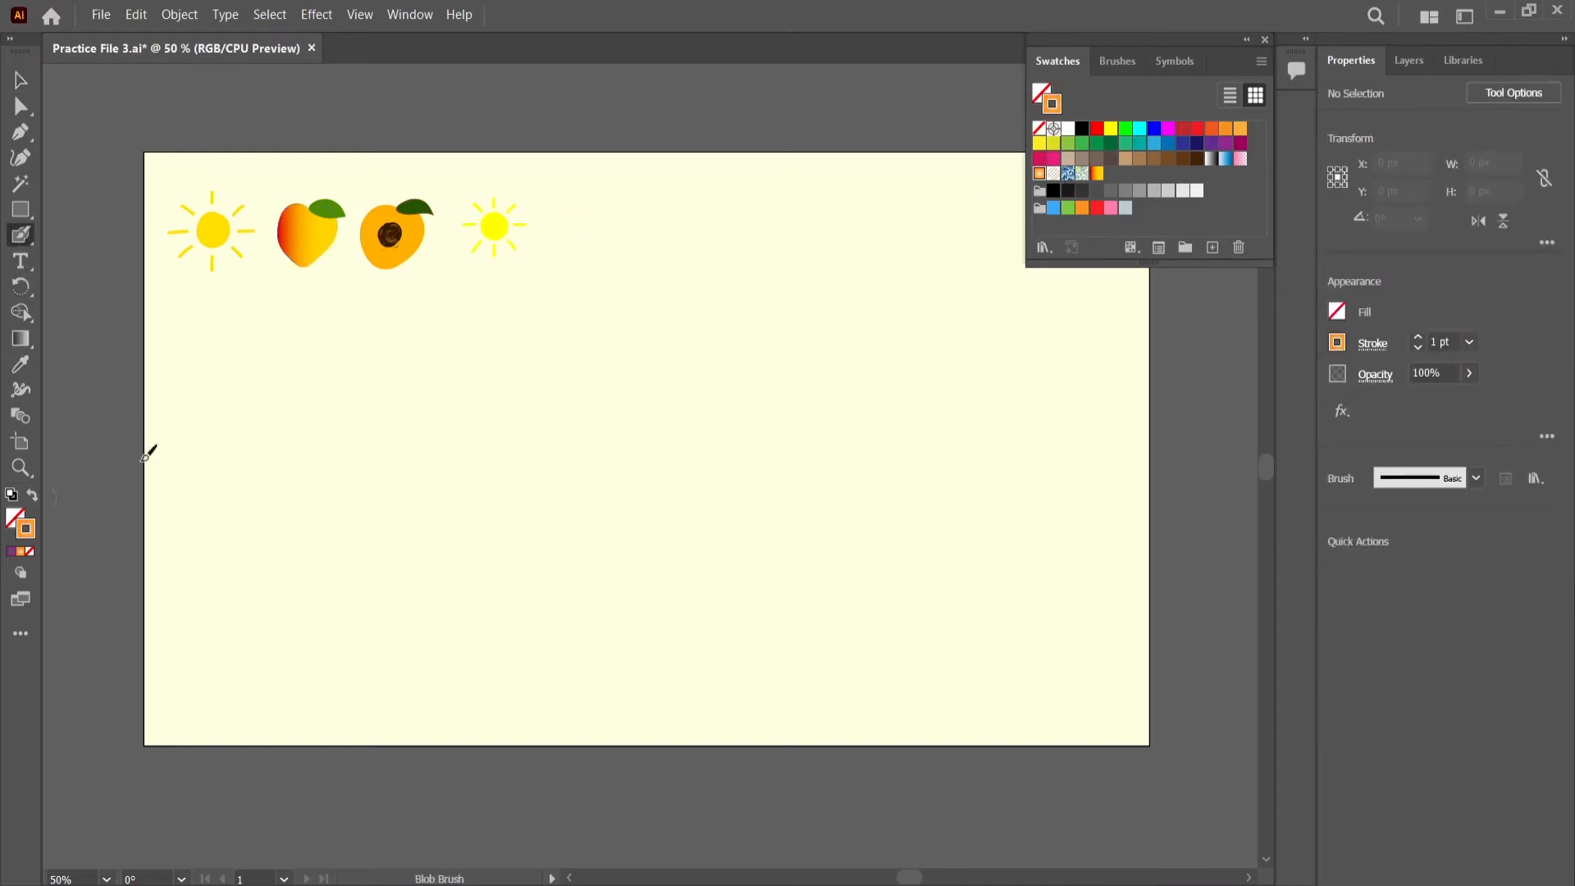
{"action": "left_click", "coordinate": [1226, 129]}
{"action": "mouse_move", "coordinate": [682, 376]}
{"action": "left_mouse_down"}
{"action": "mouse_move", "coordinate": [770, 357]}
{"action": "mouse_move", "coordinate": [796, 403]}
{"action": "mouse_move", "coordinate": [790, 434]}
{"action": "mouse_move", "coordinate": [731, 518]}
{"action": "mouse_move", "coordinate": [666, 559]}
{"action": "mouse_move", "coordinate": [629, 530]}
{"action": "mouse_move", "coordinate": [578, 443]}
{"action": "mouse_move", "coordinate": [616, 360]}
{"action": "mouse_move", "coordinate": [775, 400]}
{"action": "mouse_move", "coordinate": [695, 523]}
{"action": "mouse_move", "coordinate": [599, 491]}
{"action": "mouse_move", "coordinate": [626, 374]}
{"action": "mouse_move", "coordinate": [613, 452]}
{"action": "mouse_move", "coordinate": [589, 456]}
{"action": "mouse_move", "coordinate": [650, 387]}
{"action": "mouse_move", "coordinate": [715, 434]}
{"action": "mouse_move", "coordinate": [749, 436]}
{"action": "mouse_move", "coordinate": [770, 408]}
{"action": "mouse_move", "coordinate": [662, 533]}
{"action": "mouse_move", "coordinate": [614, 485]}
{"action": "mouse_move", "coordinate": [669, 412]}
{"action": "mouse_move", "coordinate": [636, 433]}
{"action": "mouse_move", "coordinate": [671, 479]}
{"action": "left_mouse_up"}
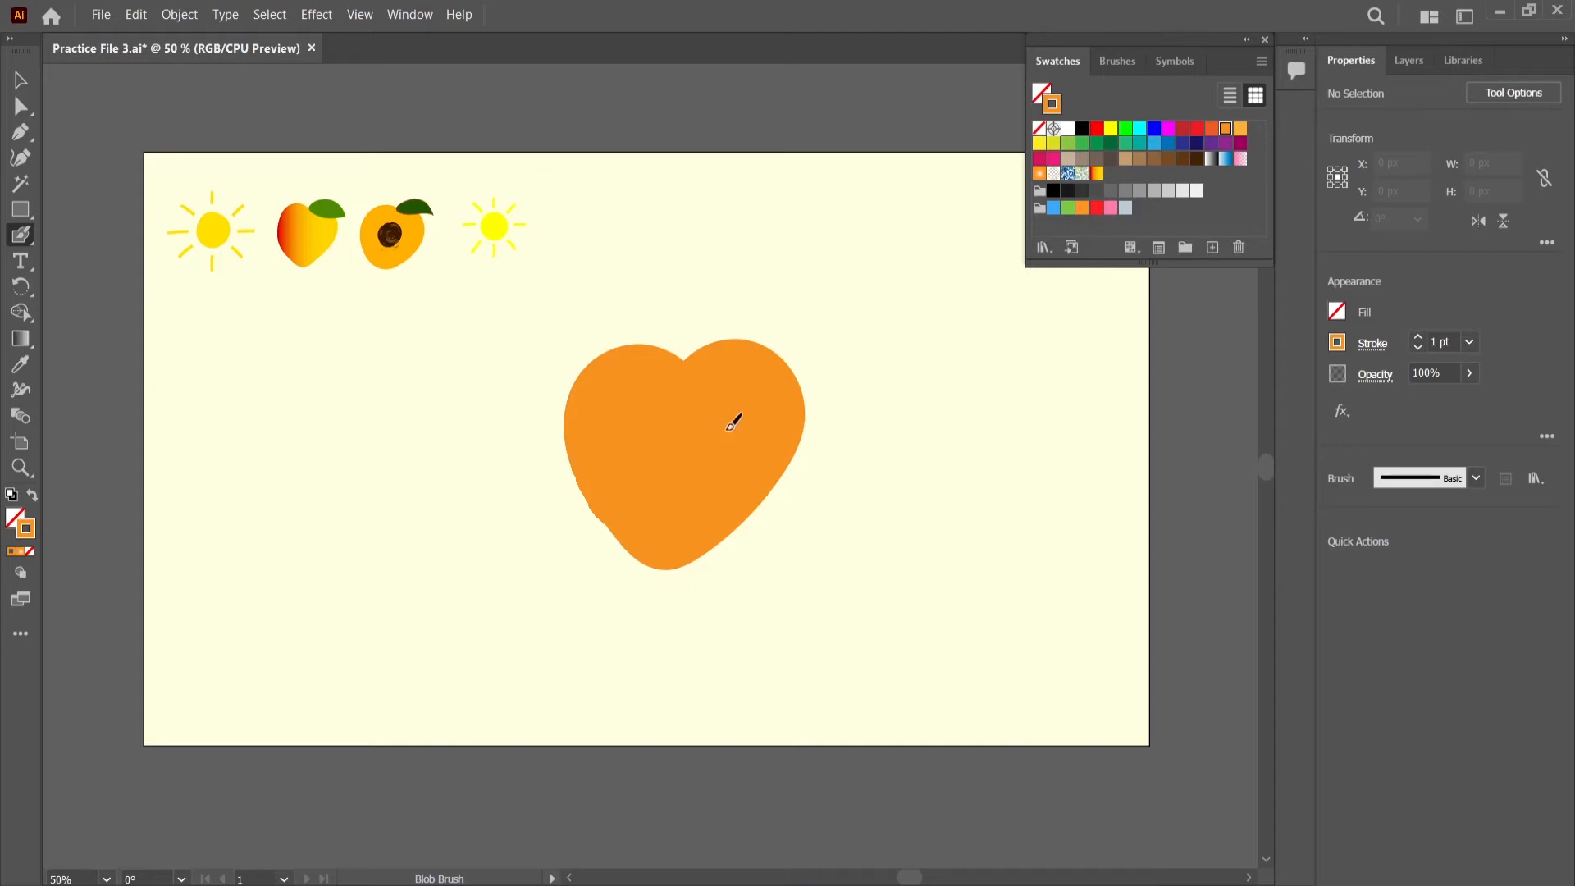
- Fill the orange fruit with the red-to-yellow gradient and remove its stroke
{"action": "key", "text": "v"}
{"action": "left_click", "coordinate": [652, 418]}
{"action": "left_click", "coordinate": [1097, 173]}
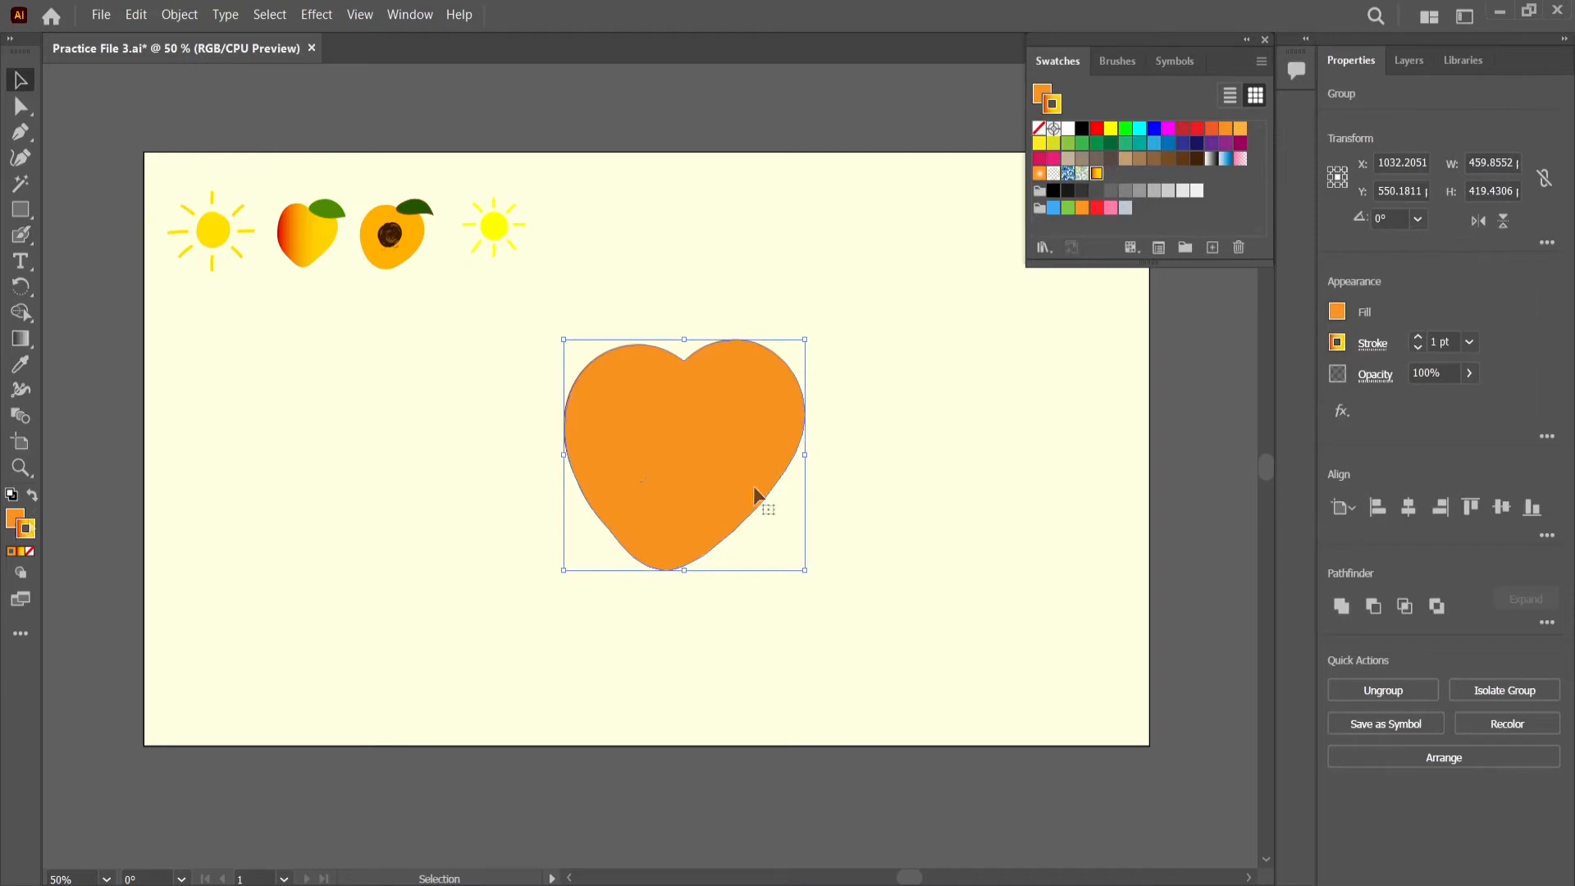
{"action": "left_click", "coordinate": [20, 551]}
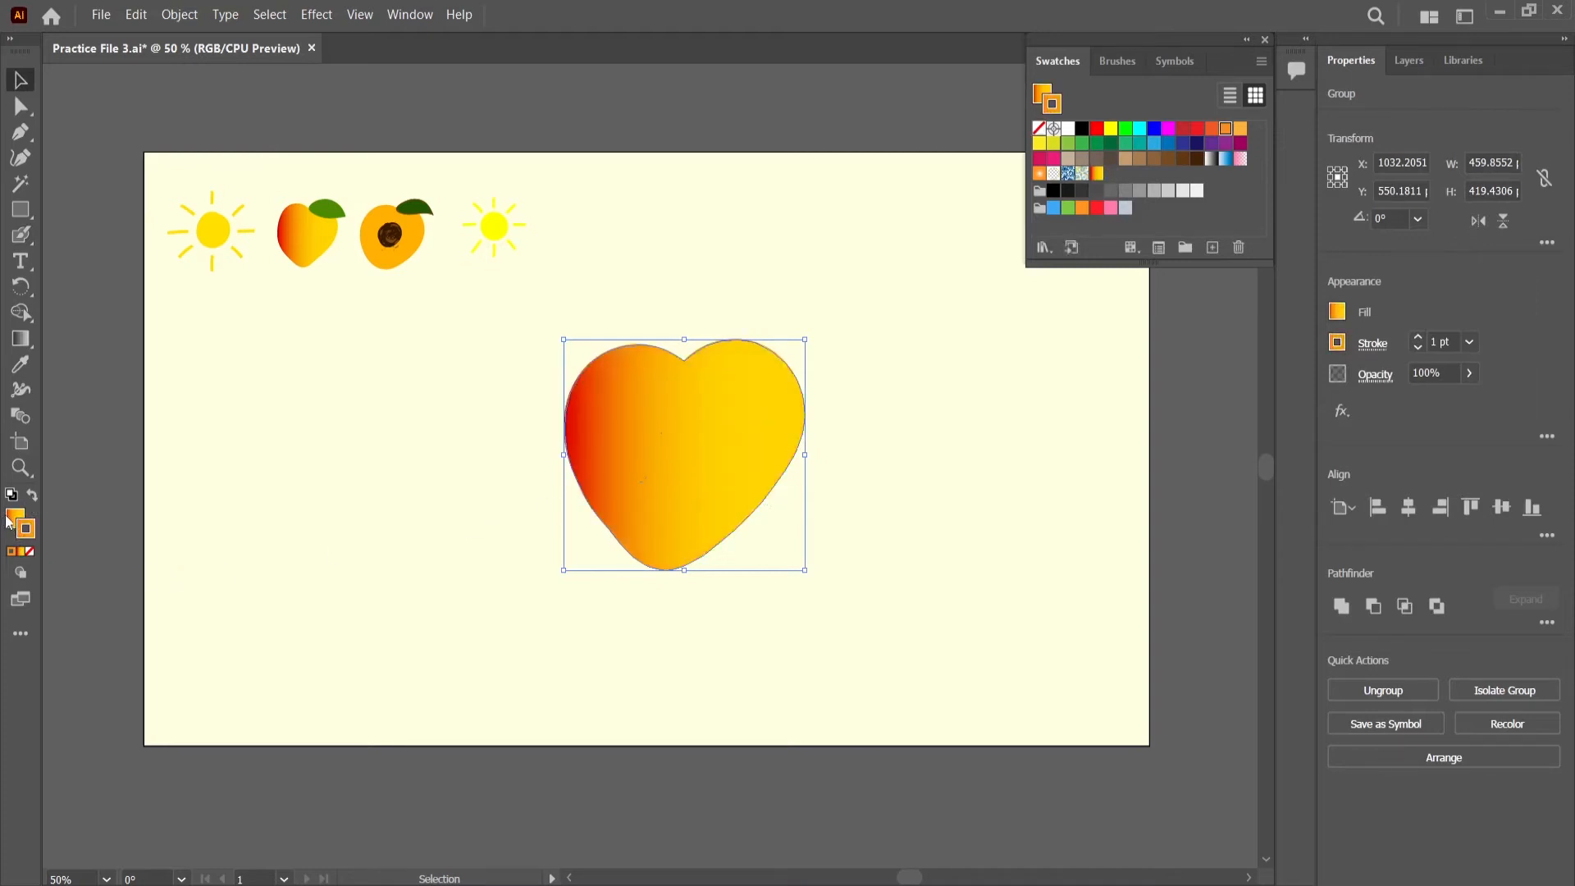
{"action": "left_click", "coordinate": [29, 551]}
{"action": "left_click", "coordinate": [501, 533]}
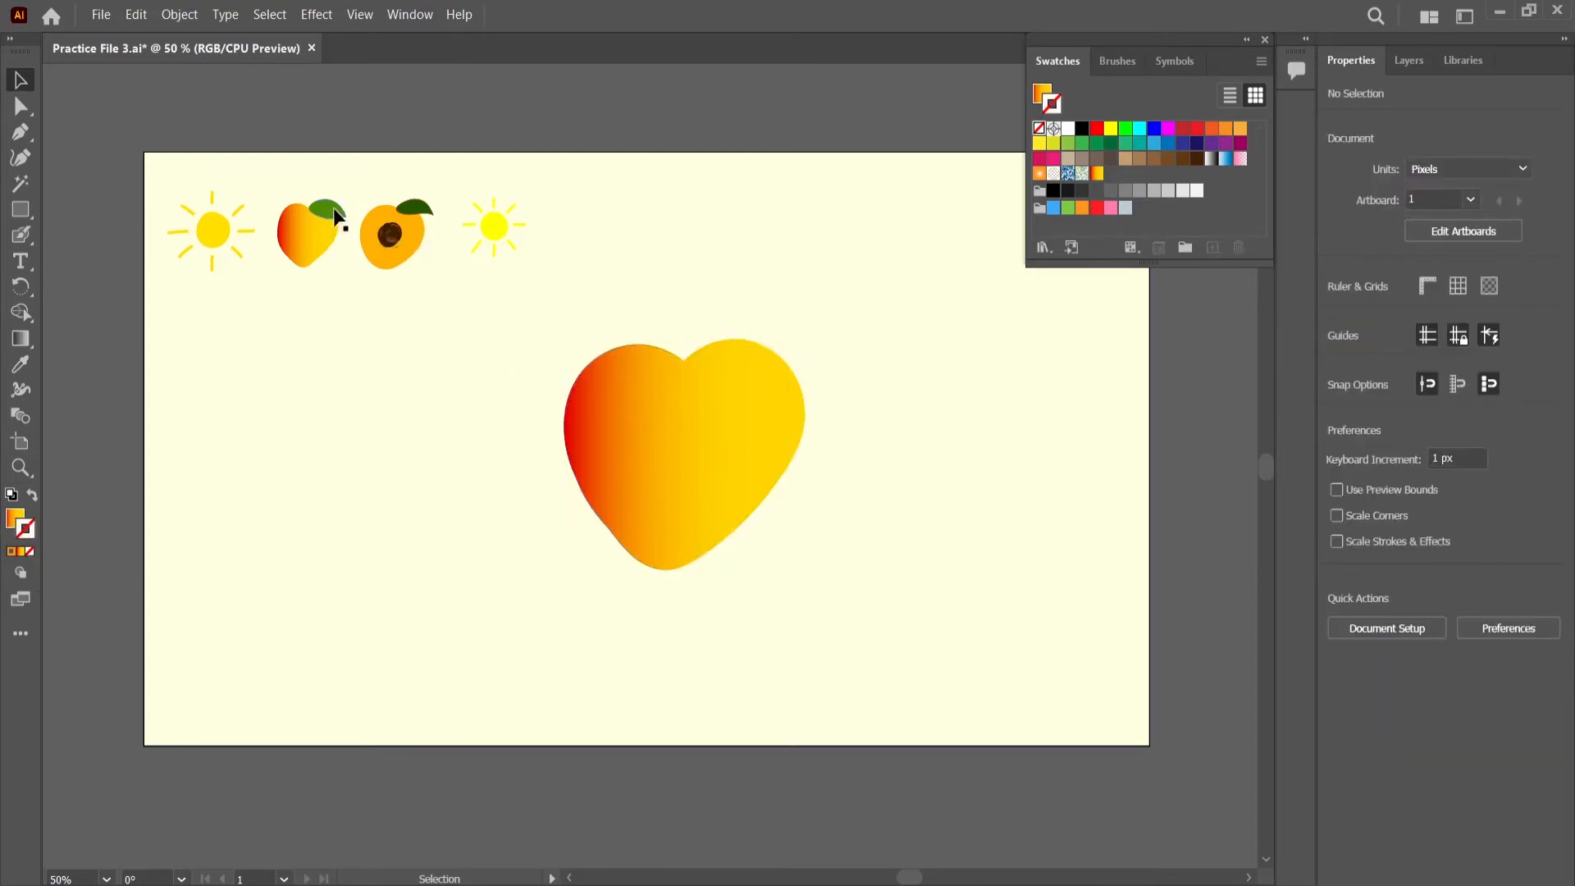
- Draw a closed leaf outline about 309 by 136 px beside the fruit with the Pencil tool and check the tool's options
{"action": "left_click", "coordinate": [21, 234]}
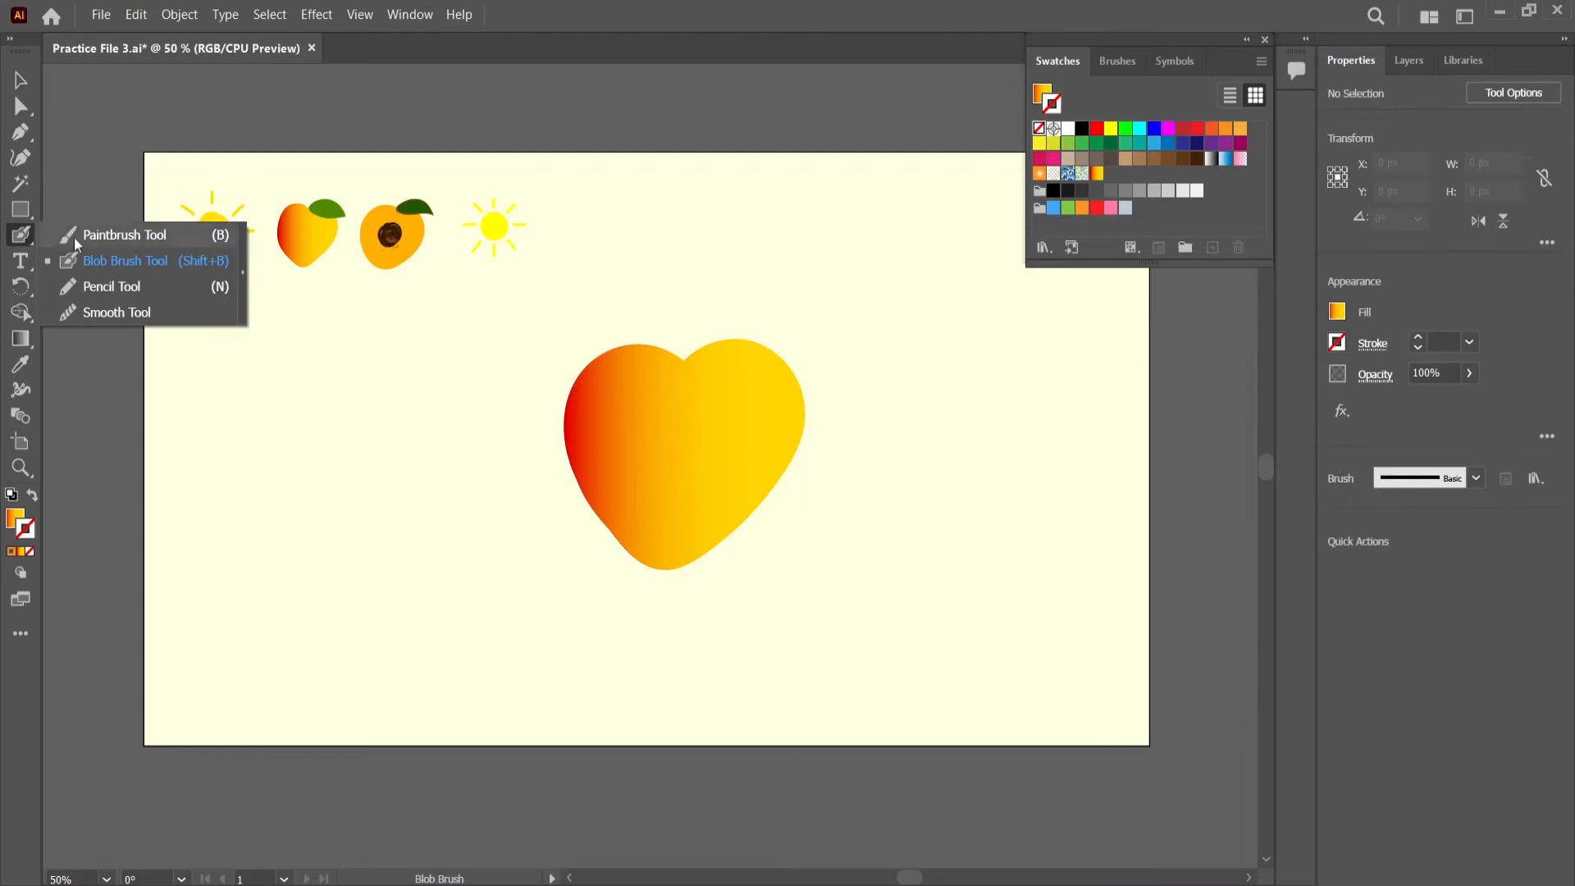
{"action": "left_click", "coordinate": [98, 285]}
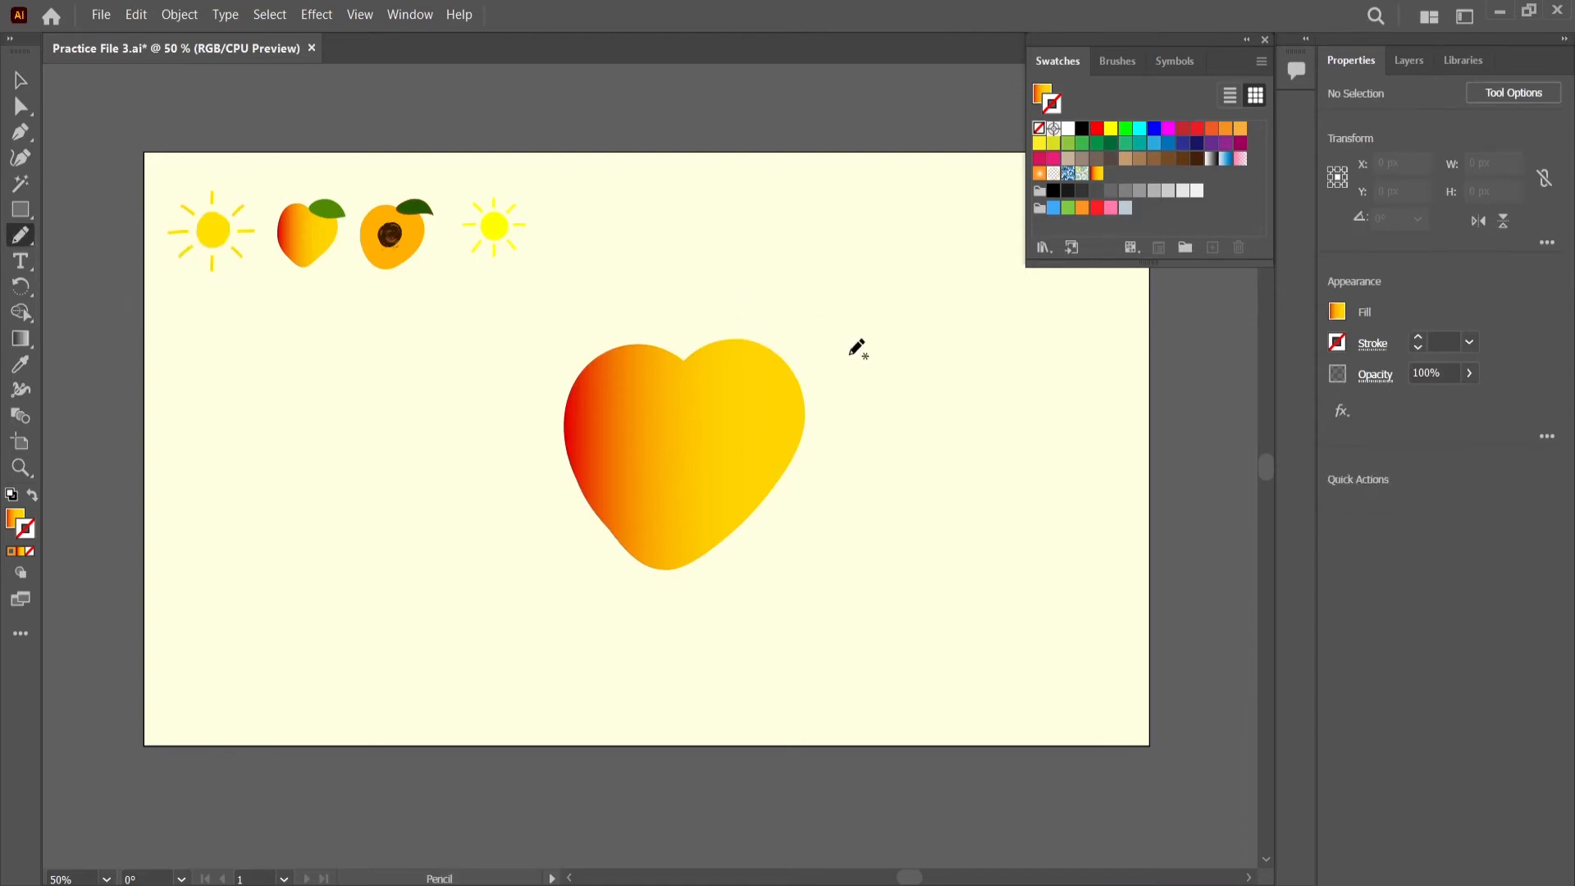
{"action": "mouse_move", "coordinate": [842, 357]}
{"action": "left_mouse_down"}
{"action": "mouse_move", "coordinate": [894, 330]}
{"action": "mouse_move", "coordinate": [968, 351]}
{"action": "mouse_move", "coordinate": [998, 393]}
{"action": "mouse_move", "coordinate": [935, 402]}
{"action": "mouse_move", "coordinate": [840, 359]}
{"action": "left_mouse_up"}
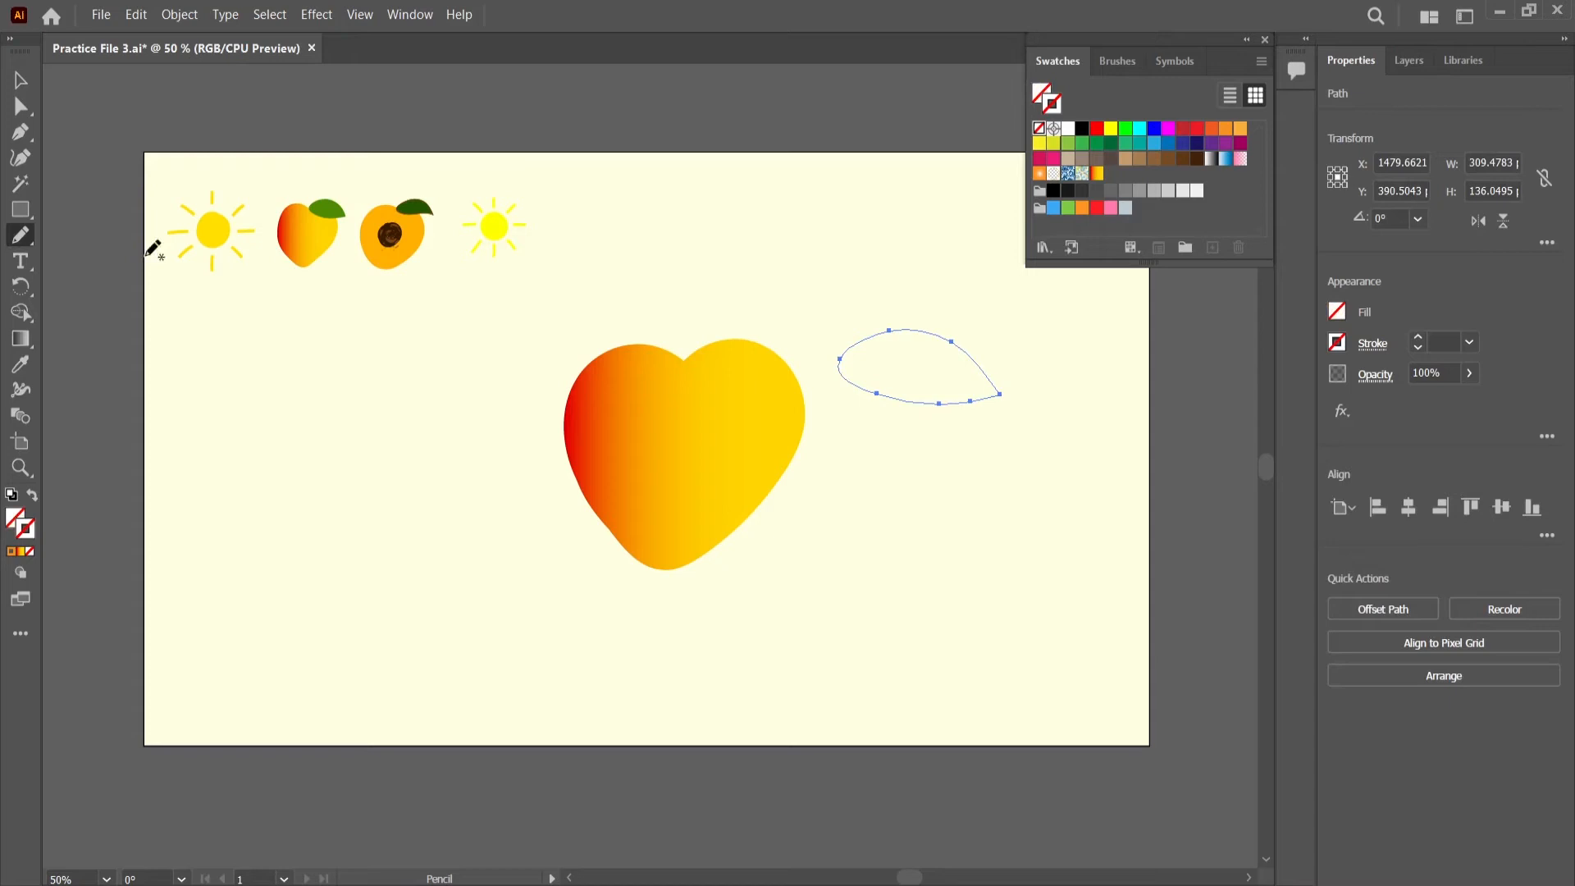
{"action": "double_click", "coordinate": [20, 235]}
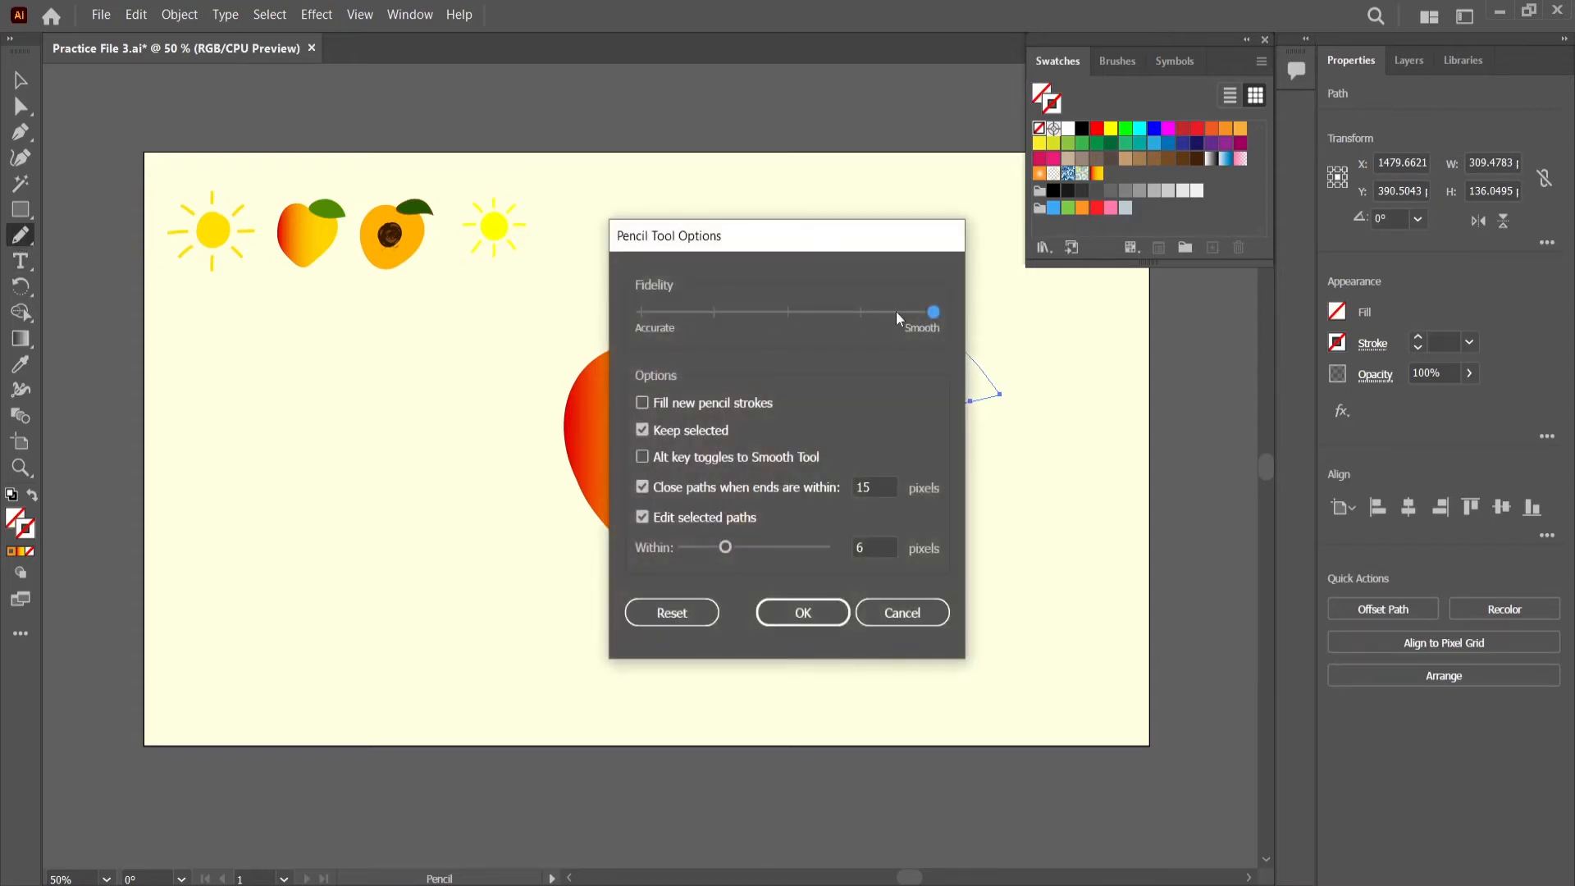
{"action": "left_click", "coordinate": [802, 612]}
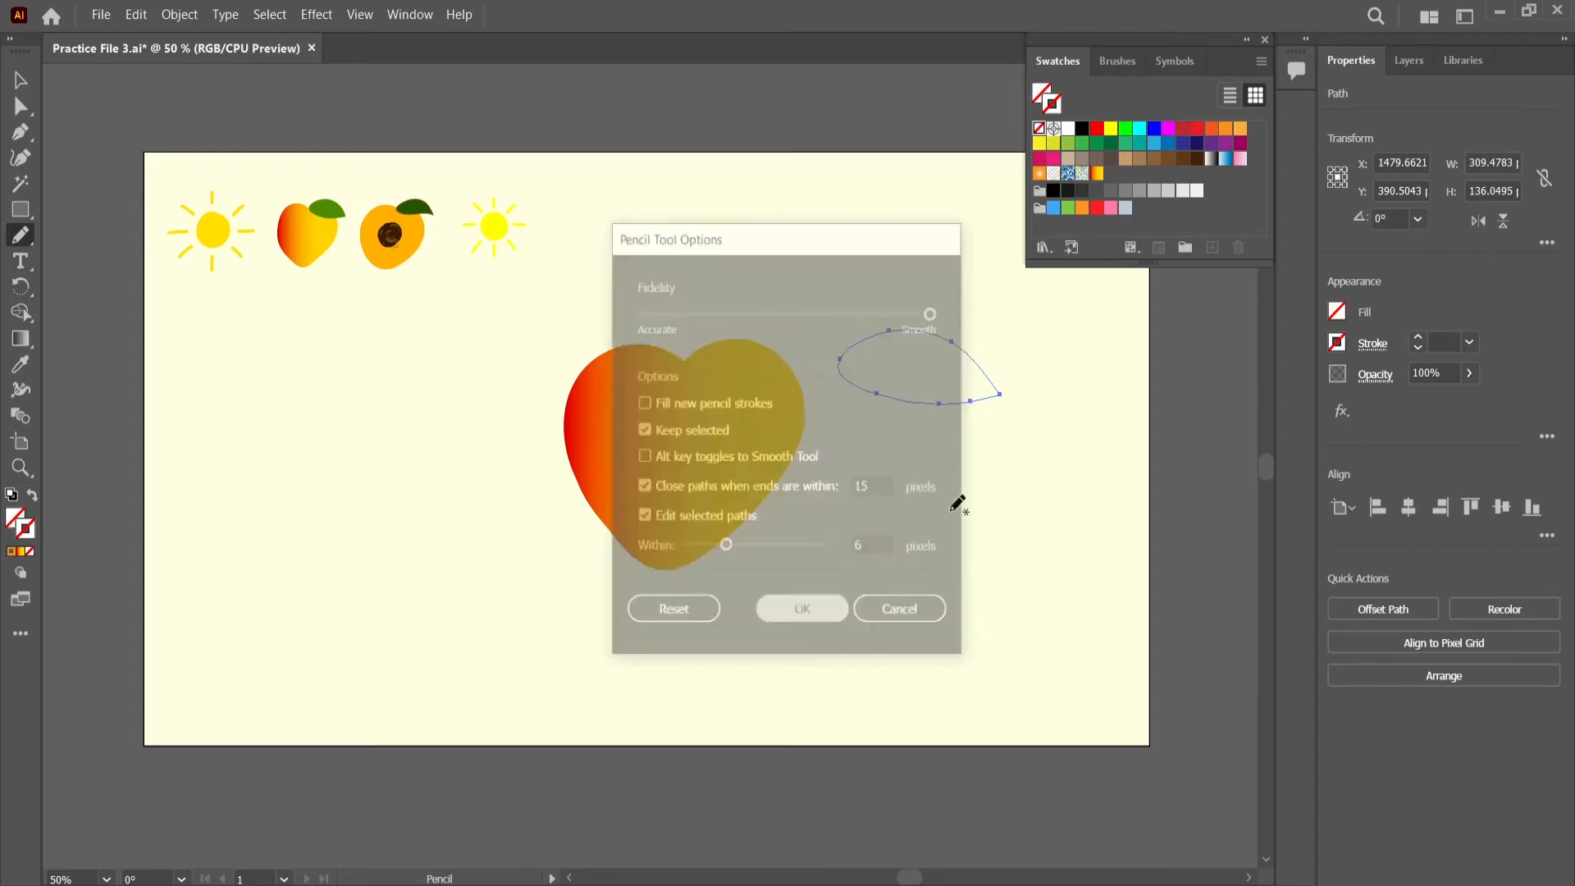
- Give the leaf a dark green fill with no stroke and place it over the notch at the fruit's top
{"action": "left_click", "coordinate": [1111, 144]}
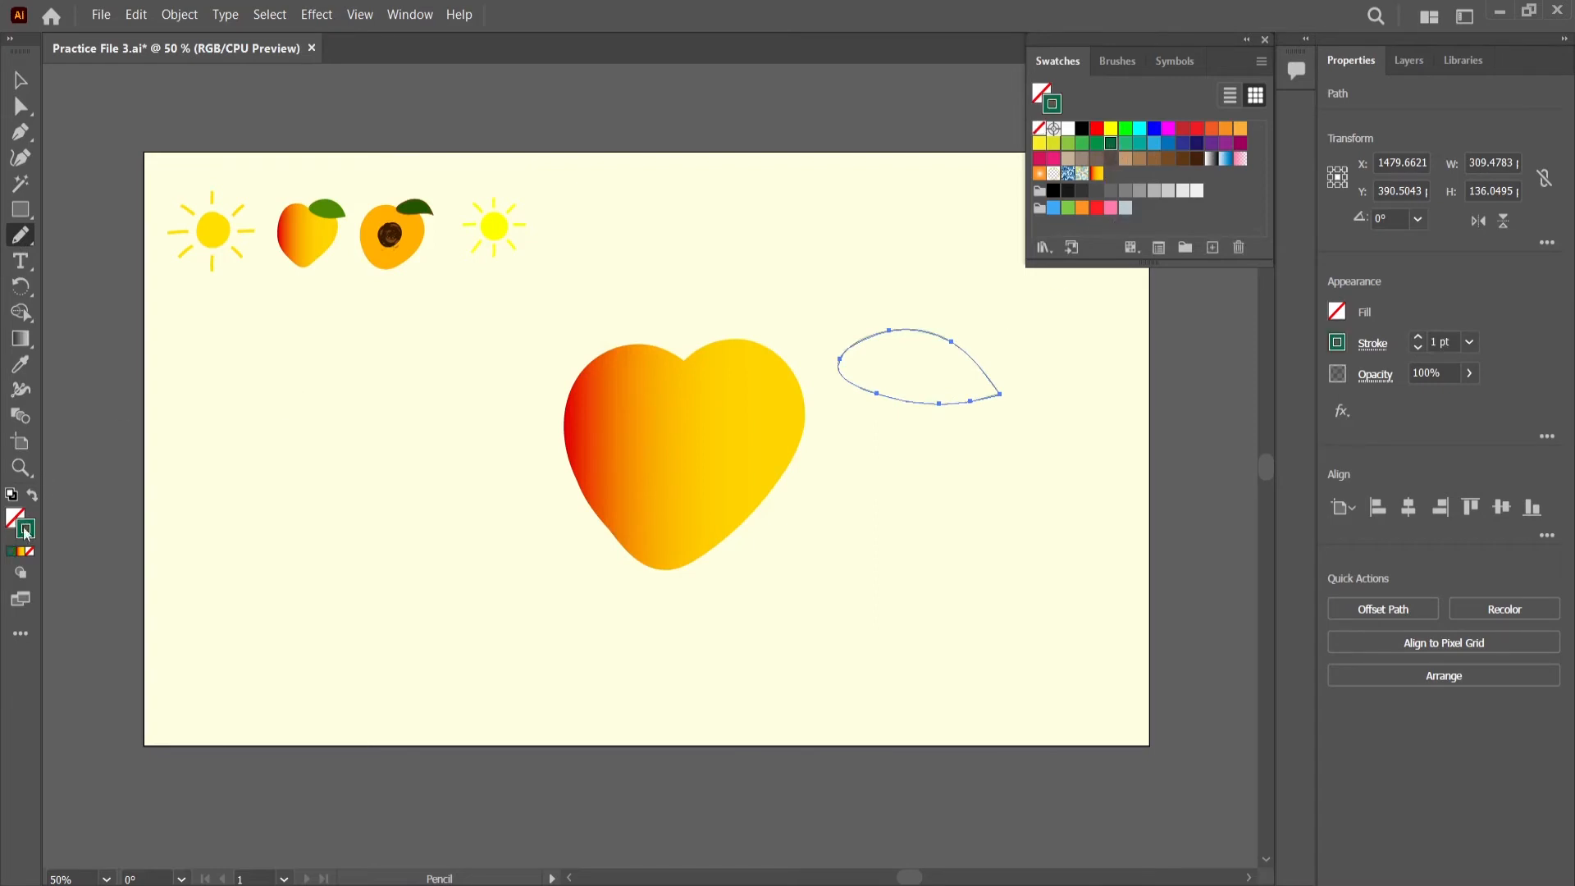
{"action": "left_click", "coordinate": [32, 495]}
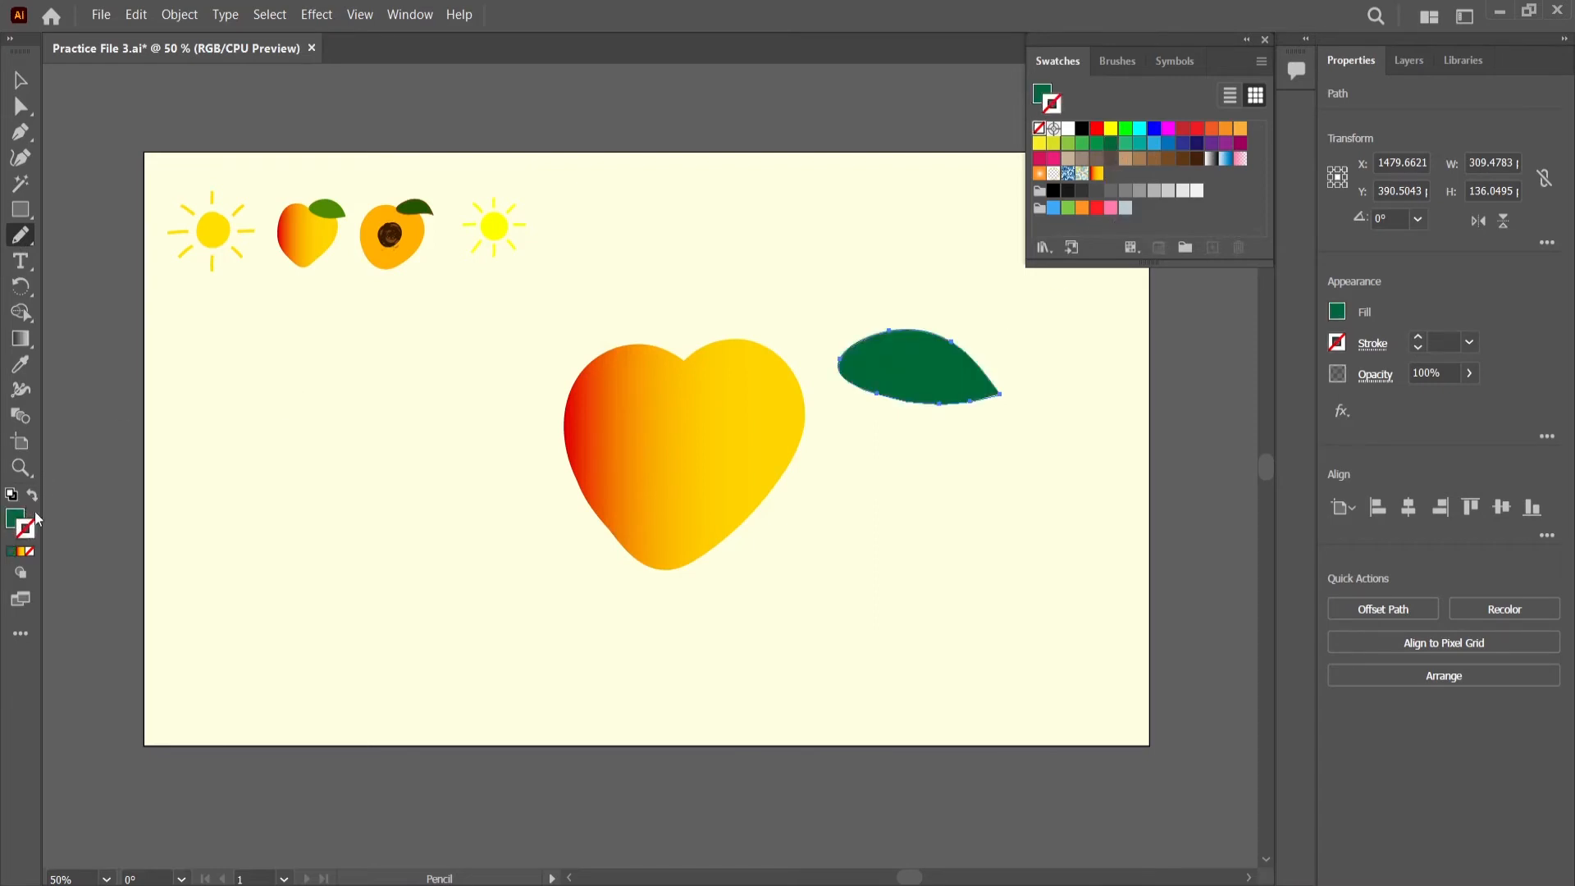
{"action": "left_click", "coordinate": [21, 79]}
{"action": "left_click_drag", "start_coordinate": [915, 369], "coordinate": [756, 359]}
{"action": "left_click", "coordinate": [844, 525]}
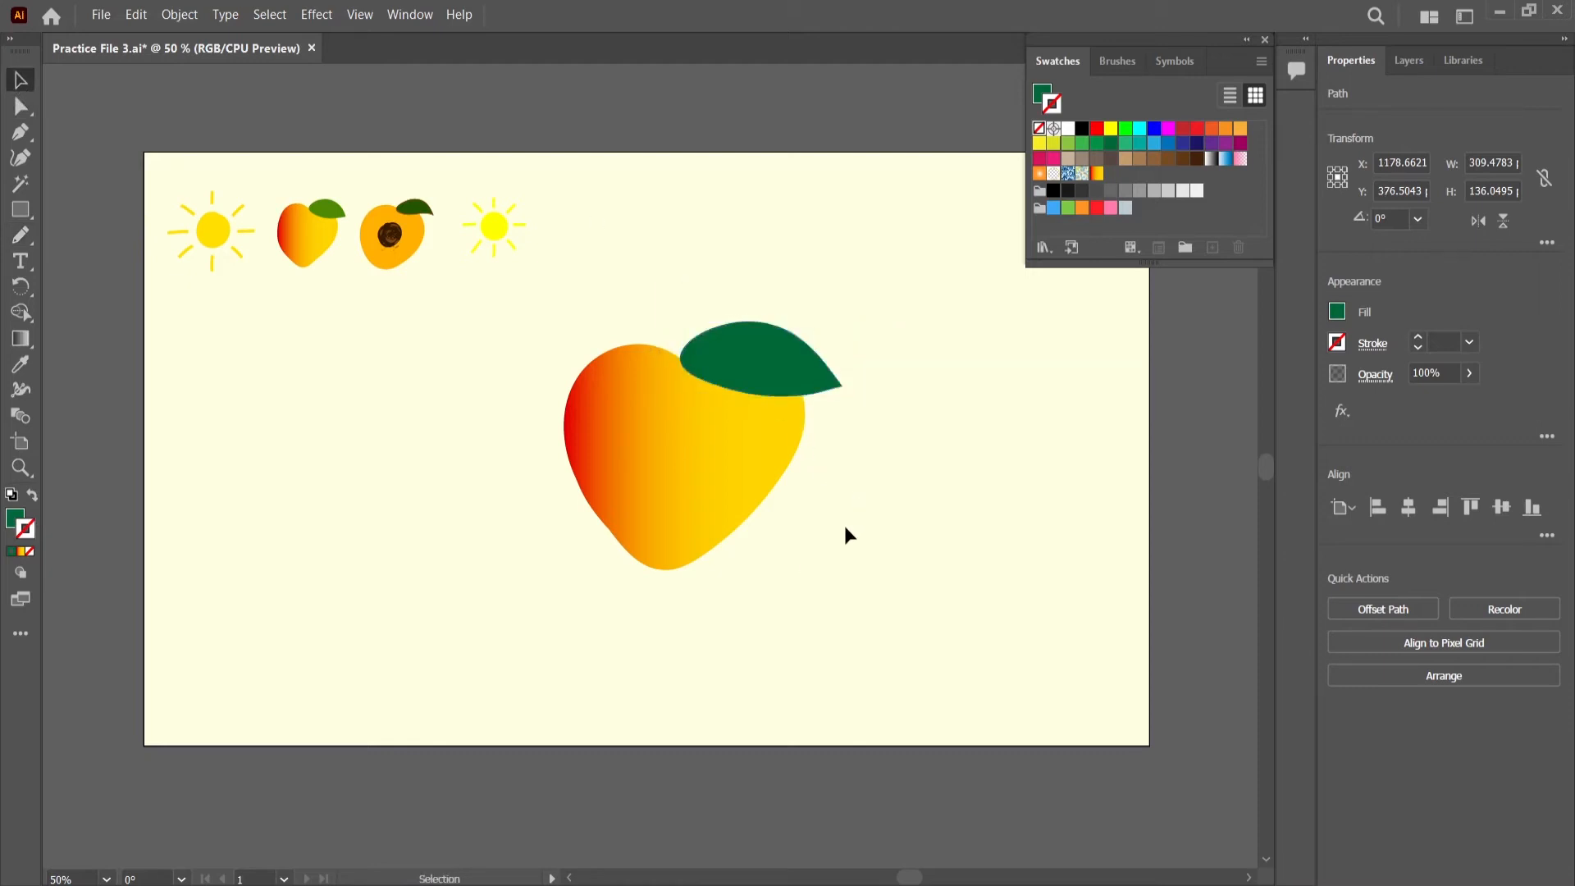
- Group the gradient fruit with its green leaf and shift the group slightly left on the artboard
{"action": "left_click_drag", "start_coordinate": [859, 305], "coordinate": [612, 538]}
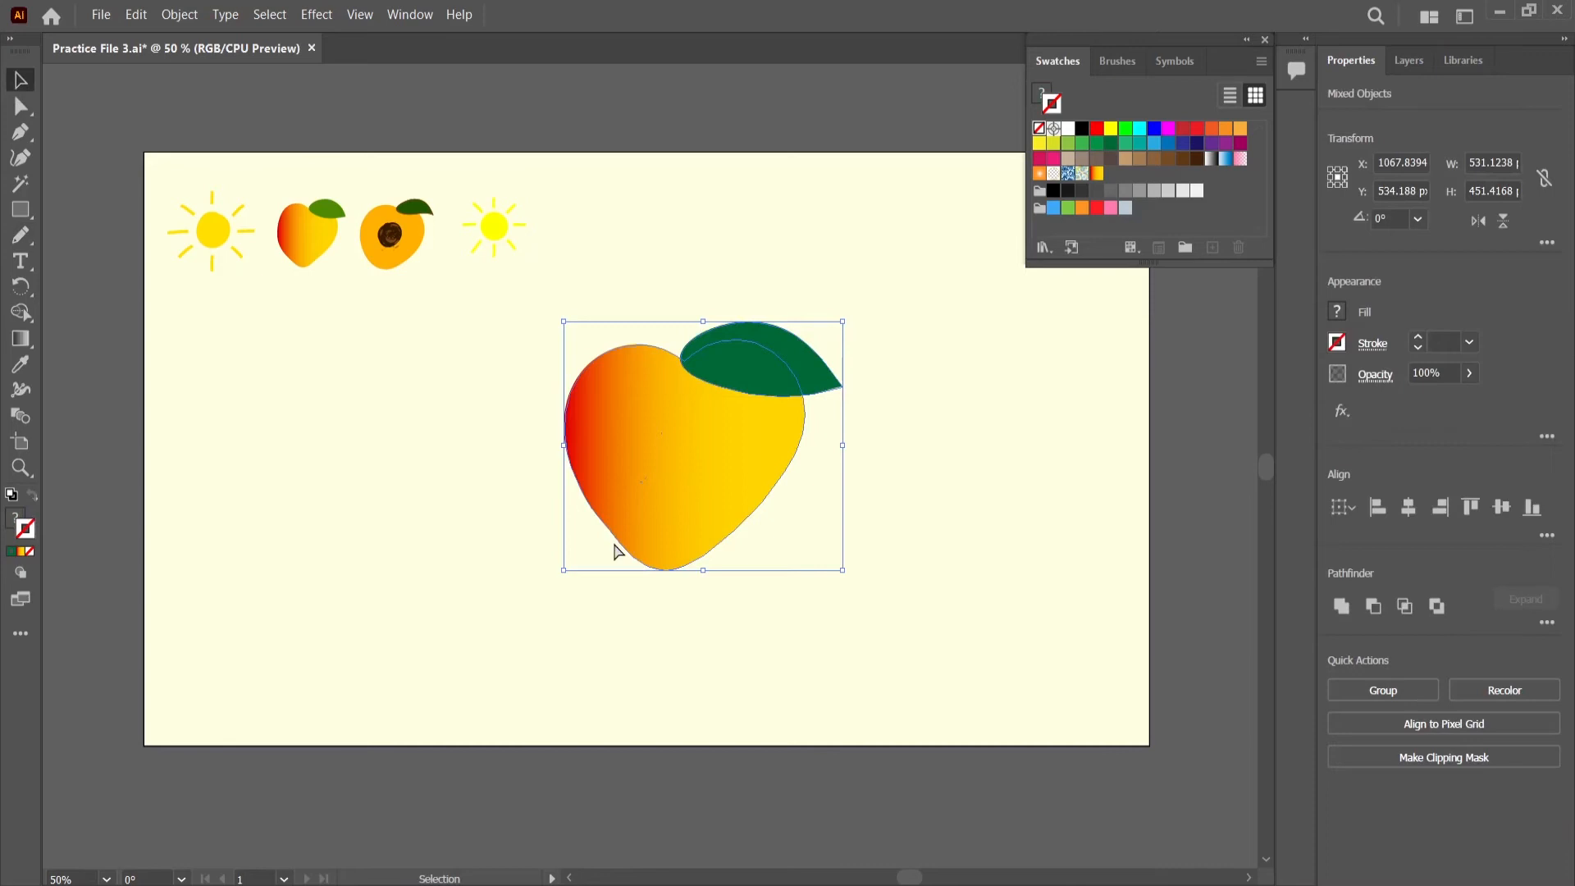
{"action": "key", "text": "a"}
{"action": "key", "text": "ctrl+g"}
{"action": "key", "text": "v"}
{"action": "left_click_drag", "start_coordinate": [799, 449], "coordinate": [723, 448]}
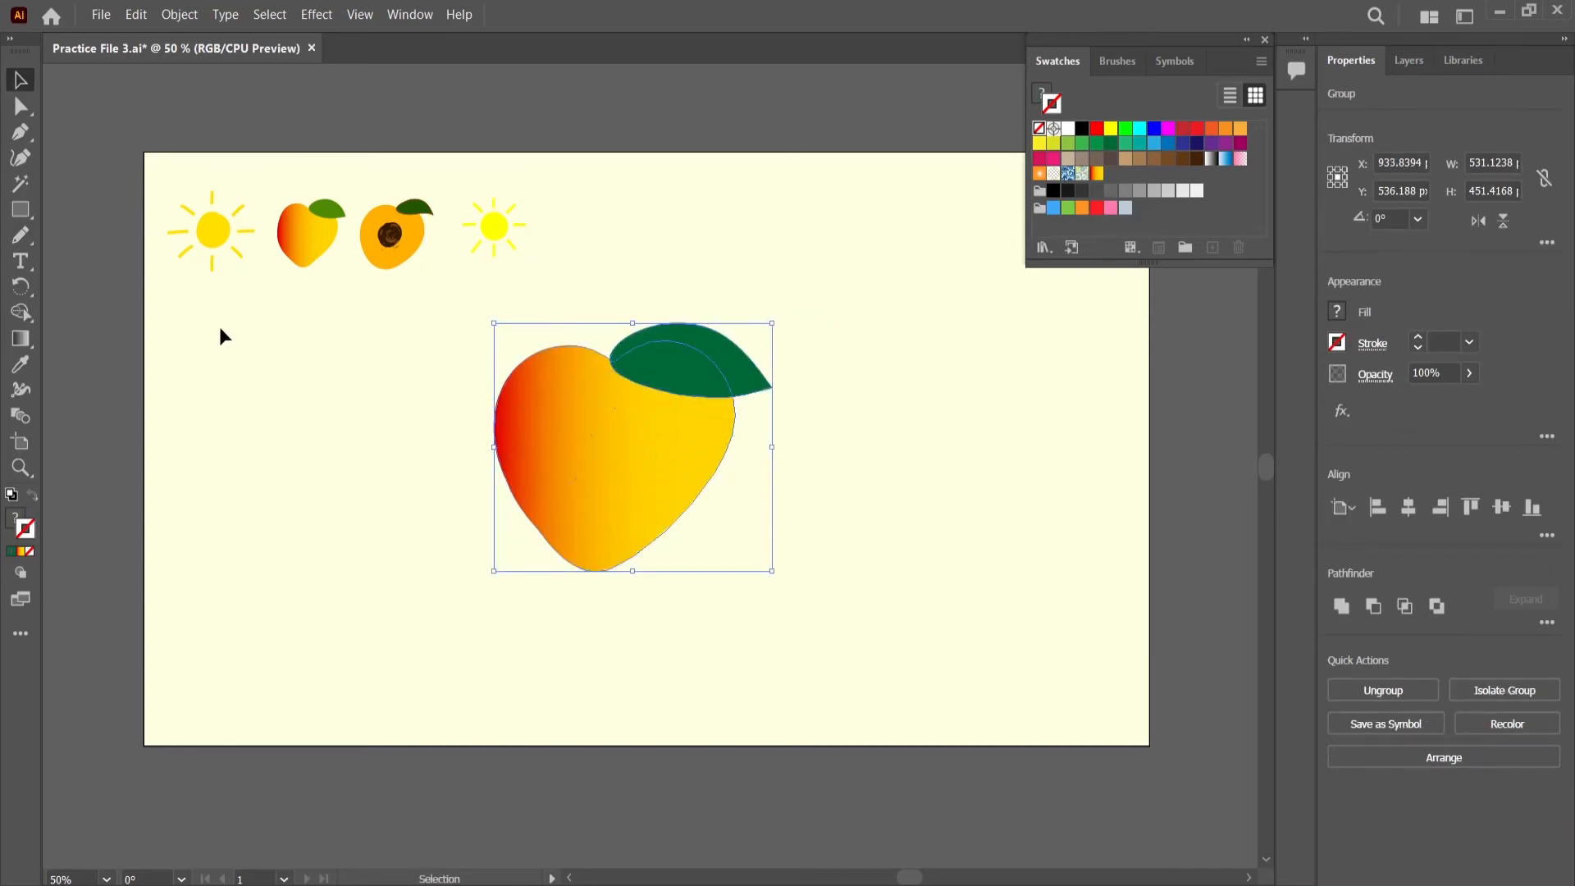
- Draw a curved line about 102 by 301 px down the left side of the fruit with the Pencil tool
{"action": "left_click", "coordinate": [22, 236]}
{"action": "left_click", "coordinate": [22, 237]}
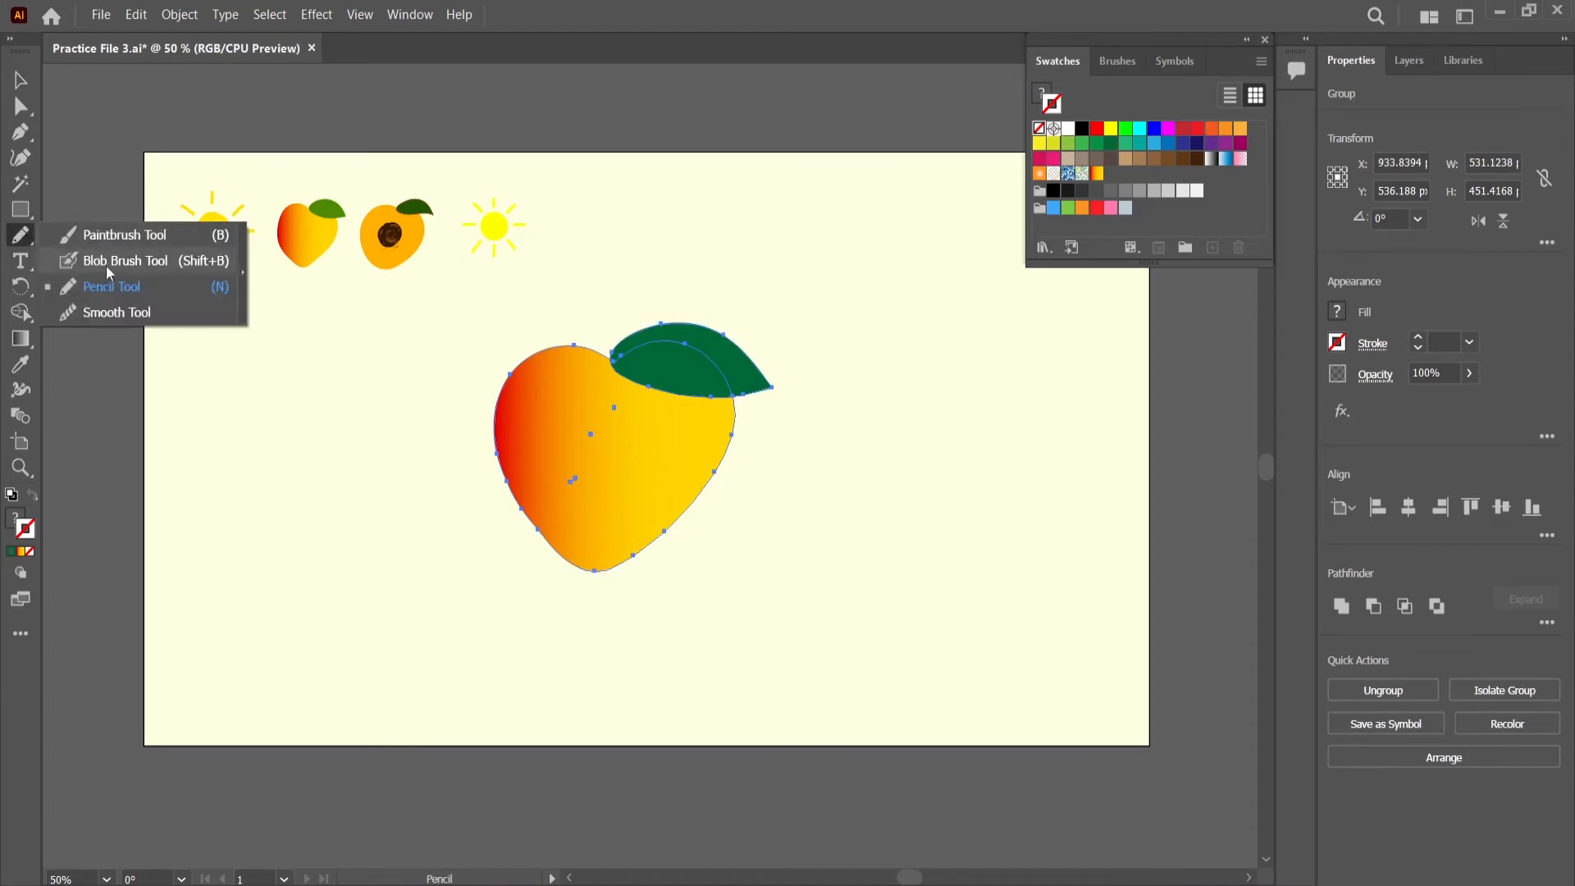
{"action": "left_click", "coordinate": [111, 235]}
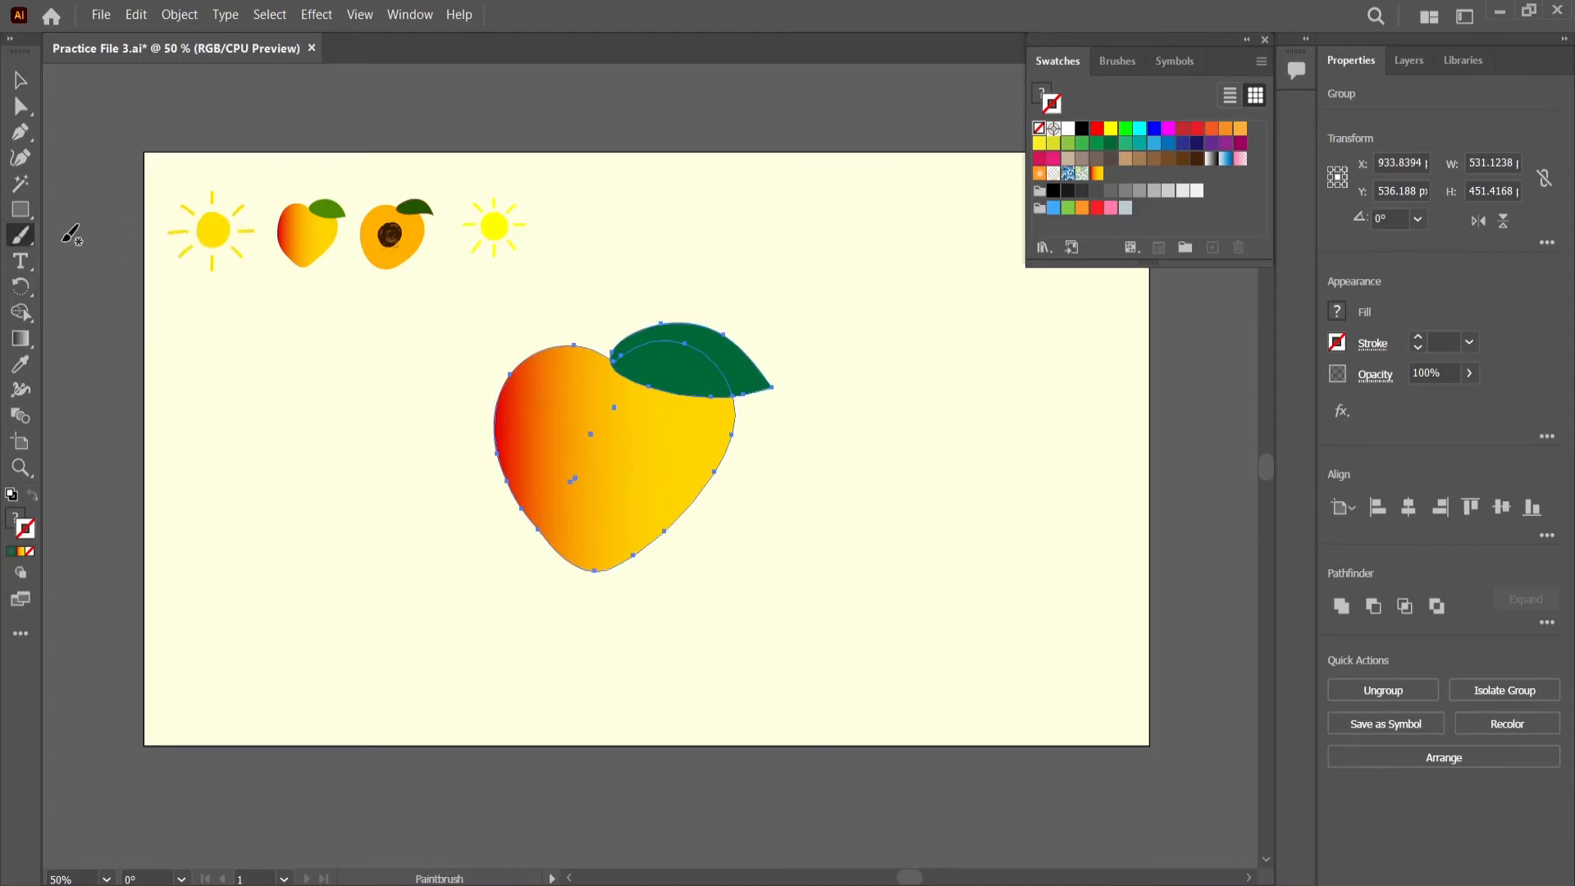
{"action": "left_click", "coordinate": [22, 238]}
{"action": "left_click", "coordinate": [94, 287]}
{"action": "mouse_move", "coordinate": [565, 371]}
{"action": "left_mouse_down"}
{"action": "mouse_move", "coordinate": [538, 450]}
{"action": "mouse_move", "coordinate": [589, 533]}
{"action": "left_mouse_up"}
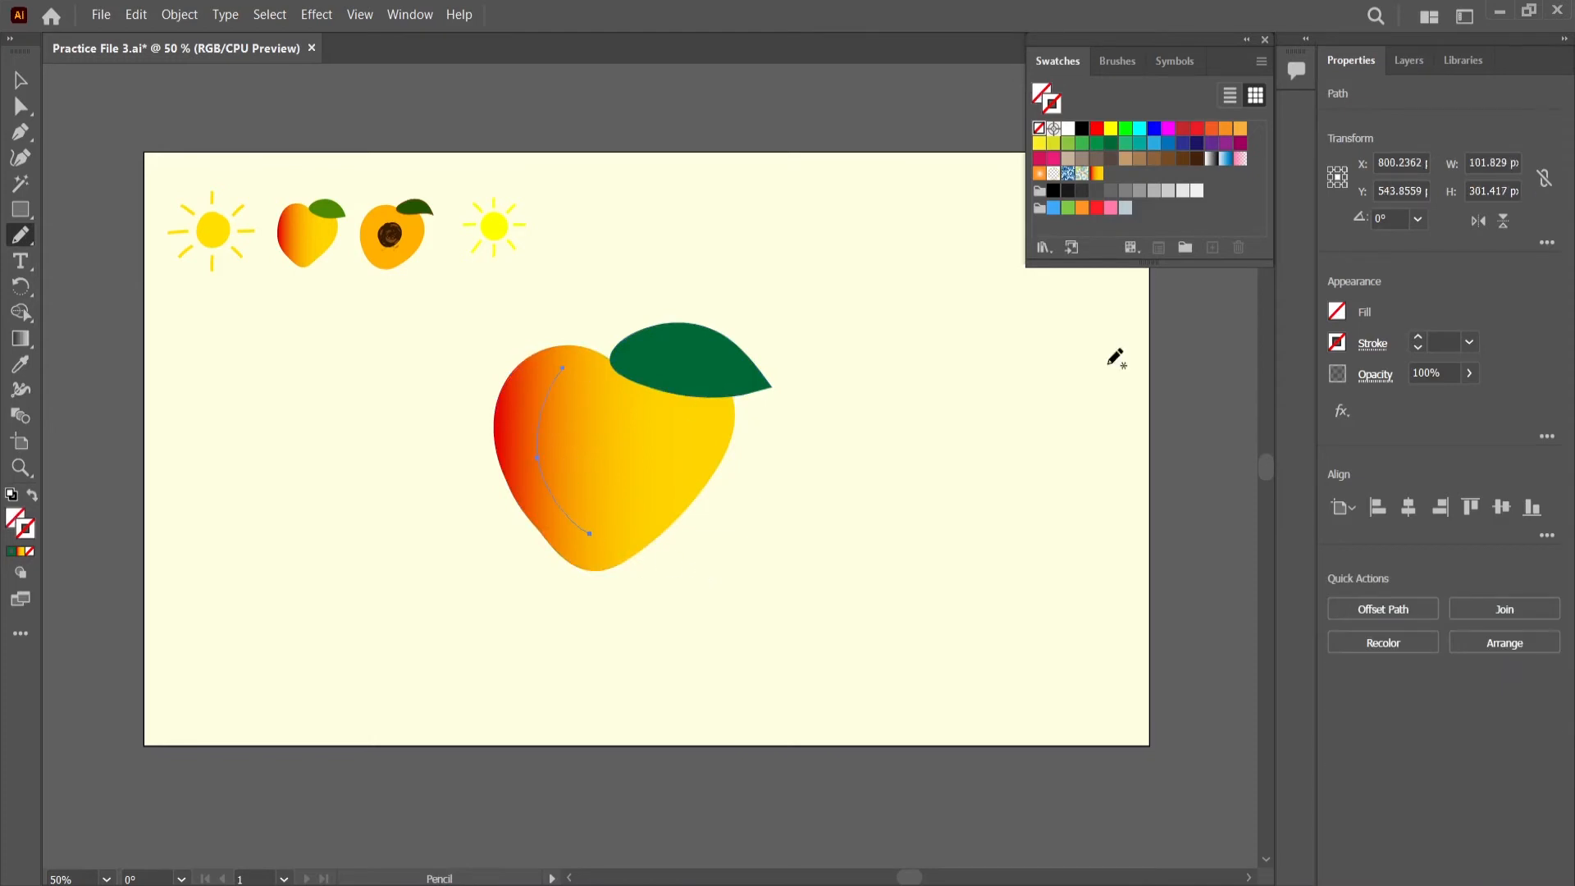
- Load the Artistic_ChalkCharcoalPencil brush library and apply its first scribbled chalk brush to the curve on the fruit
{"action": "left_click", "coordinate": [1121, 65]}
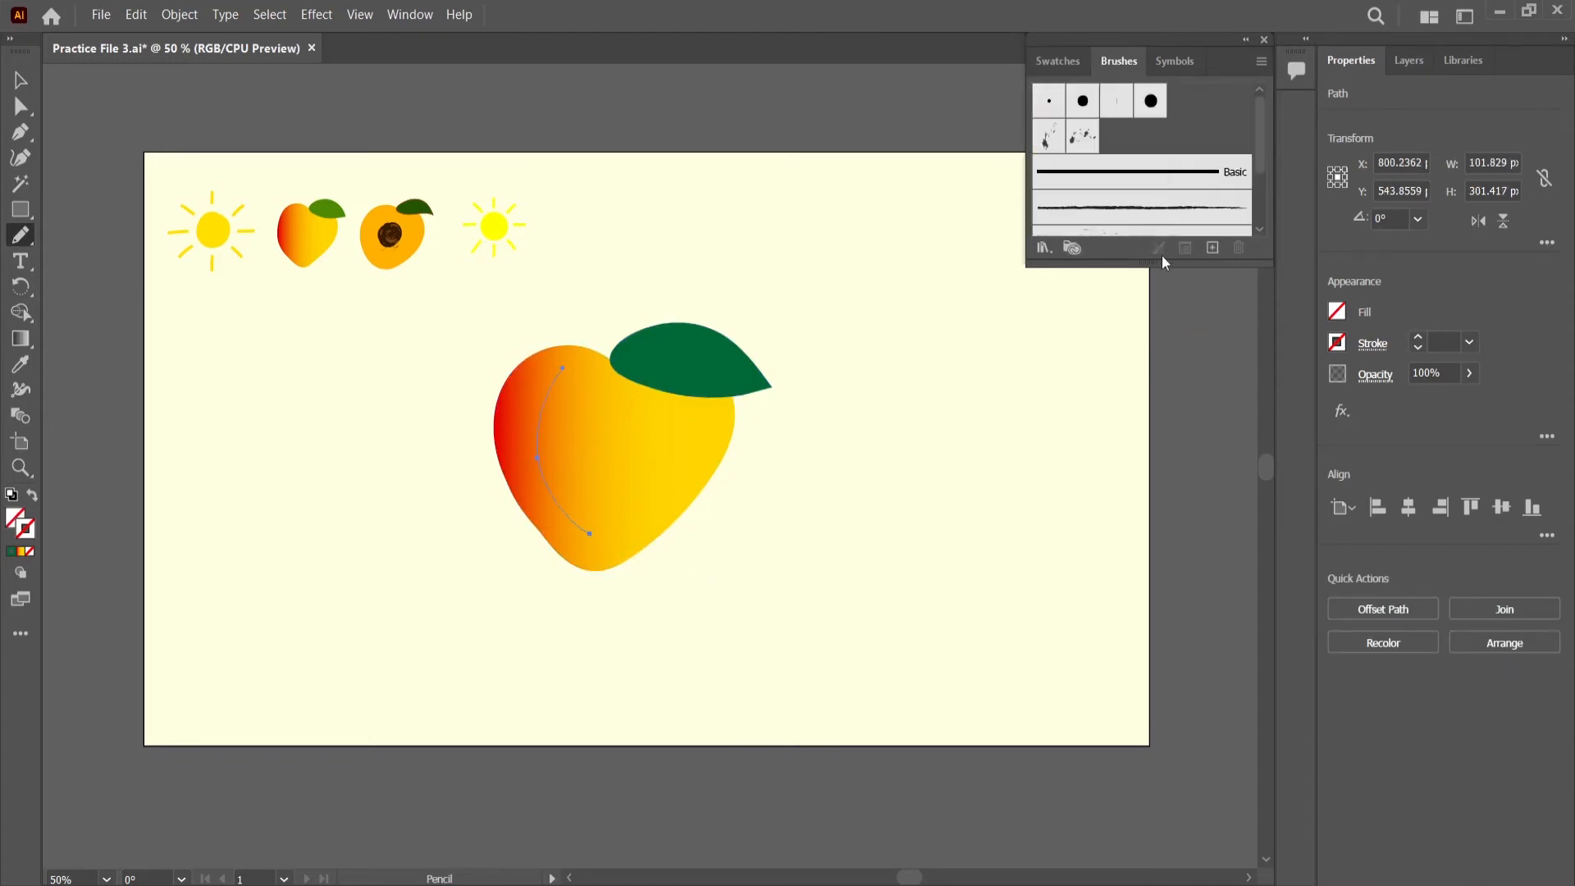
{"action": "left_click_drag", "start_coordinate": [1145, 263], "coordinate": [1168, 474]}
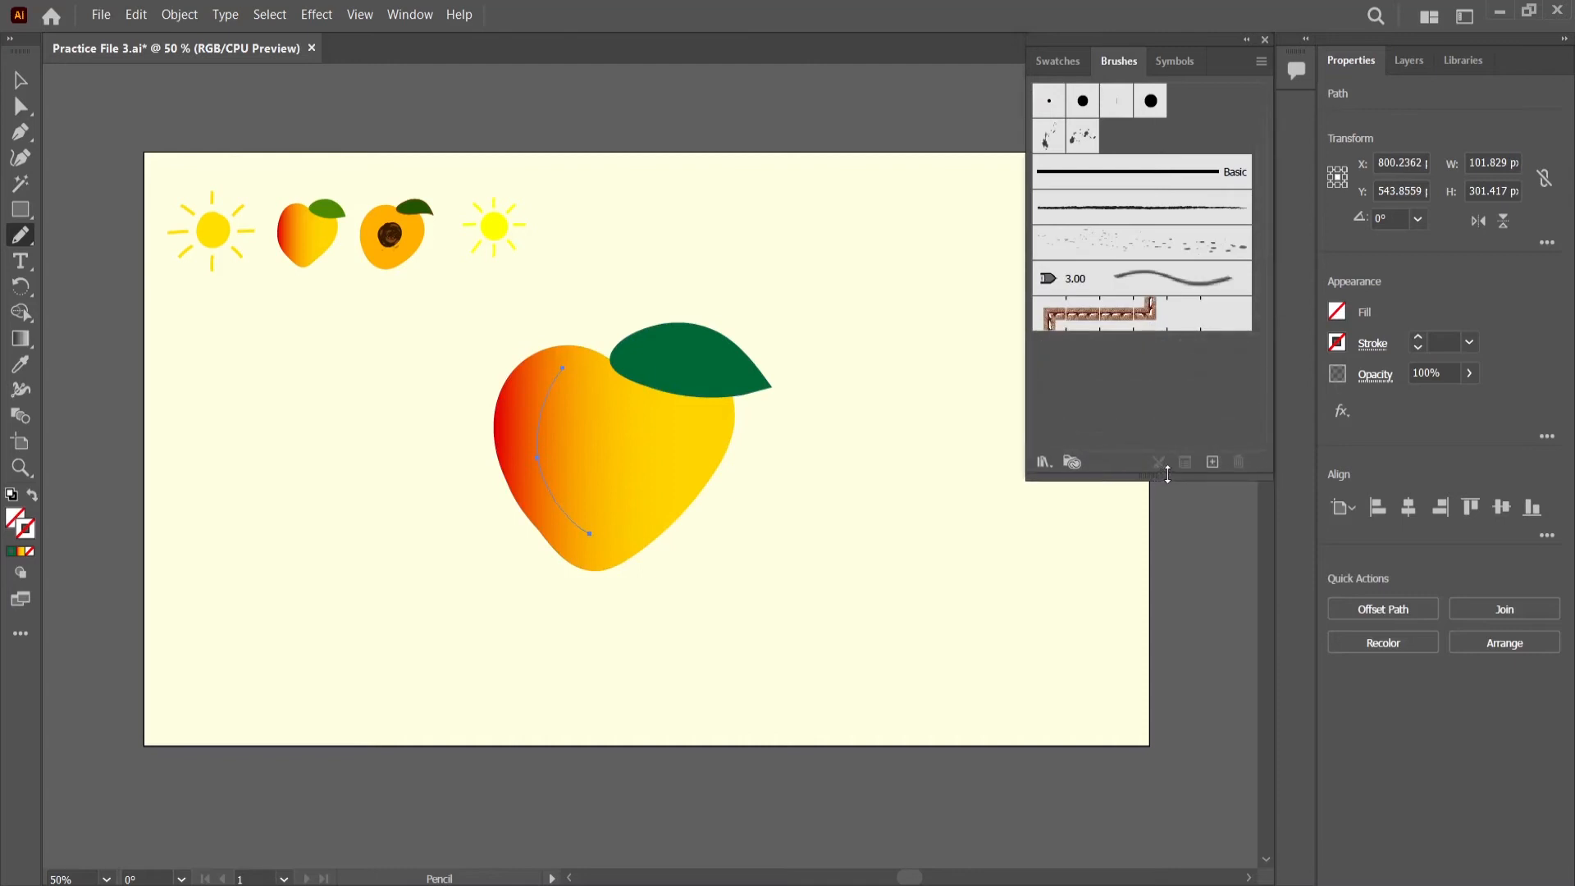
{"action": "left_click", "coordinate": [1042, 462]}
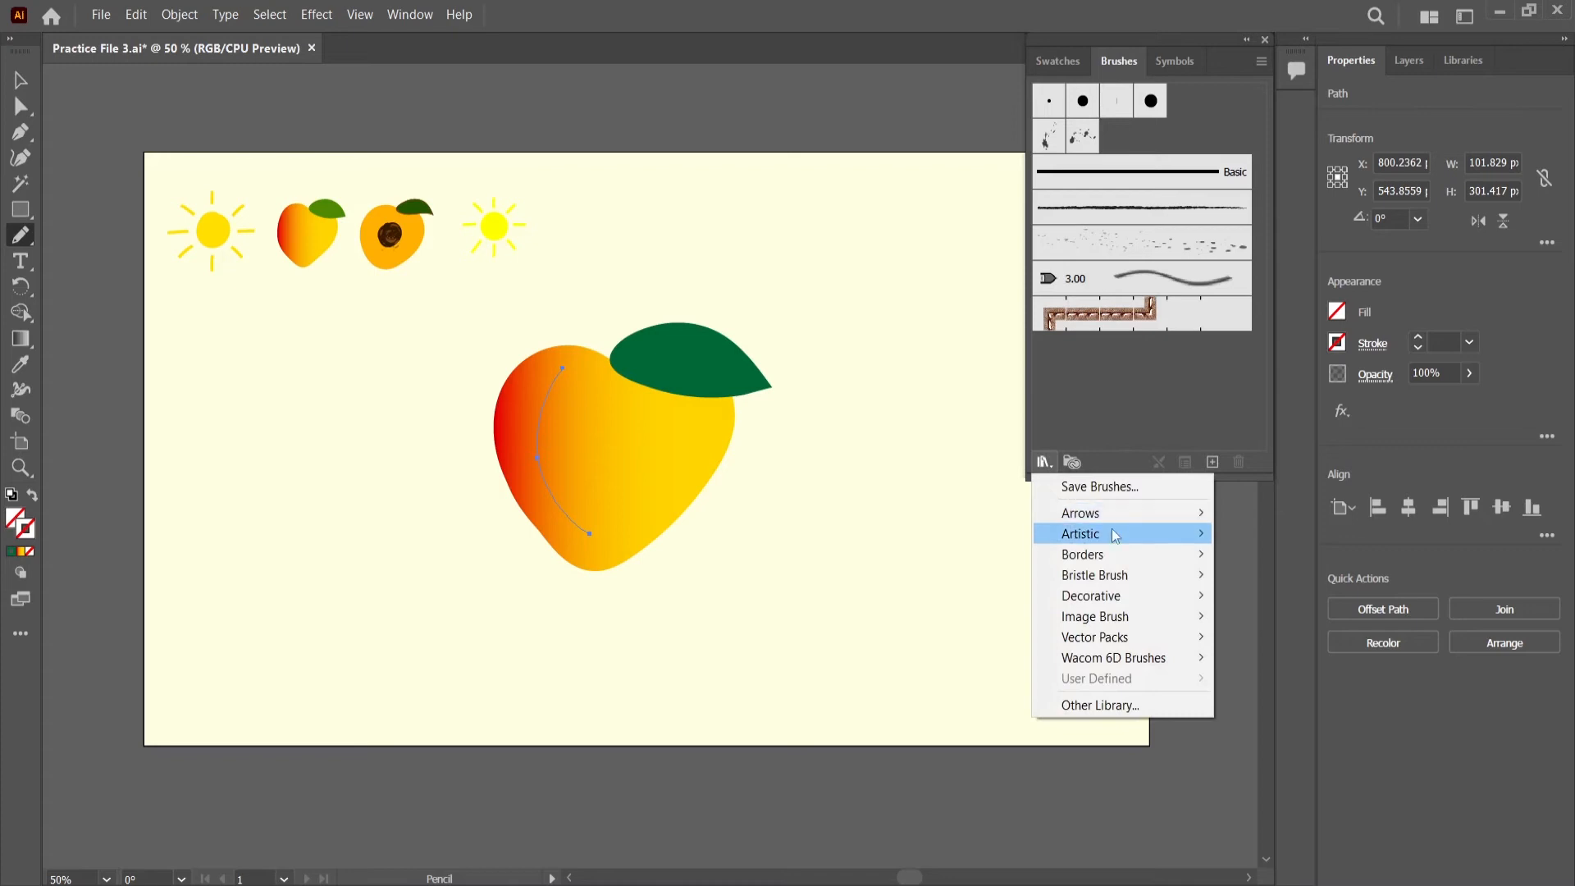
{"action": "mouse_move", "coordinate": [1117, 538]}
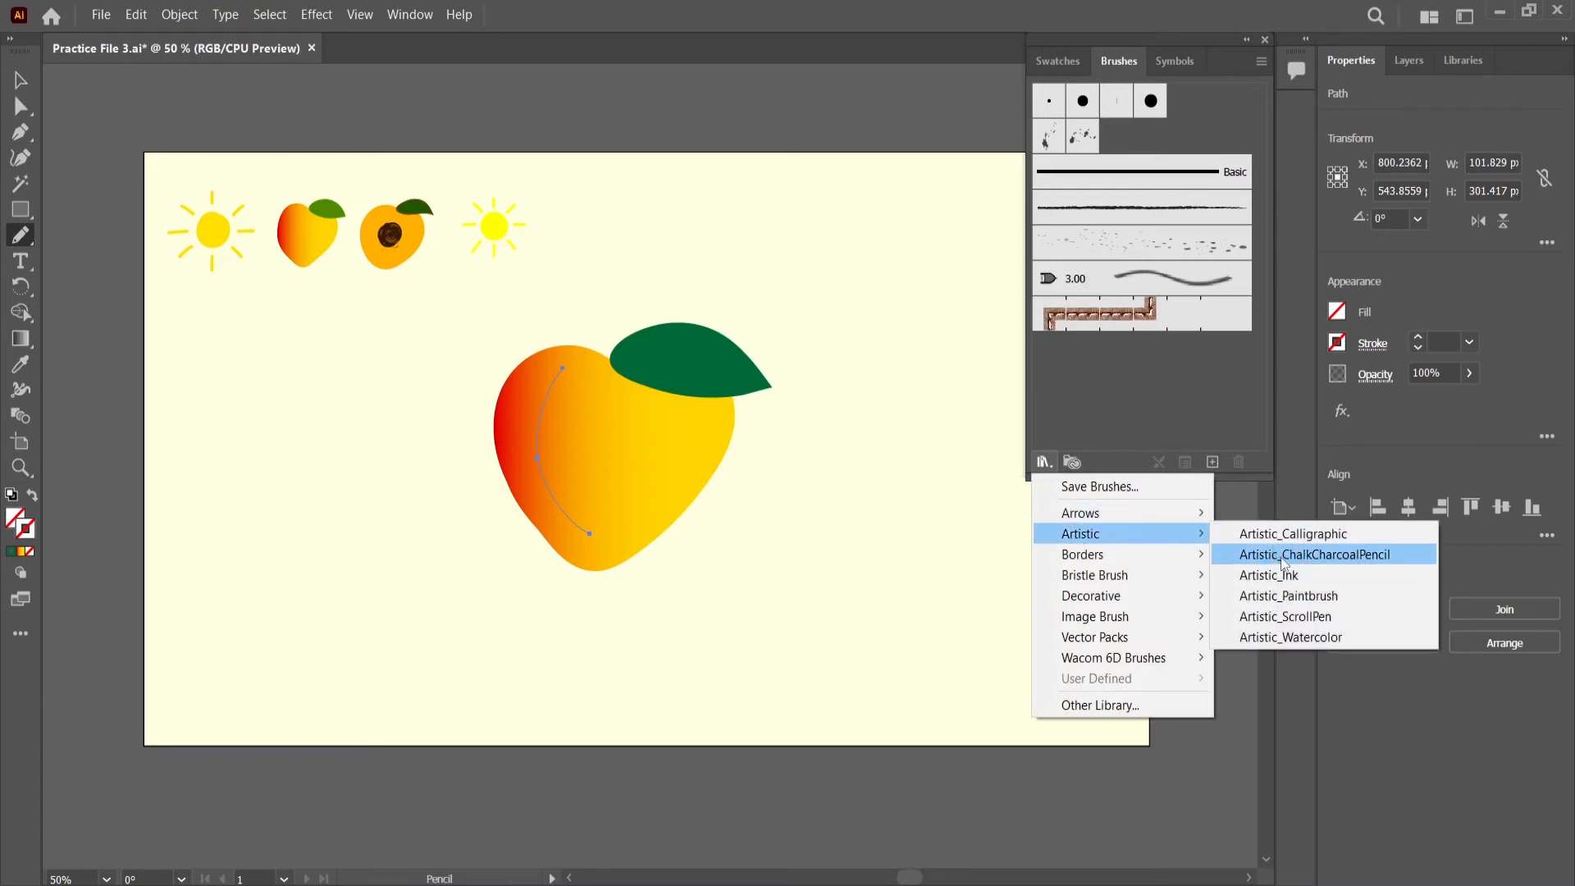
{"action": "left_click", "coordinate": [1306, 556]}
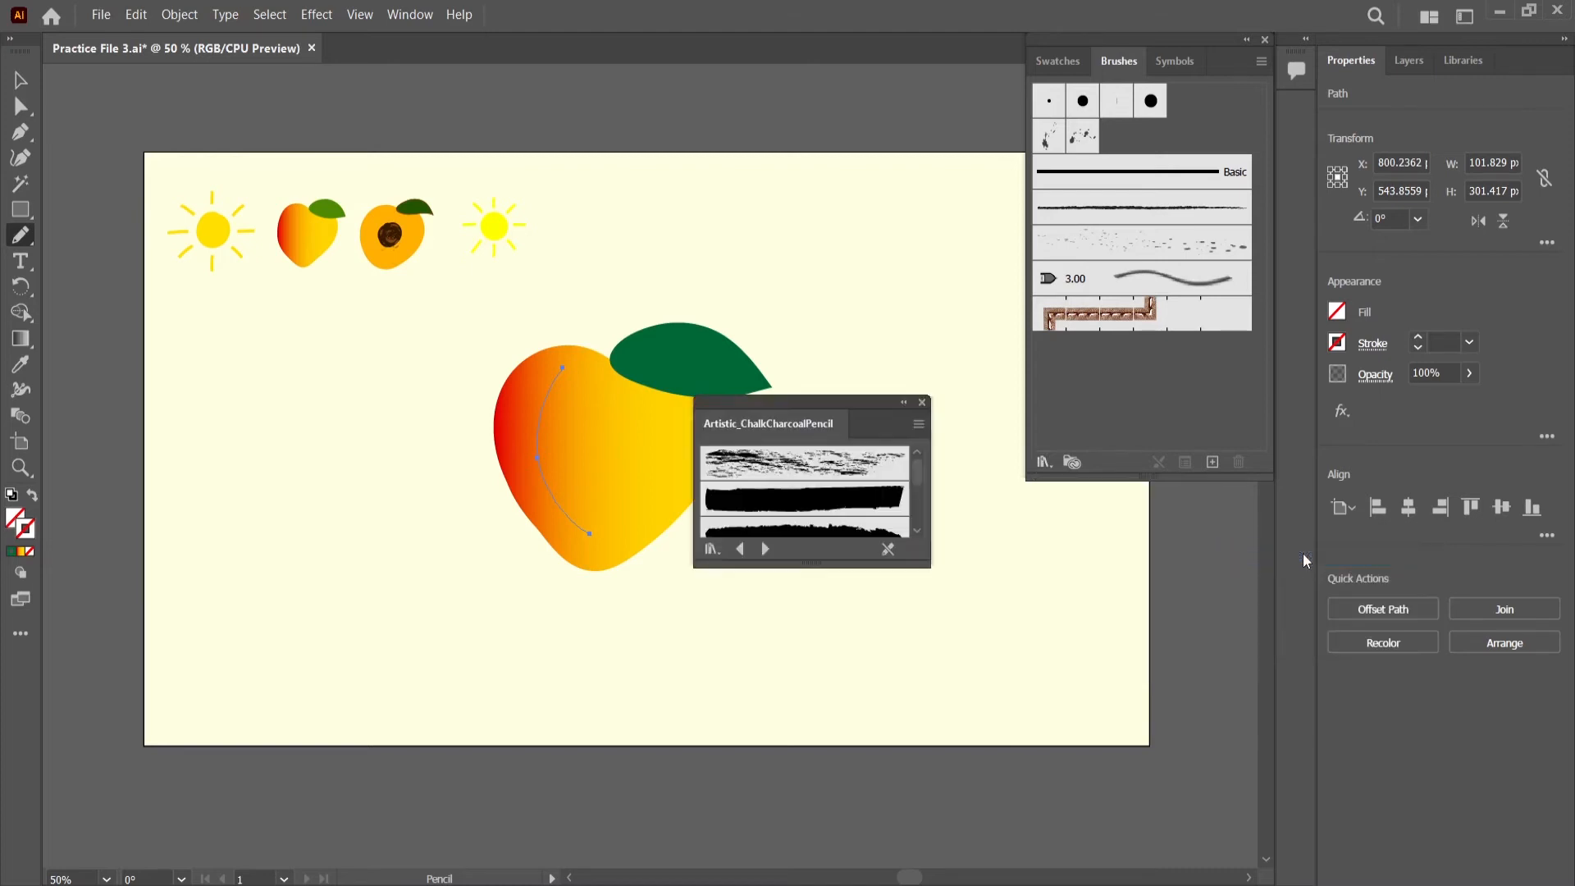
{"action": "left_click_drag", "start_coordinate": [826, 566], "coordinate": [841, 751]}
{"action": "left_click", "coordinate": [808, 576]}
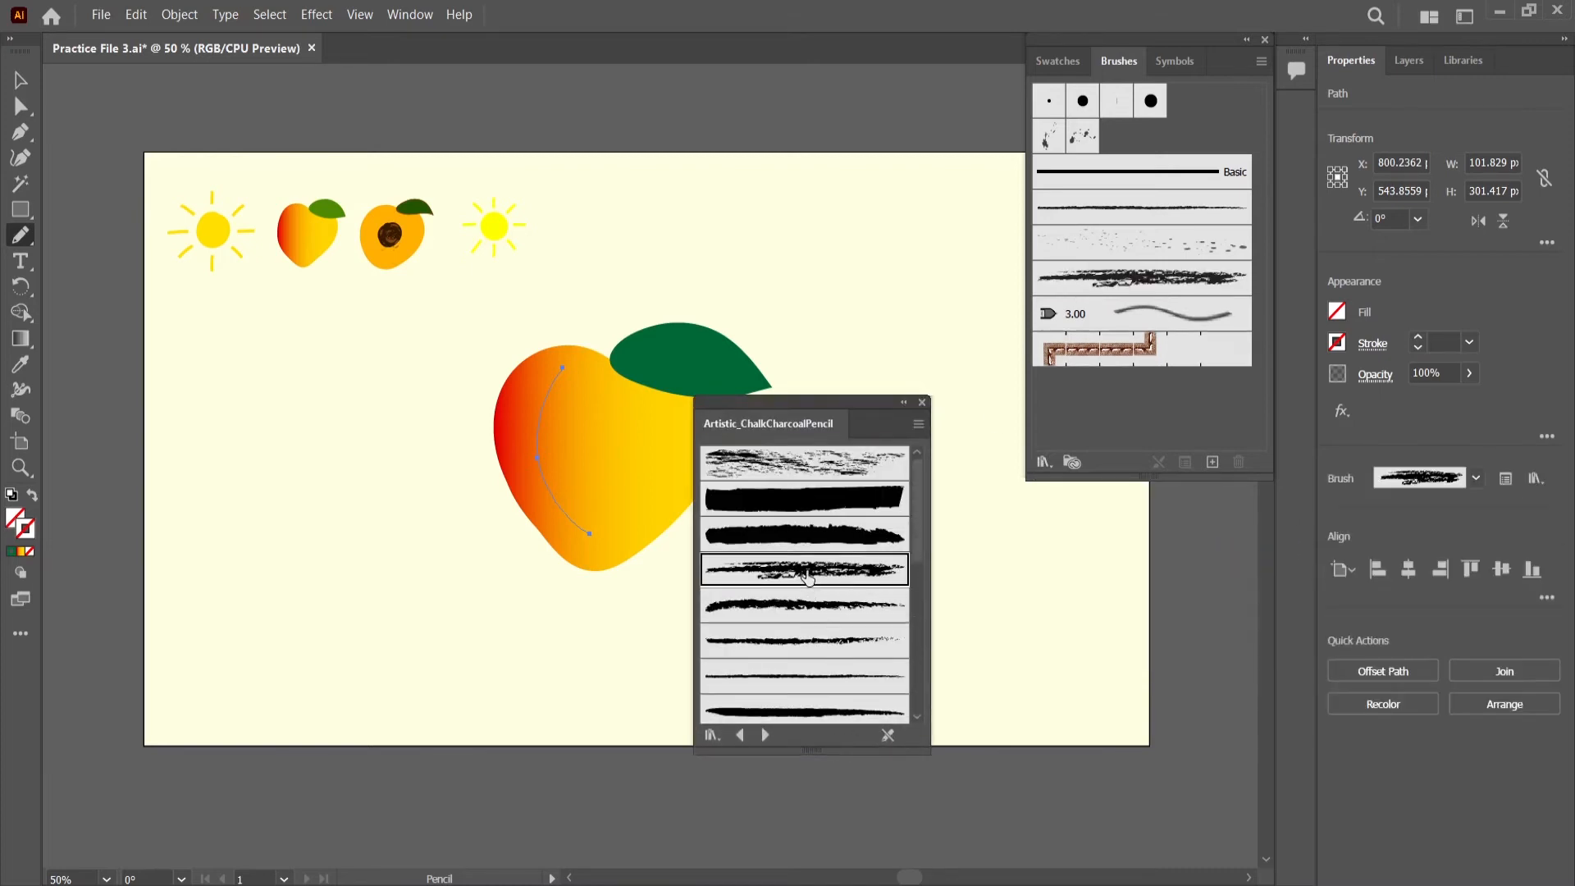
{"action": "left_click", "coordinate": [811, 461]}
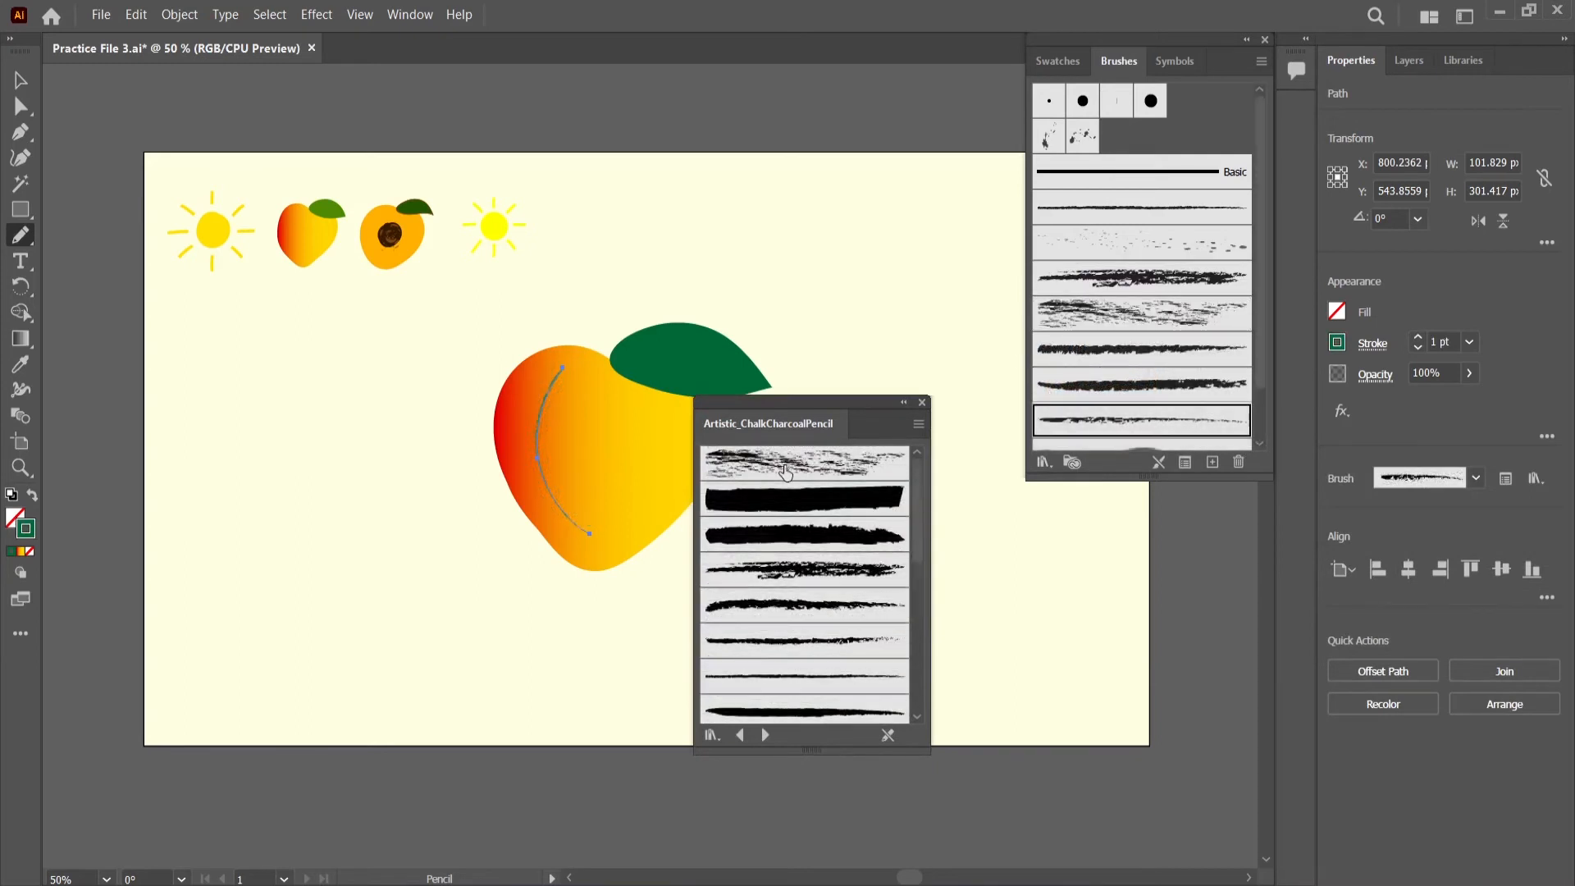
{"action": "left_click", "coordinate": [785, 473]}
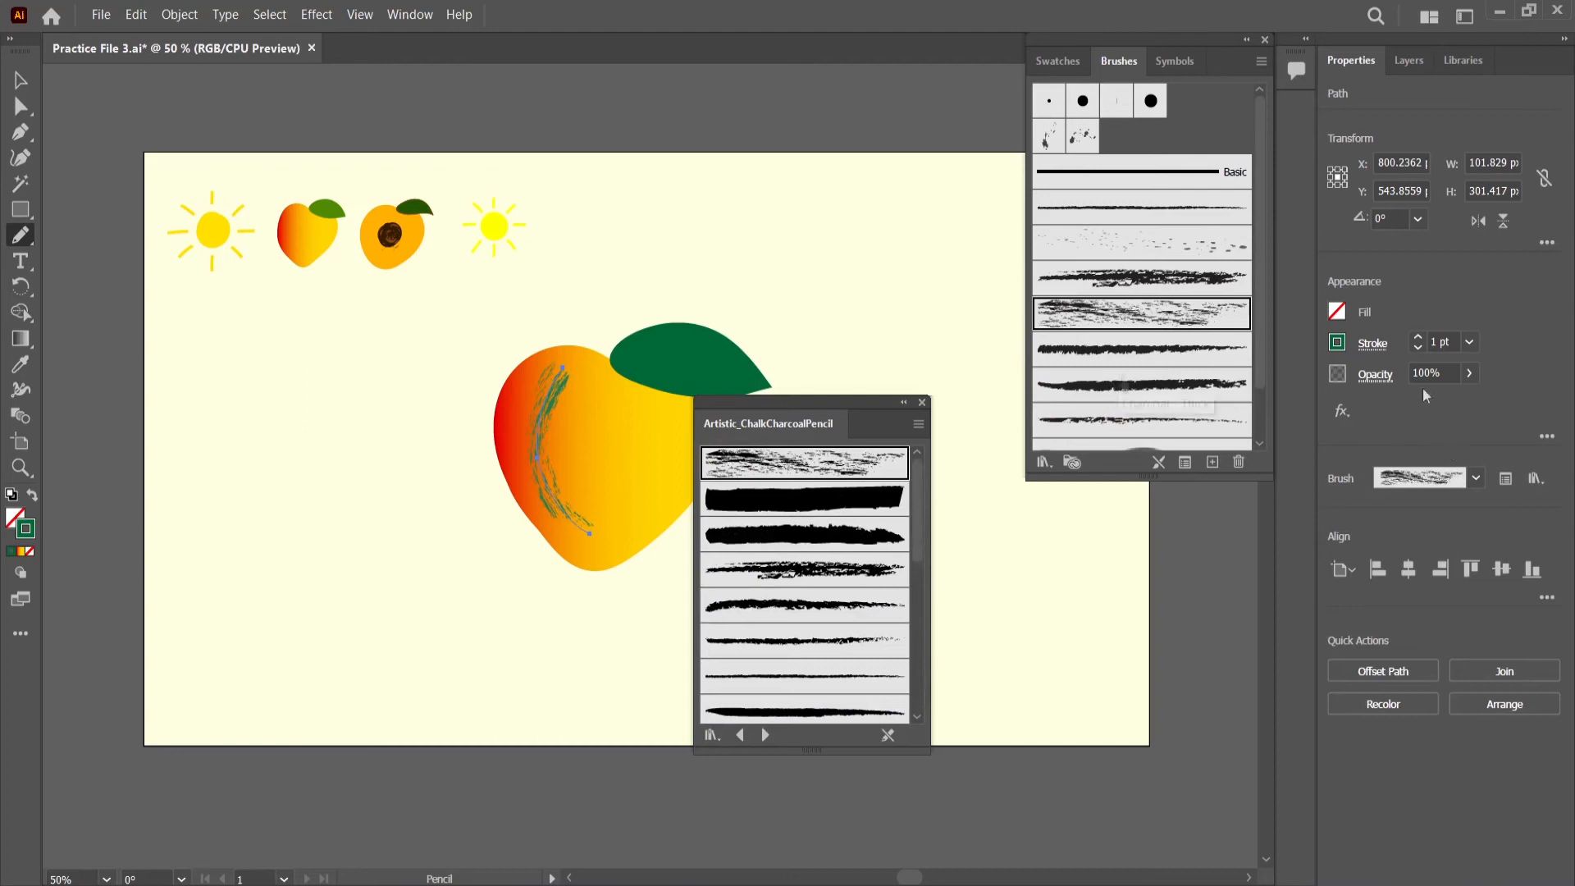
- Set the chalk curve's stroke to 2 pt in burnt orange C65000 and close the brush library
{"action": "left_click", "coordinate": [1420, 340]}
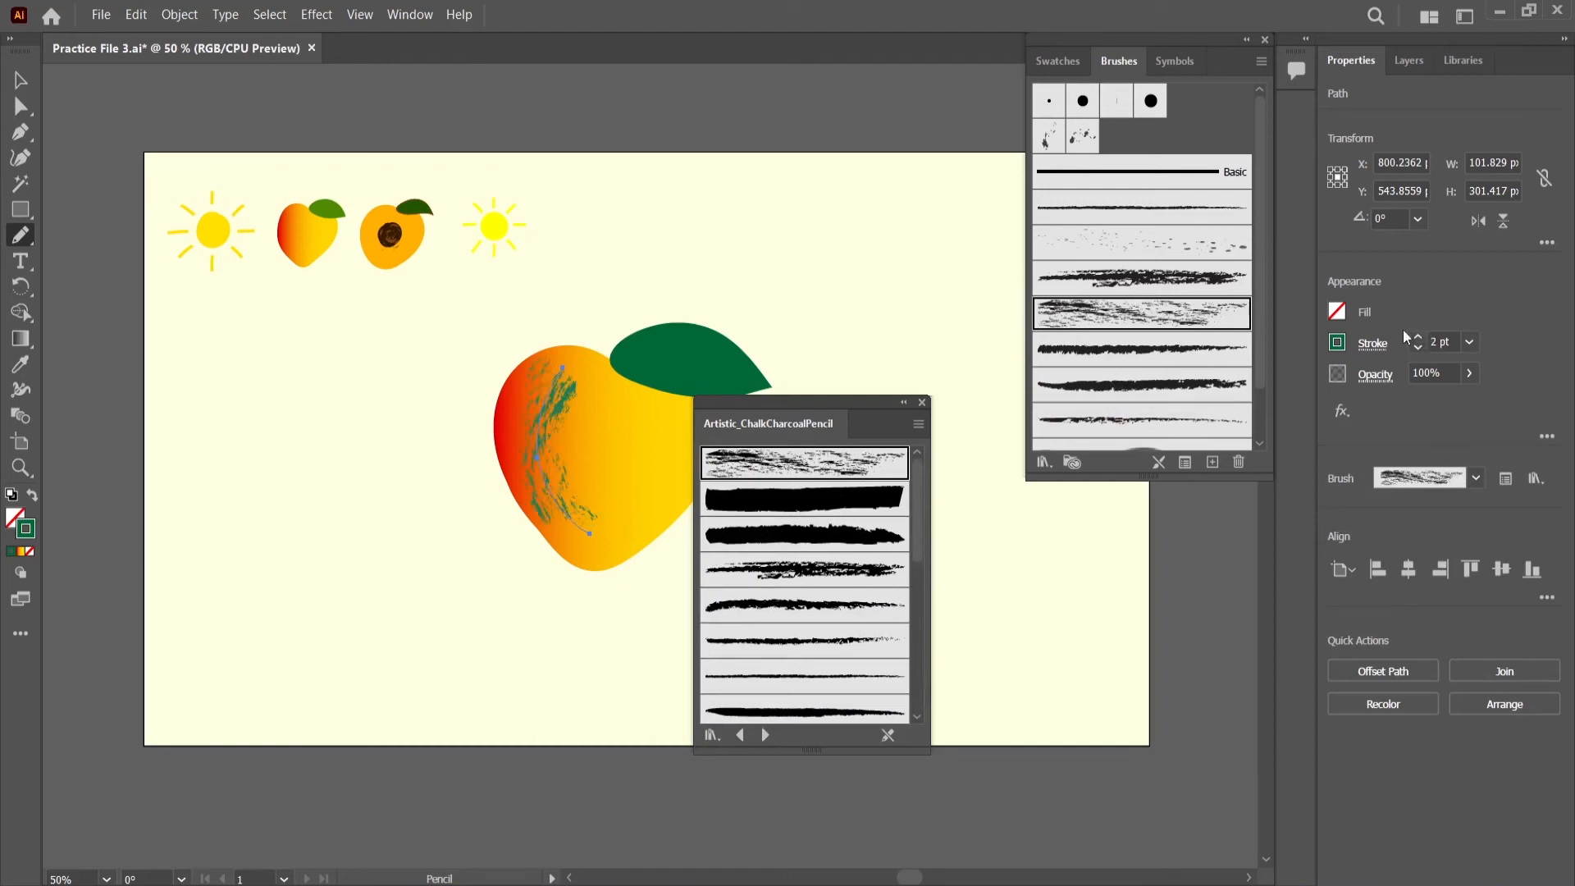
{"action": "double_click", "coordinate": [27, 528]}
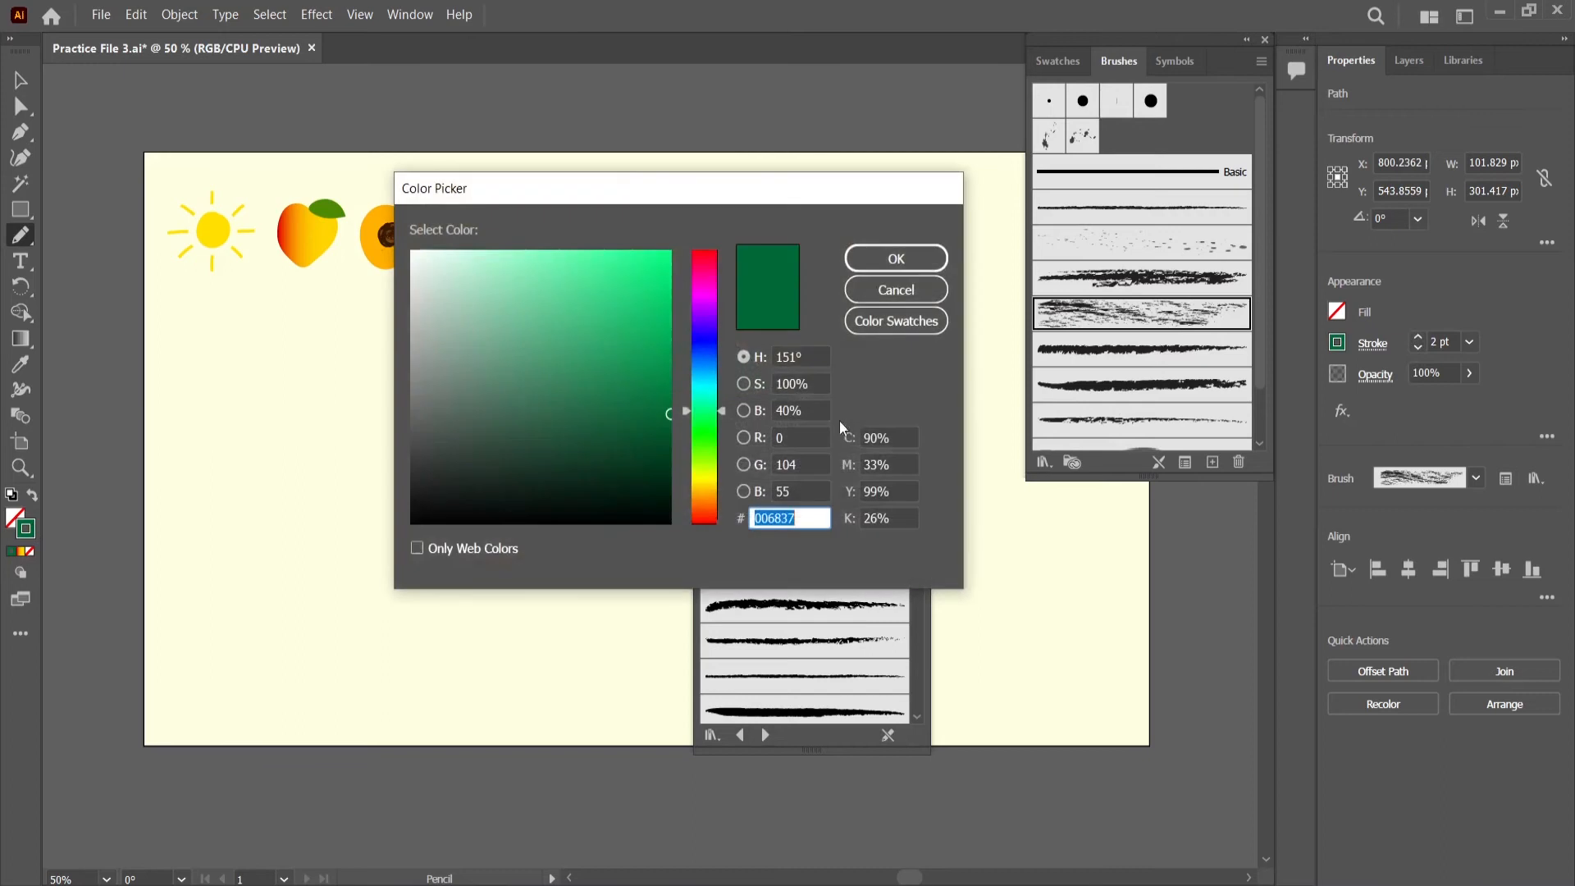
{"action": "left_click", "coordinate": [702, 503]}
{"action": "left_click_drag", "start_coordinate": [658, 308], "coordinate": [678, 307]}
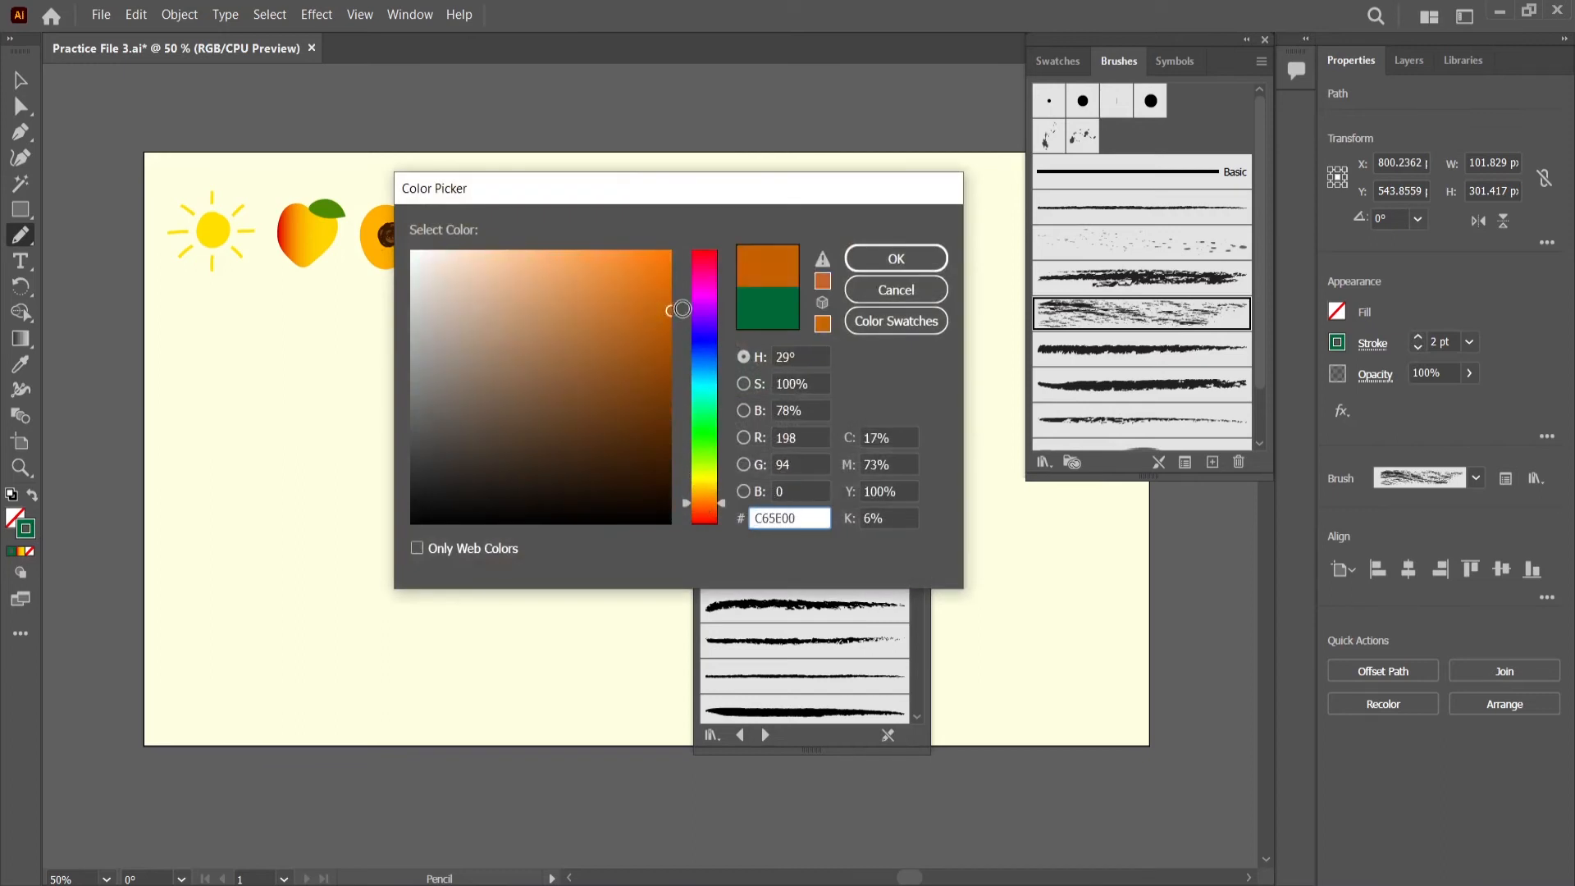
{"action": "mouse_move", "coordinate": [703, 503]}
{"action": "left_mouse_down"}
{"action": "mouse_move", "coordinate": [705, 517]}
{"action": "mouse_move", "coordinate": [705, 504]}
{"action": "left_mouse_up"}
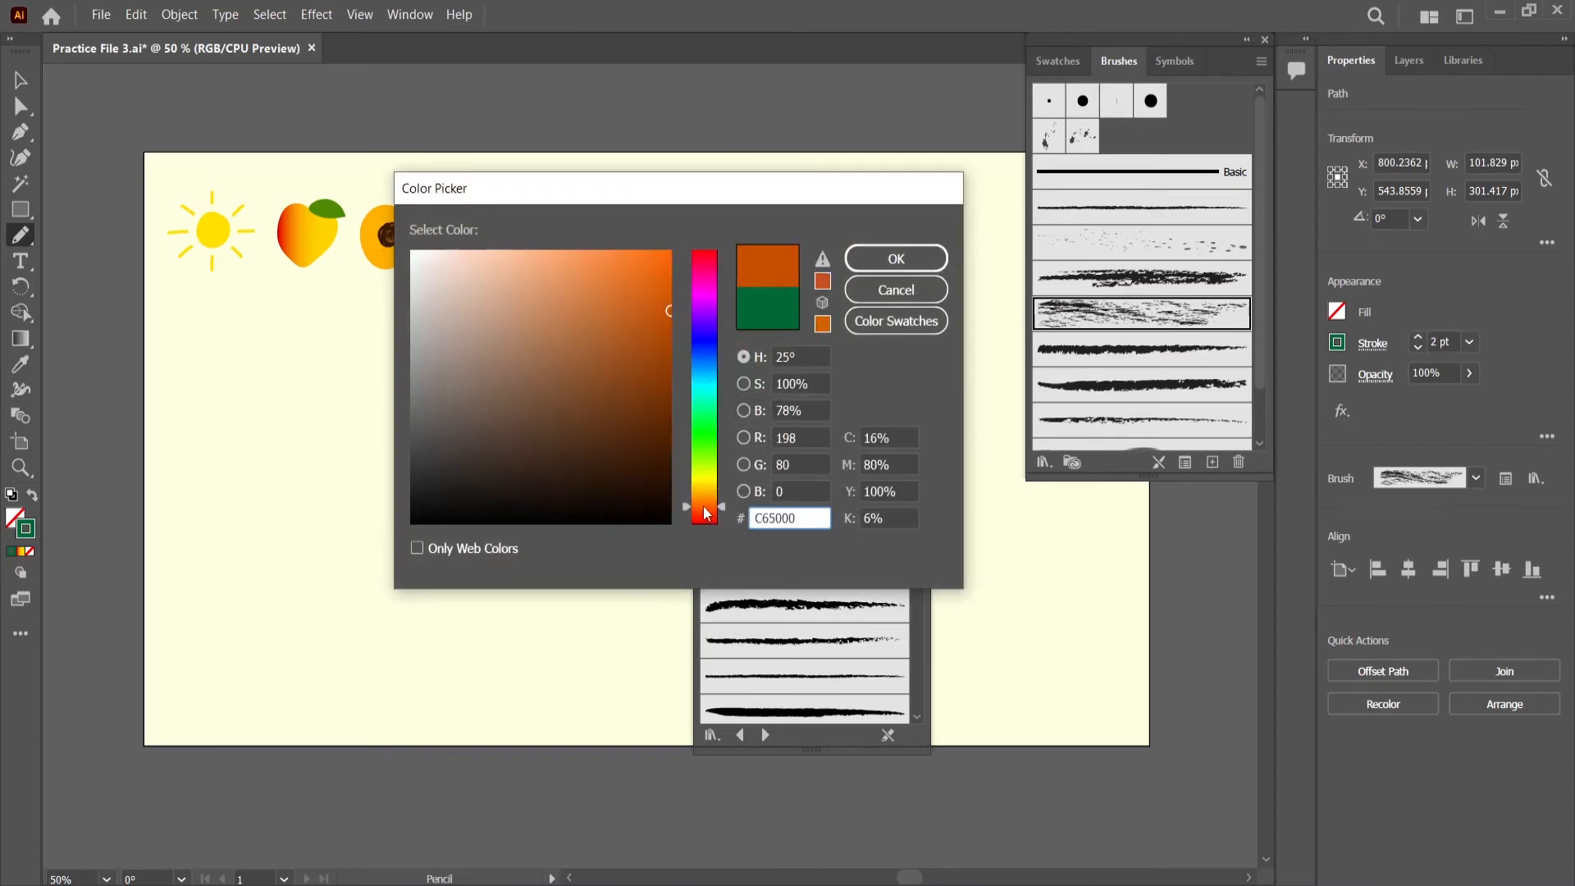
{"action": "left_click", "coordinate": [890, 261]}
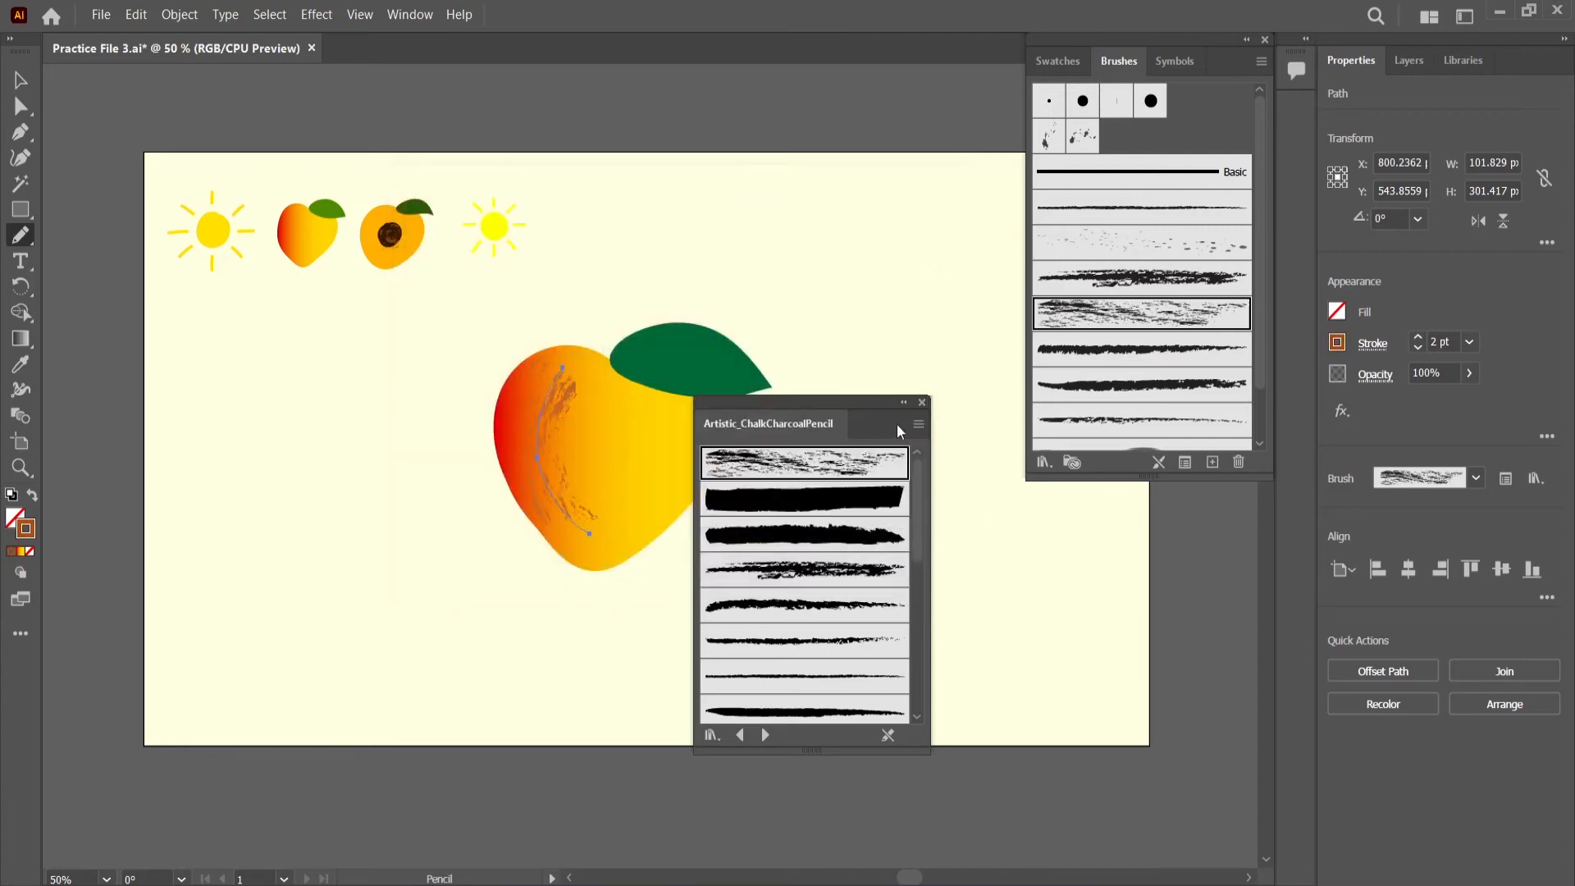
{"action": "left_click", "coordinate": [922, 403]}
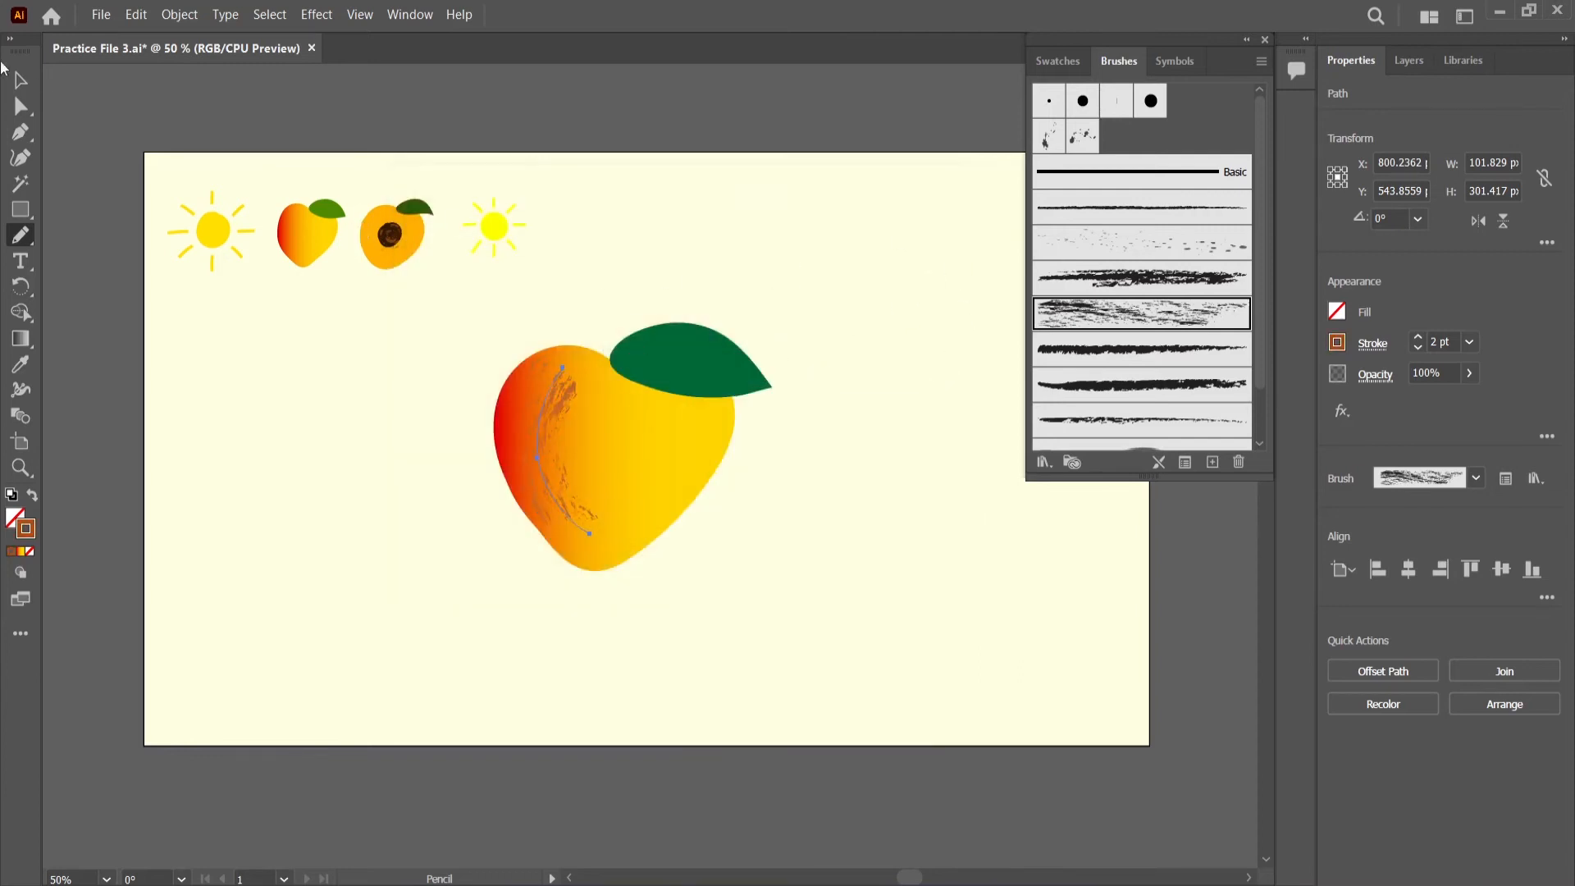
- Group the chalk texture with the fruit and leaf, and move the group to the artboard's left side below the sample artwork
{"action": "left_click", "coordinate": [20, 80]}
{"action": "left_click", "coordinate": [479, 598]}
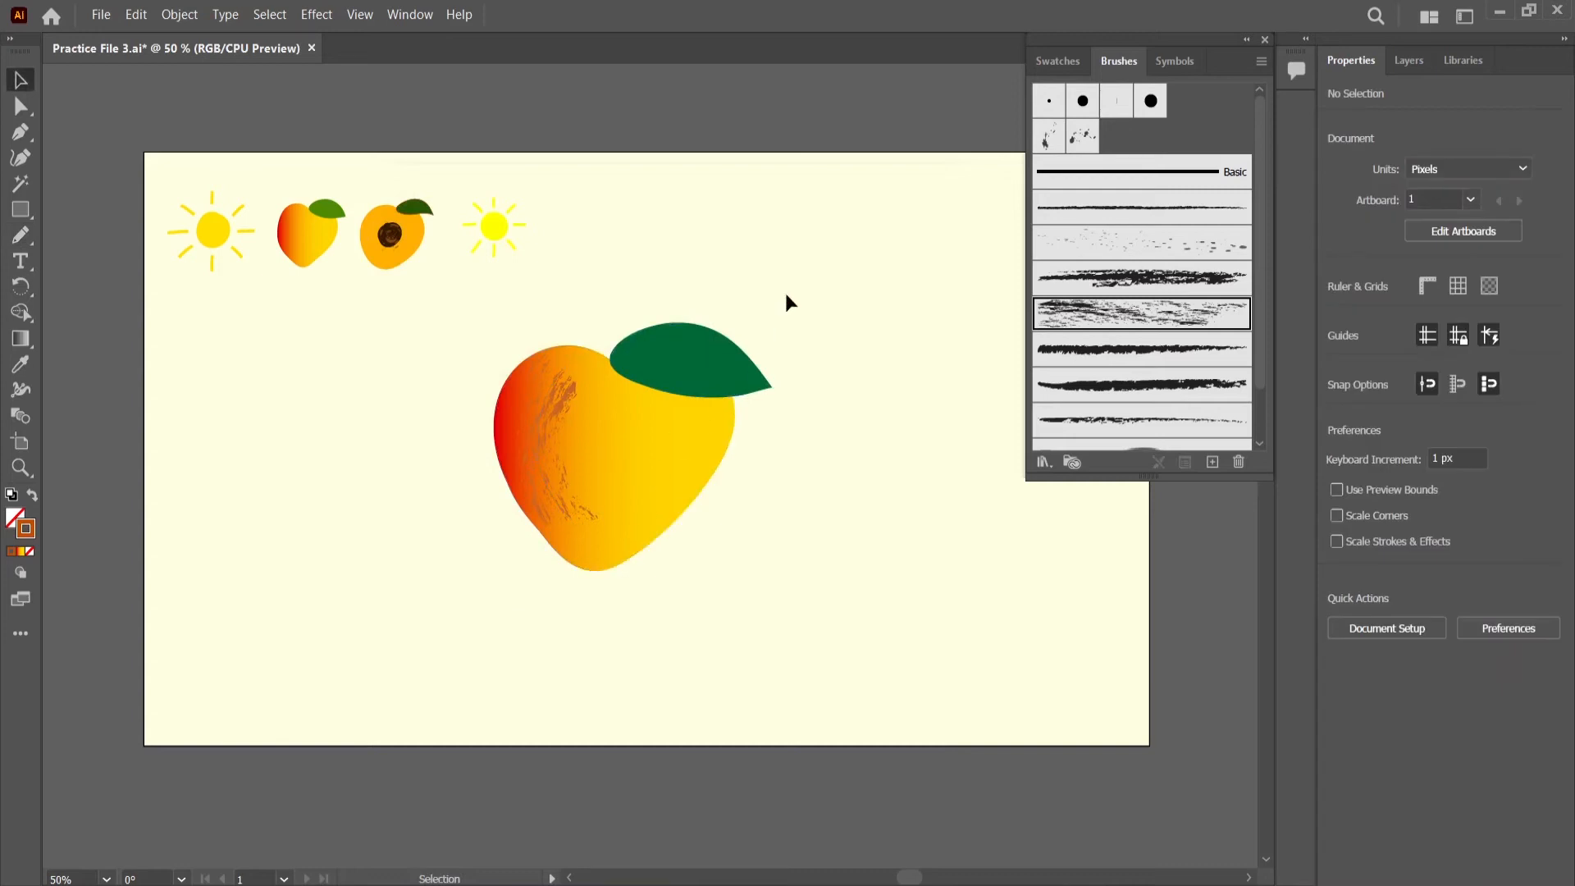
{"action": "left_click_drag", "start_coordinate": [784, 289], "coordinate": [520, 589]}
{"action": "key", "text": "a"}
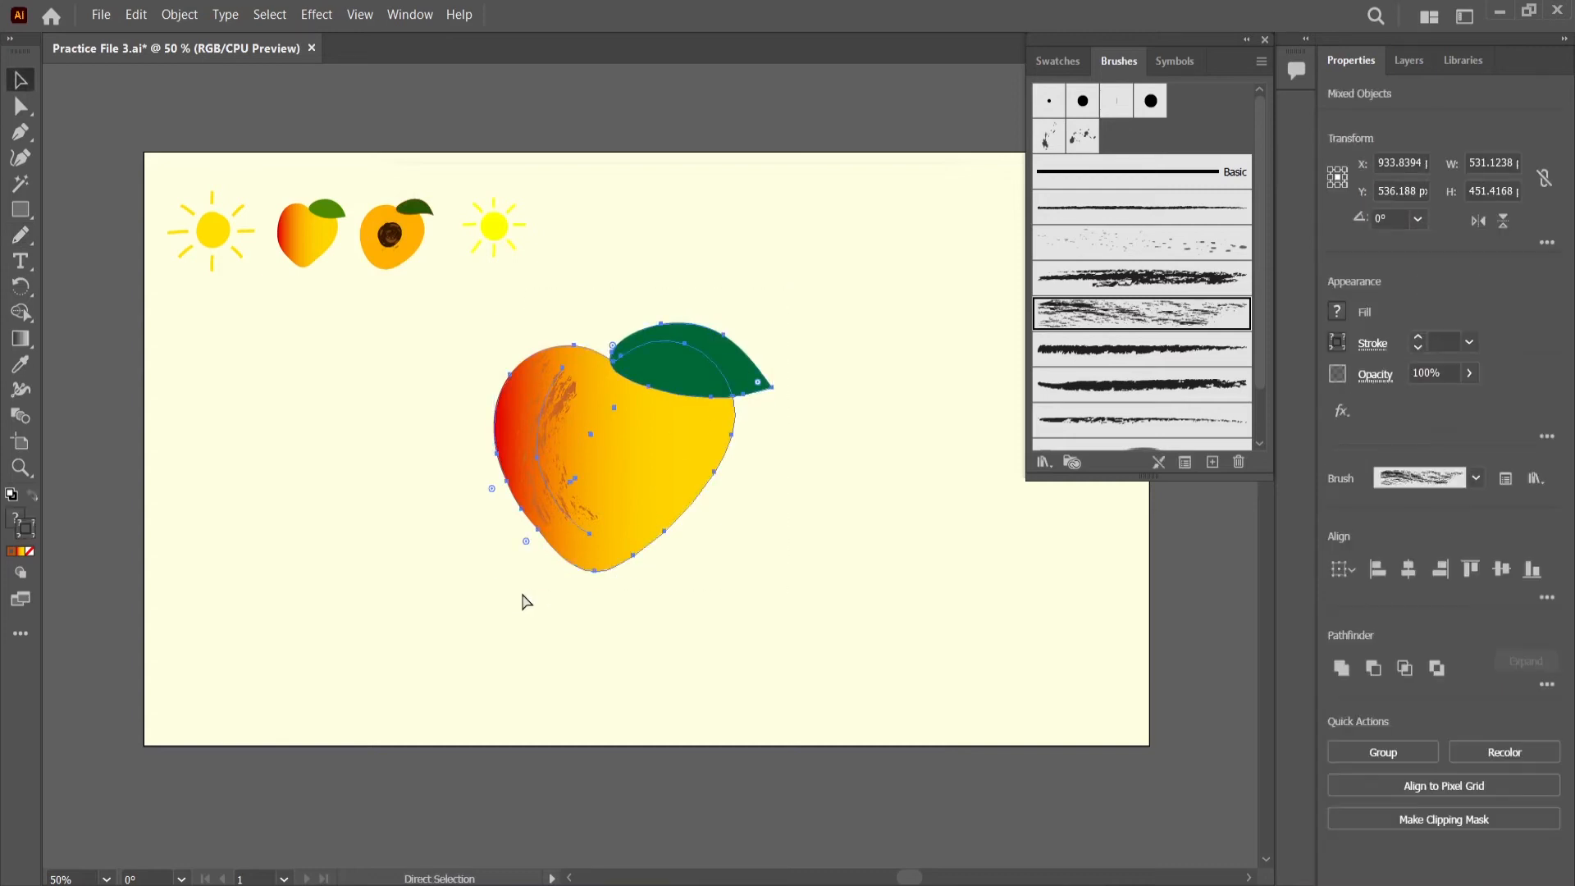
{"action": "key", "text": "ctrl+g"}
{"action": "left_click", "coordinate": [532, 581]}
{"action": "left_click_drag", "start_coordinate": [648, 431], "coordinate": [690, 310]}
{"action": "left_click_drag", "start_coordinate": [690, 310], "coordinate": [320, 422]}
{"action": "left_click", "coordinate": [666, 396]}
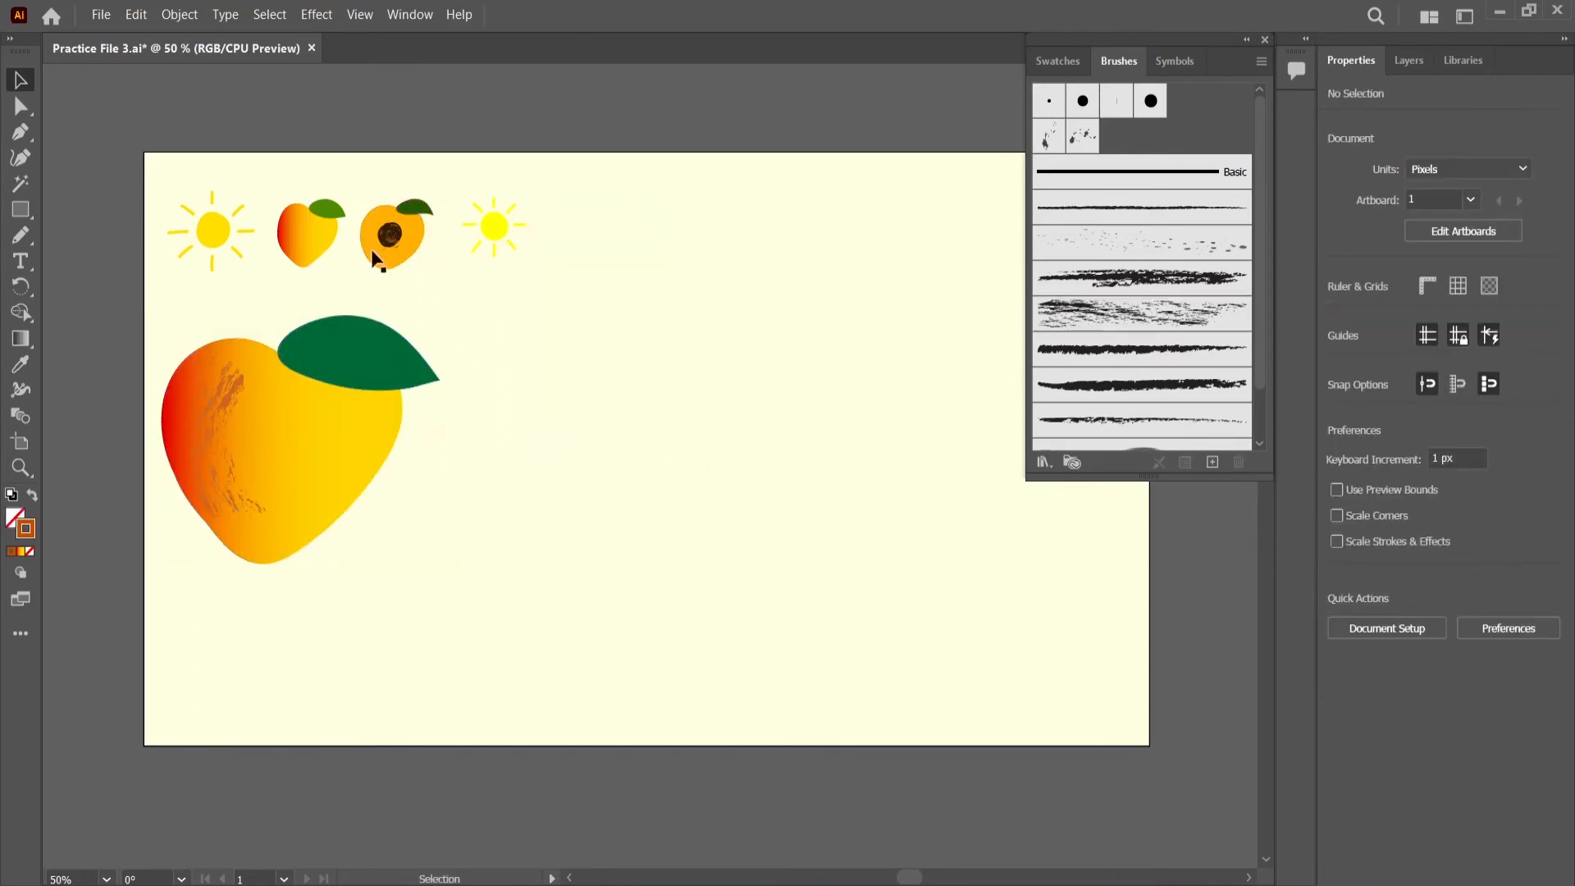
- Paint a solid heart-shaped fruit about 418 by 380 px in the middle of the artboard with the Blob Brush and fill it light orange
{"action": "left_click_drag", "start_coordinate": [21, 235], "coordinate": [107, 257]}
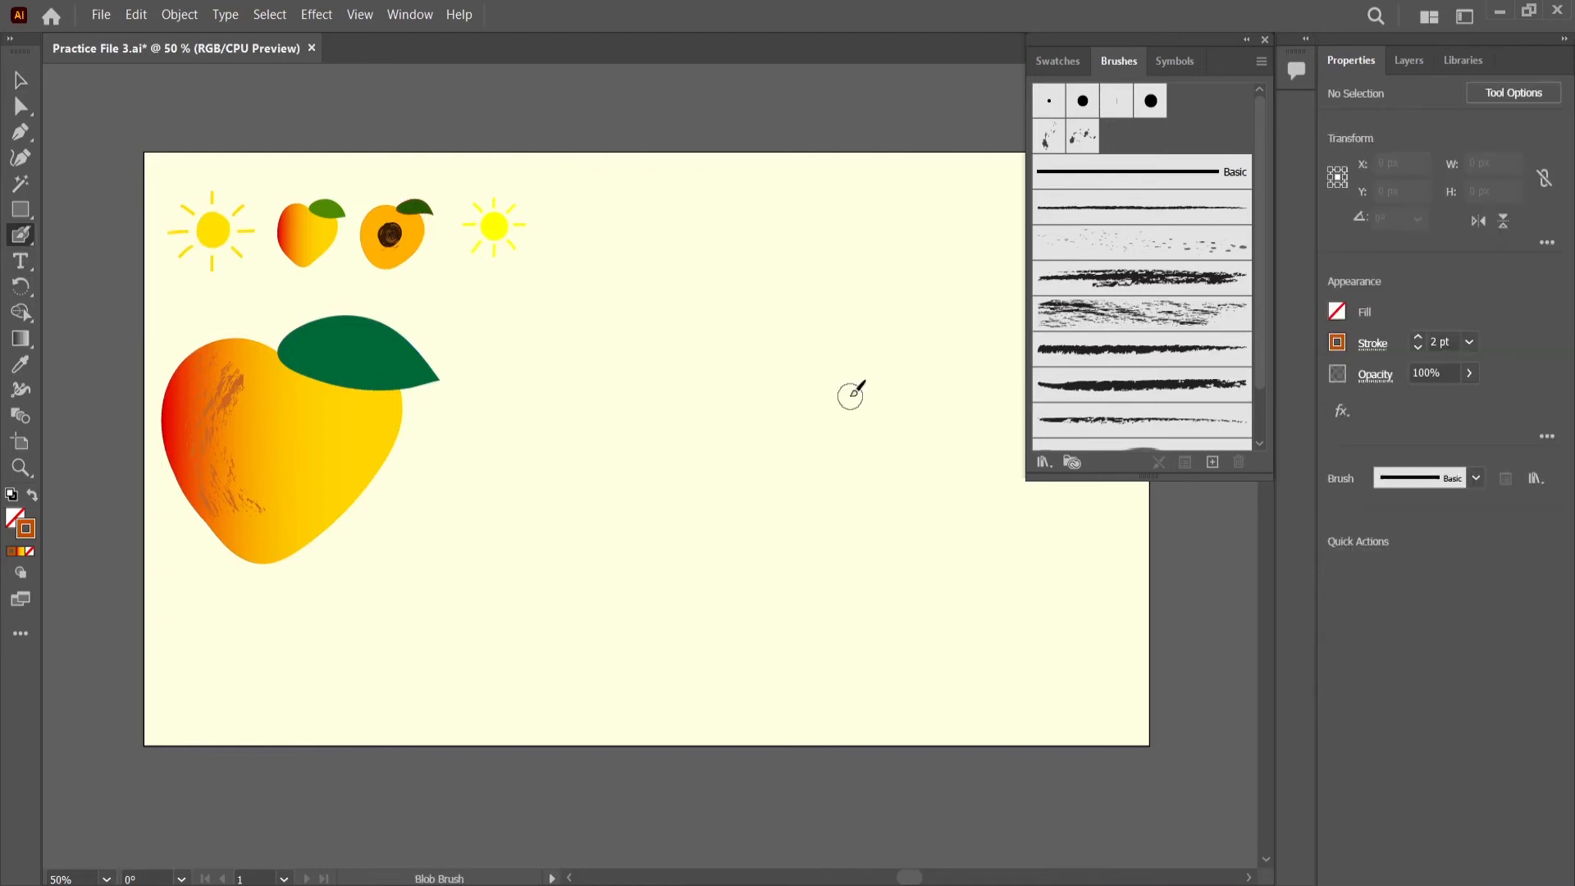
{"action": "mouse_move", "coordinate": [752, 393]}
{"action": "left_mouse_down"}
{"action": "mouse_move", "coordinate": [818, 373]}
{"action": "mouse_move", "coordinate": [827, 409]}
{"action": "mouse_move", "coordinate": [807, 466]}
{"action": "mouse_move", "coordinate": [714, 541]}
{"action": "mouse_move", "coordinate": [674, 520]}
{"action": "mouse_move", "coordinate": [638, 401]}
{"action": "mouse_move", "coordinate": [717, 364]}
{"action": "mouse_move", "coordinate": [732, 381]}
{"action": "mouse_move", "coordinate": [664, 401]}
{"action": "mouse_move", "coordinate": [758, 401]}
{"action": "mouse_move", "coordinate": [658, 420]}
{"action": "mouse_move", "coordinate": [704, 522]}
{"action": "mouse_move", "coordinate": [756, 499]}
{"action": "mouse_move", "coordinate": [815, 415]}
{"action": "mouse_move", "coordinate": [812, 391]}
{"action": "mouse_move", "coordinate": [746, 386]}
{"action": "mouse_move", "coordinate": [777, 392]}
{"action": "mouse_move", "coordinate": [793, 426]}
{"action": "mouse_move", "coordinate": [782, 451]}
{"action": "mouse_move", "coordinate": [790, 394]}
{"action": "mouse_move", "coordinate": [726, 509]}
{"action": "mouse_move", "coordinate": [743, 427]}
{"action": "mouse_move", "coordinate": [711, 443]}
{"action": "left_mouse_up"}
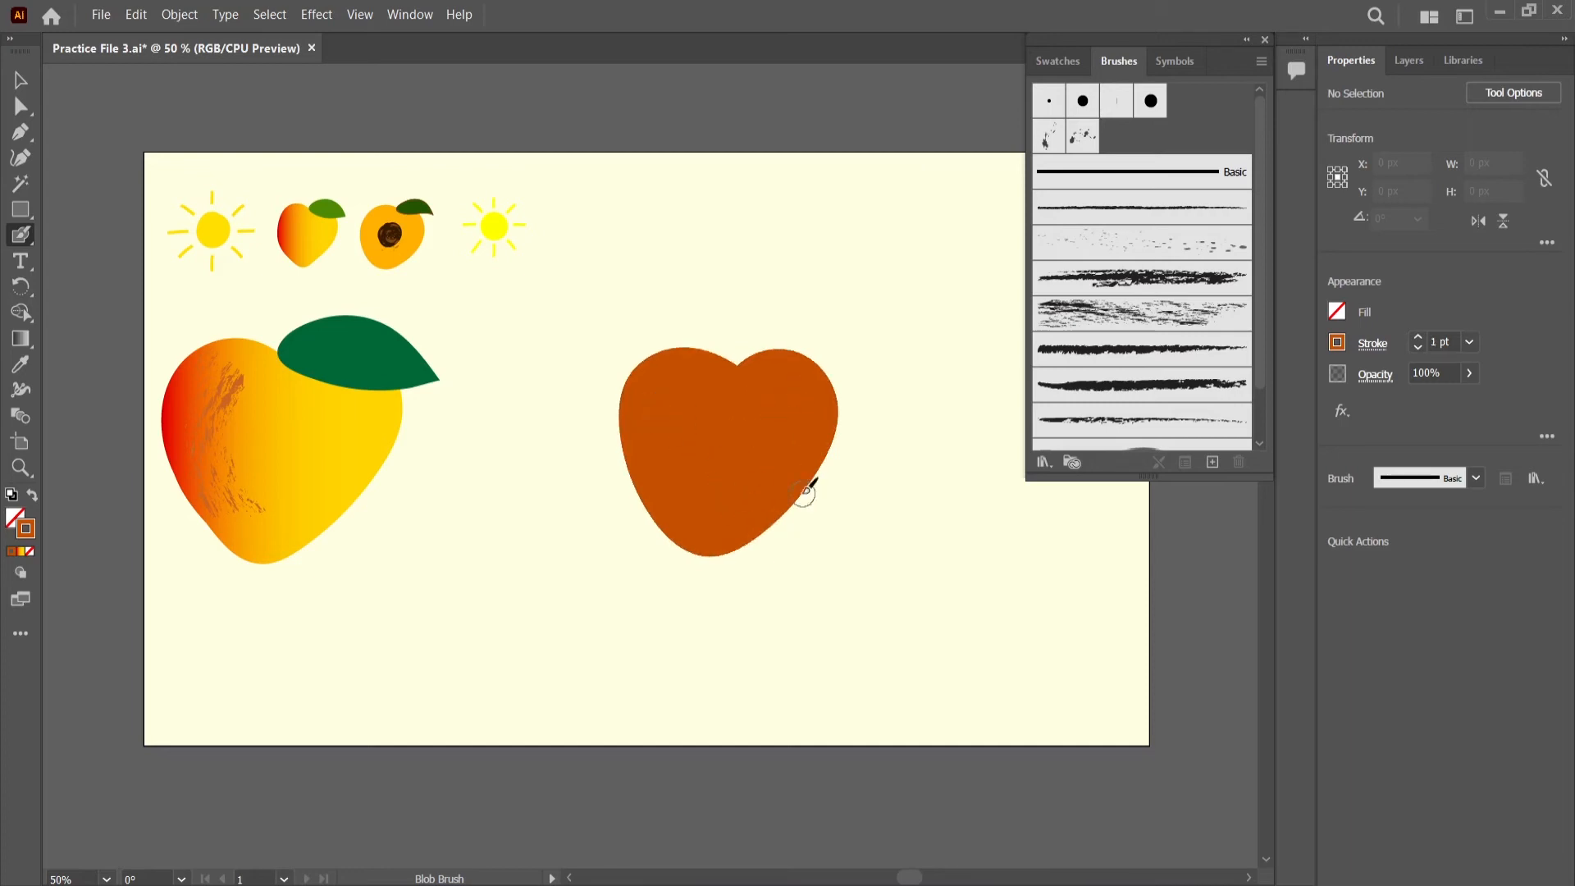
{"action": "key", "text": "v"}
{"action": "left_click", "coordinate": [700, 456]}
{"action": "left_click", "coordinate": [1337, 312]}
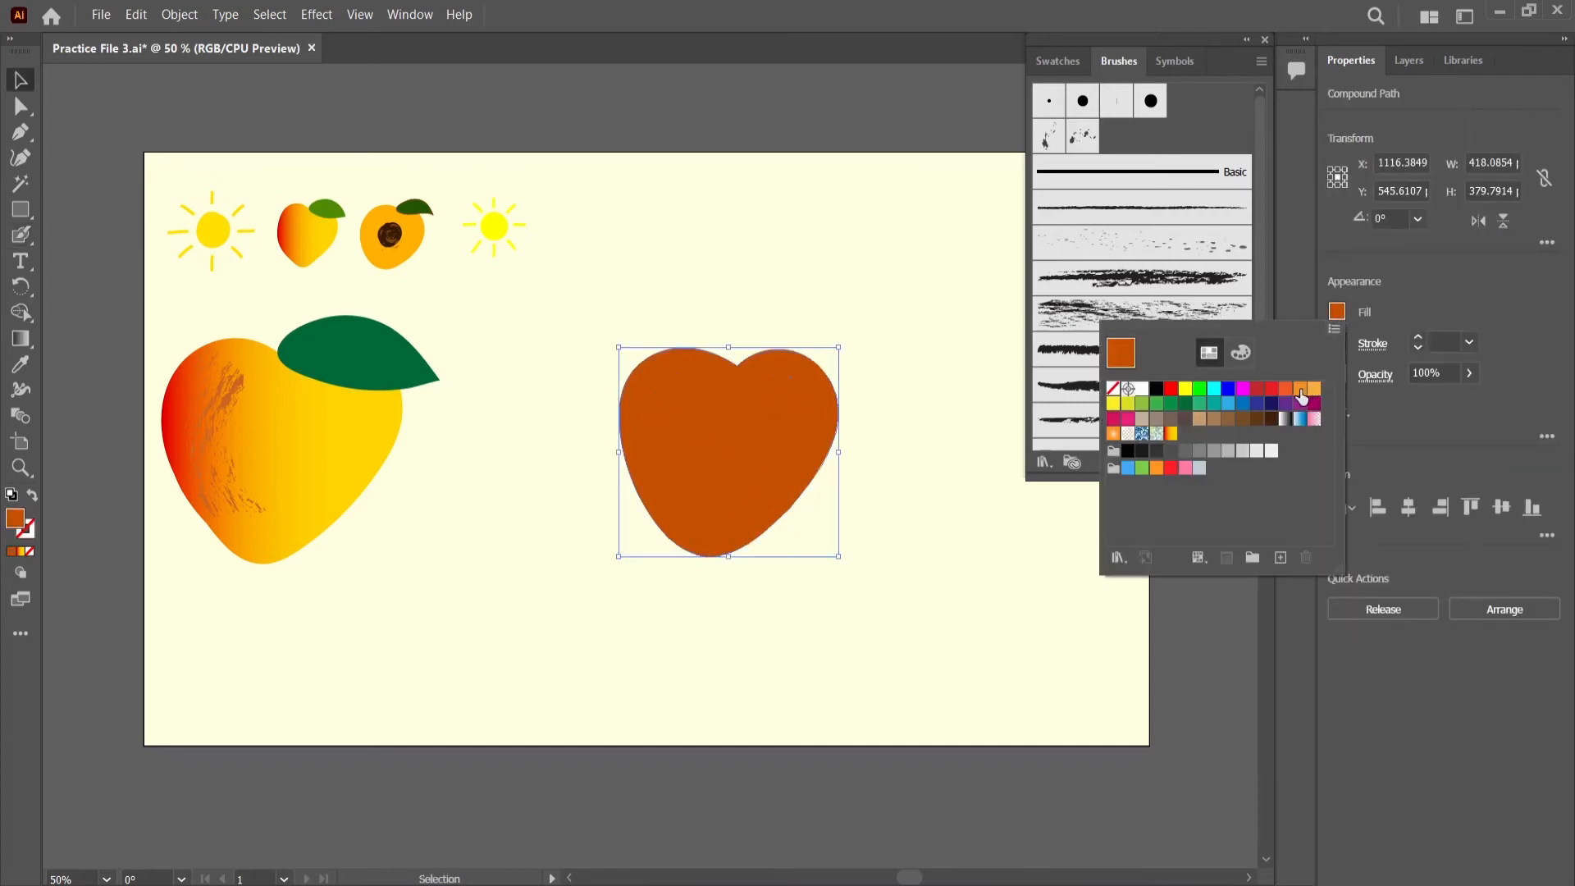
{"action": "left_click", "coordinate": [1301, 391]}
{"action": "left_click", "coordinate": [1314, 388]}
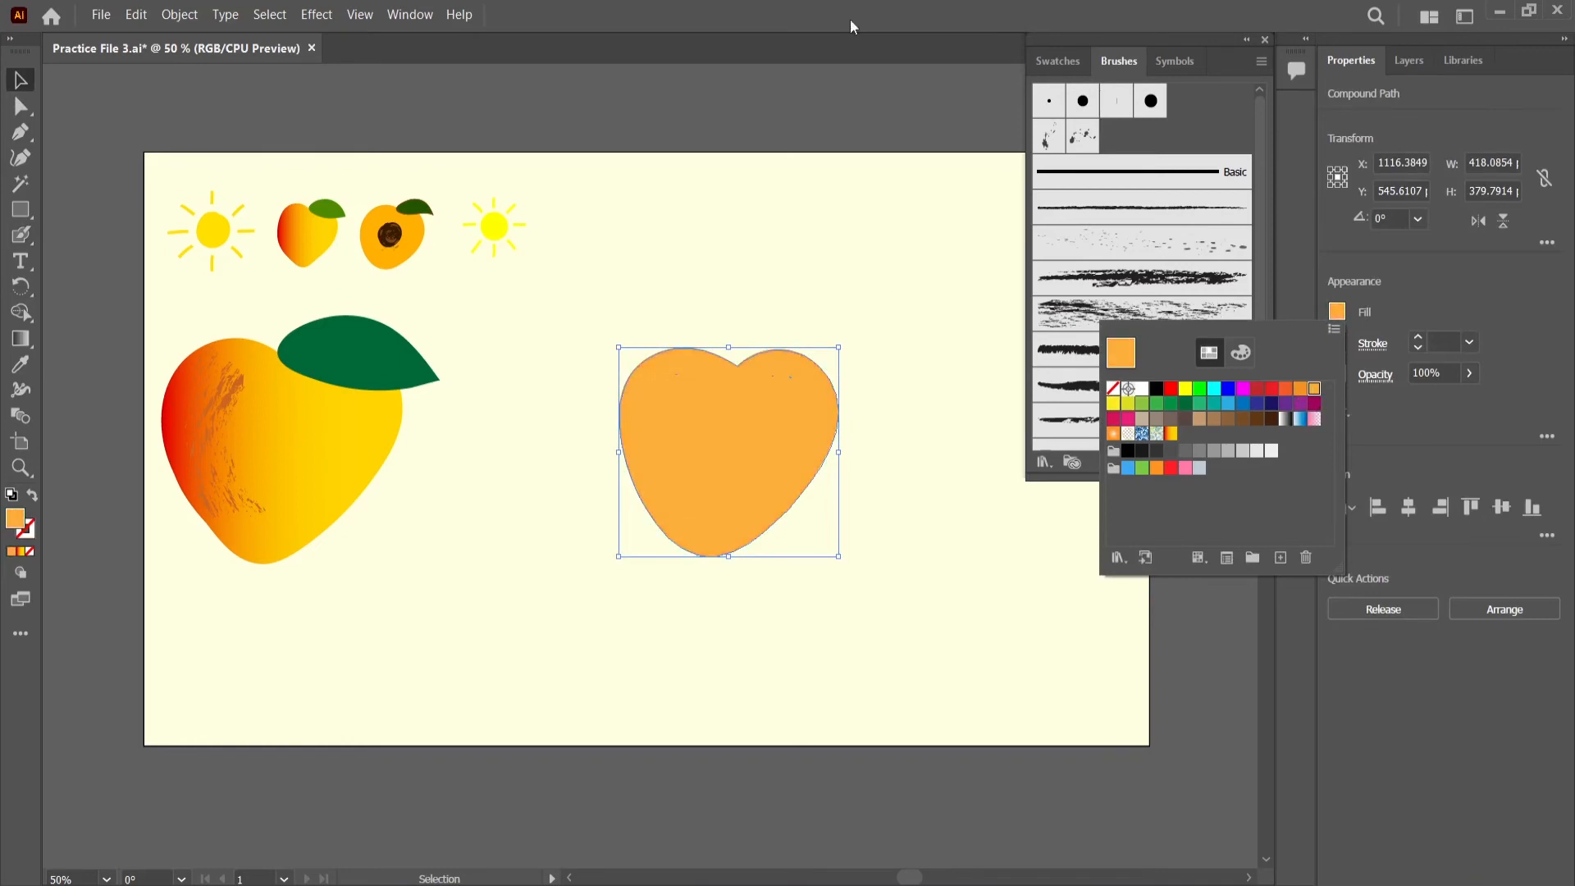
- Paint a round dark brown seed in the centre of the light orange fruit with the Blob Brush, using stroke colour 6D2C00
{"action": "left_click", "coordinate": [19, 240]}
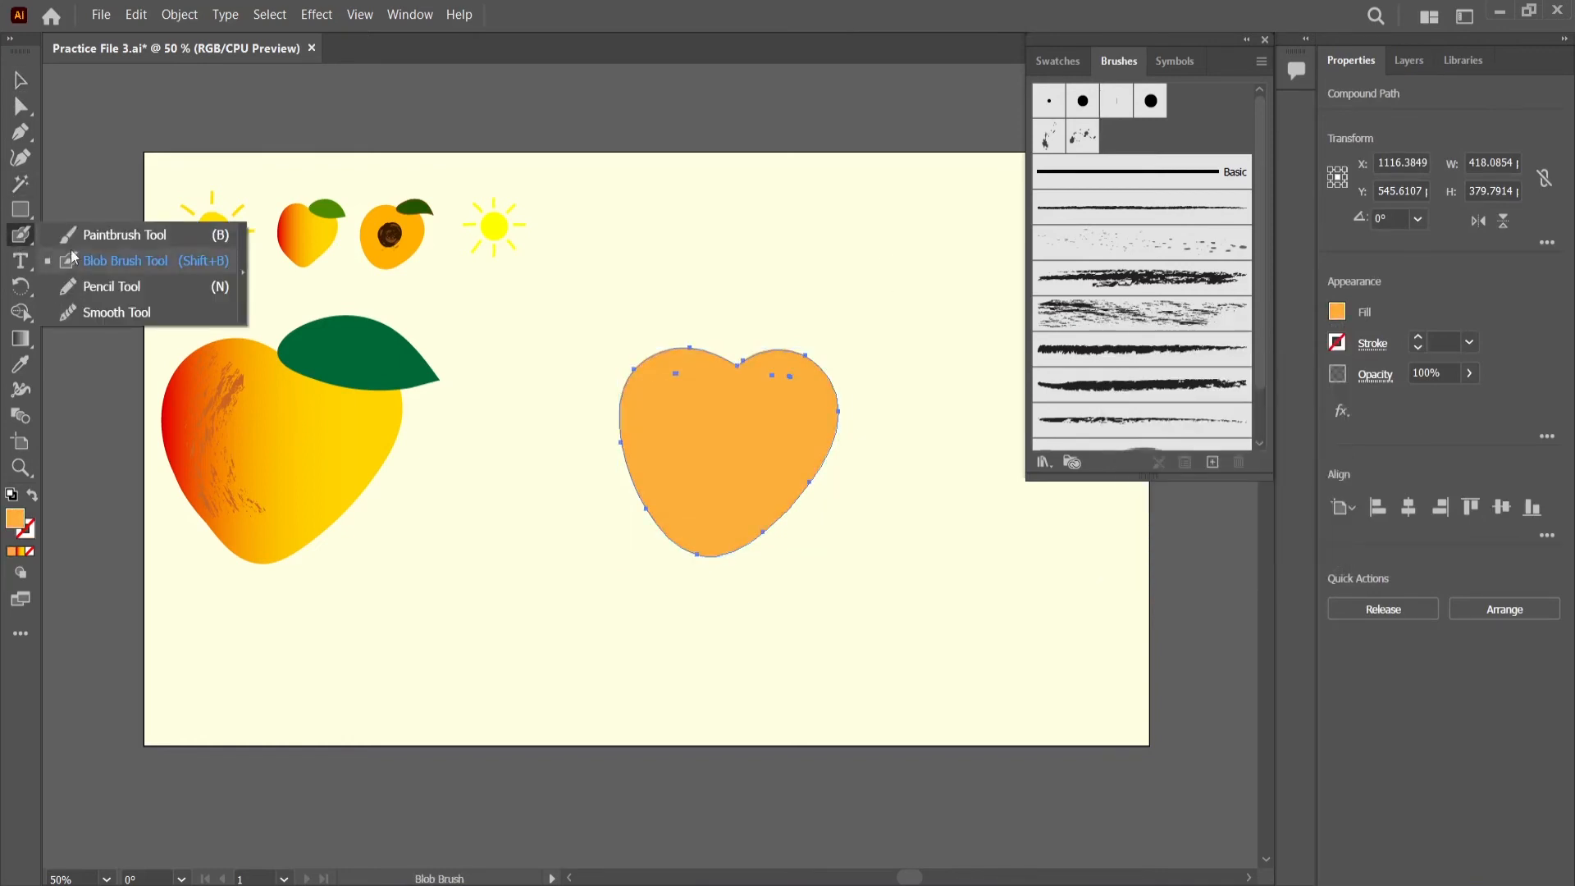
{"action": "left_click", "coordinate": [82, 261]}
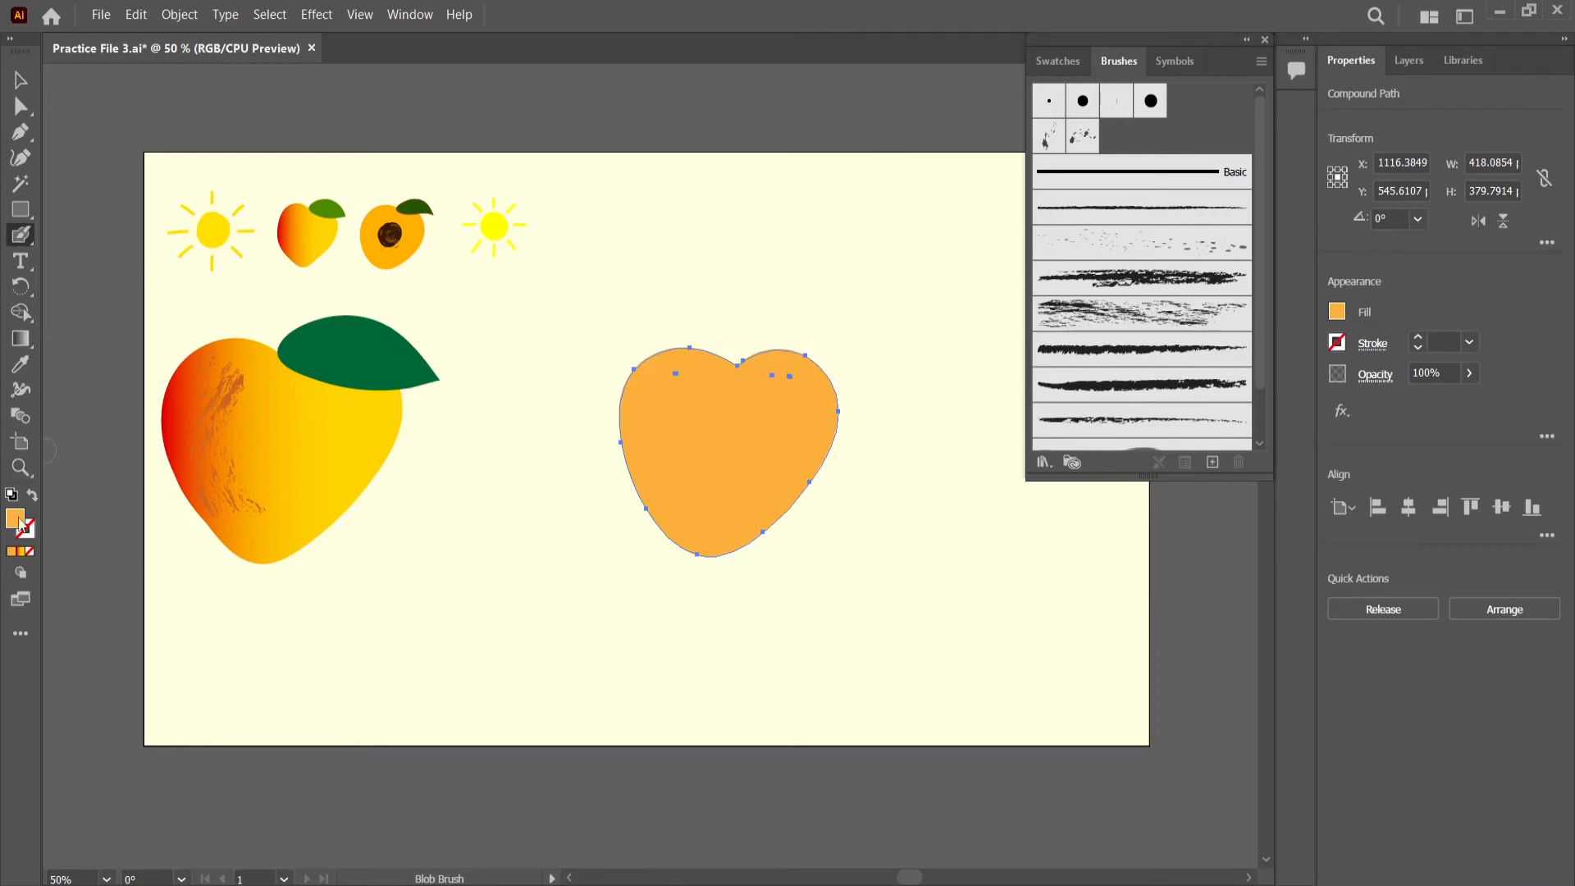
{"action": "key", "text": "v"}
{"action": "key", "text": "ctrl+shift+a"}
{"action": "key", "text": "F6"}
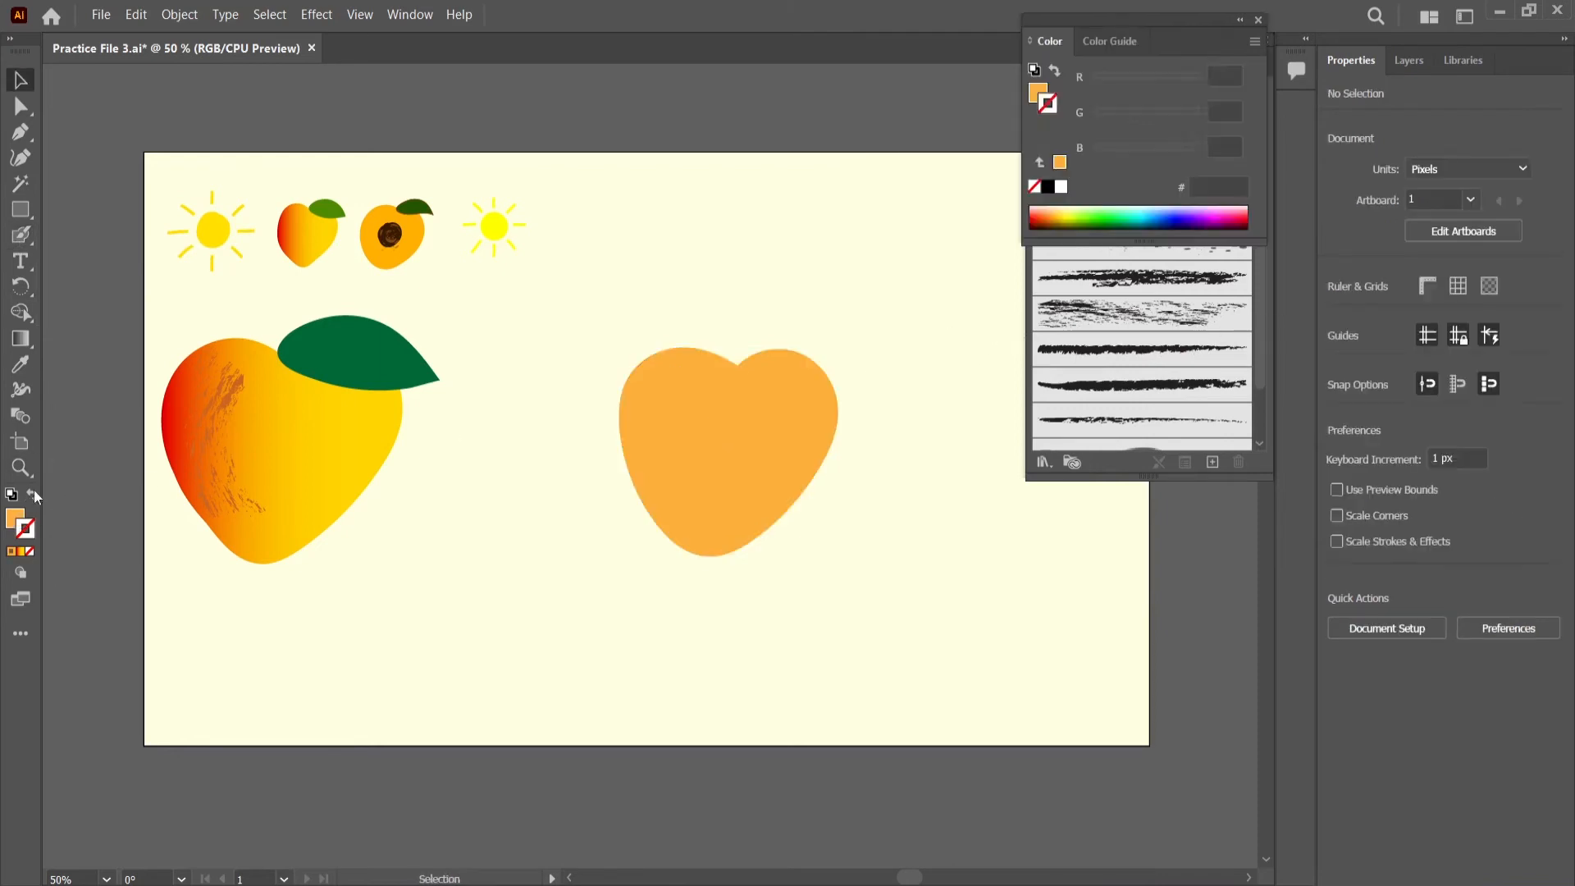
{"action": "double_click", "coordinate": [25, 528]}
{"action": "type", "text": "6D2C00"}
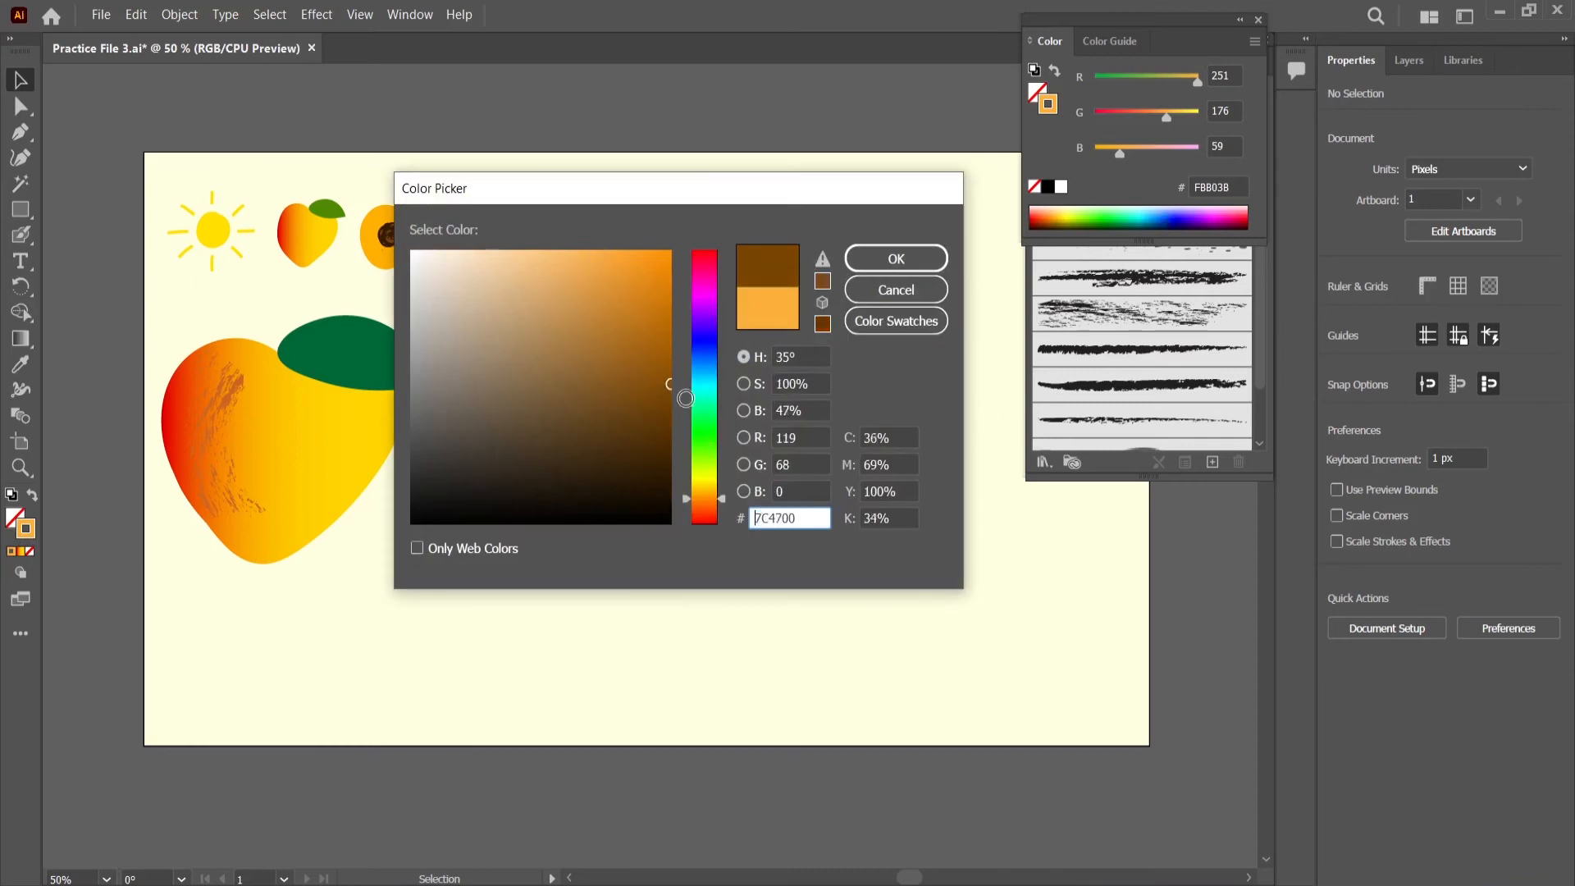
{"action": "key", "text": "Return"}
{"action": "key", "text": "shift+b"}
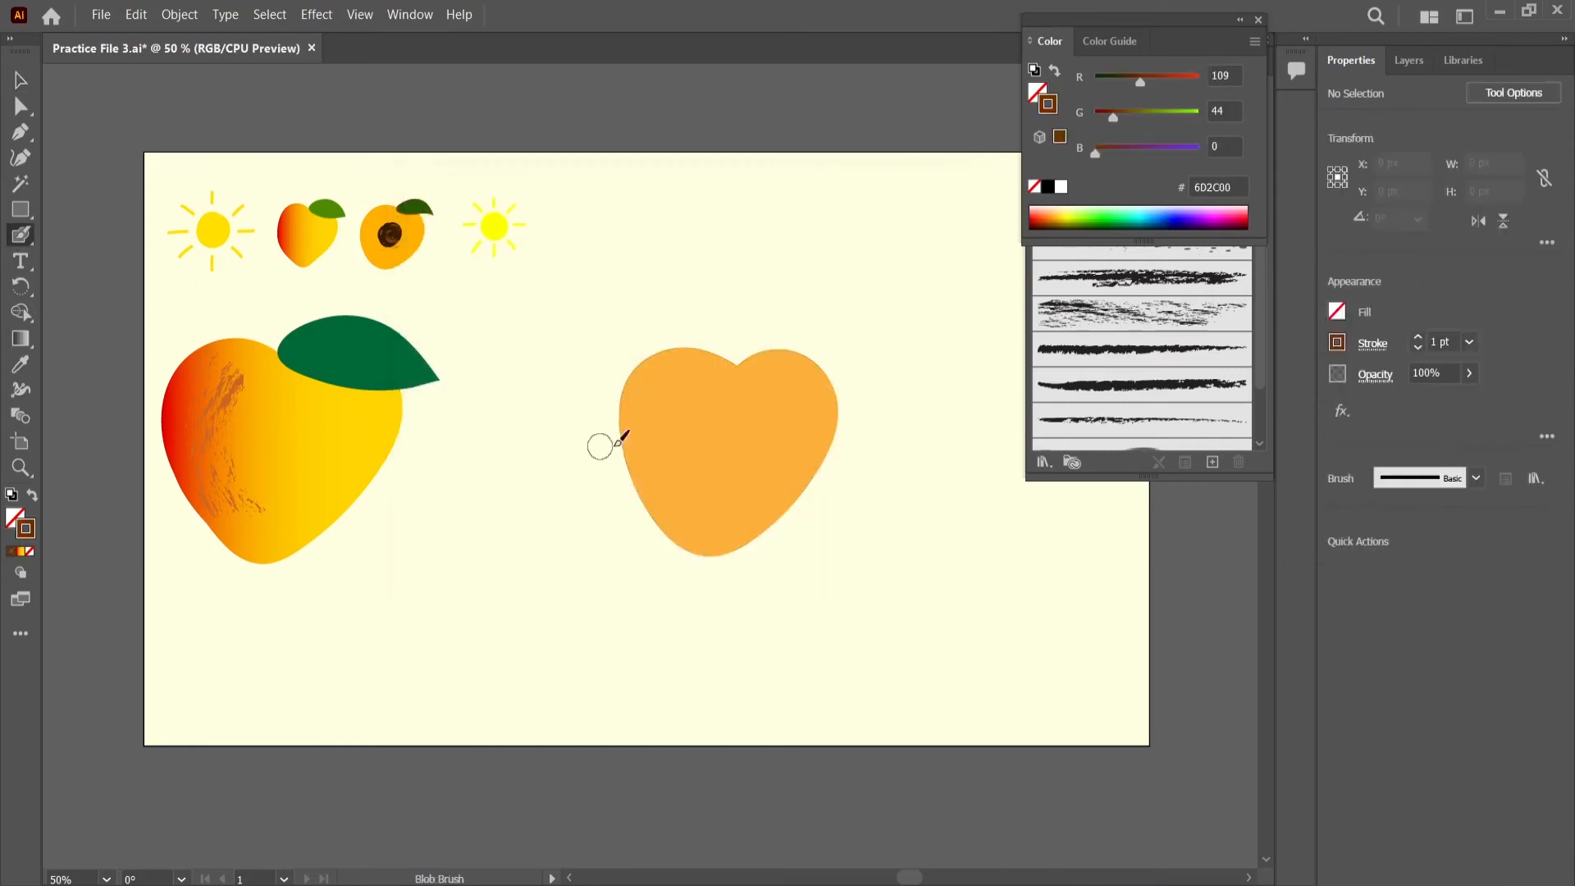
{"action": "mouse_move", "coordinate": [730, 407]}
{"action": "left_mouse_down"}
{"action": "mouse_move", "coordinate": [696, 447]}
{"action": "mouse_move", "coordinate": [723, 462]}
{"action": "mouse_move", "coordinate": [740, 430]}
{"action": "mouse_move", "coordinate": [735, 454]}
{"action": "mouse_move", "coordinate": [726, 414]}
{"action": "mouse_move", "coordinate": [711, 469]}
{"action": "mouse_move", "coordinate": [748, 447]}
{"action": "mouse_move", "coordinate": [714, 424]}
{"action": "mouse_move", "coordinate": [697, 462]}
{"action": "mouse_move", "coordinate": [727, 490]}
{"action": "left_mouse_up"}
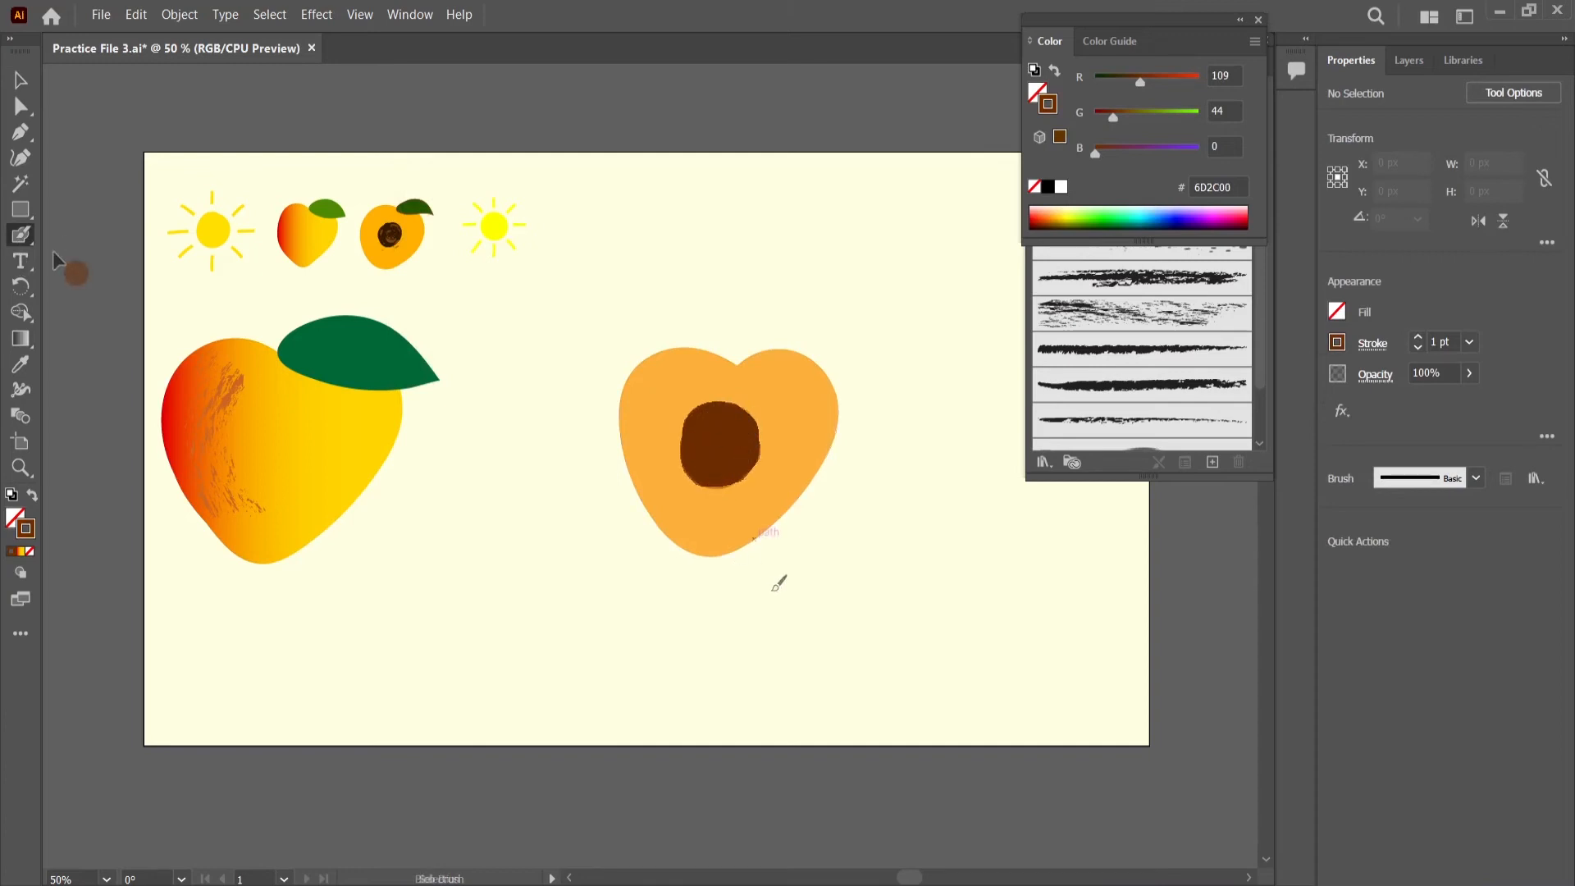
- Draw a spiral path about 105 by 117 px inside the brown seed with the Pencil tool
{"action": "left_click", "coordinate": [22, 235]}
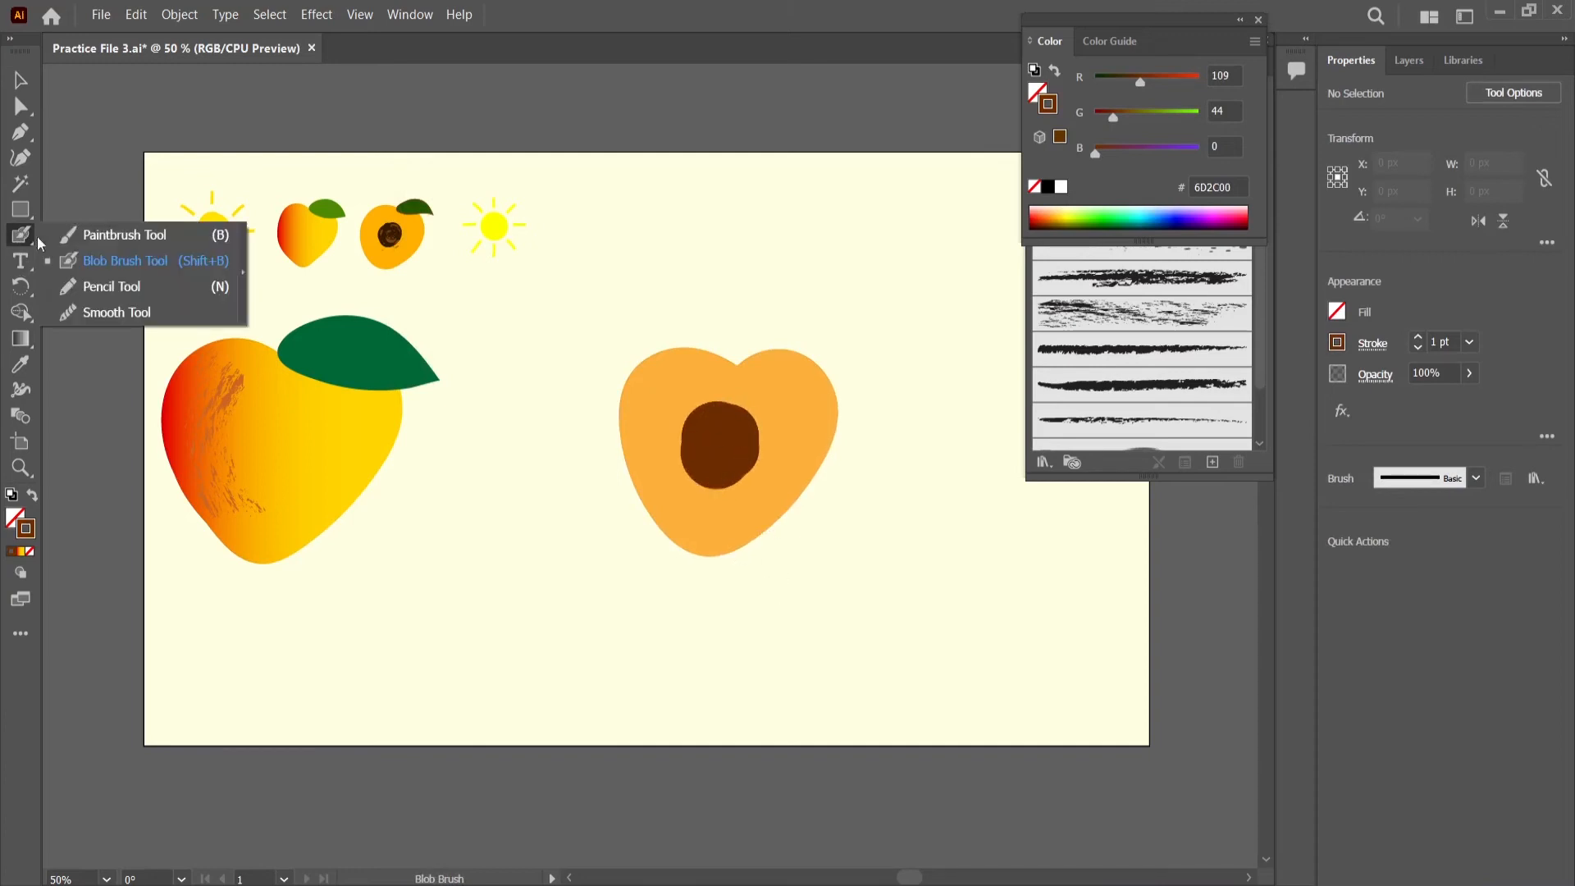
{"action": "left_click", "coordinate": [104, 287]}
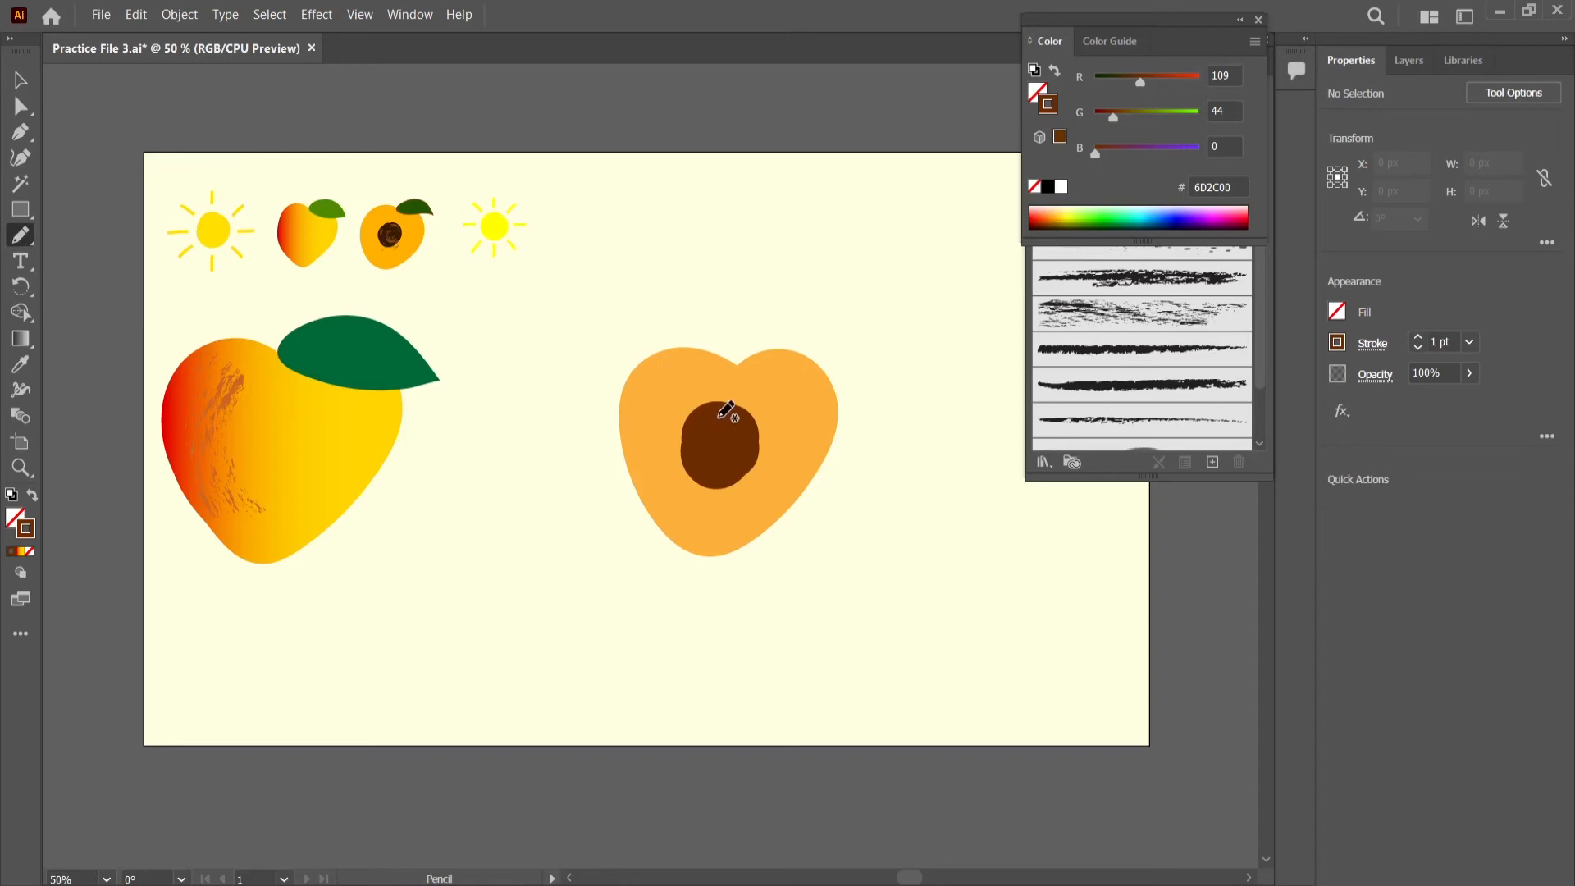
{"action": "mouse_move", "coordinate": [716, 412]}
{"action": "left_mouse_down"}
{"action": "mouse_move", "coordinate": [697, 420]}
{"action": "mouse_move", "coordinate": [704, 474]}
{"action": "mouse_move", "coordinate": [736, 473]}
{"action": "mouse_move", "coordinate": [745, 442]}
{"action": "mouse_move", "coordinate": [718, 414]}
{"action": "mouse_move", "coordinate": [704, 443]}
{"action": "mouse_move", "coordinate": [731, 461]}
{"action": "mouse_move", "coordinate": [735, 433]}
{"action": "mouse_move", "coordinate": [722, 449]}
{"action": "left_mouse_up"}
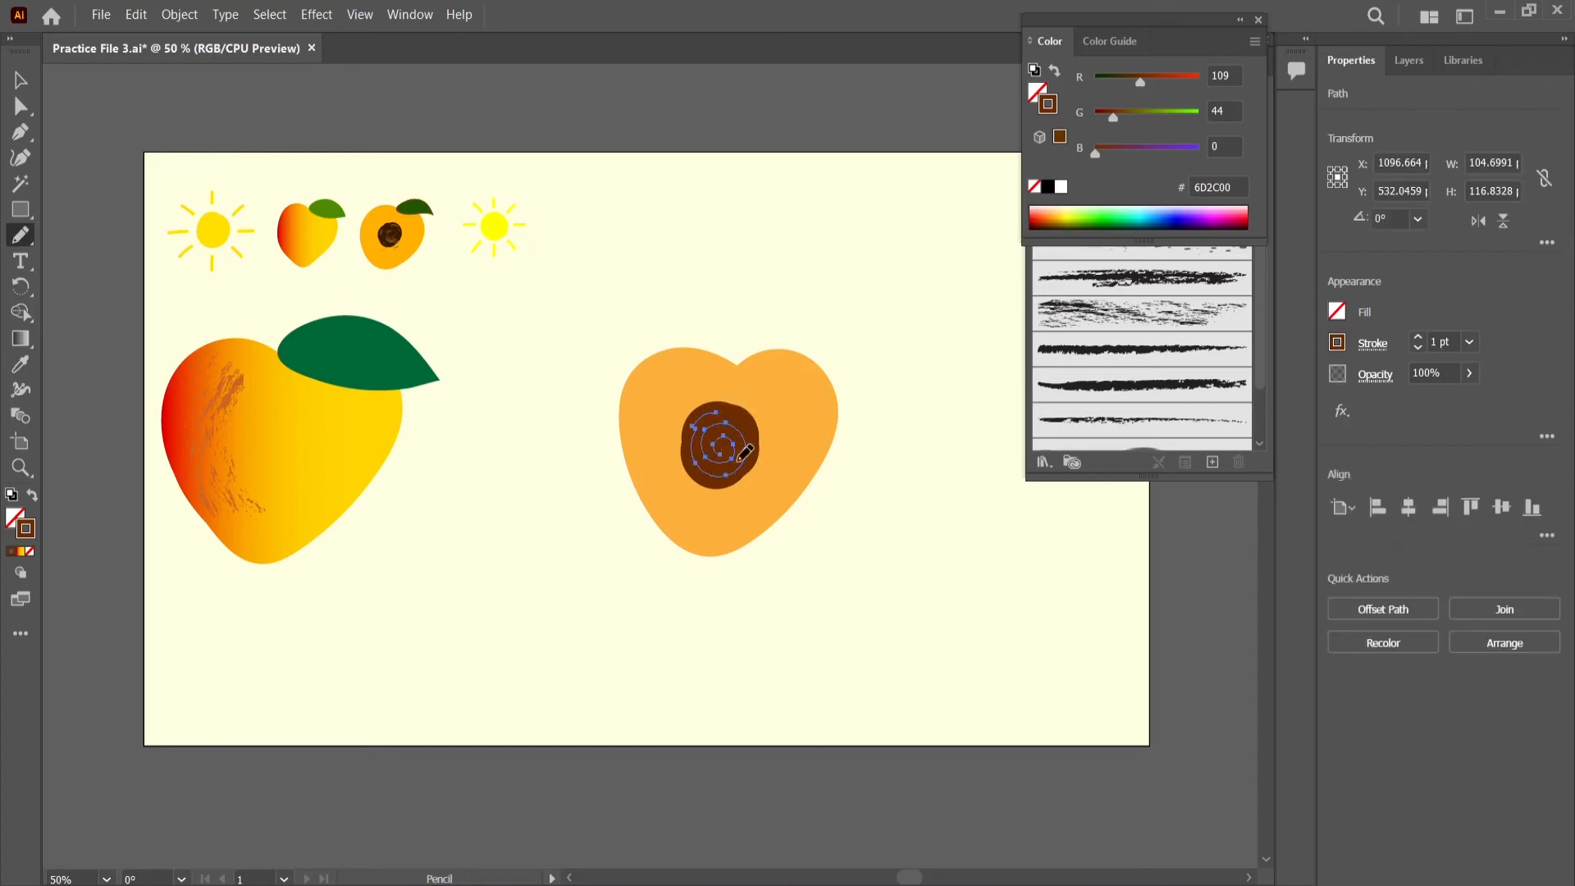
- Apply the coarse charcoal-texture art brush to the spiral in the seed and set its stroke colour to brown 893700
{"action": "left_click", "coordinate": [1131, 322]}
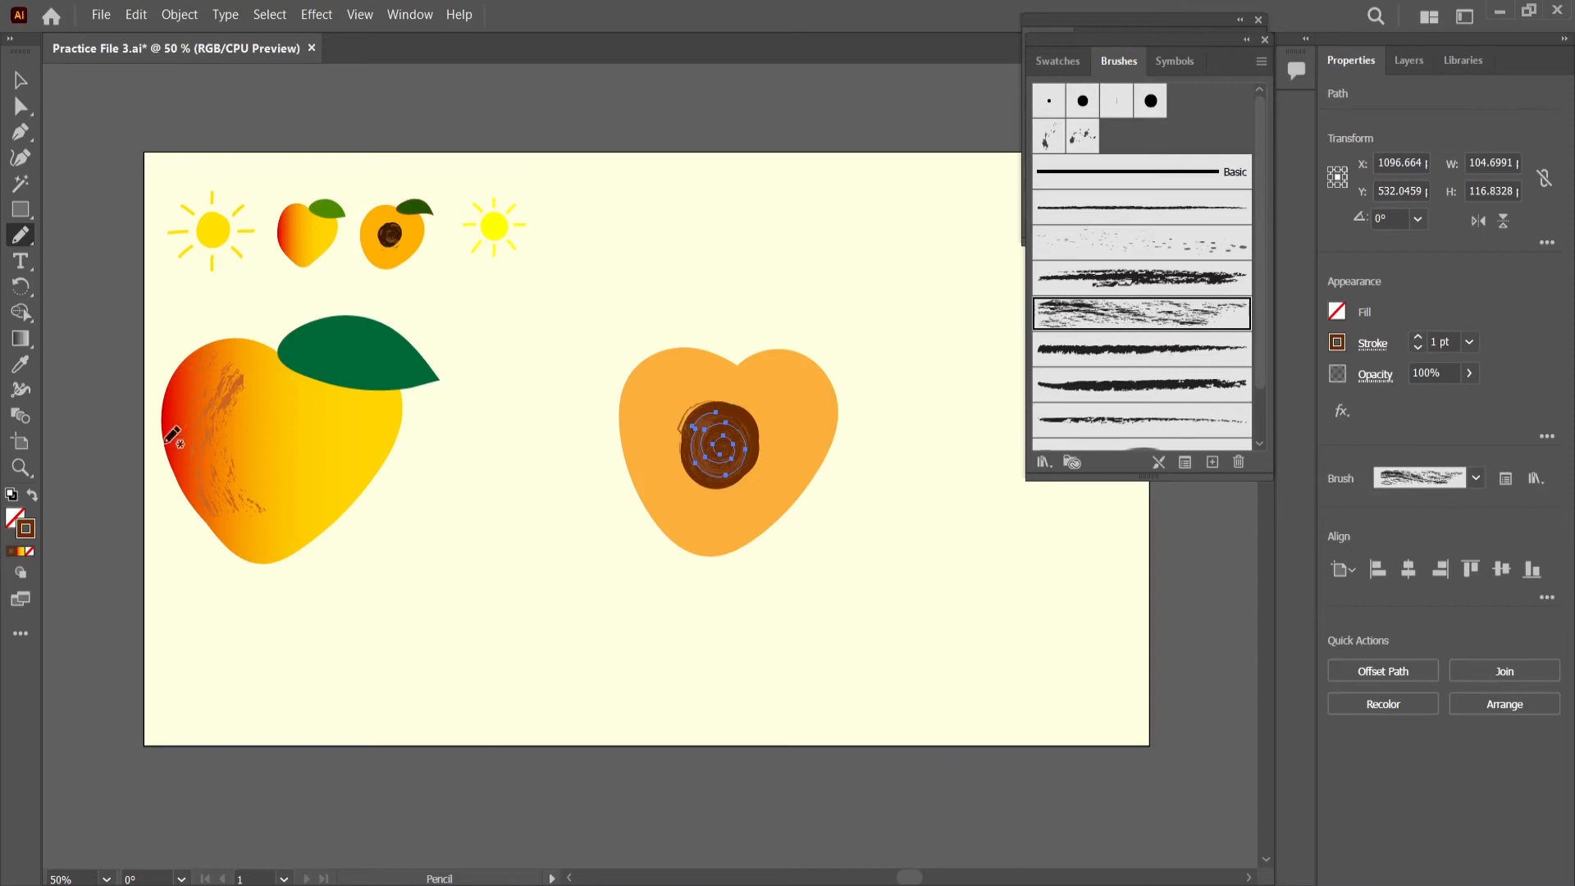
{"action": "double_click", "coordinate": [25, 528]}
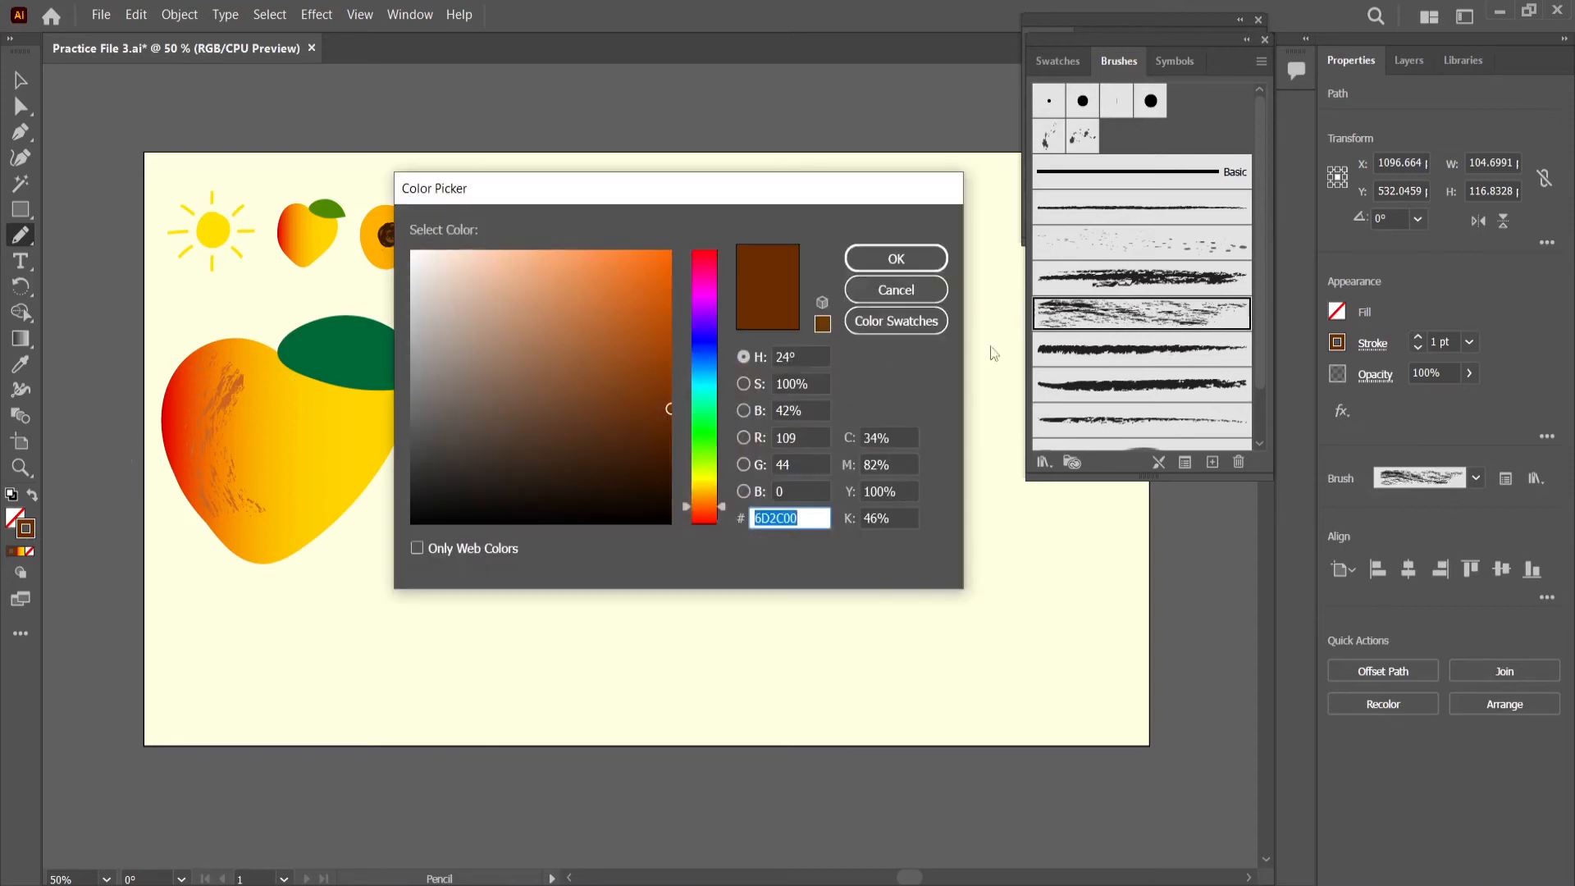
{"action": "left_click", "coordinate": [668, 376]}
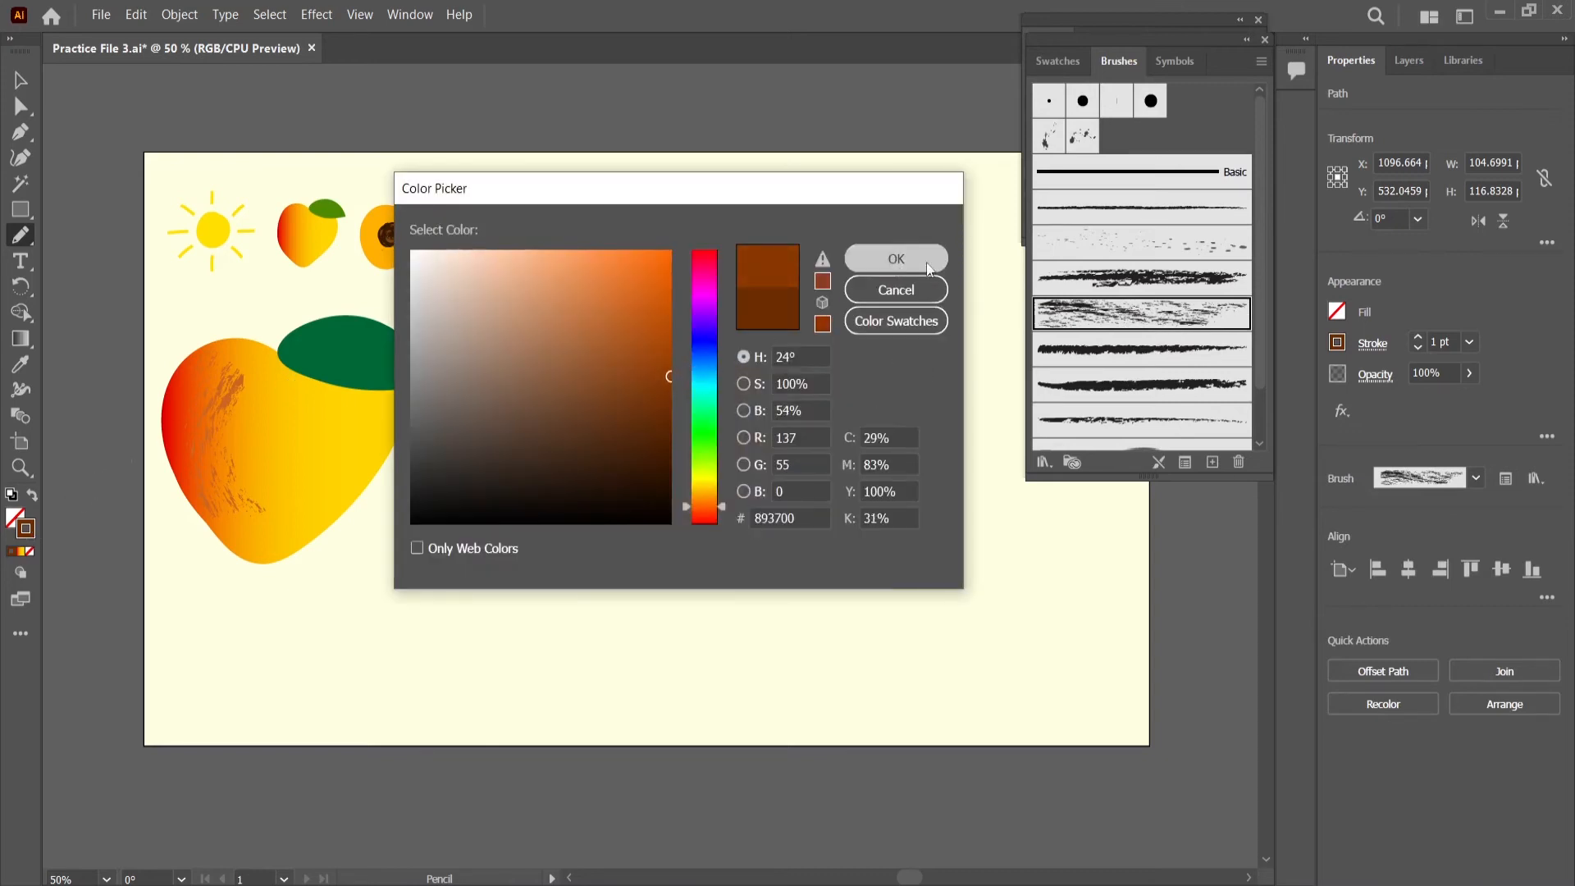
{"action": "left_click", "coordinate": [895, 258]}
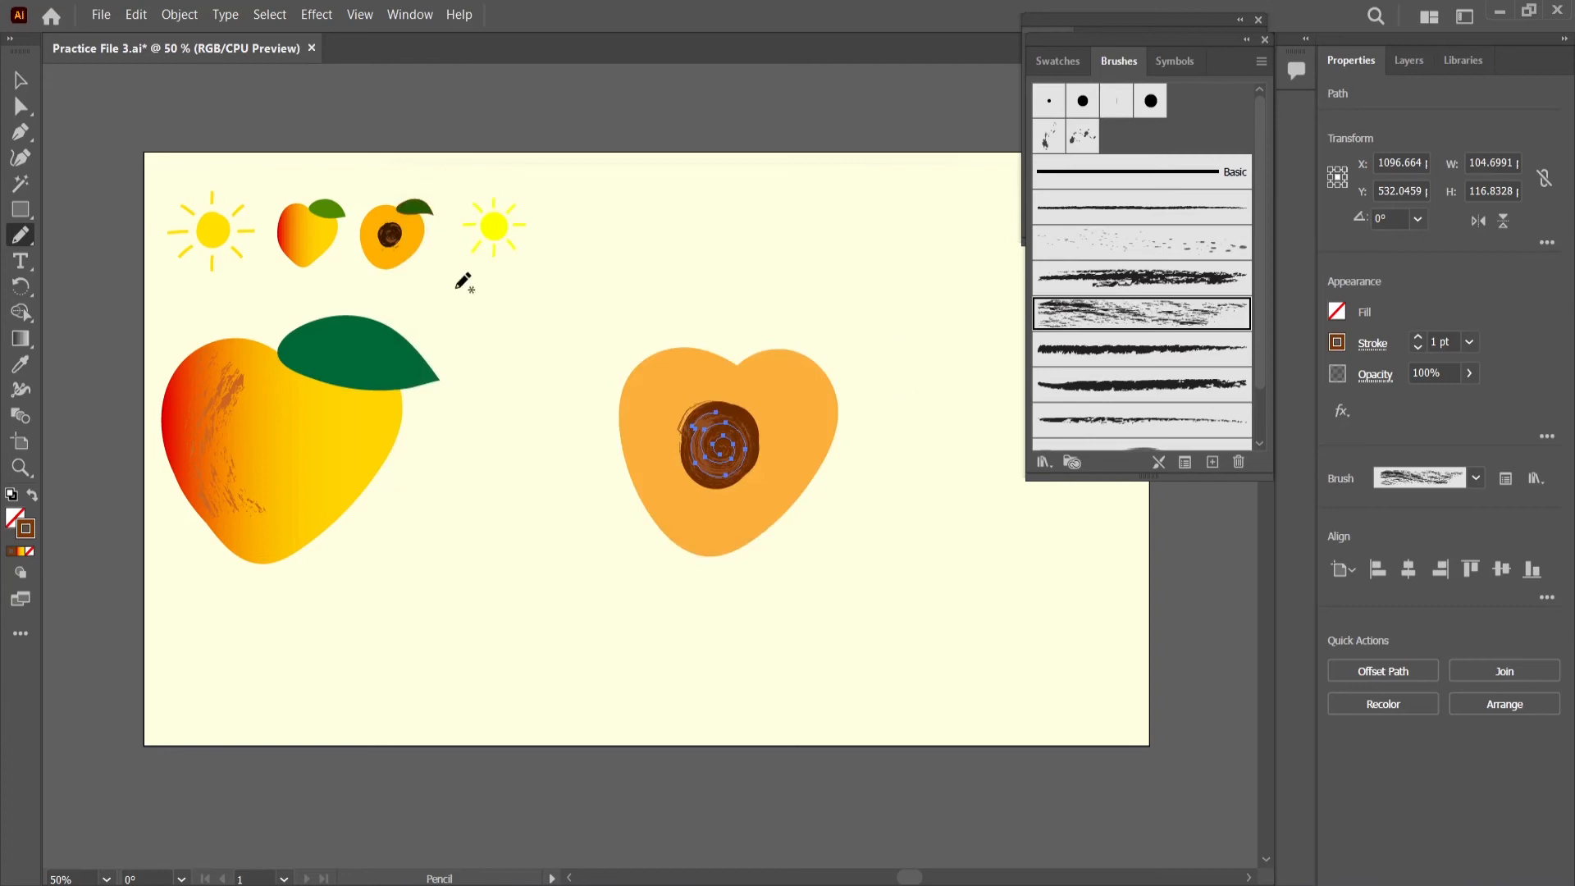
{"action": "left_click", "coordinate": [21, 80]}
{"action": "left_click", "coordinate": [156, 90]}
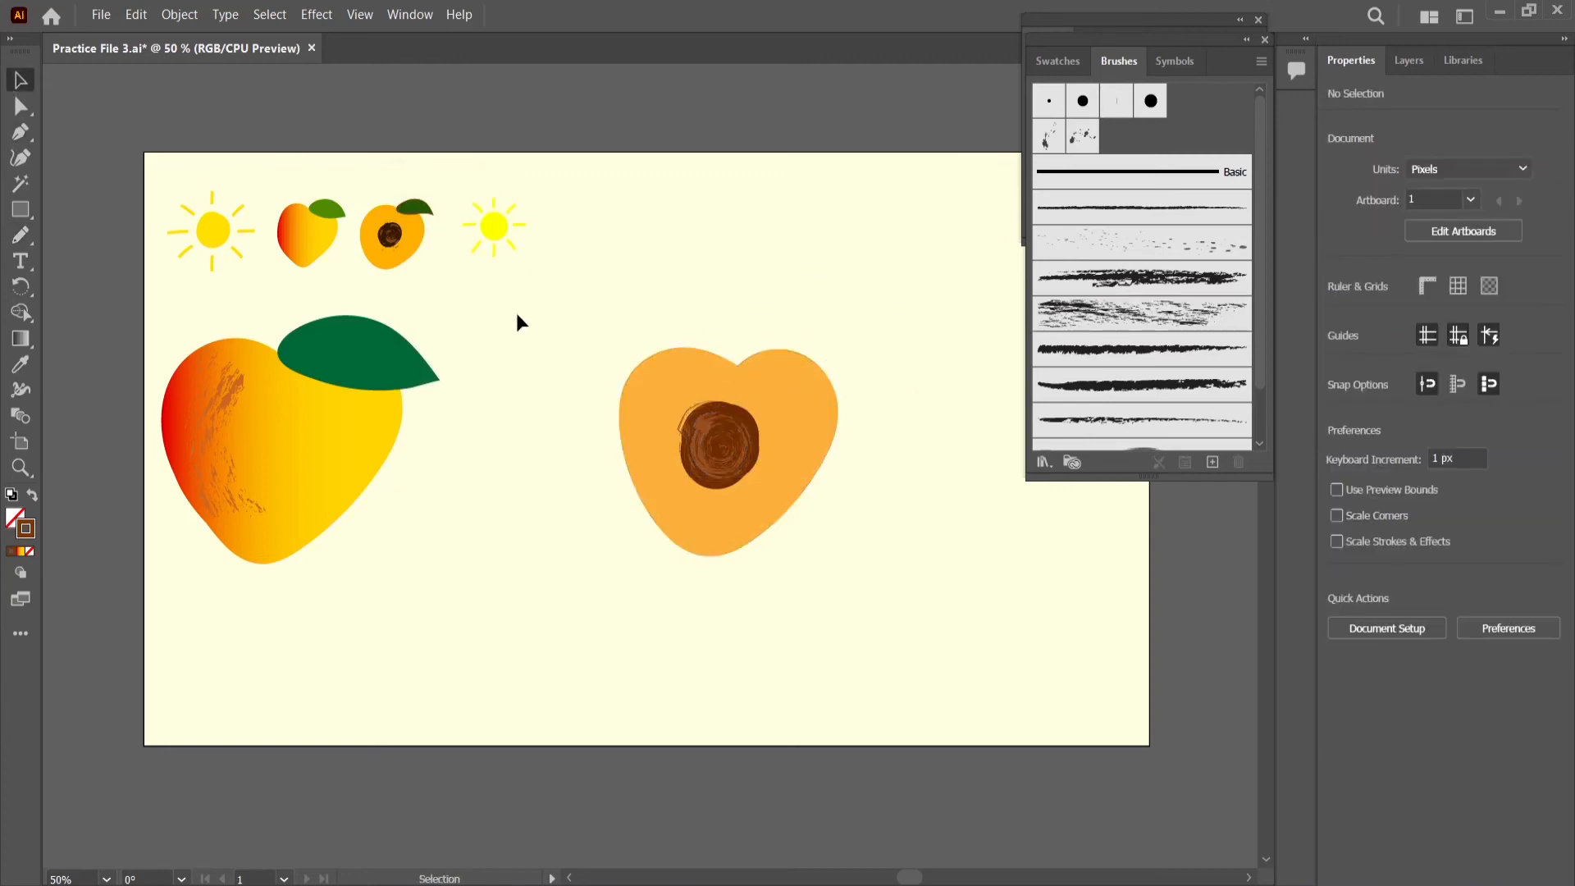
- Draw a leaf about 256 by 107 px above the halved fruit with the Pencil tool and fill it dark green 005B06
{"action": "mouse_move", "coordinate": [20, 236]}
{"action": "left_mouse_down"}
{"action": "mouse_move", "coordinate": [82, 237]}
{"action": "mouse_move", "coordinate": [90, 286]}
{"action": "left_mouse_up"}
{"action": "mouse_move", "coordinate": [666, 305]}
{"action": "left_mouse_down"}
{"action": "mouse_move", "coordinate": [733, 271]}
{"action": "mouse_move", "coordinate": [791, 312]}
{"action": "mouse_move", "coordinate": [666, 305]}
{"action": "left_mouse_up"}
{"action": "left_click", "coordinate": [32, 495]}
{"action": "double_click", "coordinate": [15, 518]}
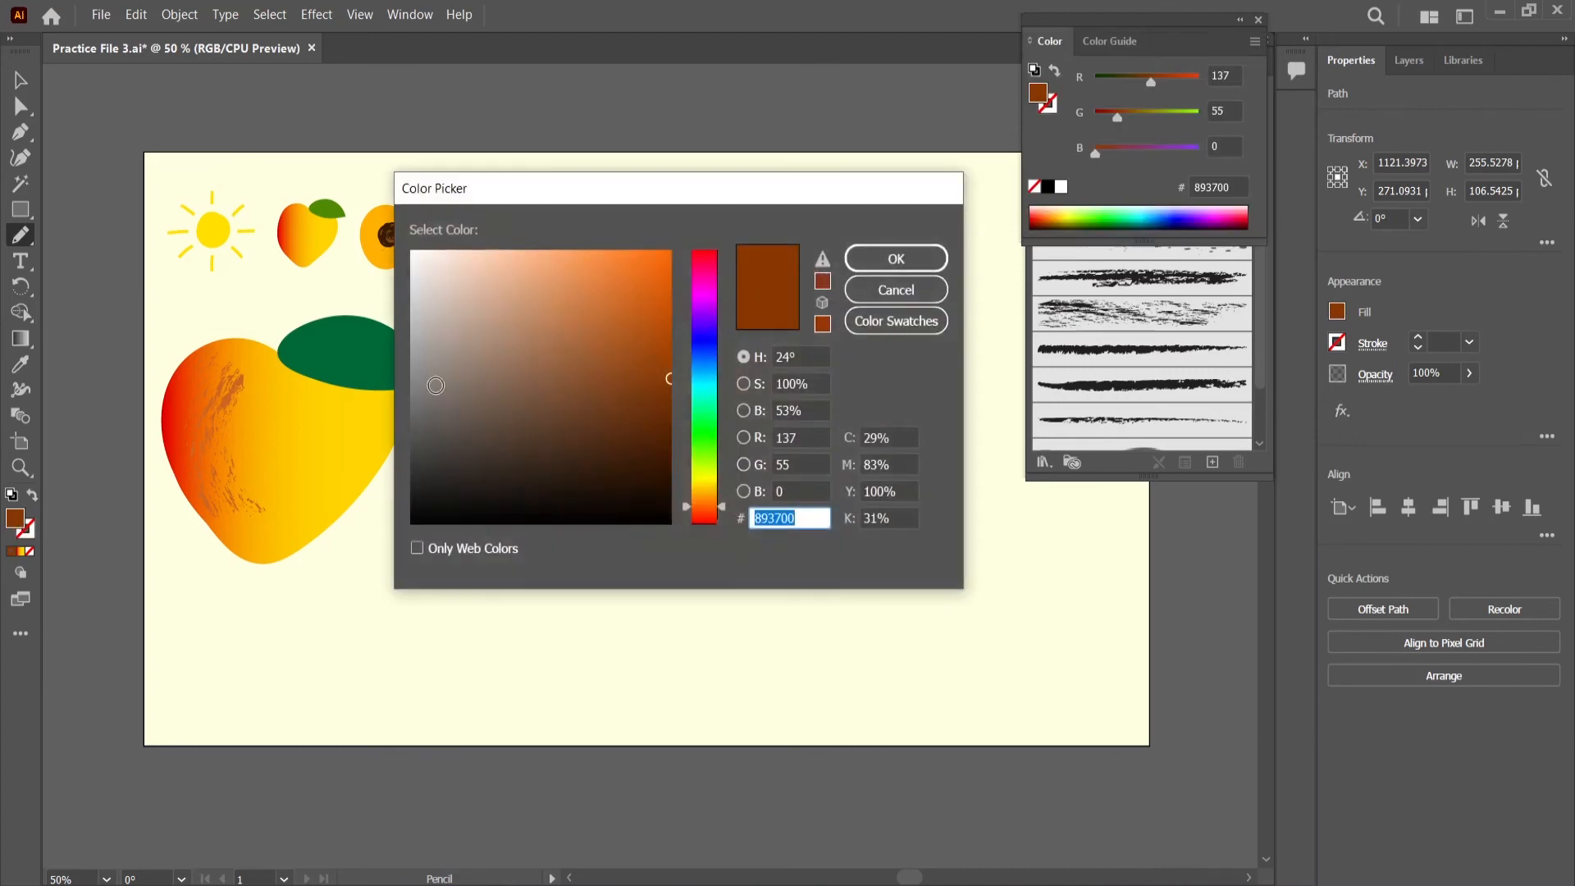
{"action": "left_click", "coordinate": [703, 469]}
{"action": "left_click", "coordinate": [670, 428]}
{"action": "left_click", "coordinate": [703, 429]}
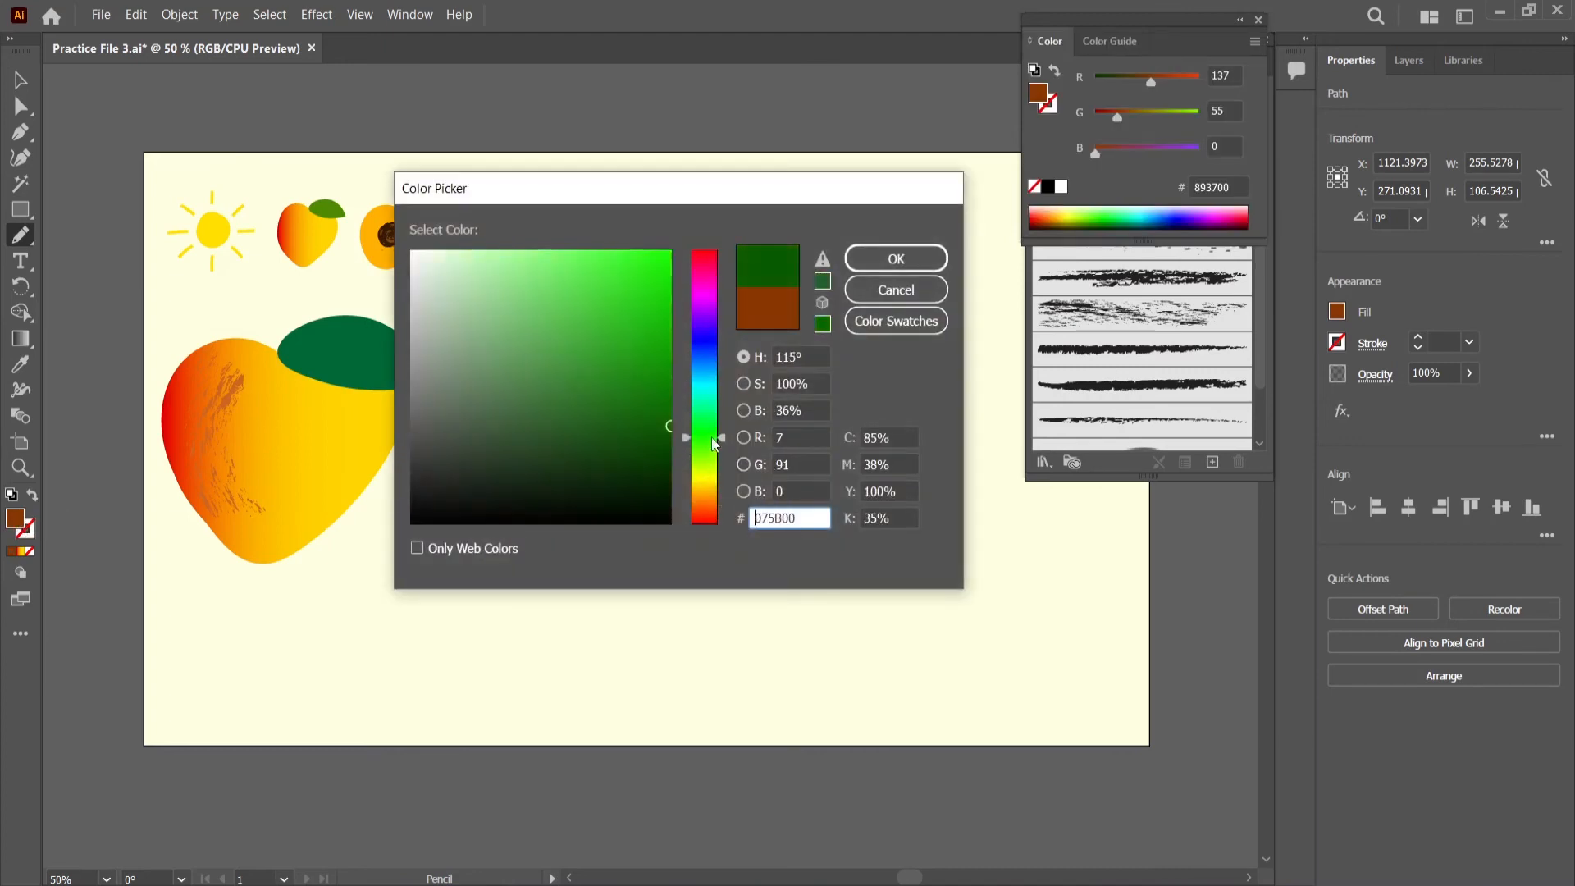
{"action": "left_click", "coordinate": [896, 258]}
- Move the dark green leaf onto the upper right edge of the halved fruit
{"action": "key", "text": "v"}
{"action": "left_click_drag", "start_coordinate": [734, 316], "coordinate": [805, 348]}
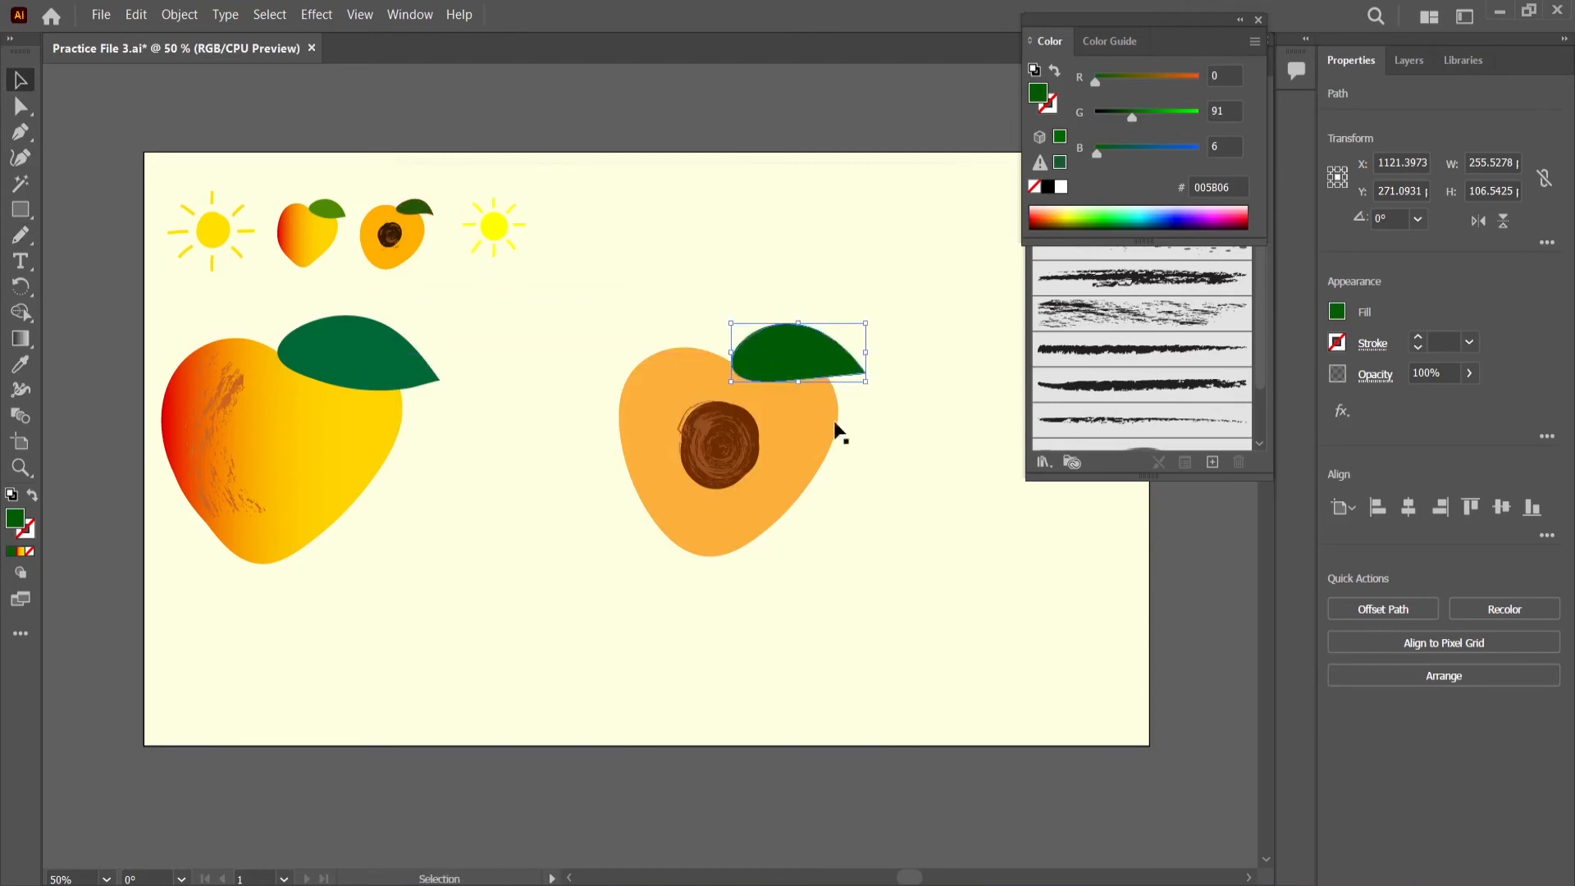
{"action": "left_click", "coordinate": [829, 571]}
- Group the halved fruit, seed and leaf, and move the group beside the gradient mango
{"action": "left_click_drag", "start_coordinate": [910, 271], "coordinate": [646, 623]}
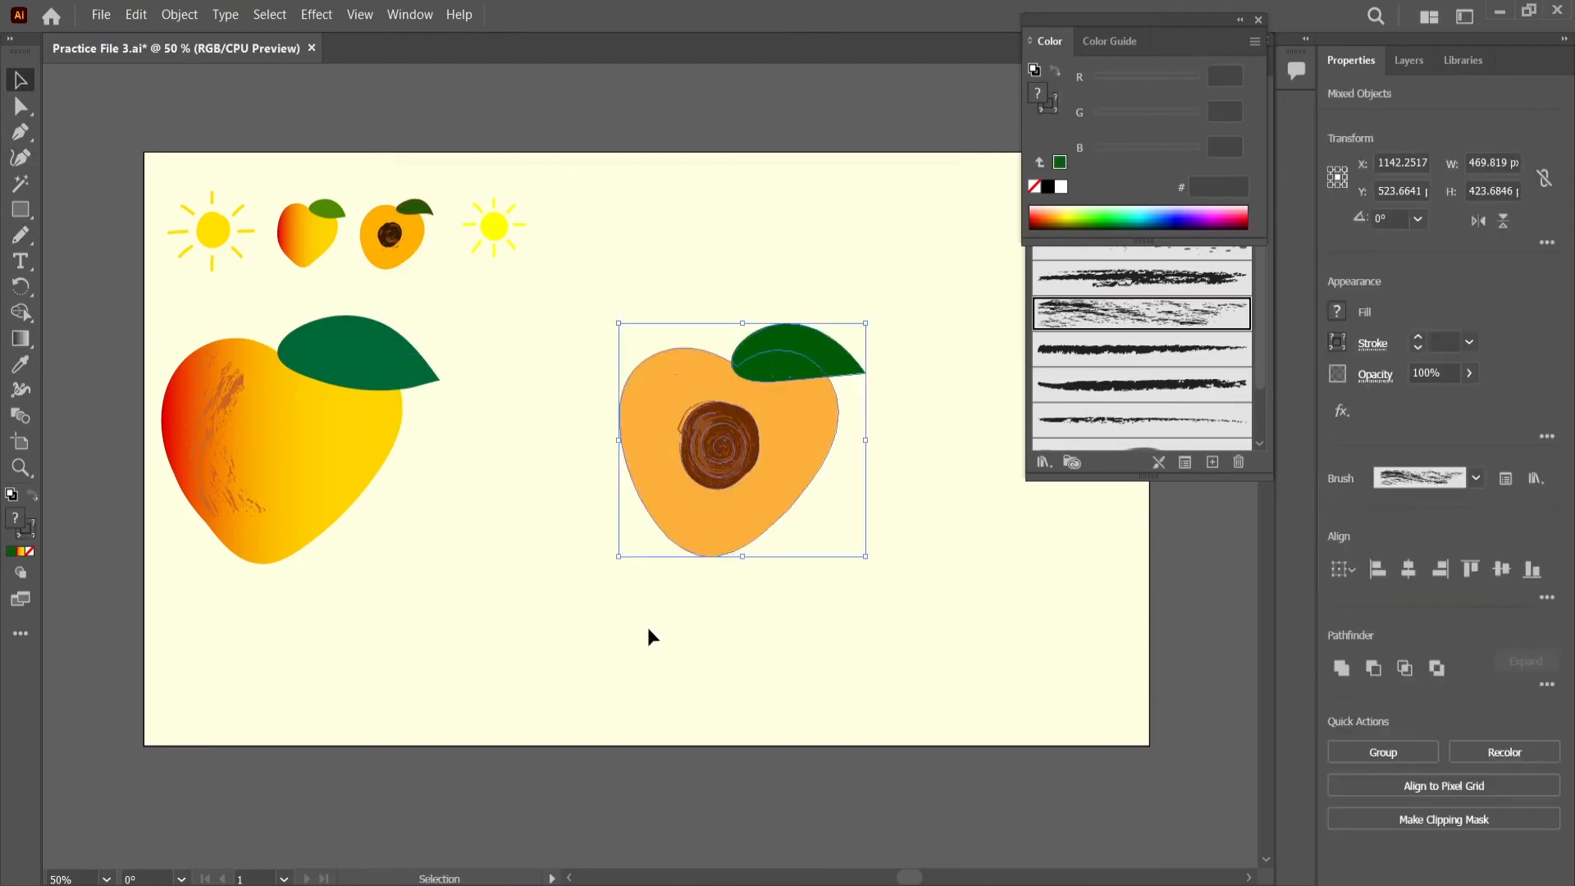
{"action": "key", "text": "a"}
{"action": "key", "text": "ctrl+g"}
{"action": "key", "text": "v"}
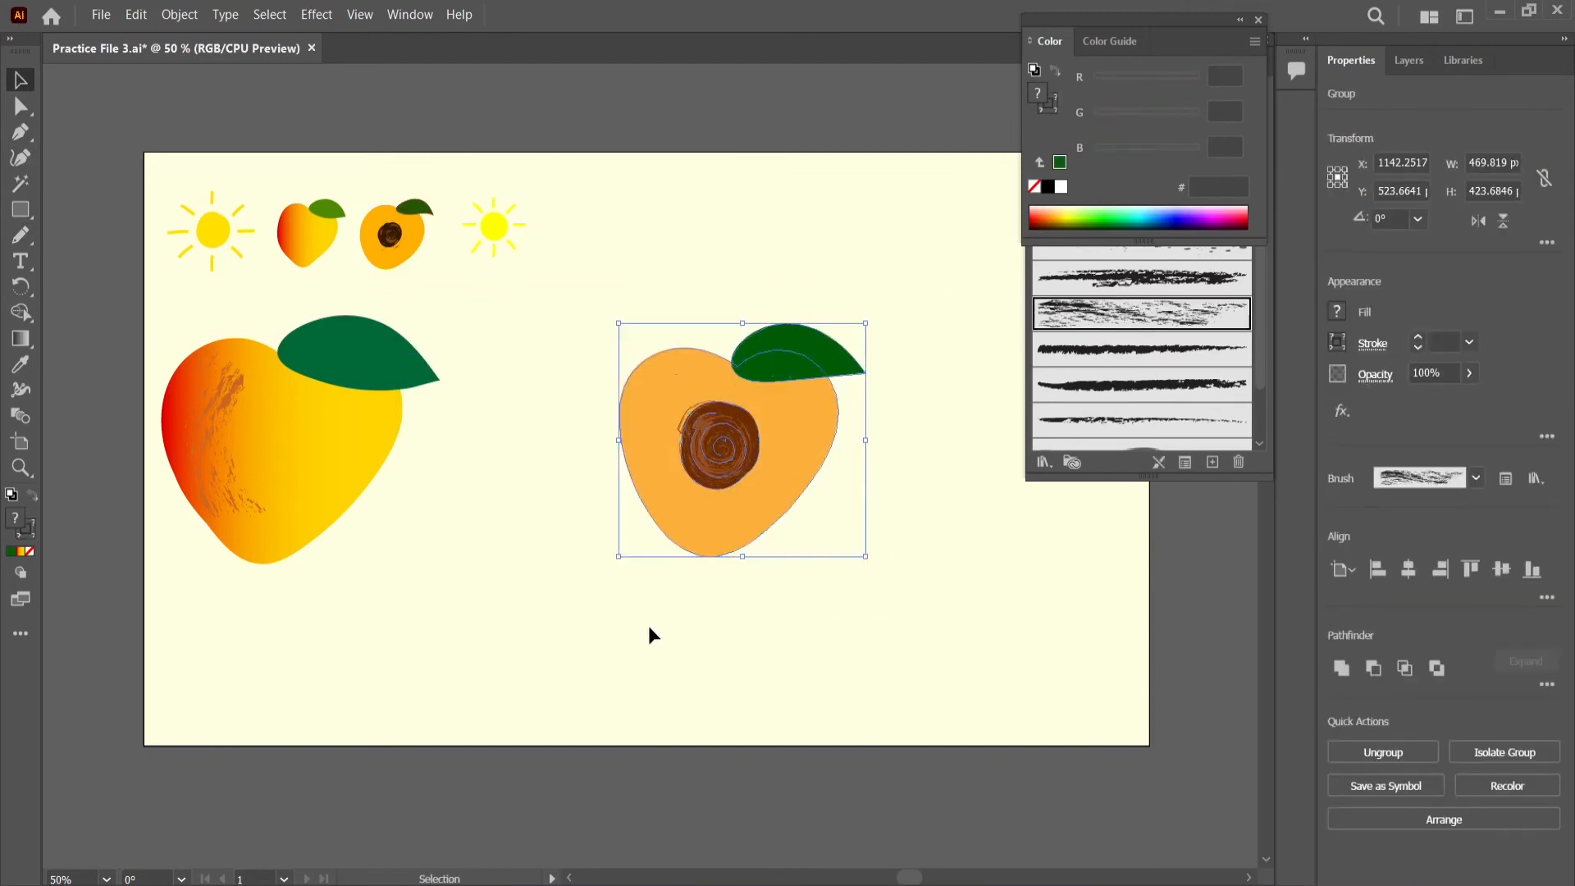
{"action": "left_click_drag", "start_coordinate": [780, 449], "coordinate": [626, 470]}
{"action": "left_click", "coordinate": [806, 676]}
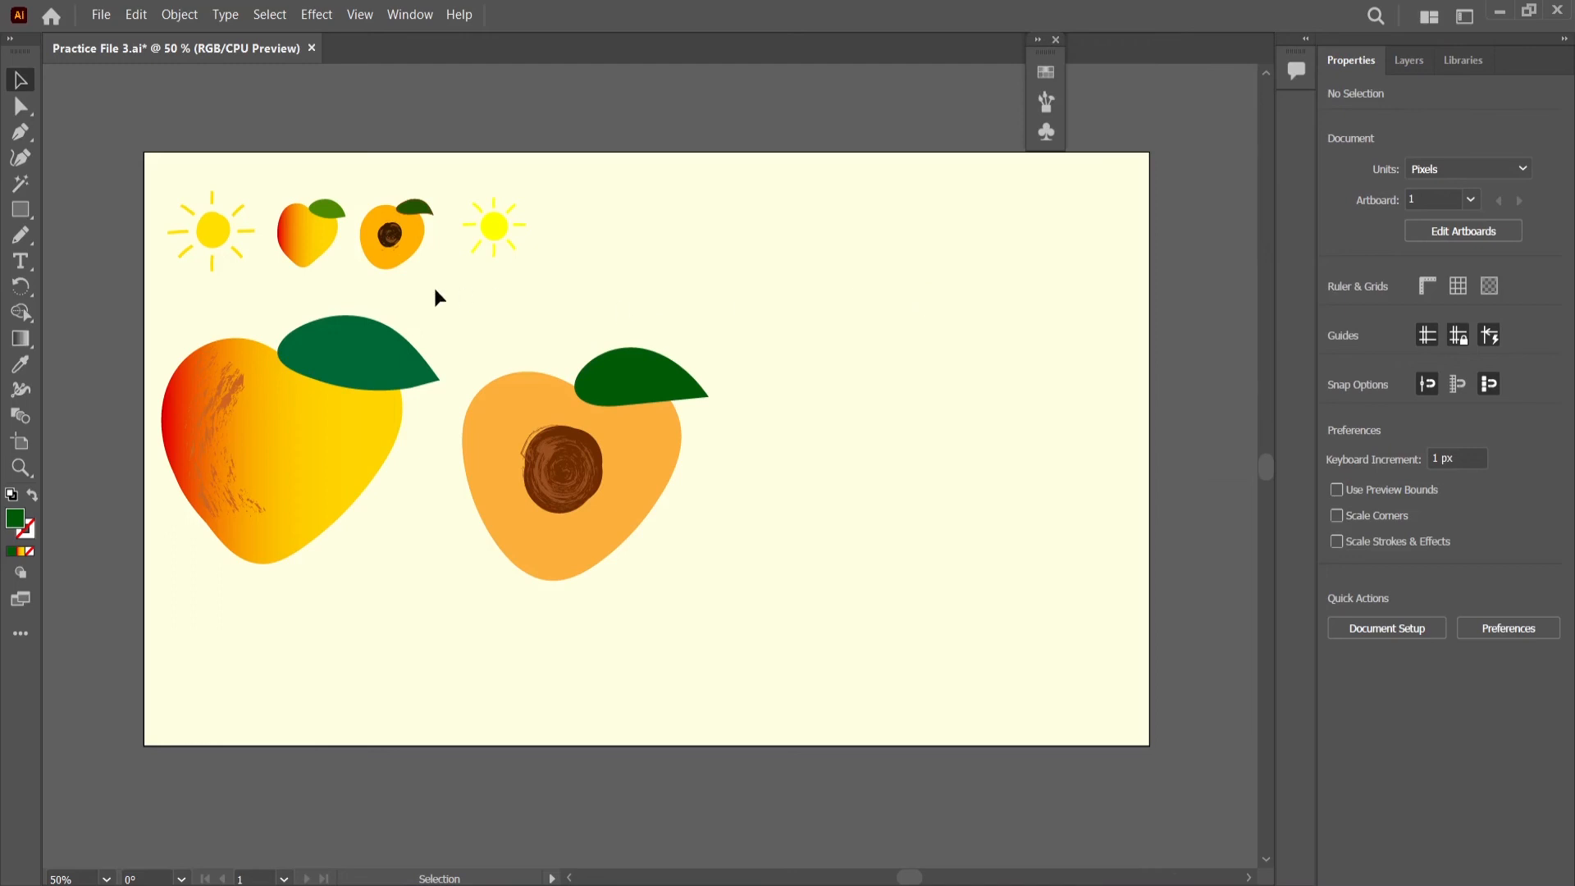
- Enable Keep Selected for the Blob Brush and paint a green scribble about 511 by 386 px right of the halved fruit
{"action": "left_click", "coordinate": [20, 235]}
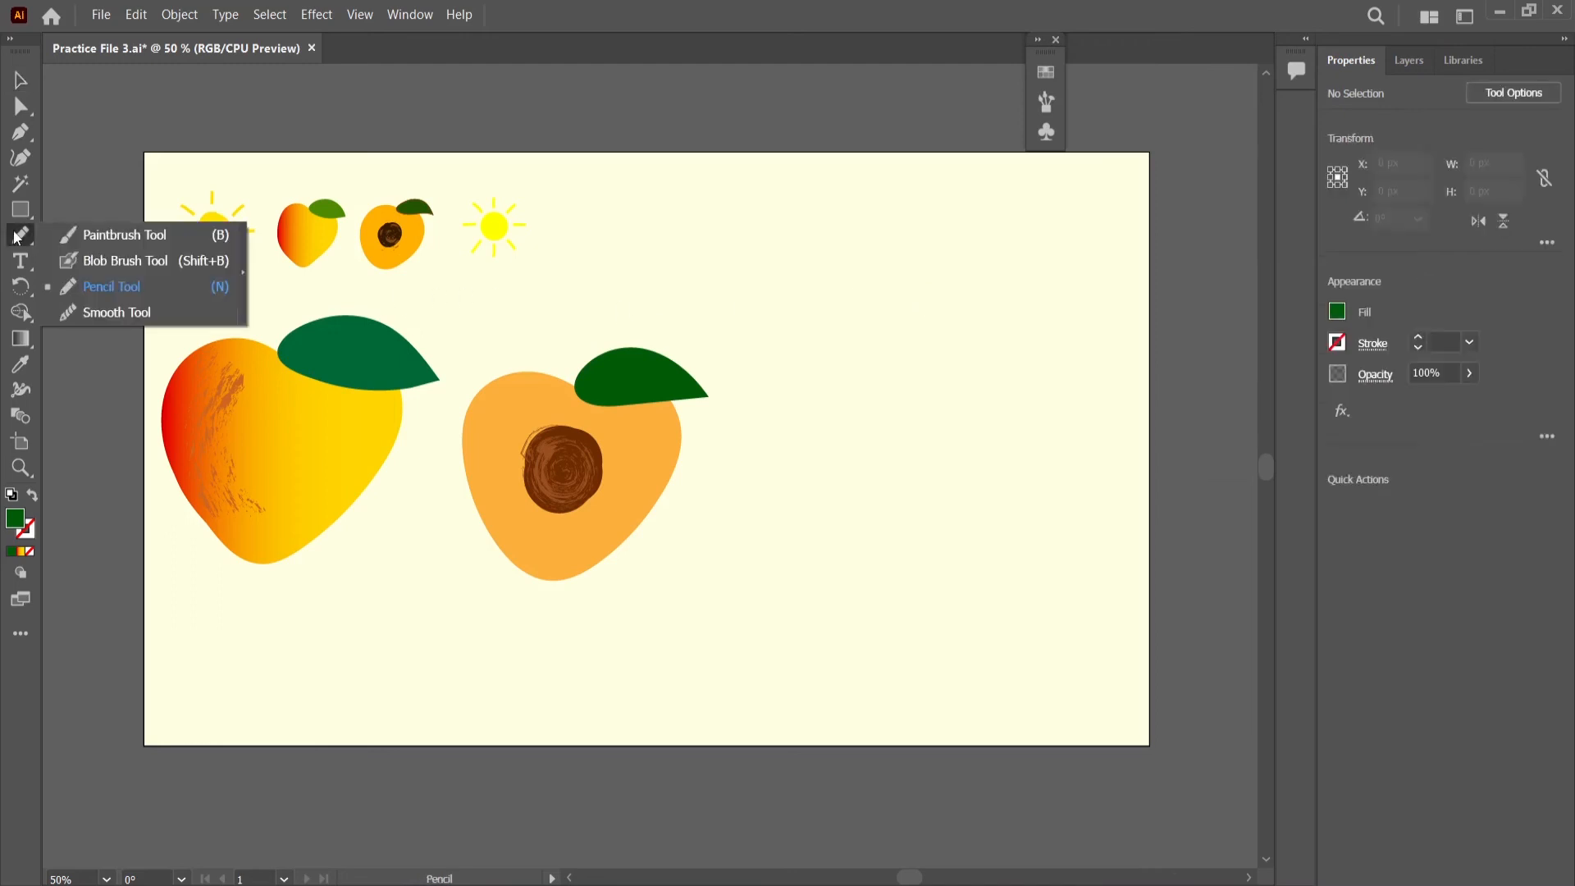
{"action": "key", "text": "shift+b"}
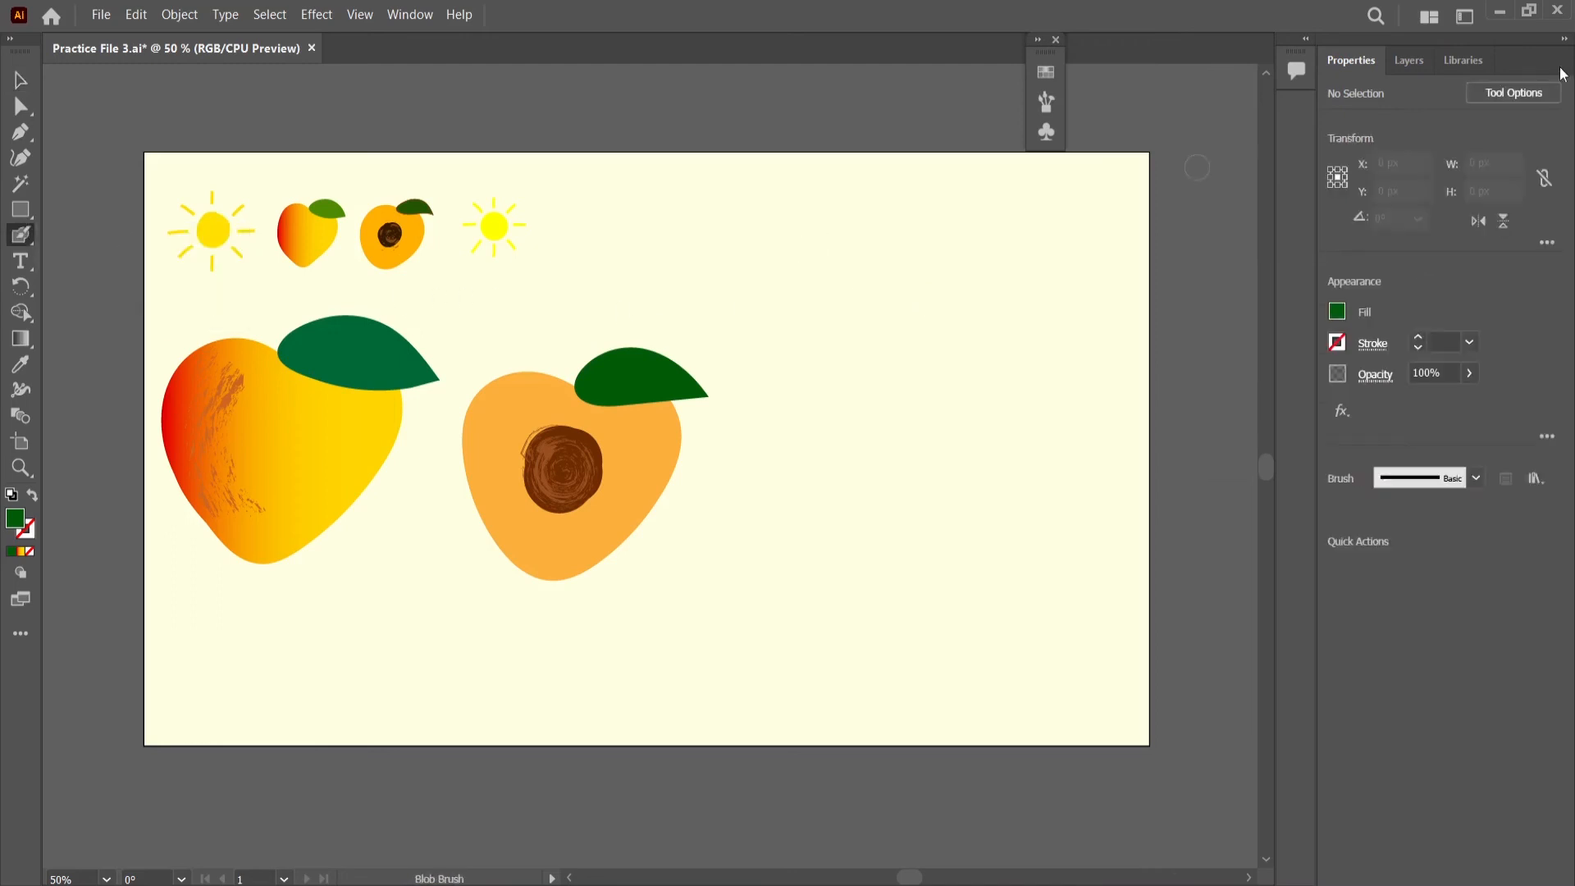
{"action": "left_click", "coordinate": [1513, 96]}
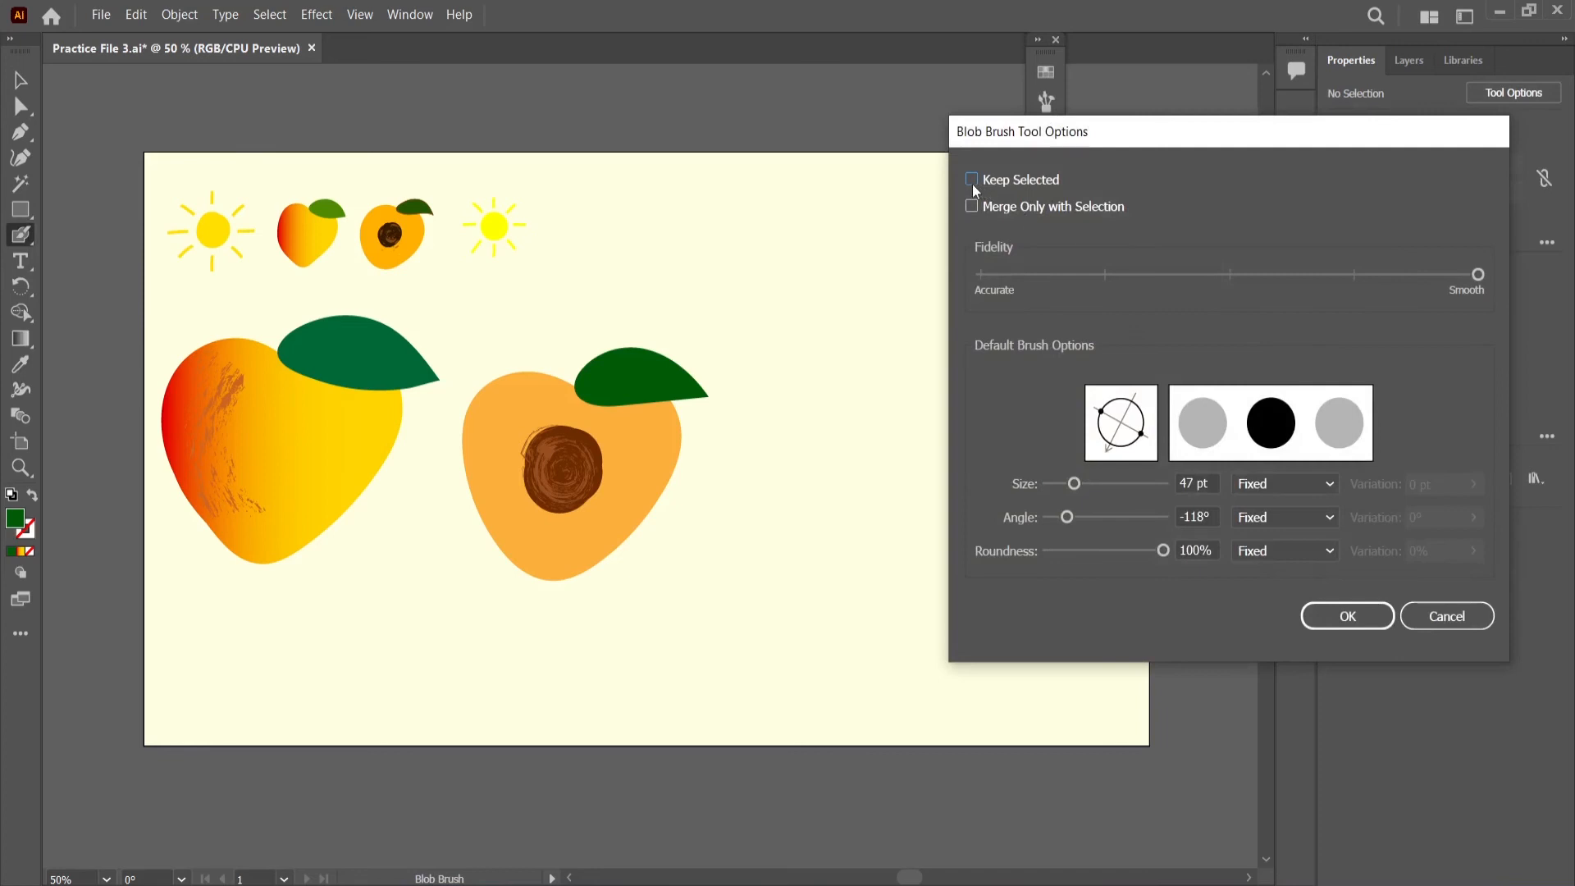
{"action": "left_click", "coordinate": [971, 179]}
{"action": "left_click", "coordinate": [1347, 615]}
{"action": "mouse_move", "coordinate": [835, 395]}
{"action": "left_mouse_down"}
{"action": "mouse_move", "coordinate": [885, 435]}
{"action": "mouse_move", "coordinate": [959, 435]}
{"action": "mouse_move", "coordinate": [1027, 367]}
{"action": "left_mouse_up"}
{"action": "mouse_move", "coordinate": [931, 431]}
{"action": "left_mouse_down"}
{"action": "mouse_move", "coordinate": [899, 416]}
{"action": "mouse_move", "coordinate": [980, 469]}
{"action": "mouse_move", "coordinate": [1018, 423]}
{"action": "mouse_move", "coordinate": [1090, 431]}
{"action": "left_mouse_up"}
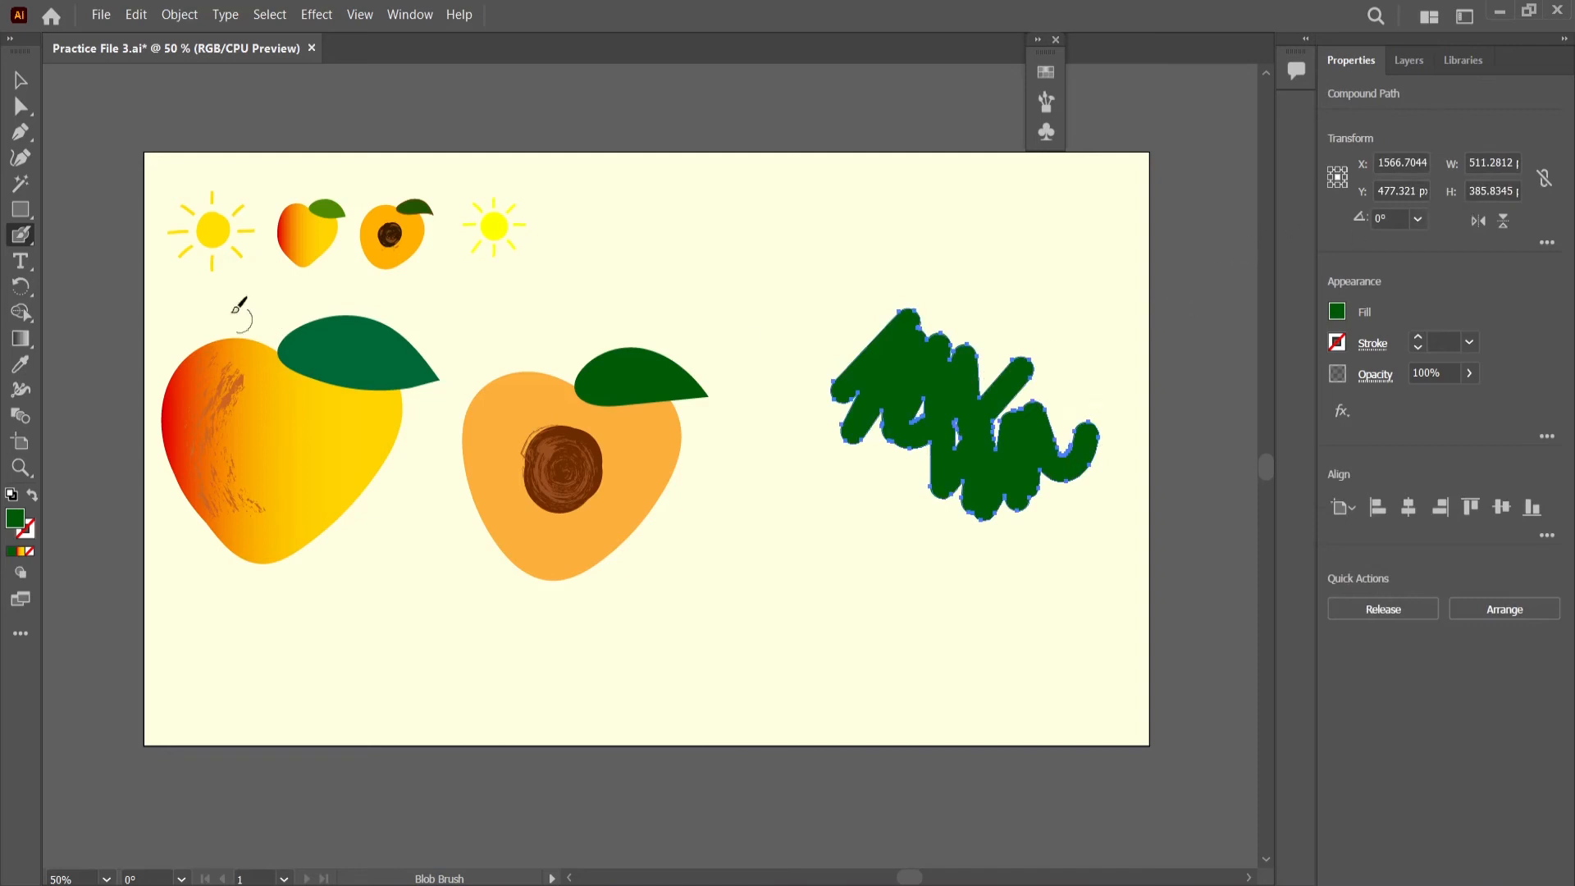
- Enable Merge Only with Selection for the Blob Brush and extend the lower part of the selected green scribble, then deselect it
{"action": "double_click", "coordinate": [31, 246]}
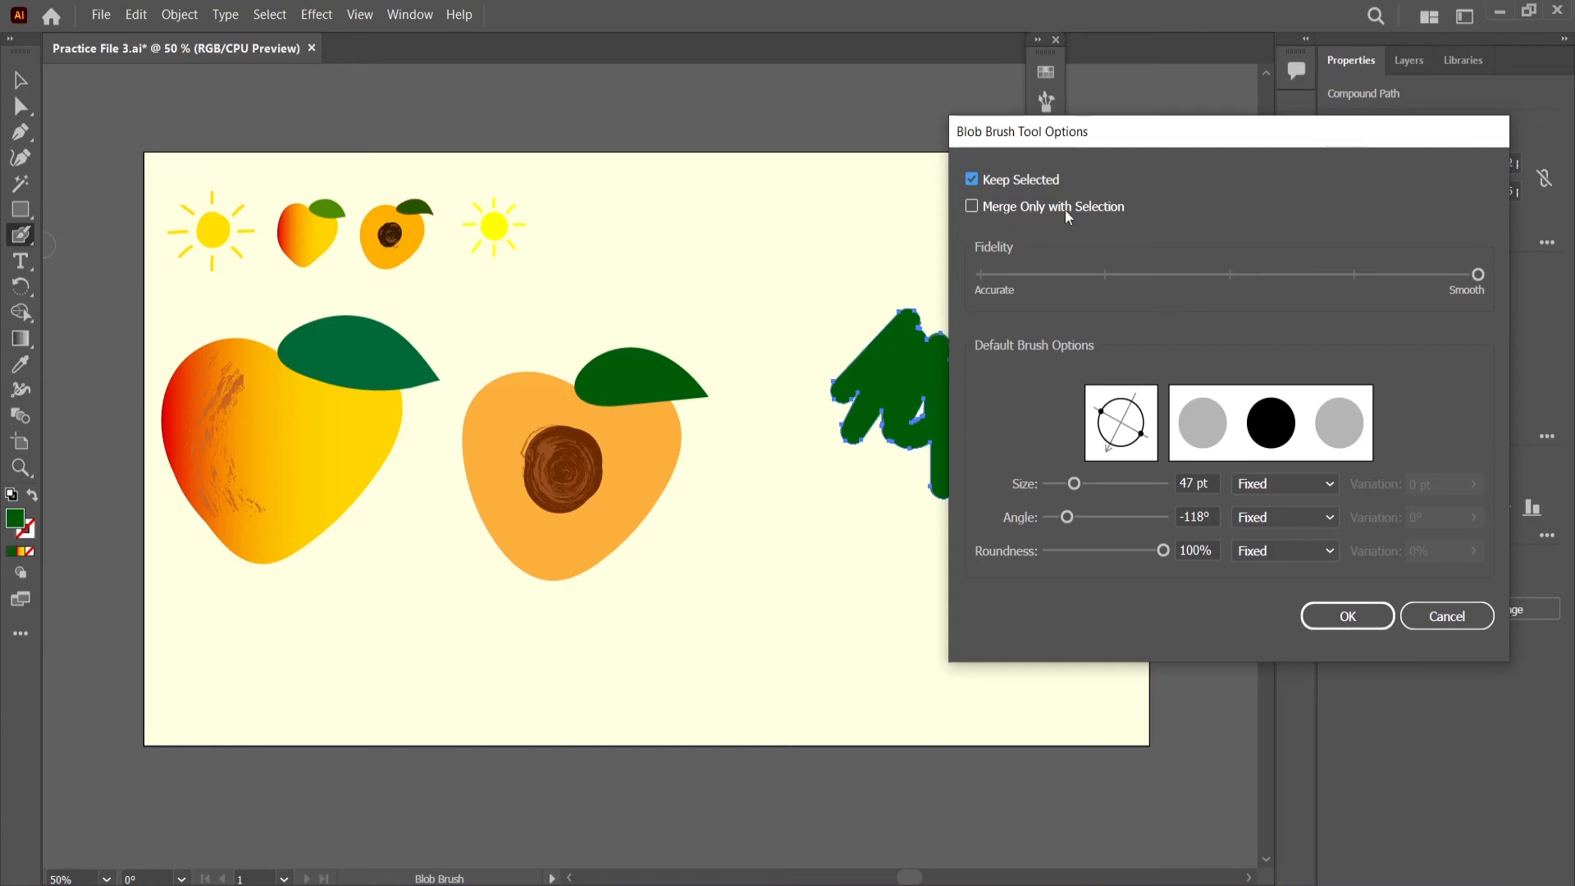
{"action": "left_click", "coordinate": [970, 206]}
{"action": "left_click", "coordinate": [1348, 616]}
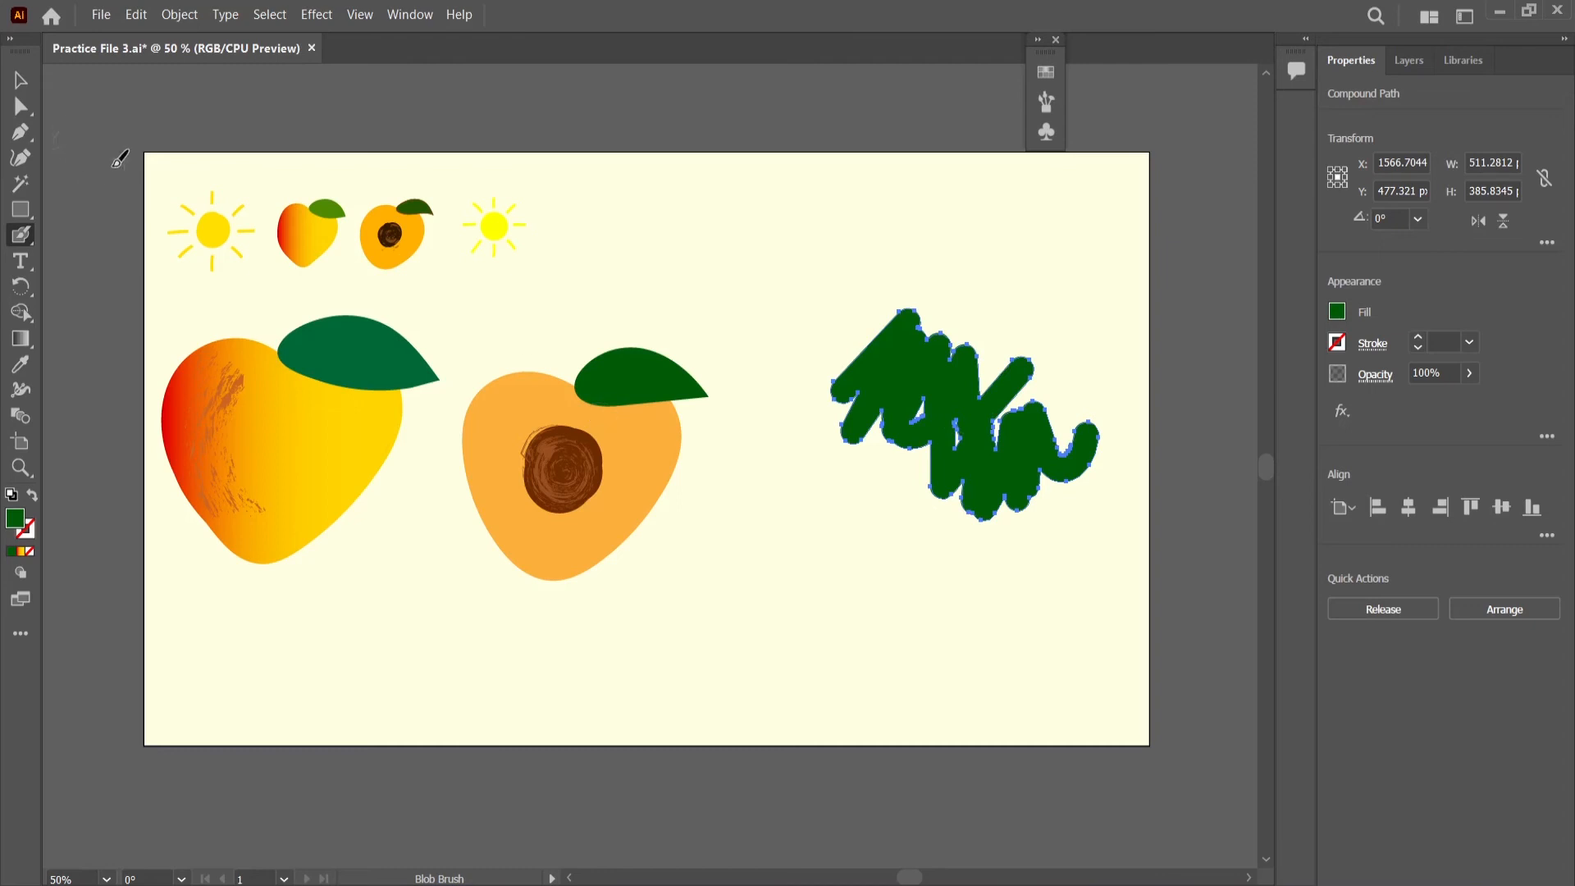
{"action": "mouse_move", "coordinate": [854, 489]}
{"action": "left_mouse_down"}
{"action": "mouse_move", "coordinate": [933, 450]}
{"action": "mouse_move", "coordinate": [1021, 529]}
{"action": "mouse_move", "coordinate": [943, 523]}
{"action": "left_mouse_up"}
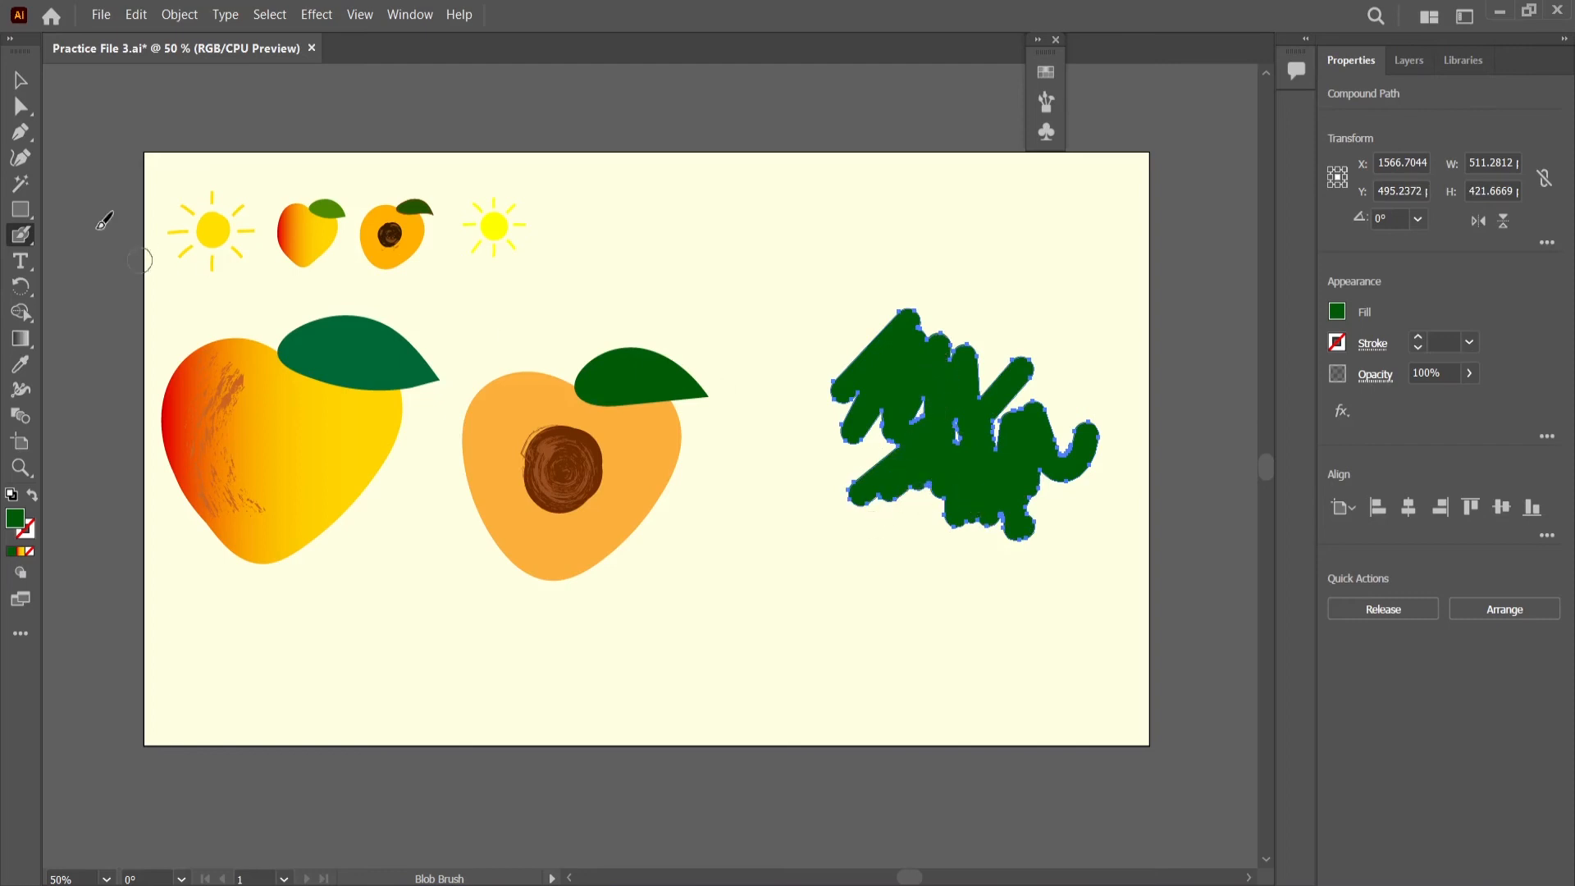
{"action": "left_click", "coordinate": [17, 80]}
{"action": "left_click", "coordinate": [849, 337]}
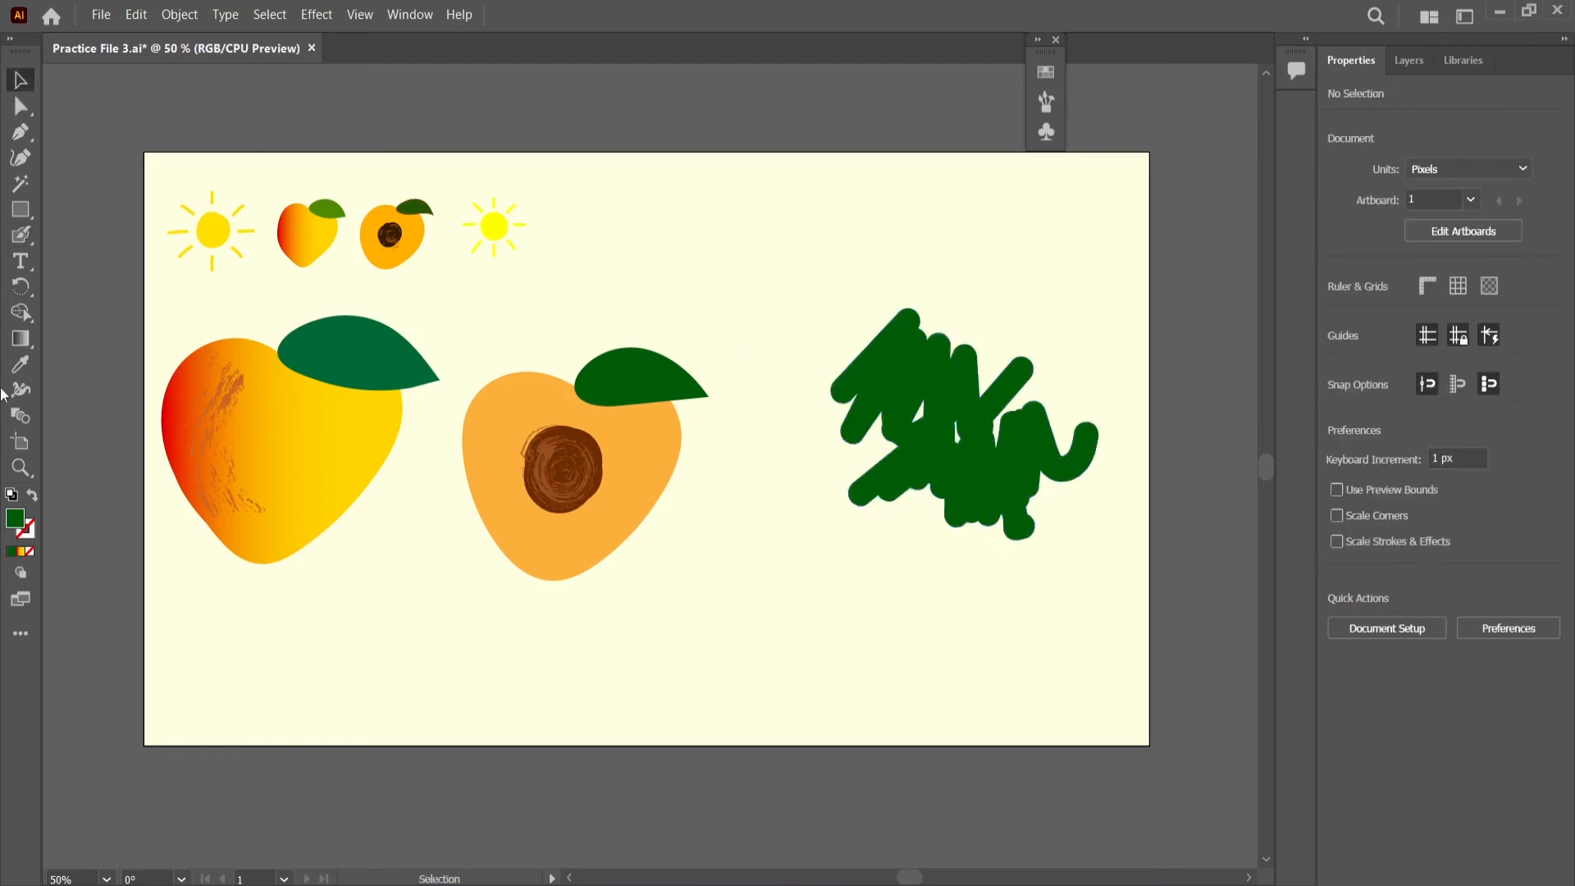
- Paint a second scribble about 345 by 237 px over the unselected one's lower part and move it below the first scribble
{"action": "left_click", "coordinate": [20, 235]}
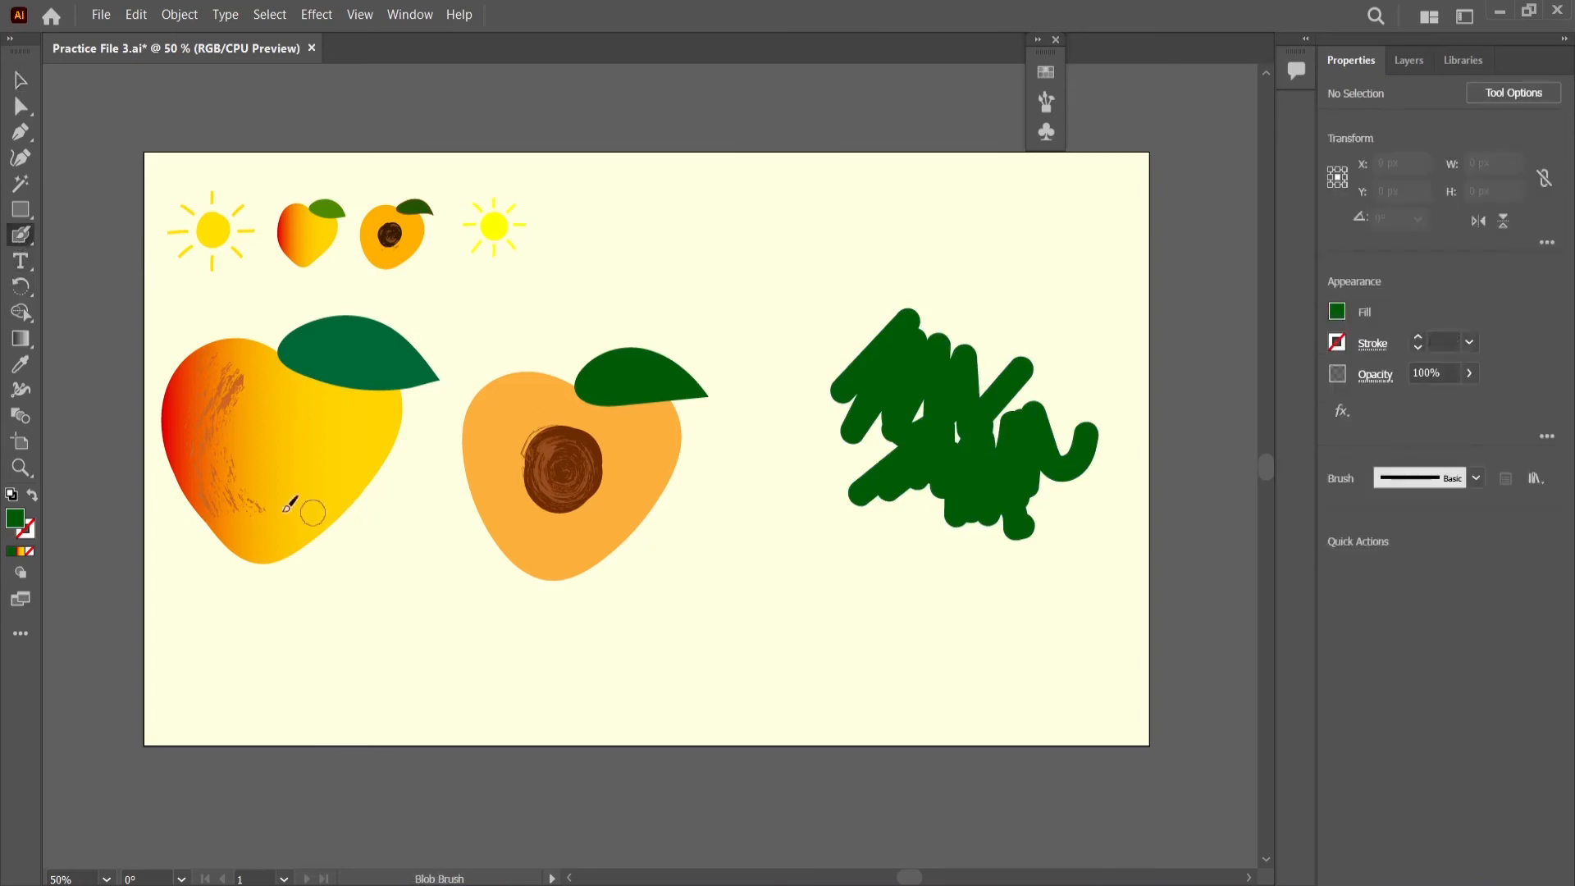
{"action": "mouse_move", "coordinate": [875, 552]}
{"action": "left_mouse_down"}
{"action": "mouse_move", "coordinate": [896, 502]}
{"action": "mouse_move", "coordinate": [902, 533]}
{"action": "mouse_move", "coordinate": [927, 519]}
{"action": "mouse_move", "coordinate": [935, 458]}
{"action": "mouse_move", "coordinate": [999, 537]}
{"action": "mouse_move", "coordinate": [1041, 545]}
{"action": "left_mouse_up"}
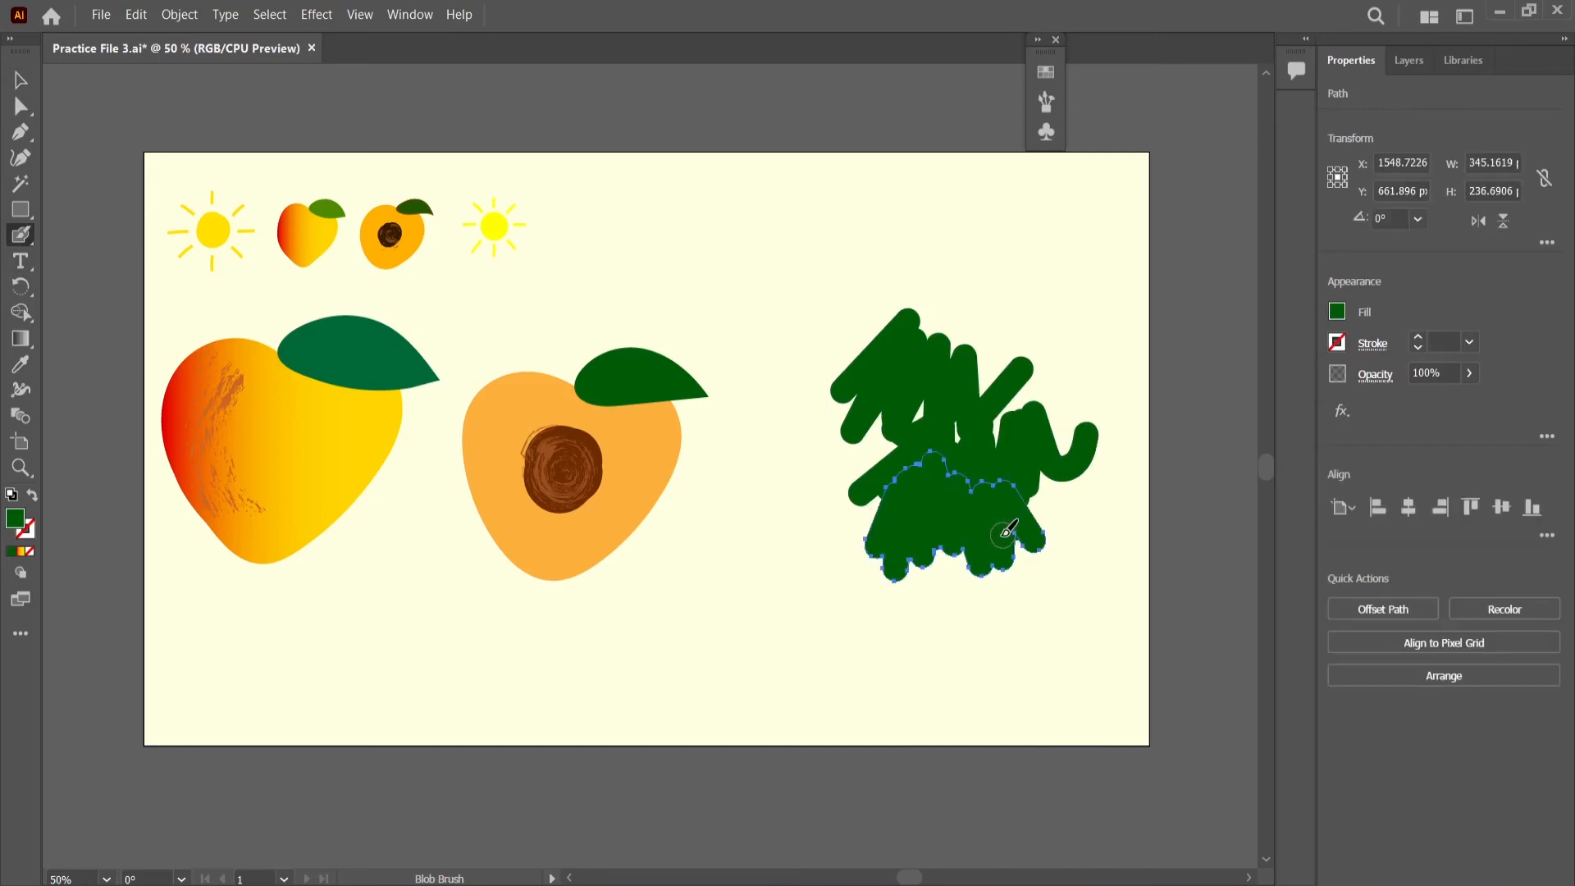
{"action": "left_click", "coordinate": [21, 79]}
{"action": "left_click_drag", "start_coordinate": [918, 496], "coordinate": [865, 609]}
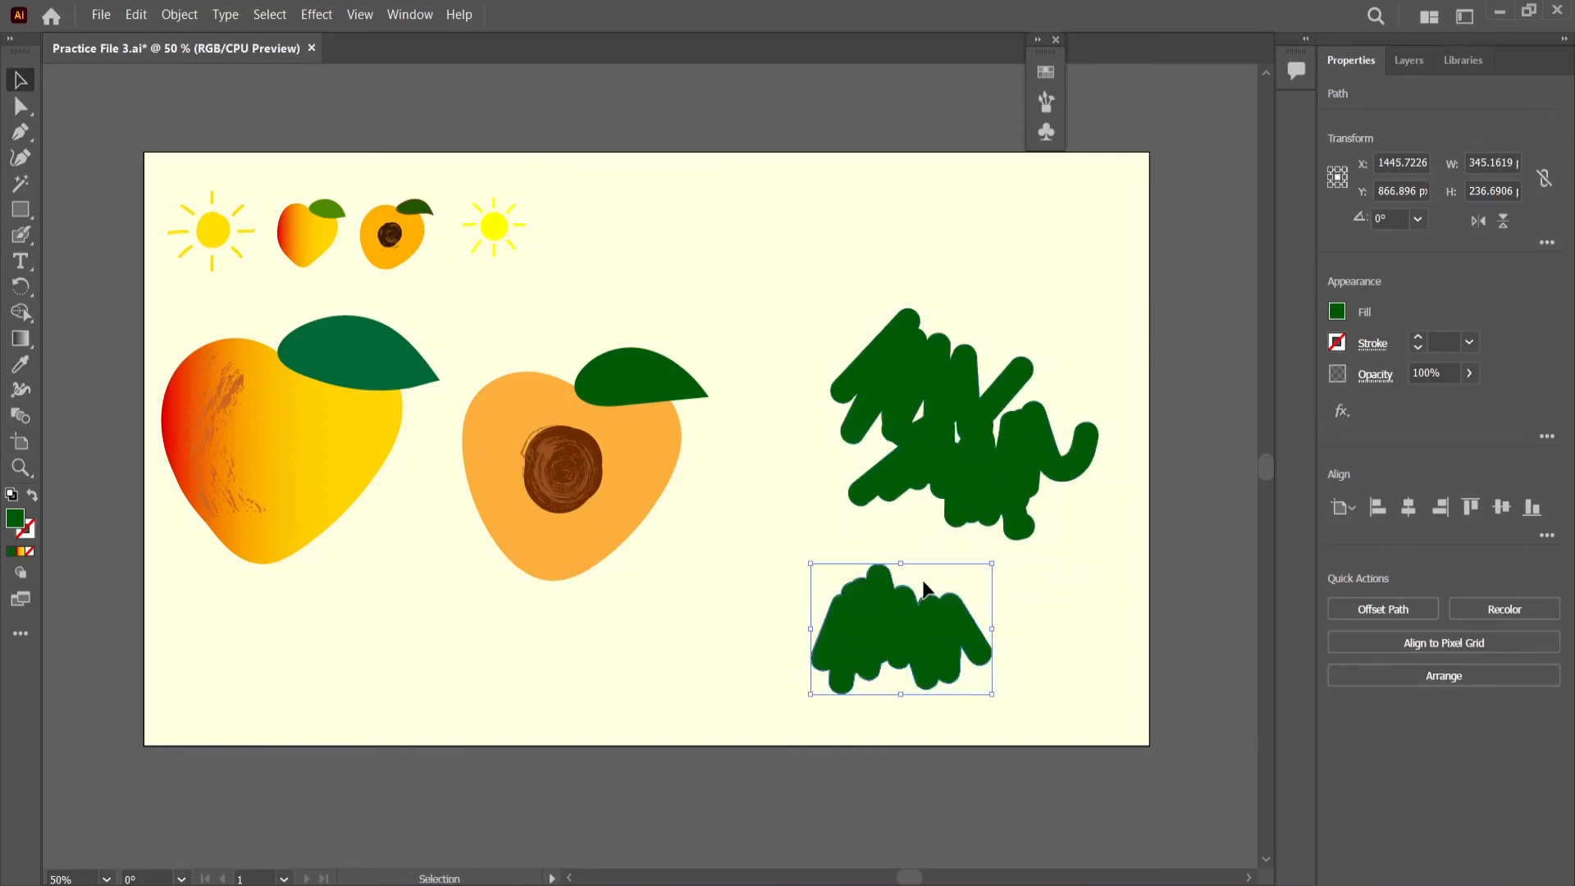
- Set the Blob Brush size to Random with a 24 pt variation, keeping both selection options enabled
{"action": "key", "text": "shift+b"}
{"action": "key", "text": "Return"}
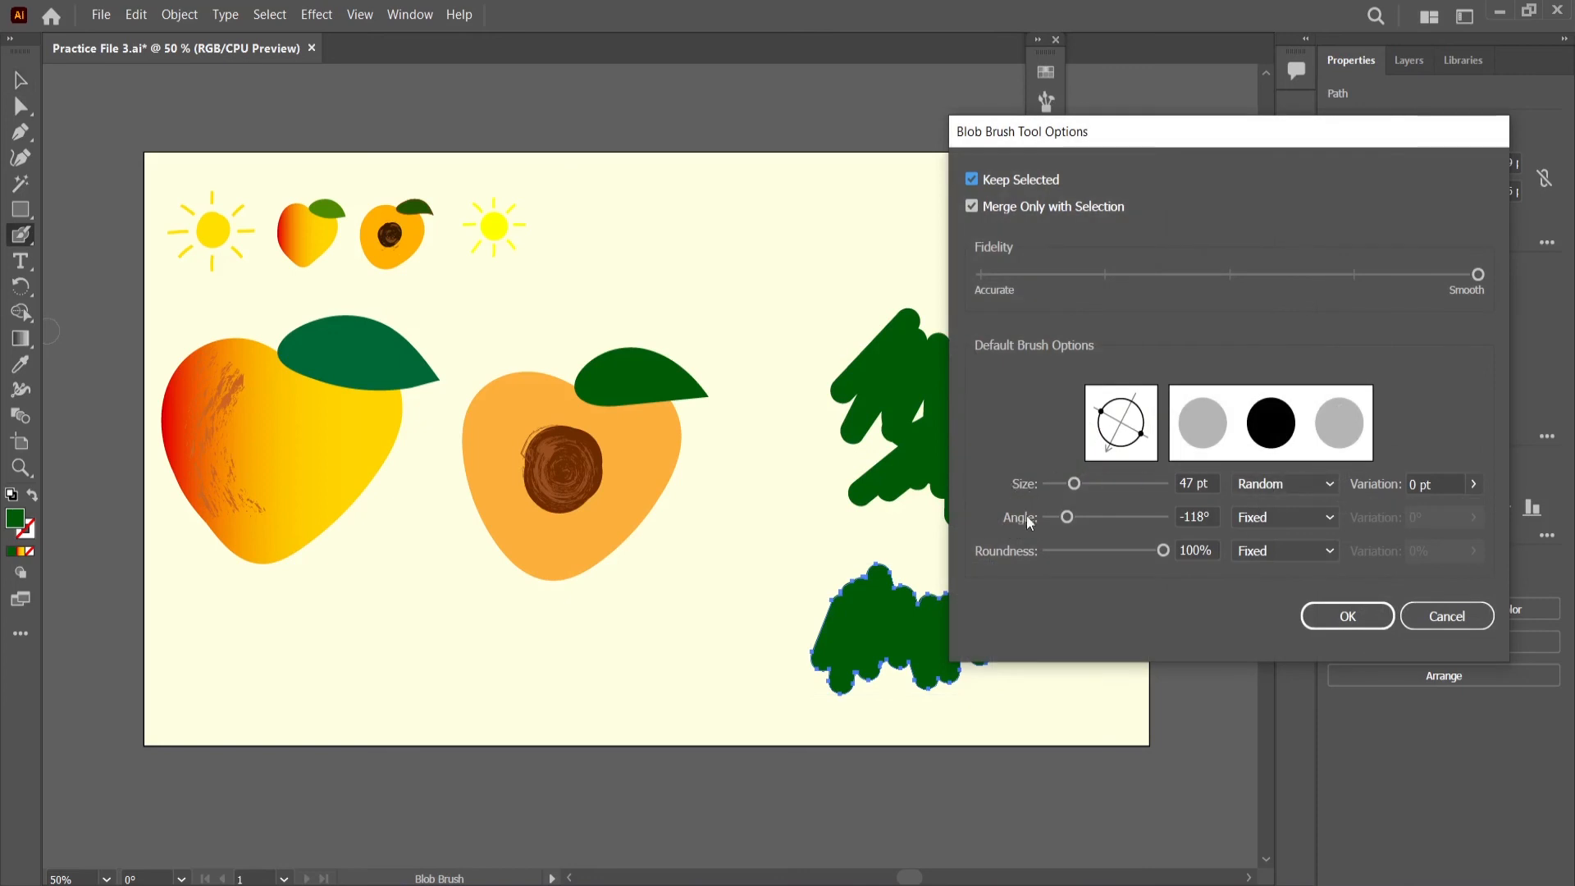
{"action": "left_click", "coordinate": [1301, 482]}
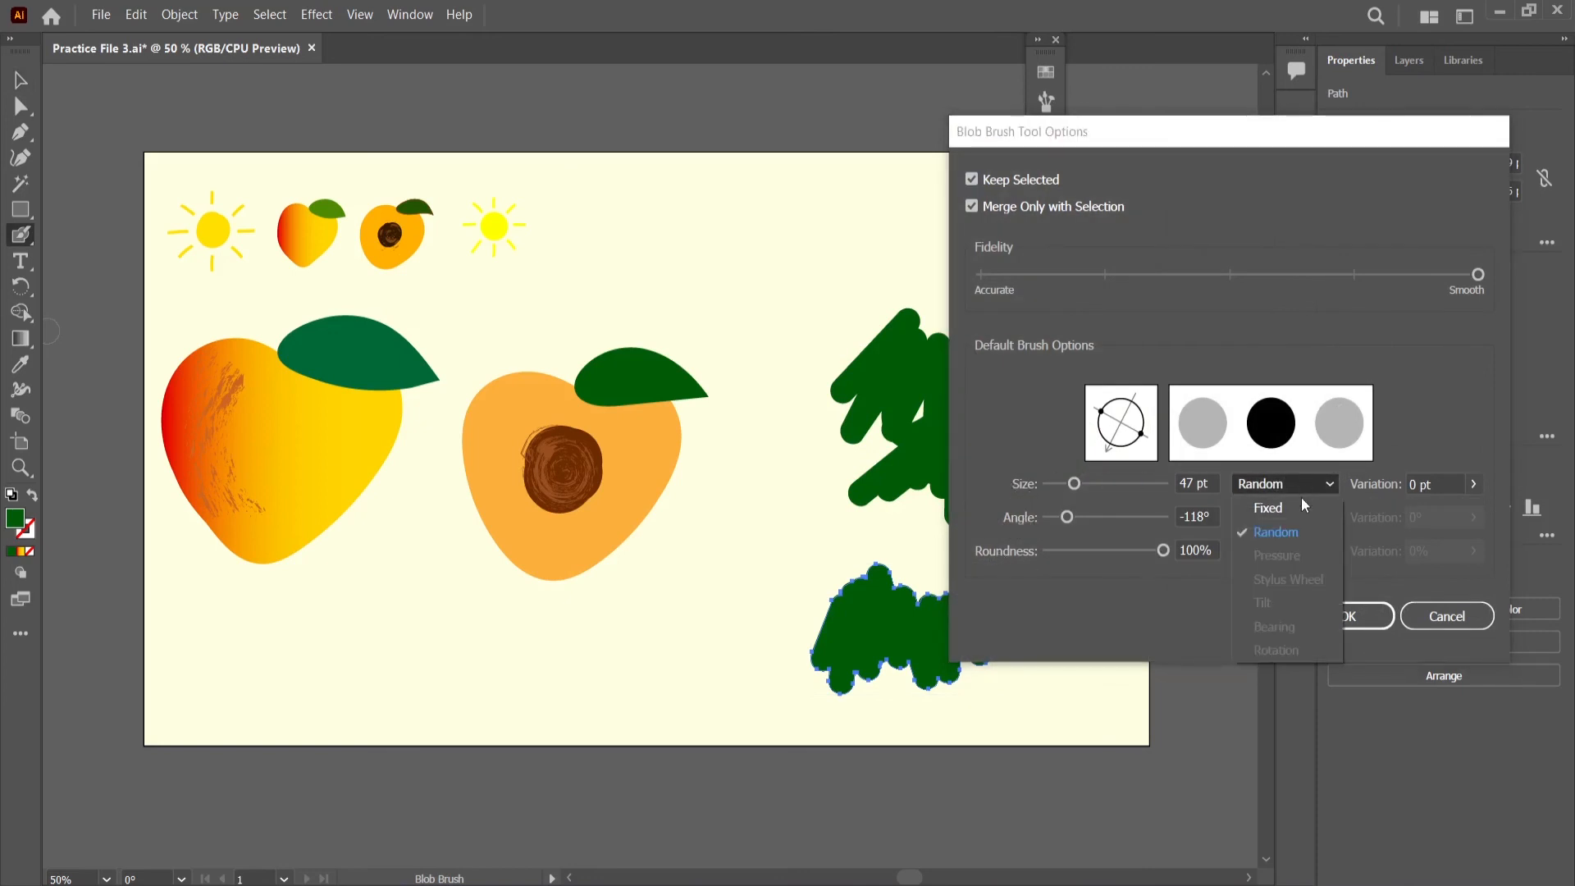
{"action": "left_click", "coordinate": [1301, 507]}
{"action": "left_click", "coordinate": [1303, 488]}
{"action": "left_click", "coordinate": [1301, 535]}
{"action": "left_click", "coordinate": [1308, 485]}
{"action": "left_click", "coordinate": [1294, 534]}
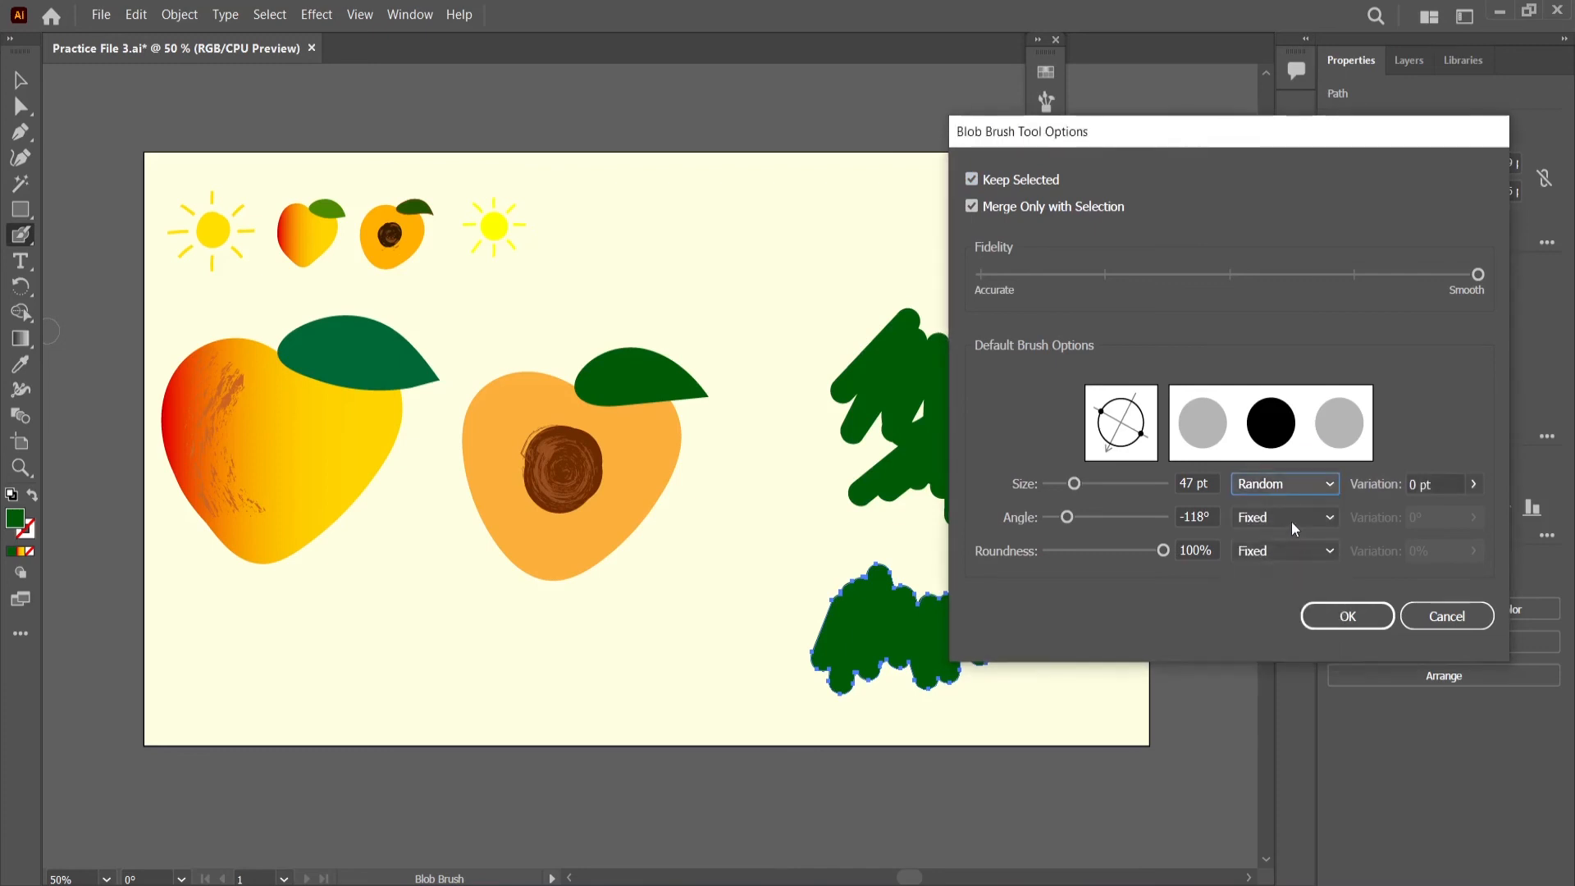
{"action": "left_click", "coordinate": [1472, 484]}
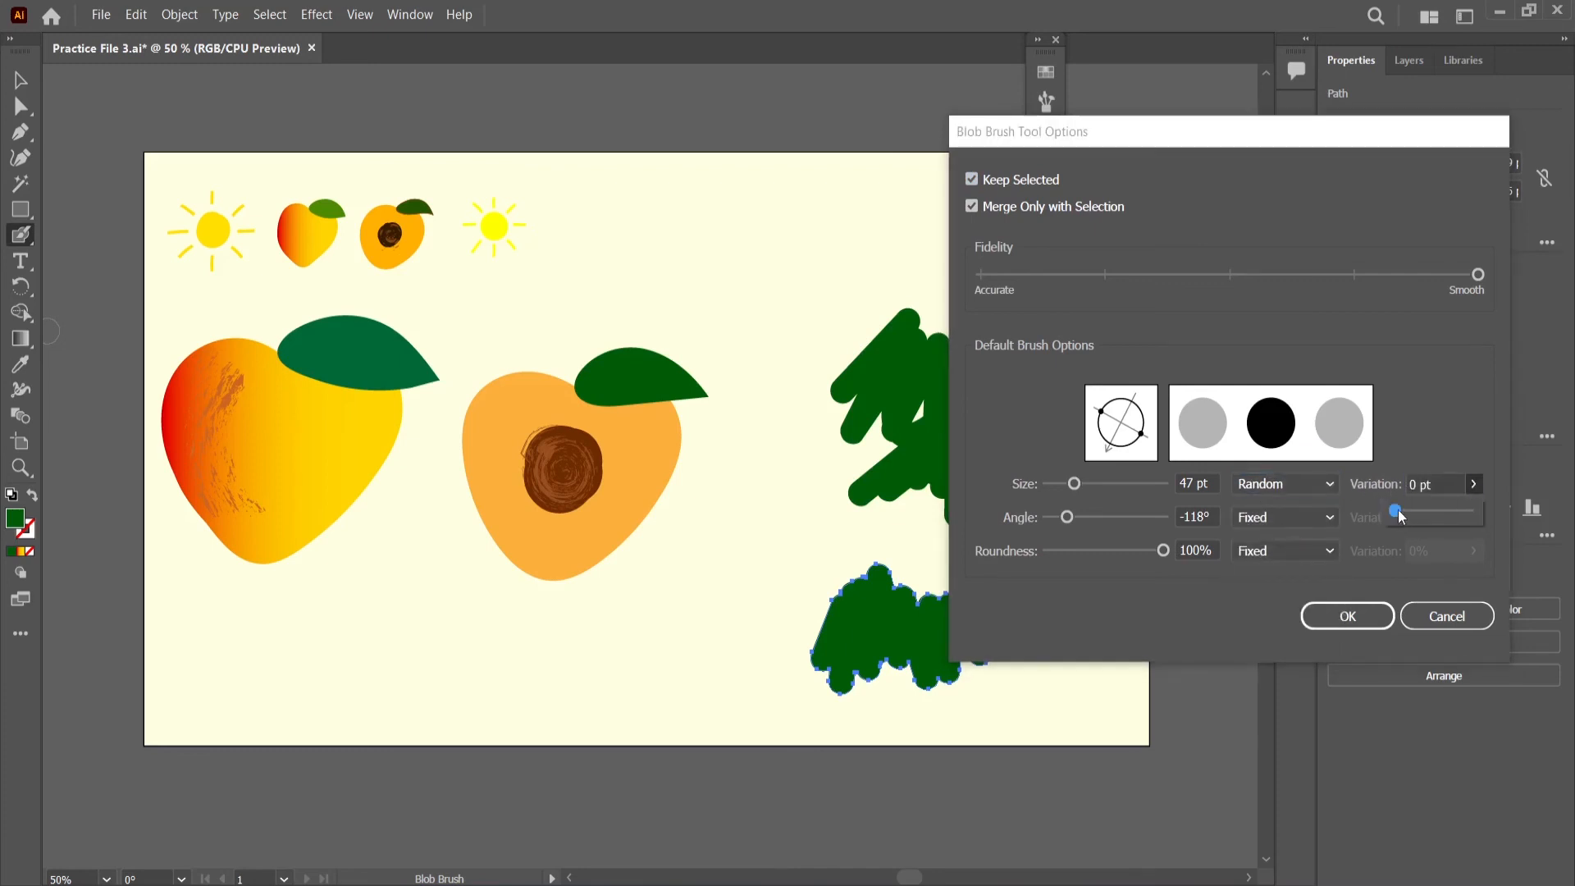
{"action": "left_click_drag", "start_coordinate": [1398, 509], "coordinate": [1434, 509]}
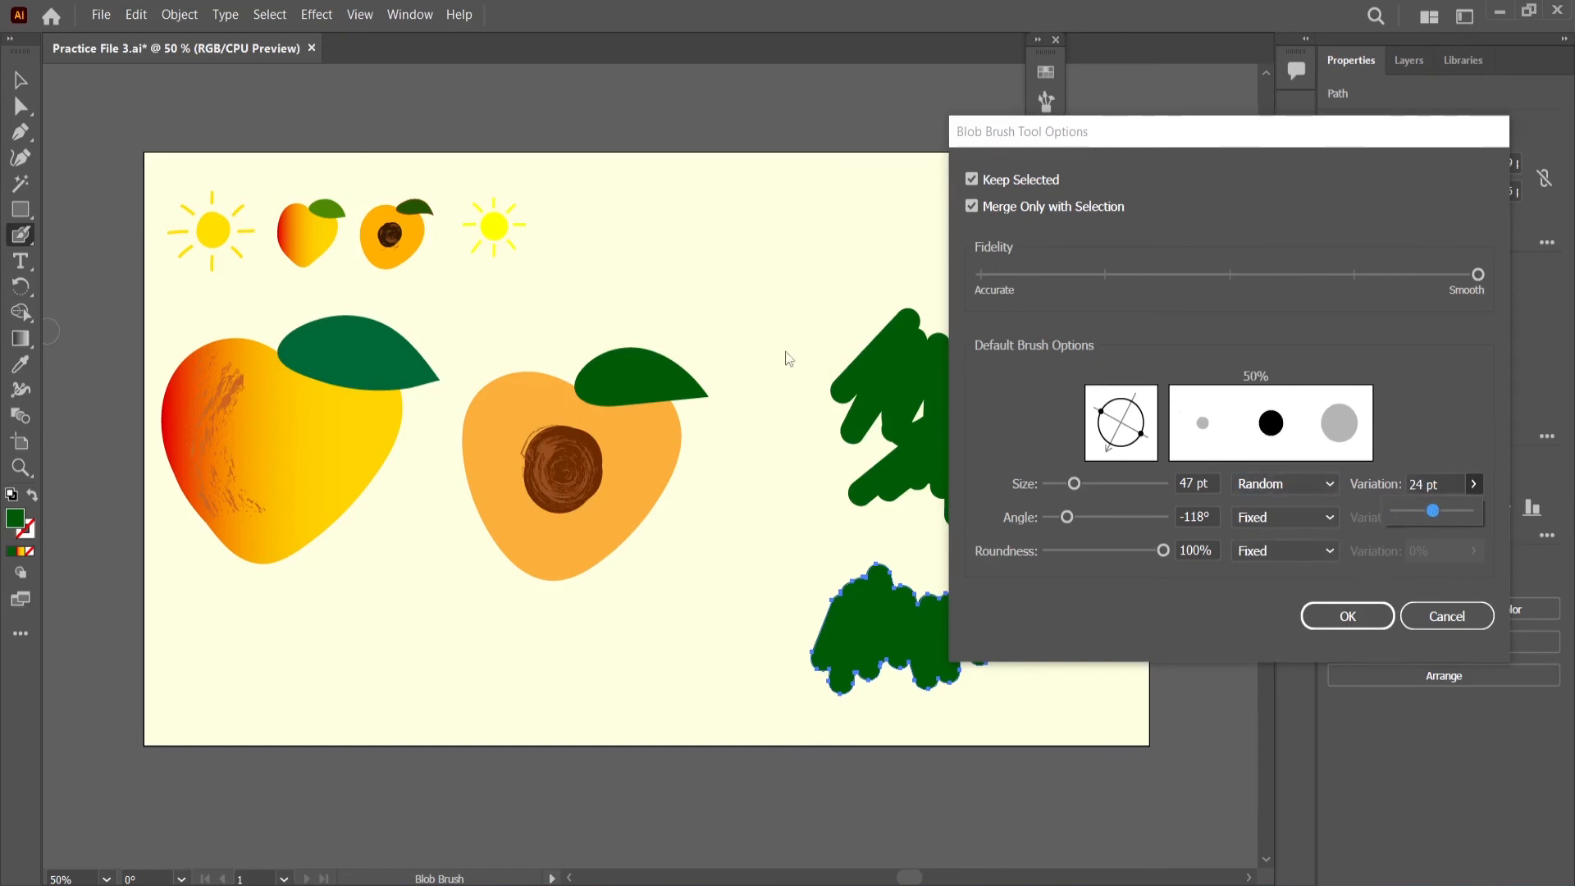
{"action": "left_click", "coordinate": [1355, 619]}
- Paint a series of long crossing green test strokes around the scribbles with the random-size Blob Brush
{"action": "left_click_drag", "start_coordinate": [720, 201], "coordinate": [722, 371]}
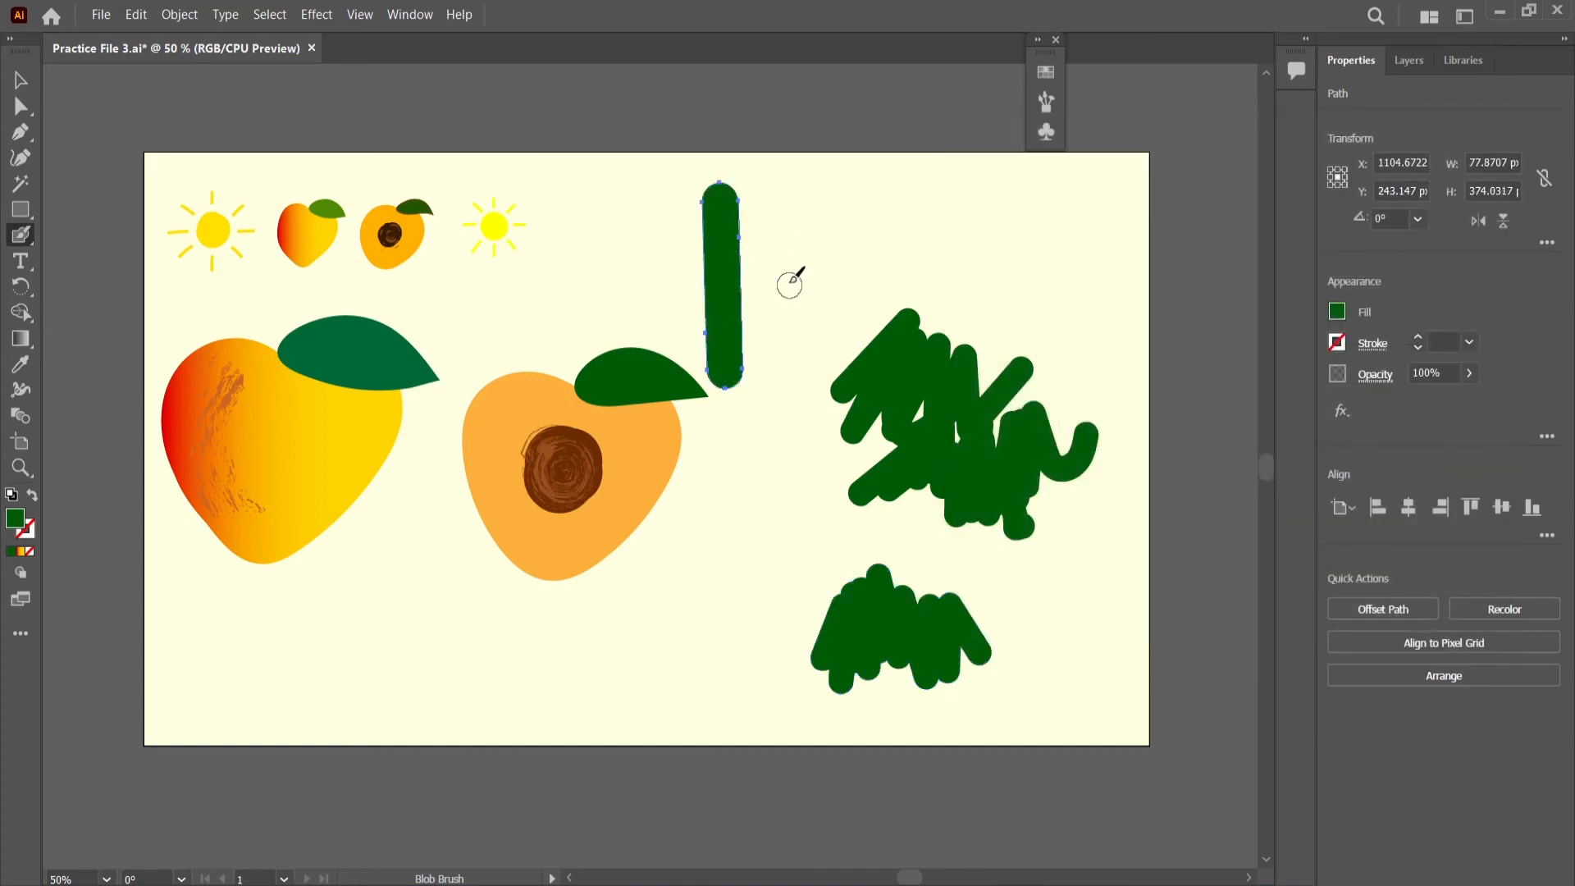
{"action": "left_click_drag", "start_coordinate": [899, 215], "coordinate": [627, 273]}
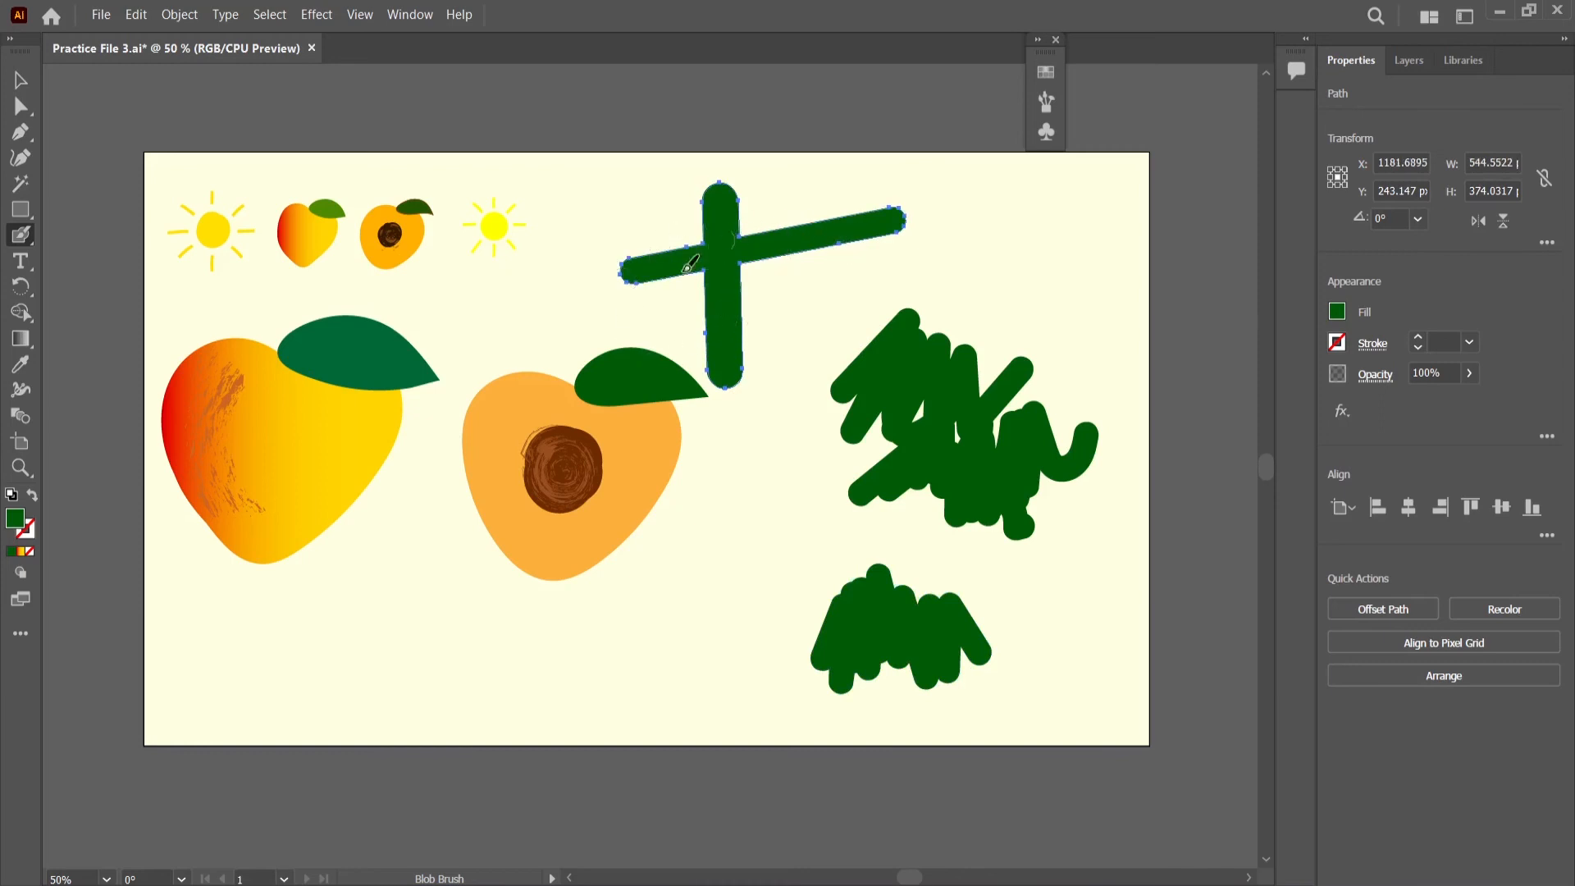
{"action": "left_click_drag", "start_coordinate": [820, 182], "coordinate": [784, 461]}
{"action": "left_click_drag", "start_coordinate": [943, 228], "coordinate": [748, 337]}
{"action": "left_click_drag", "start_coordinate": [972, 253], "coordinate": [898, 467]}
{"action": "left_click_drag", "start_coordinate": [861, 246], "coordinate": [902, 324]}
{"action": "left_click_drag", "start_coordinate": [1048, 264], "coordinate": [893, 535]}
{"action": "left_click_drag", "start_coordinate": [1002, 541], "coordinate": [935, 693]}
{"action": "left_click_drag", "start_coordinate": [745, 515], "coordinate": [816, 685]}
{"action": "left_click_drag", "start_coordinate": [853, 533], "coordinate": [720, 726]}
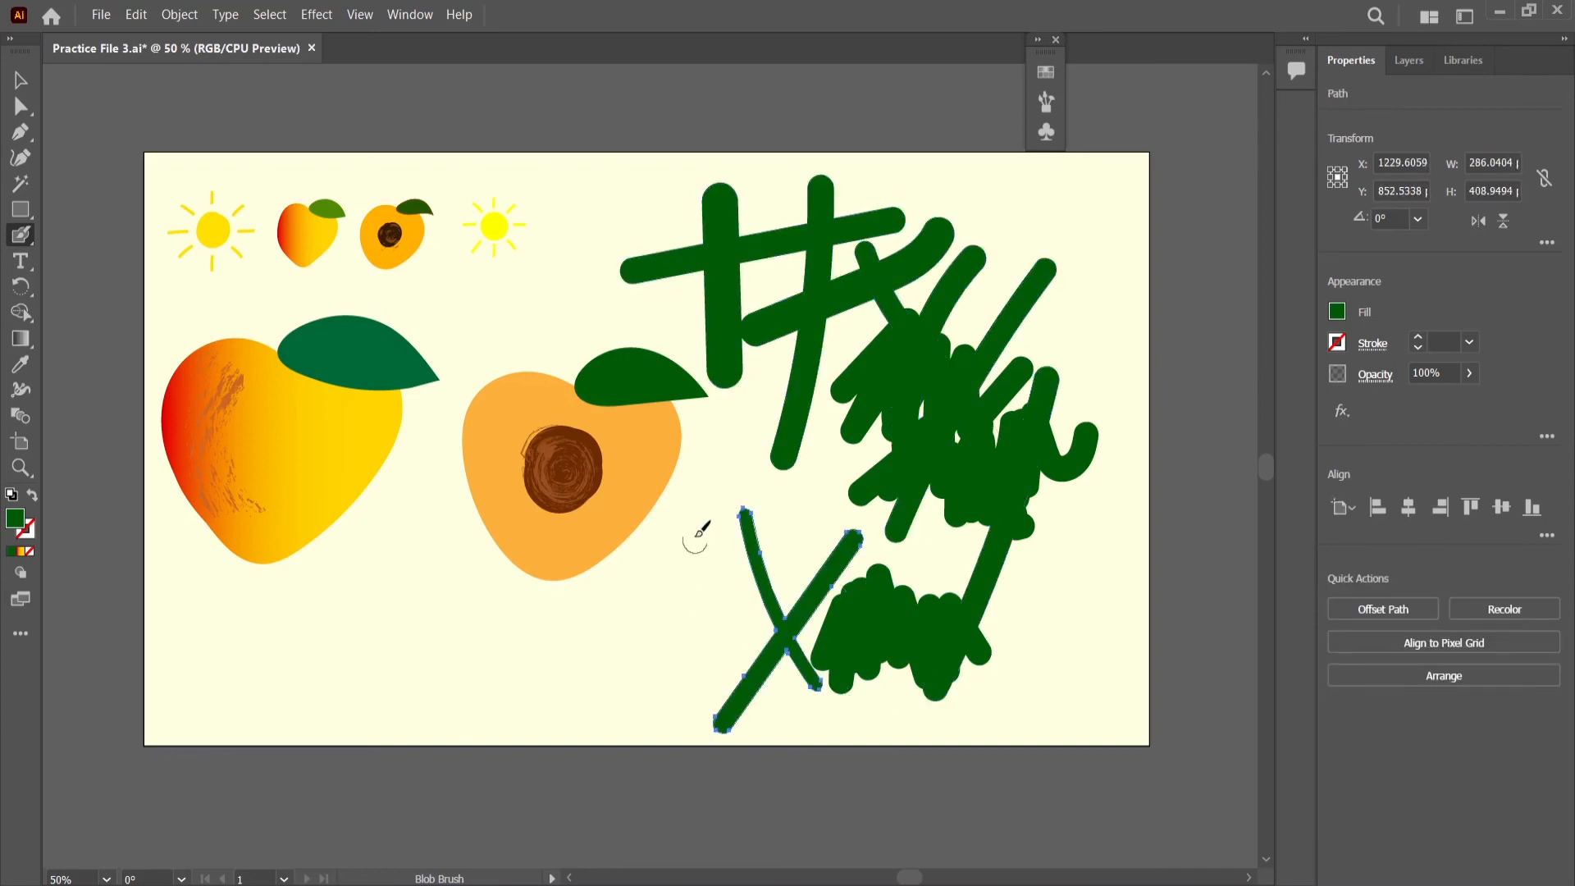
{"action": "left_click_drag", "start_coordinate": [693, 529], "coordinate": [771, 720]}
{"action": "left_click_drag", "start_coordinate": [684, 584], "coordinate": [592, 680]}
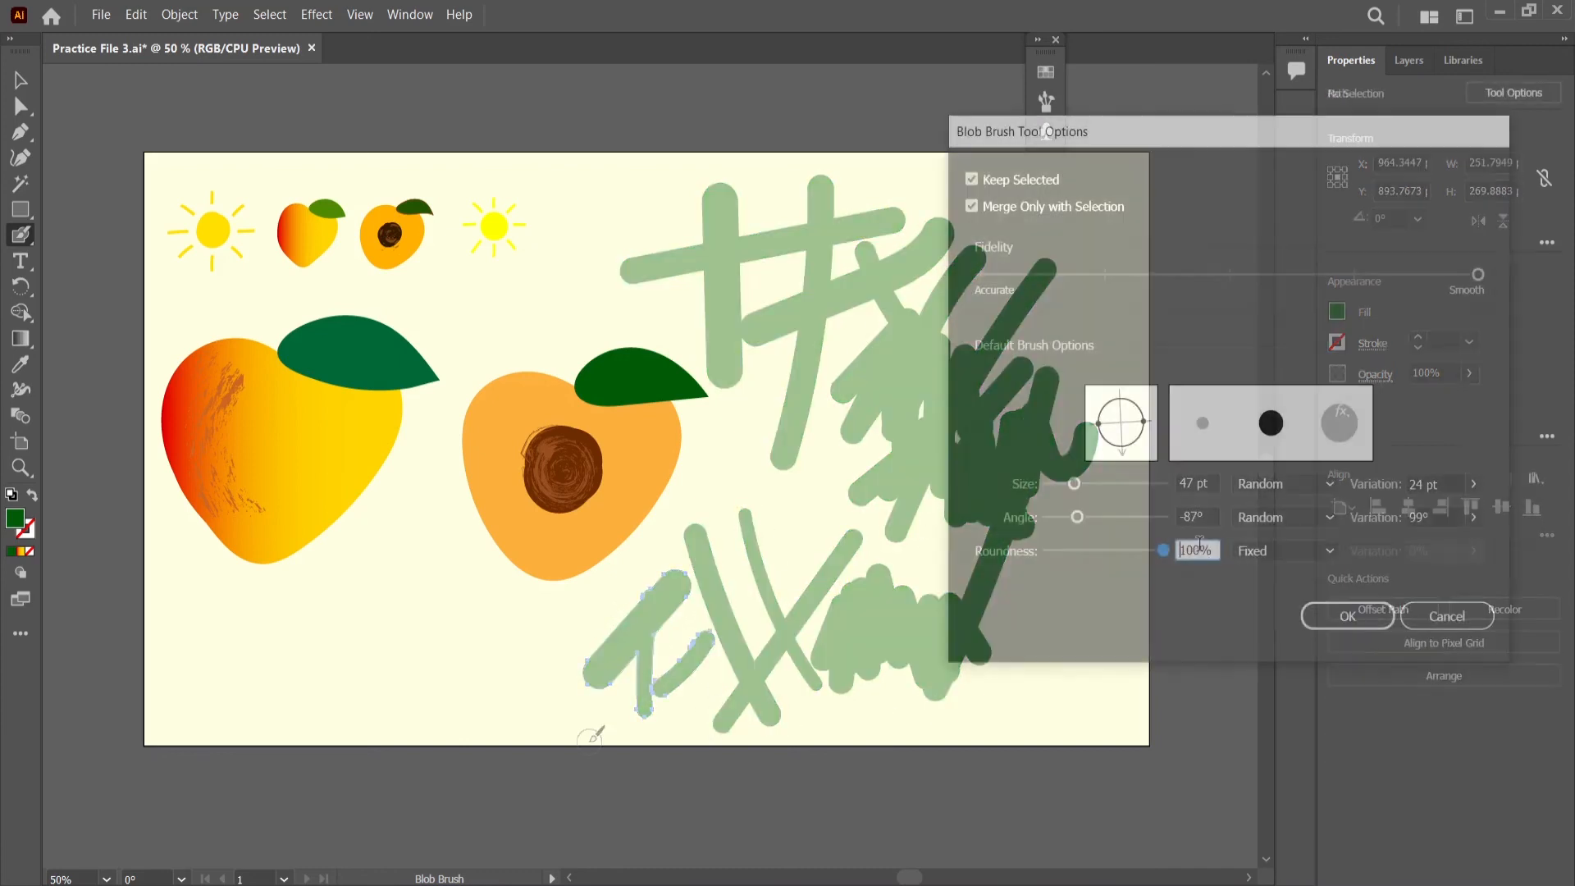
- Set the Blob Brush roundness to 33% and its angle to -46°, Random with an 87° variation
{"action": "mouse_move", "coordinate": [1080, 525]}
{"action": "left_mouse_down"}
{"action": "mouse_move", "coordinate": [1142, 551]}
{"action": "mouse_move", "coordinate": [1098, 561]}
{"action": "mouse_move", "coordinate": [1090, 516]}
{"action": "left_mouse_up"}
{"action": "left_click", "coordinate": [1279, 524]}
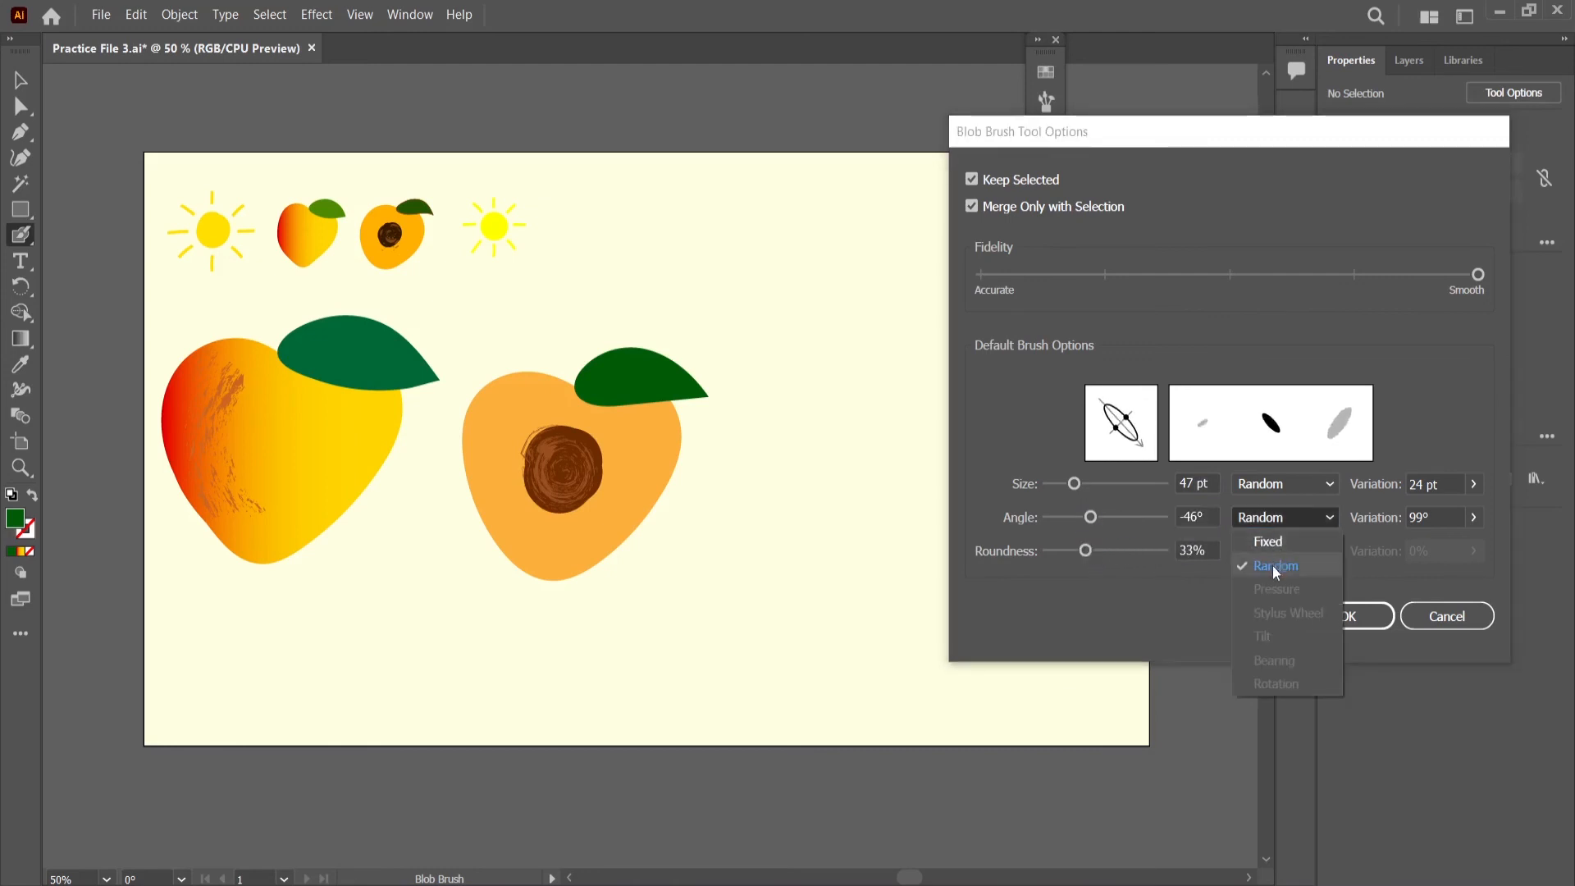
{"action": "left_click", "coordinate": [1272, 564]}
{"action": "left_click", "coordinate": [1473, 516]}
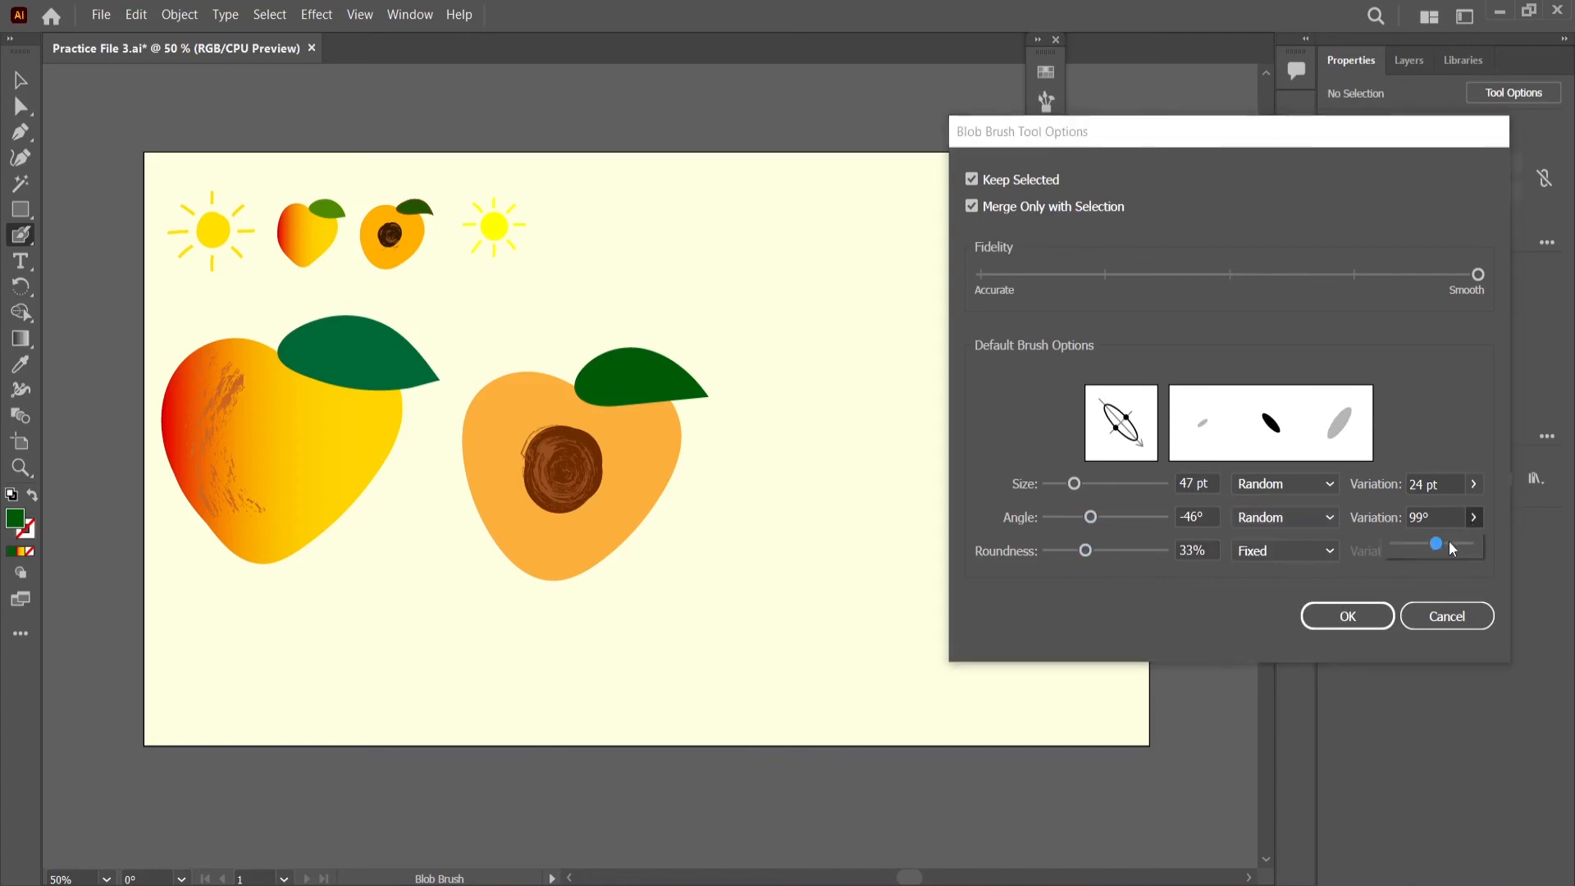
{"action": "mouse_move", "coordinate": [1448, 540]}
{"action": "left_mouse_down"}
{"action": "mouse_move", "coordinate": [1401, 548]}
{"action": "mouse_move", "coordinate": [1457, 545]}
{"action": "mouse_move", "coordinate": [1424, 559]}
{"action": "left_mouse_up"}
{"action": "left_click", "coordinate": [1403, 555]}
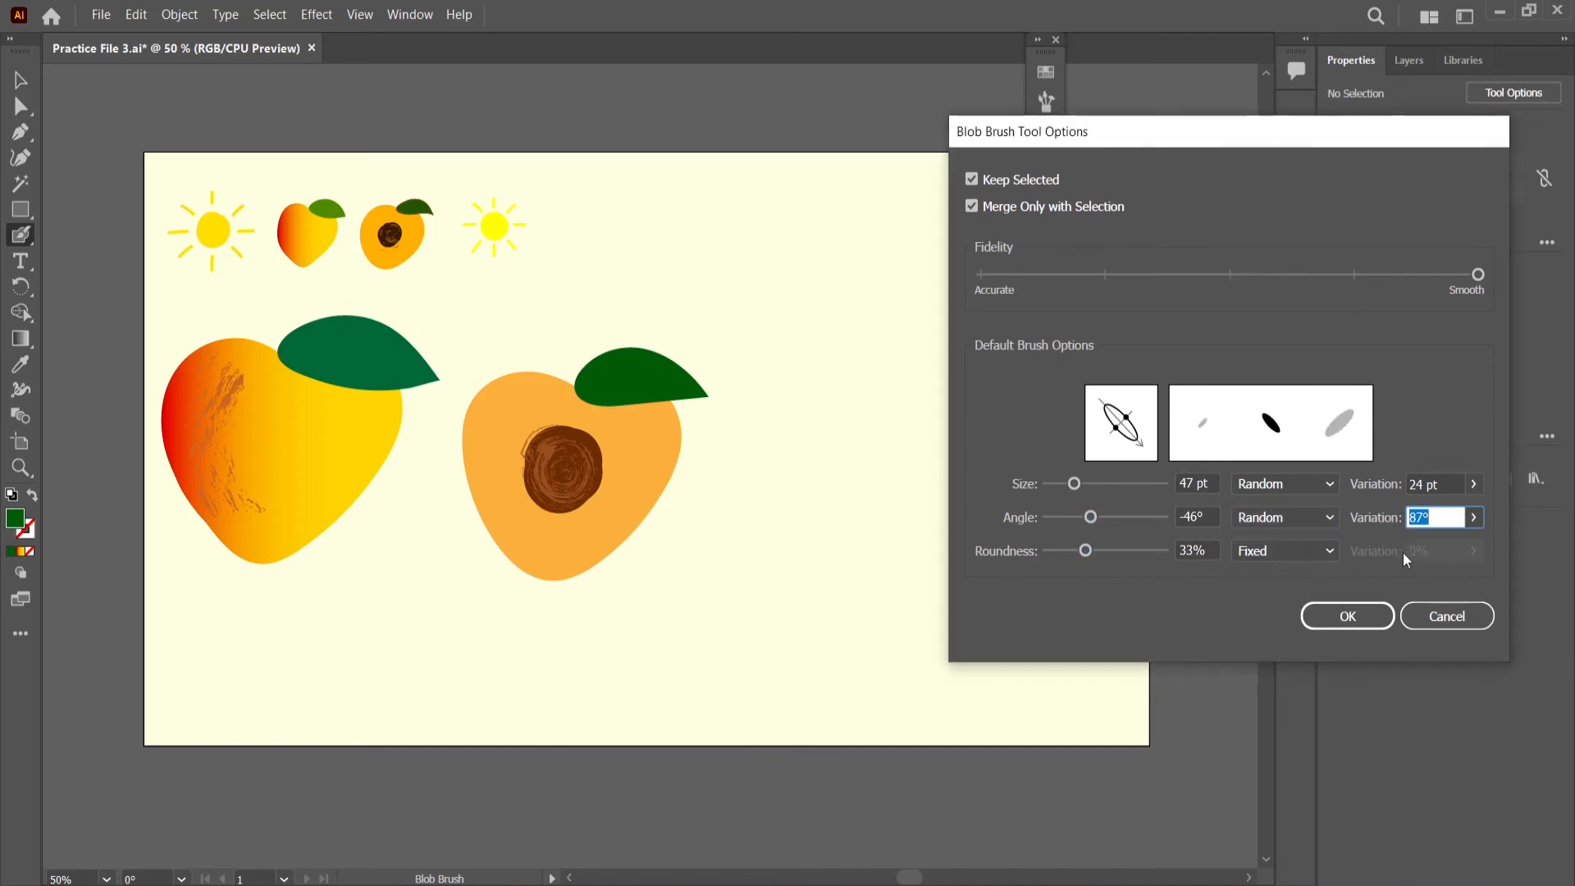
{"action": "left_click", "coordinate": [1347, 616]}
- Paint four long, roughly vertical green strokes right of the halved fruit to test the flattened, random-angle Blob Brush
{"action": "left_click_drag", "start_coordinate": [848, 277], "coordinate": [919, 420]}
{"action": "left_click_drag", "start_coordinate": [954, 299], "coordinate": [945, 510]}
{"action": "left_click_drag", "start_coordinate": [1000, 313], "coordinate": [970, 625]}
{"action": "left_click_drag", "start_coordinate": [854, 420], "coordinate": [931, 671]}
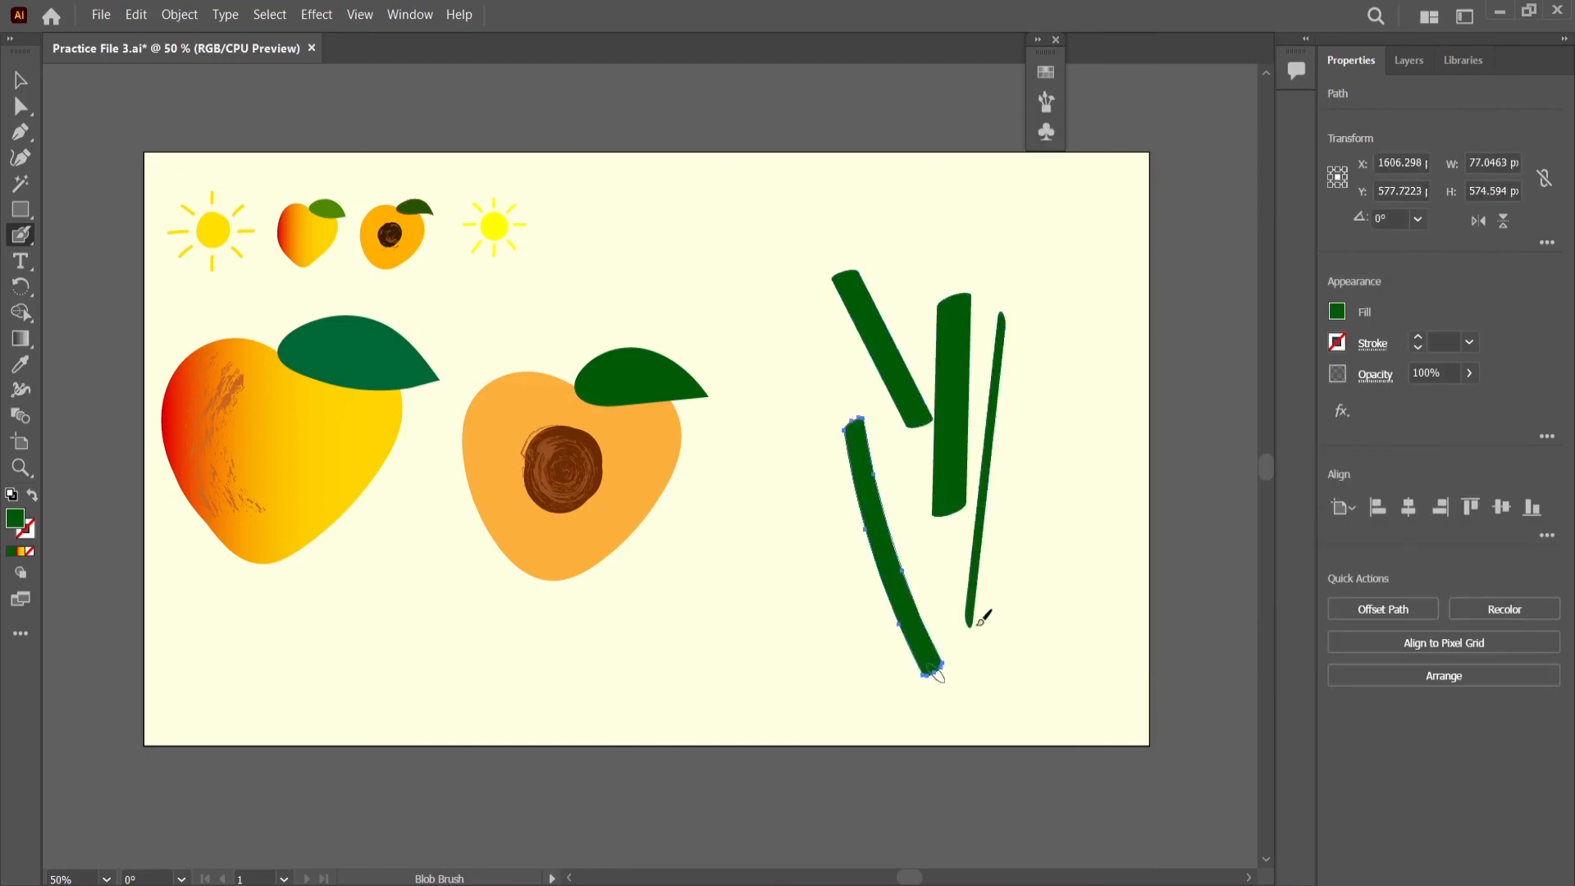
- Paint more crossing and short vertical green test strokes around the lower part of the existing strokes with the random-angle Blob Brush
{"action": "left_click_drag", "start_coordinate": [1068, 457], "coordinate": [883, 654]}
{"action": "left_click_drag", "start_coordinate": [808, 480], "coordinate": [911, 586]}
{"action": "left_click_drag", "start_coordinate": [1056, 437], "coordinate": [980, 545]}
{"action": "left_click_drag", "start_coordinate": [807, 533], "coordinate": [795, 664]}
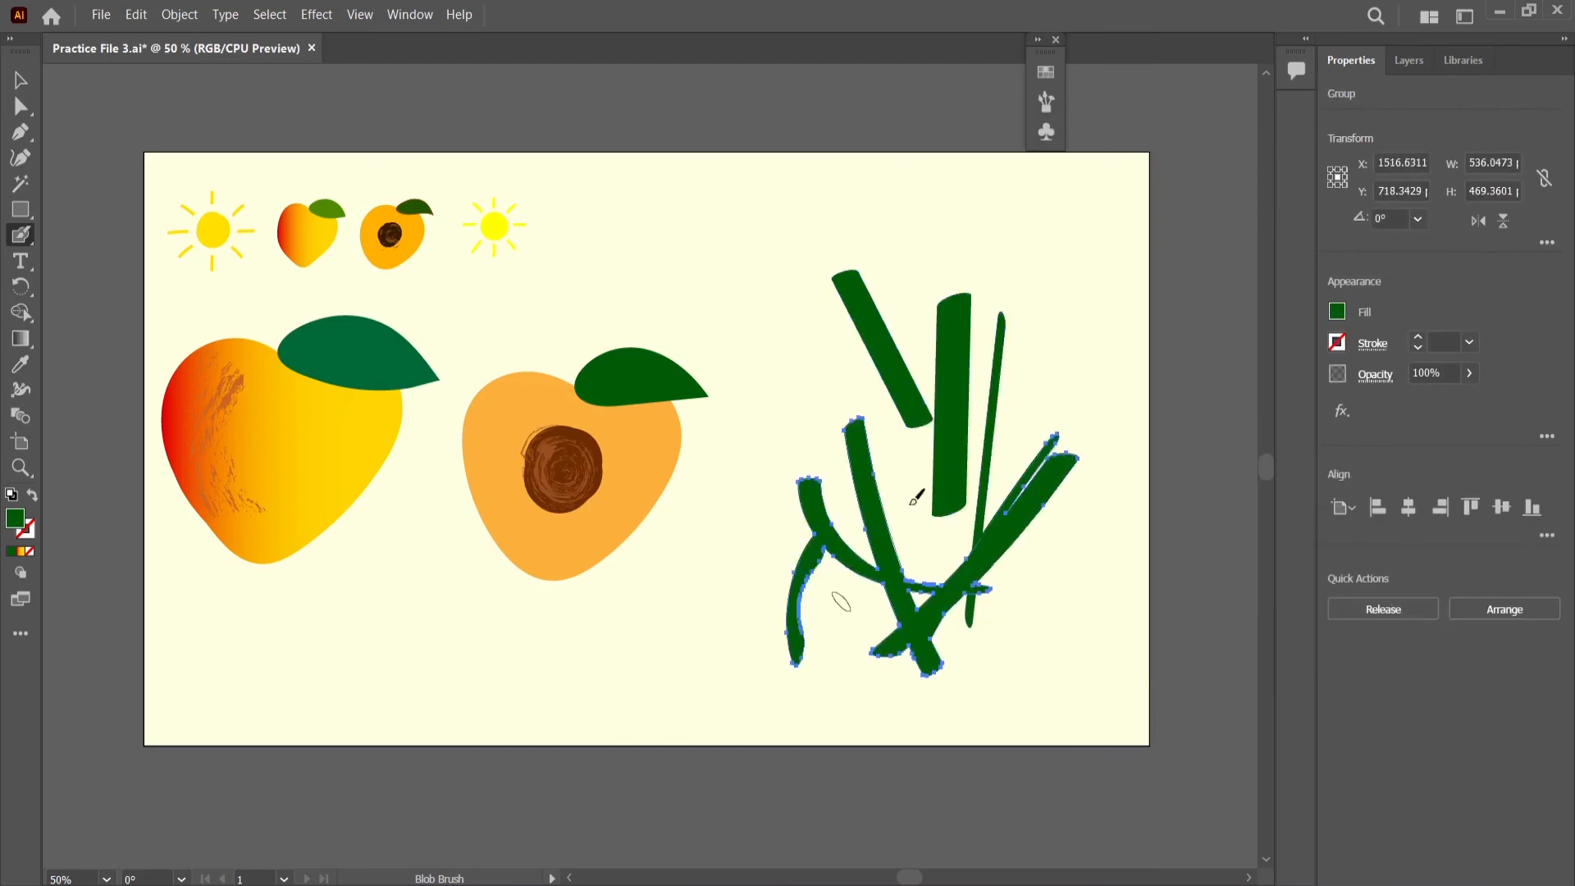
{"action": "left_click_drag", "start_coordinate": [927, 587], "coordinate": [972, 606]}
{"action": "left_click_drag", "start_coordinate": [1024, 529], "coordinate": [1031, 652]}
{"action": "left_click_drag", "start_coordinate": [1071, 549], "coordinate": [1078, 657]}
{"action": "left_click_drag", "start_coordinate": [1117, 558], "coordinate": [1114, 646]}
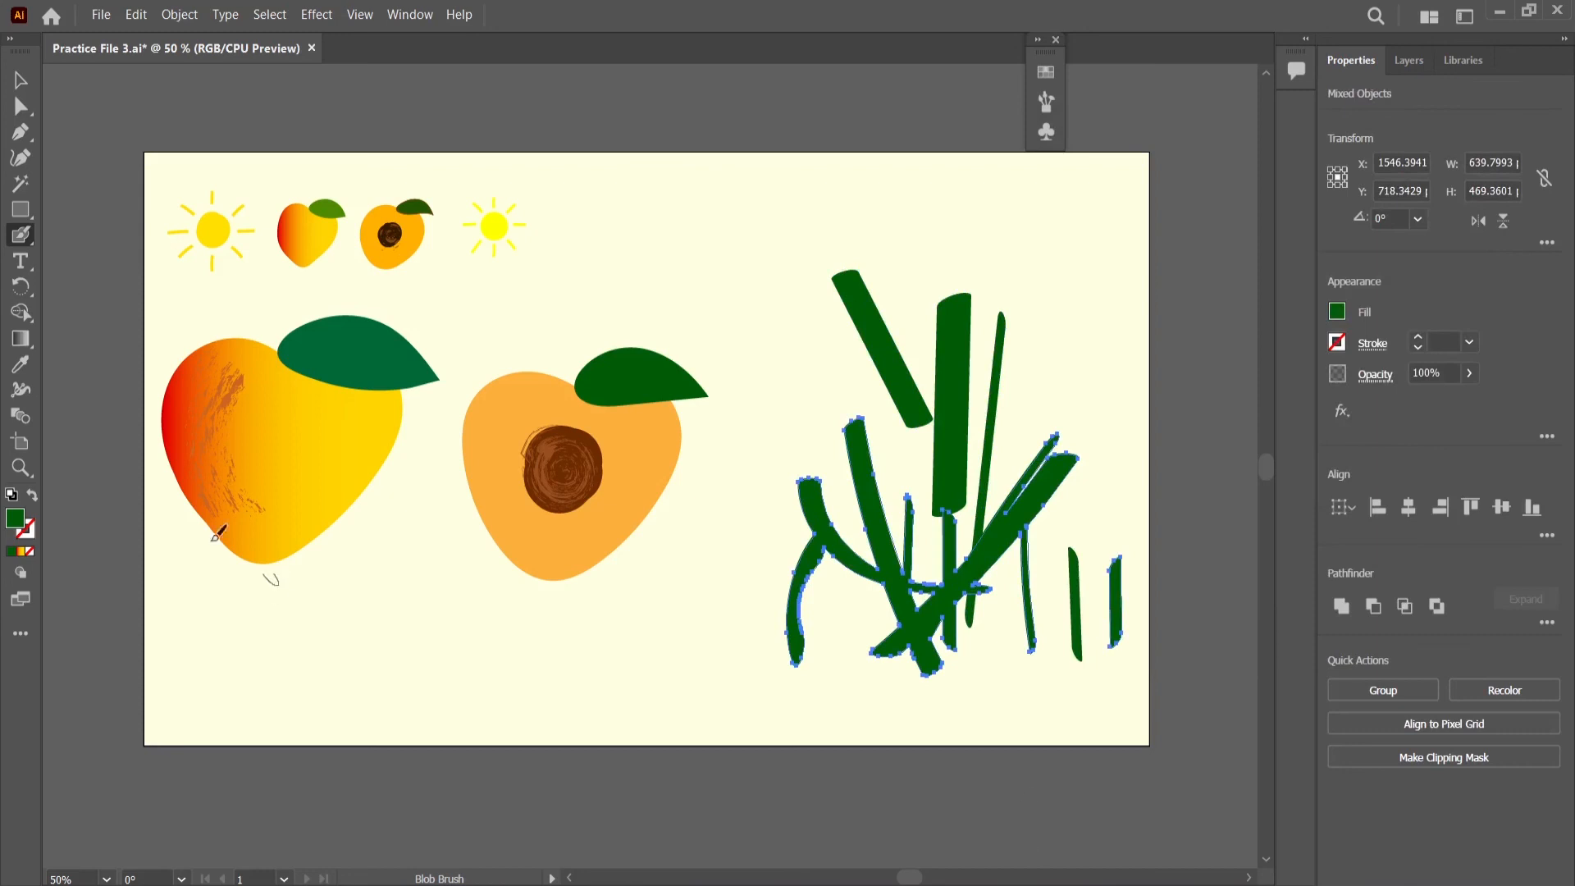
- Set the Blob Brush roundness to Random with a 28% variation
{"action": "double_click", "coordinate": [20, 235]}
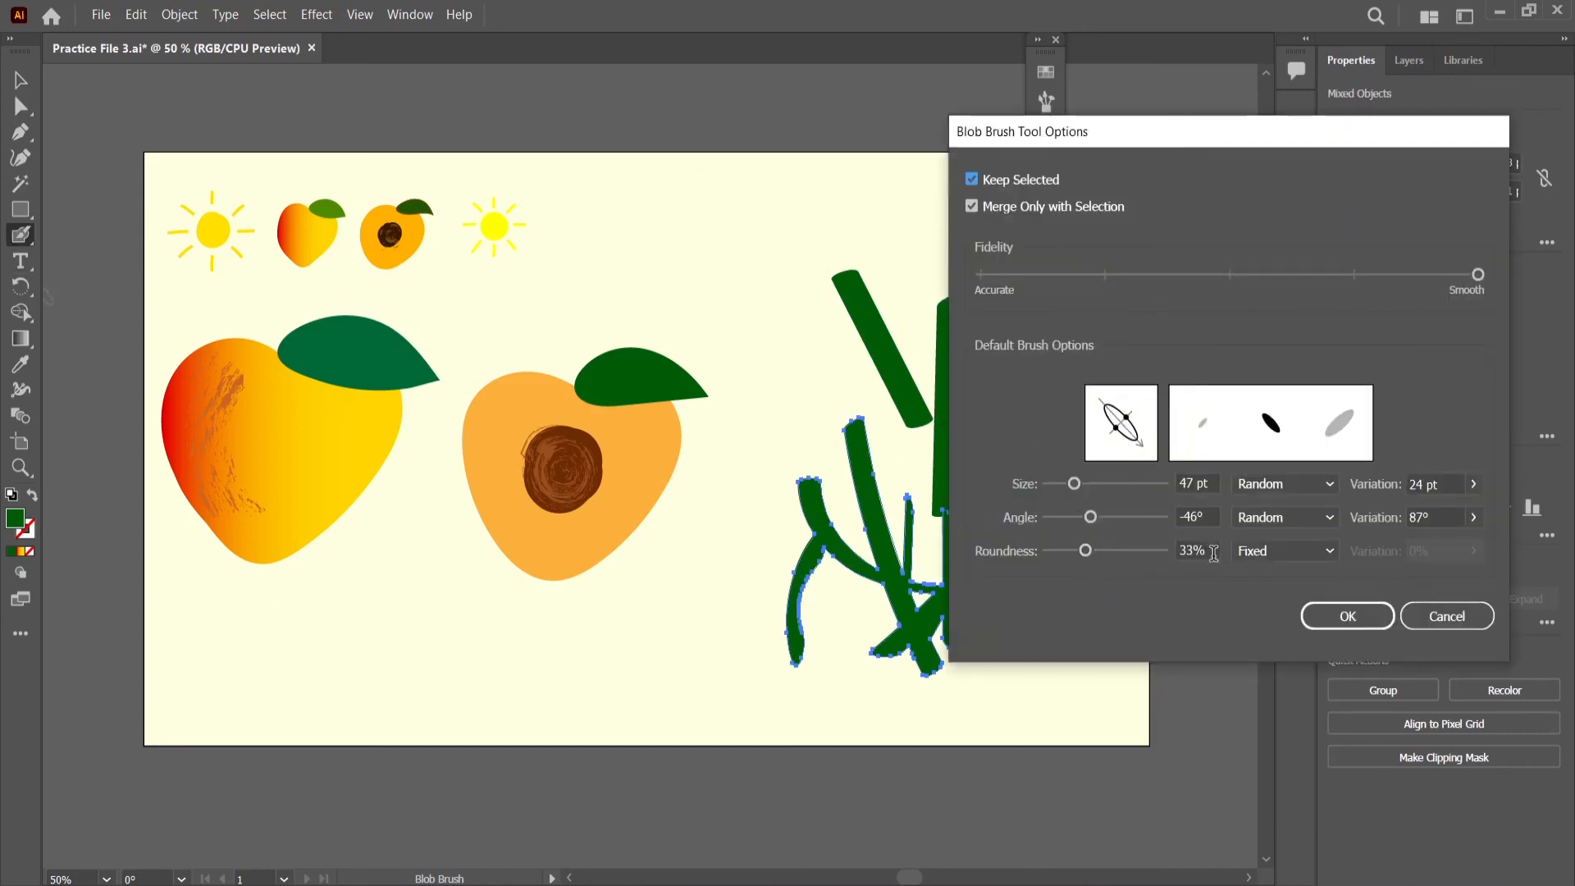
{"action": "left_click", "coordinate": [1288, 550]}
{"action": "left_click", "coordinate": [1288, 597]}
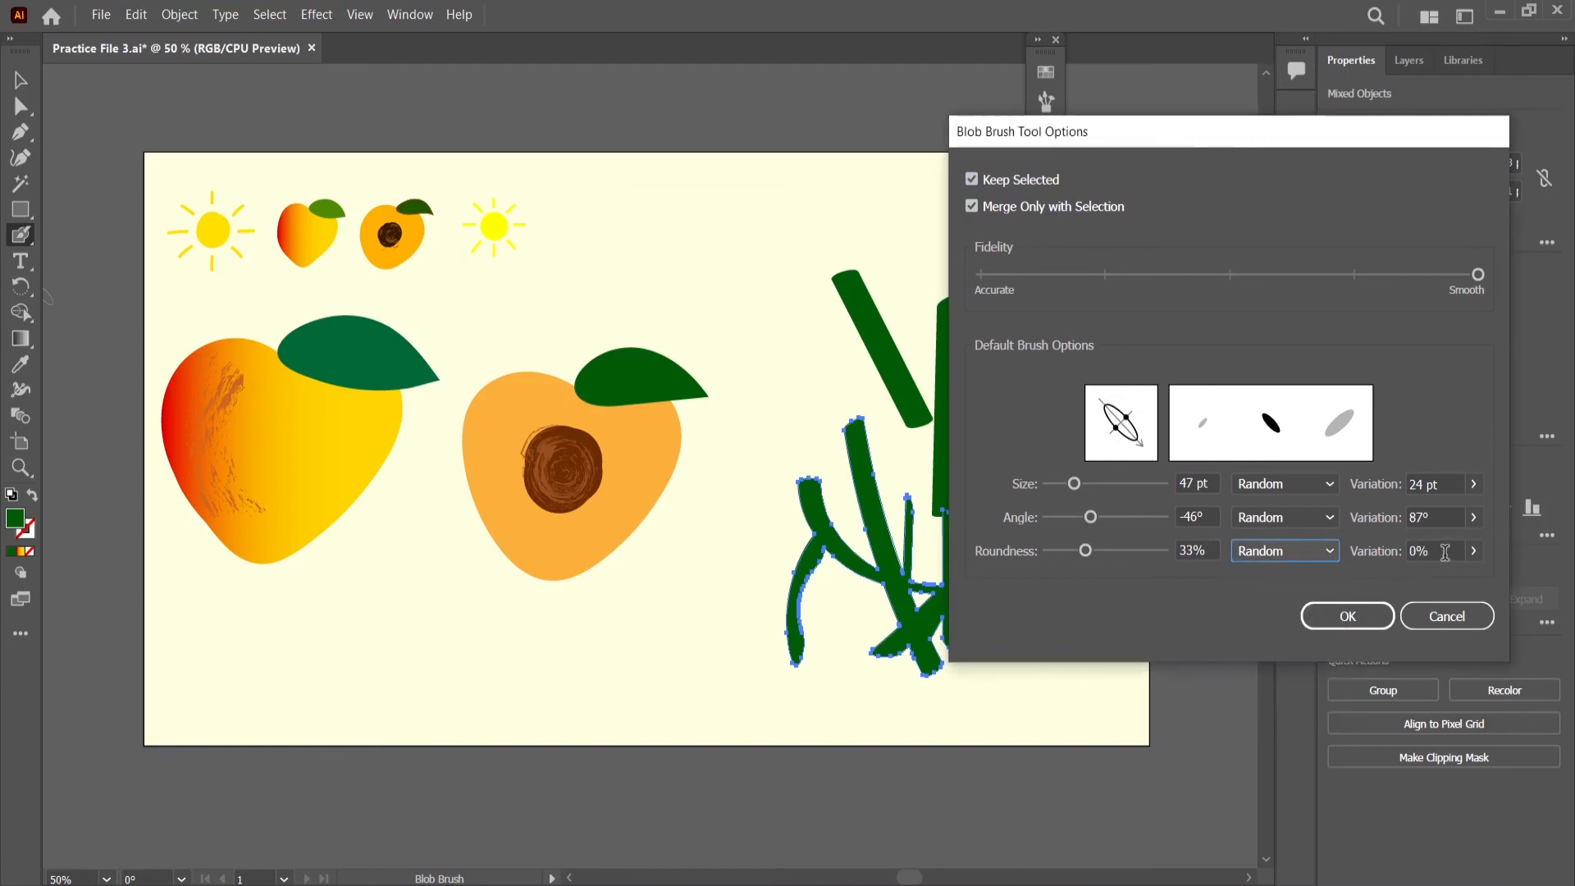
{"action": "left_click", "coordinate": [1473, 550]}
{"action": "mouse_move", "coordinate": [1395, 577]}
{"action": "left_mouse_down"}
{"action": "mouse_move", "coordinate": [1472, 579]}
{"action": "mouse_move", "coordinate": [1423, 579]}
{"action": "left_mouse_up"}
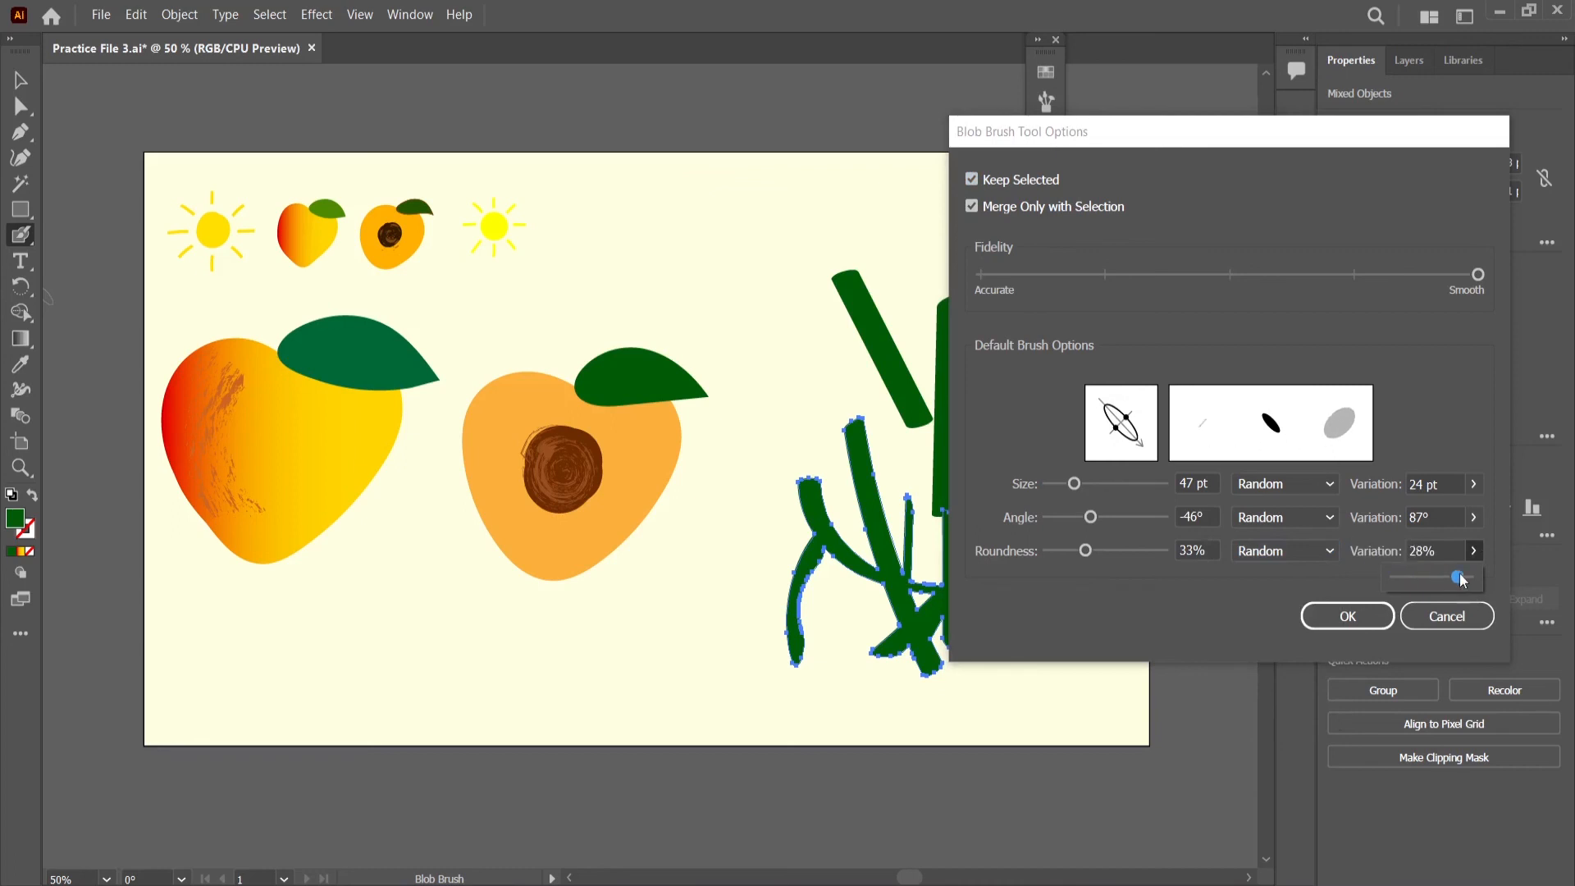
{"action": "left_click", "coordinate": [1346, 616]}
- Paint many long, overlapping green test strokes across the area right of the halved fruit to test the random-roundness Blob Brush
{"action": "left_click_drag", "start_coordinate": [884, 229], "coordinate": [888, 453]}
{"action": "left_click_drag", "start_coordinate": [999, 222], "coordinate": [973, 443]}
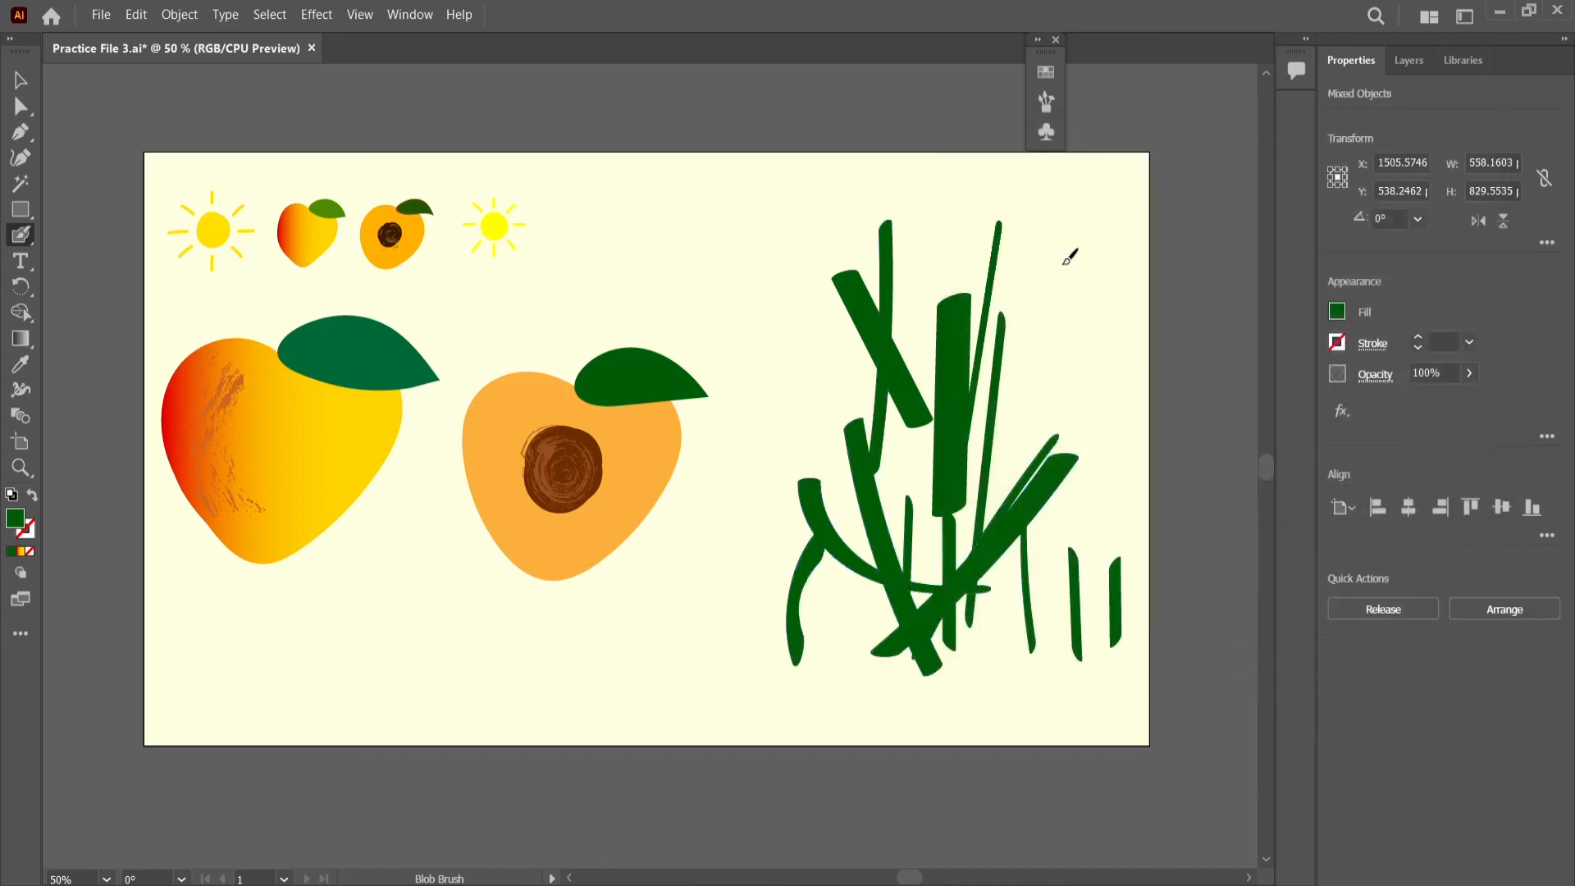
{"action": "left_click_drag", "start_coordinate": [1110, 191], "coordinate": [1068, 452]}
{"action": "left_click_drag", "start_coordinate": [1075, 239], "coordinate": [1022, 468]}
{"action": "left_click_drag", "start_coordinate": [1017, 229], "coordinate": [972, 447]}
{"action": "left_click_drag", "start_coordinate": [936, 266], "coordinate": [880, 500]}
{"action": "left_click_drag", "start_coordinate": [878, 305], "coordinate": [829, 502]}
{"action": "left_click_drag", "start_coordinate": [838, 291], "coordinate": [821, 455]}
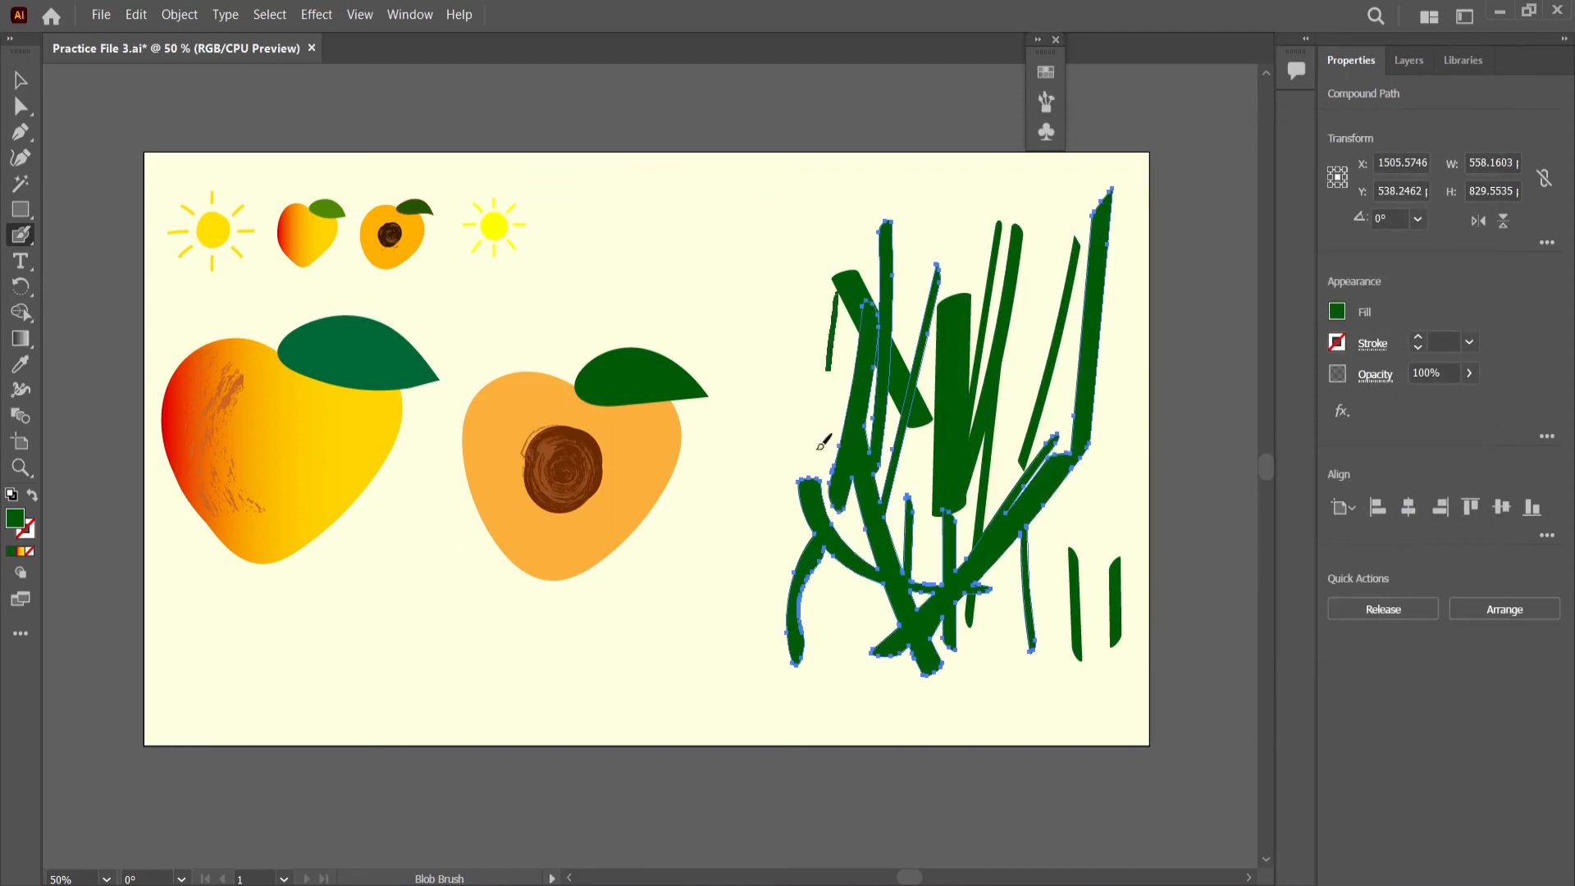
{"action": "left_click_drag", "start_coordinate": [789, 310], "coordinate": [822, 476]}
{"action": "left_click_drag", "start_coordinate": [1019, 385], "coordinate": [988, 660]}
{"action": "left_click_drag", "start_coordinate": [736, 574], "coordinate": [1005, 668]}
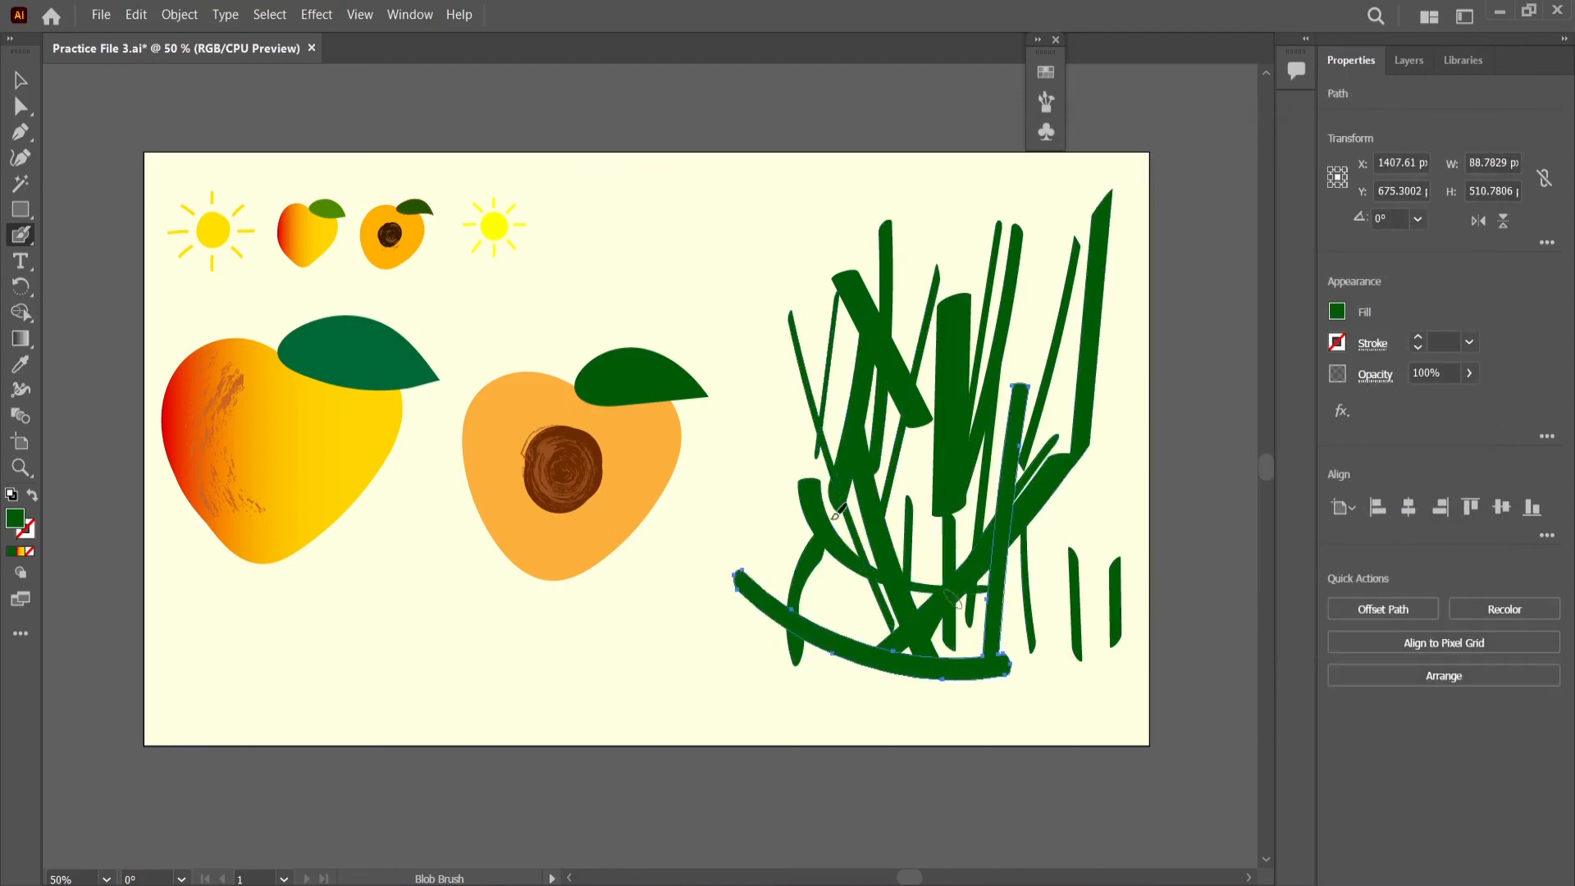
{"action": "left_click_drag", "start_coordinate": [812, 499], "coordinate": [907, 656]}
{"action": "left_click_drag", "start_coordinate": [1052, 463], "coordinate": [1007, 591]}
{"action": "left_click_drag", "start_coordinate": [1067, 533], "coordinate": [886, 631]}
{"action": "left_click_drag", "start_coordinate": [756, 500], "coordinate": [845, 660]}
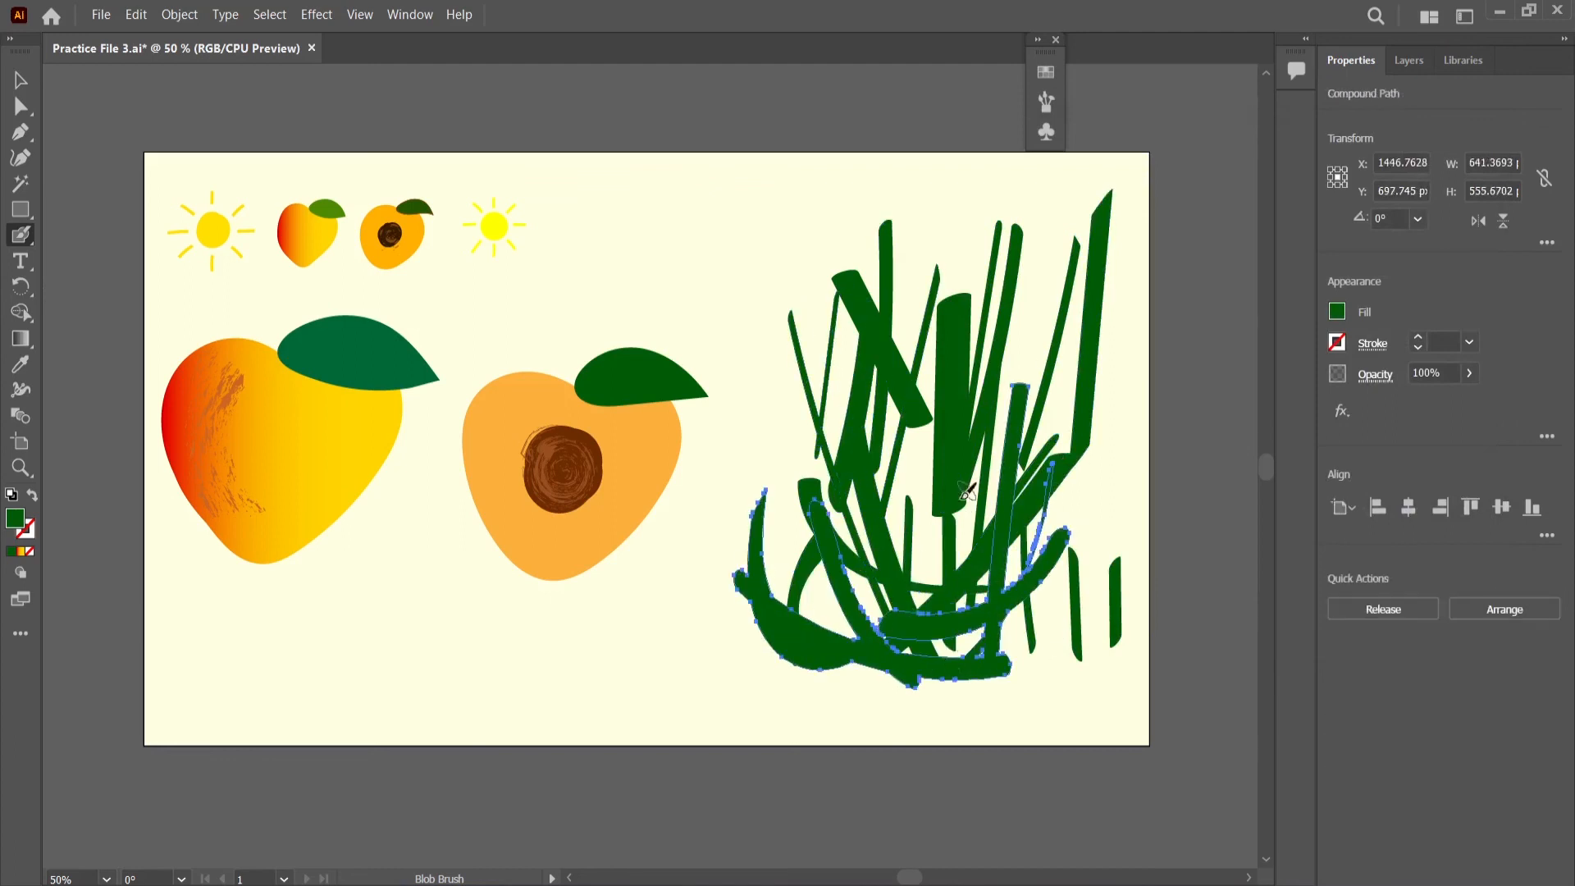
{"action": "left_click_drag", "start_coordinate": [668, 609], "coordinate": [812, 701]}
{"action": "left_click_drag", "start_coordinate": [584, 677], "coordinate": [824, 695]}
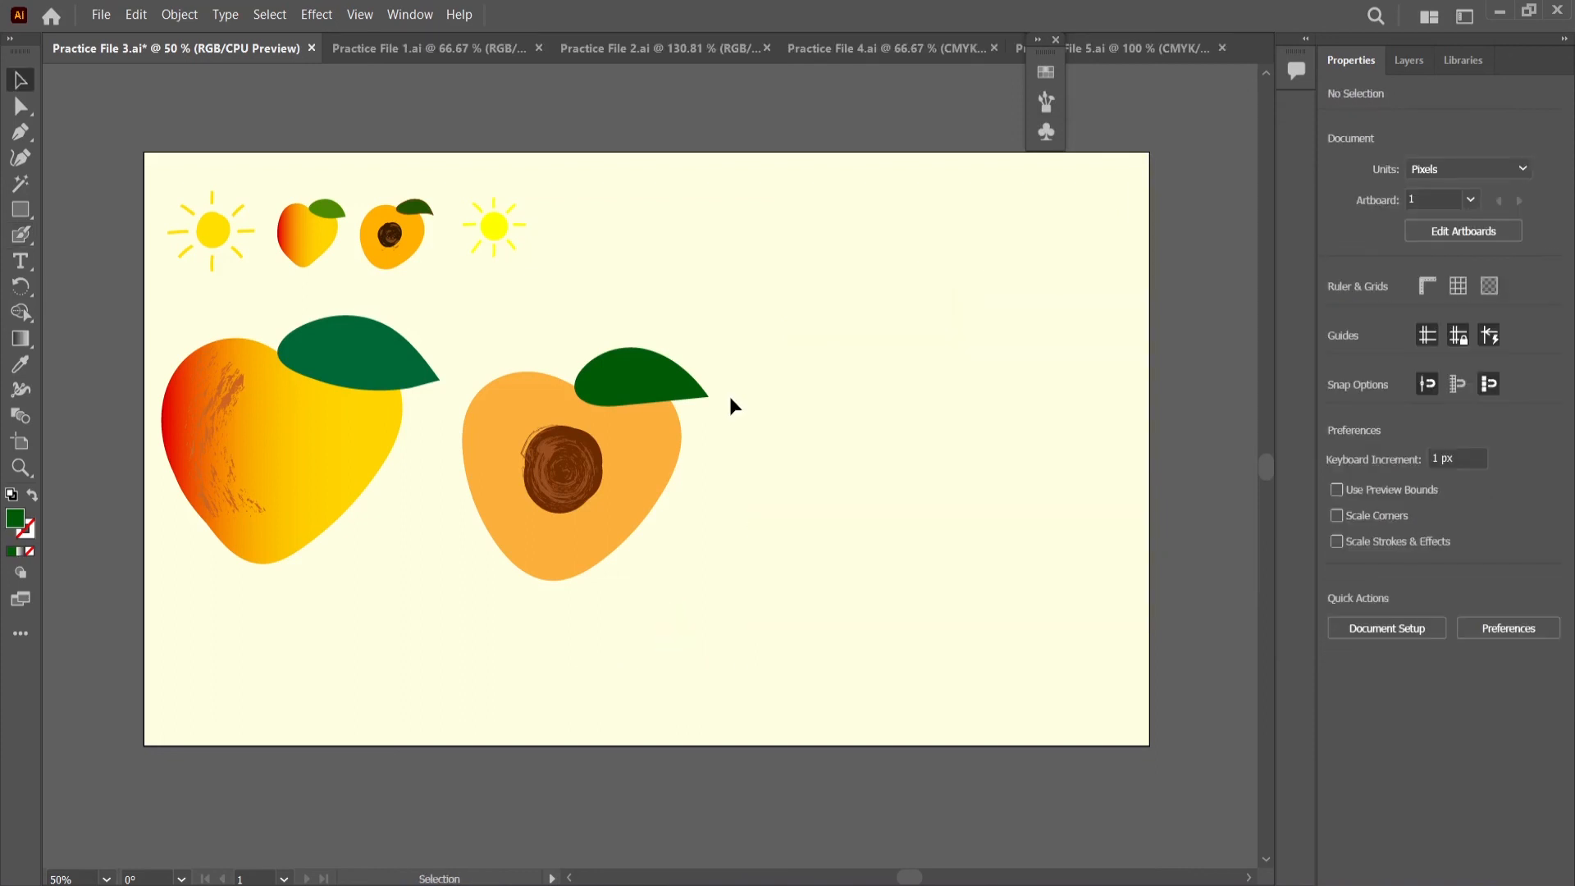
- Go through Practice File 1 to Practice File 2 and select the second flower from the left
{"action": "left_click", "coordinate": [455, 51]}
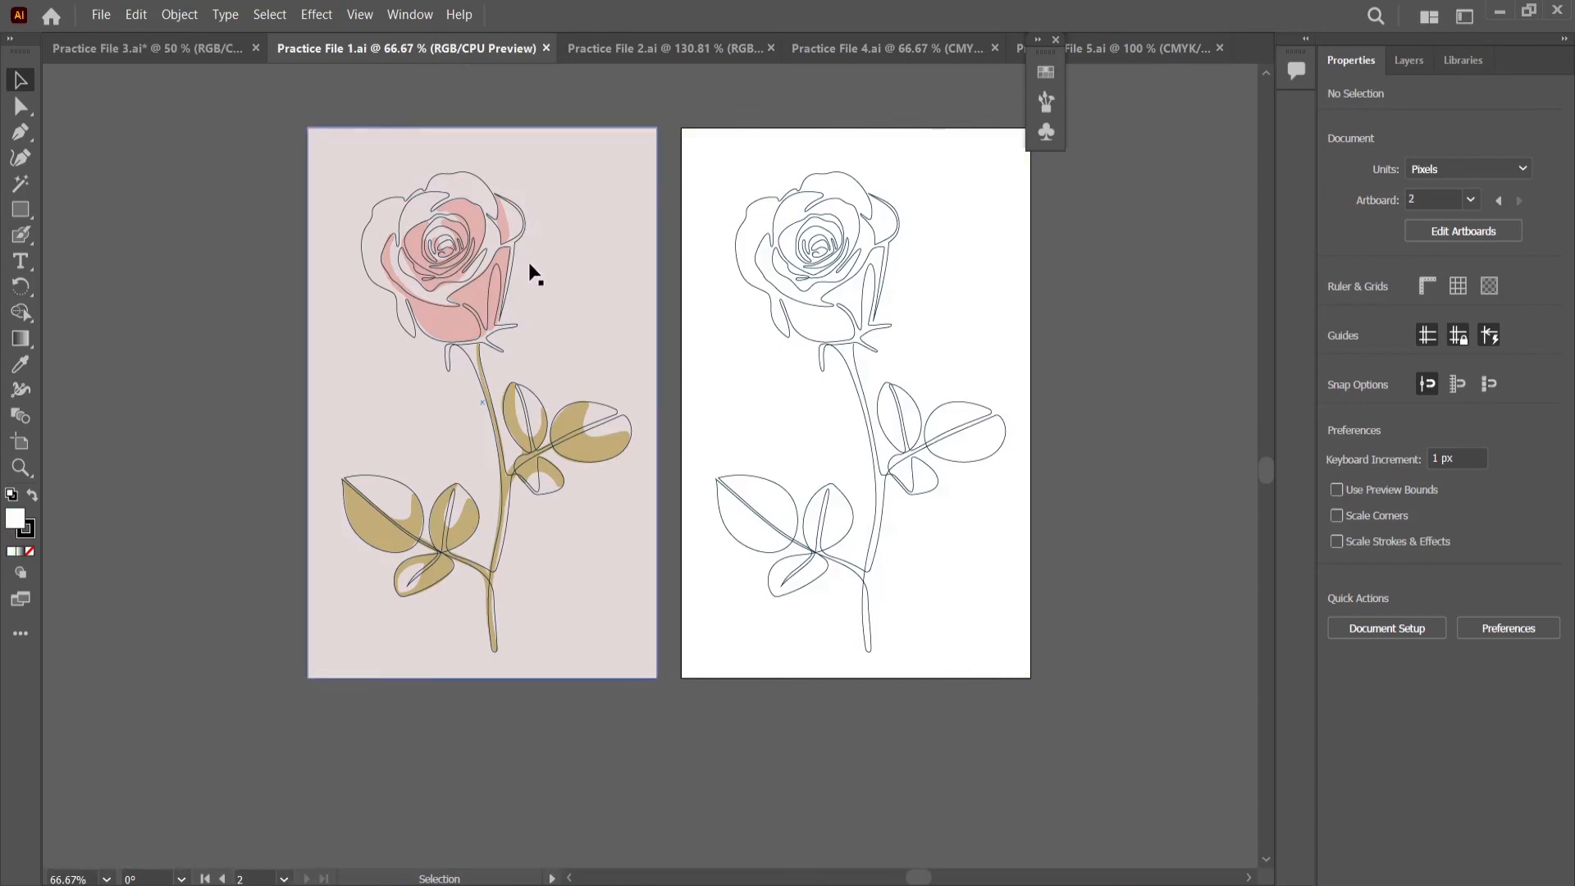
{"action": "left_click", "coordinate": [603, 58]}
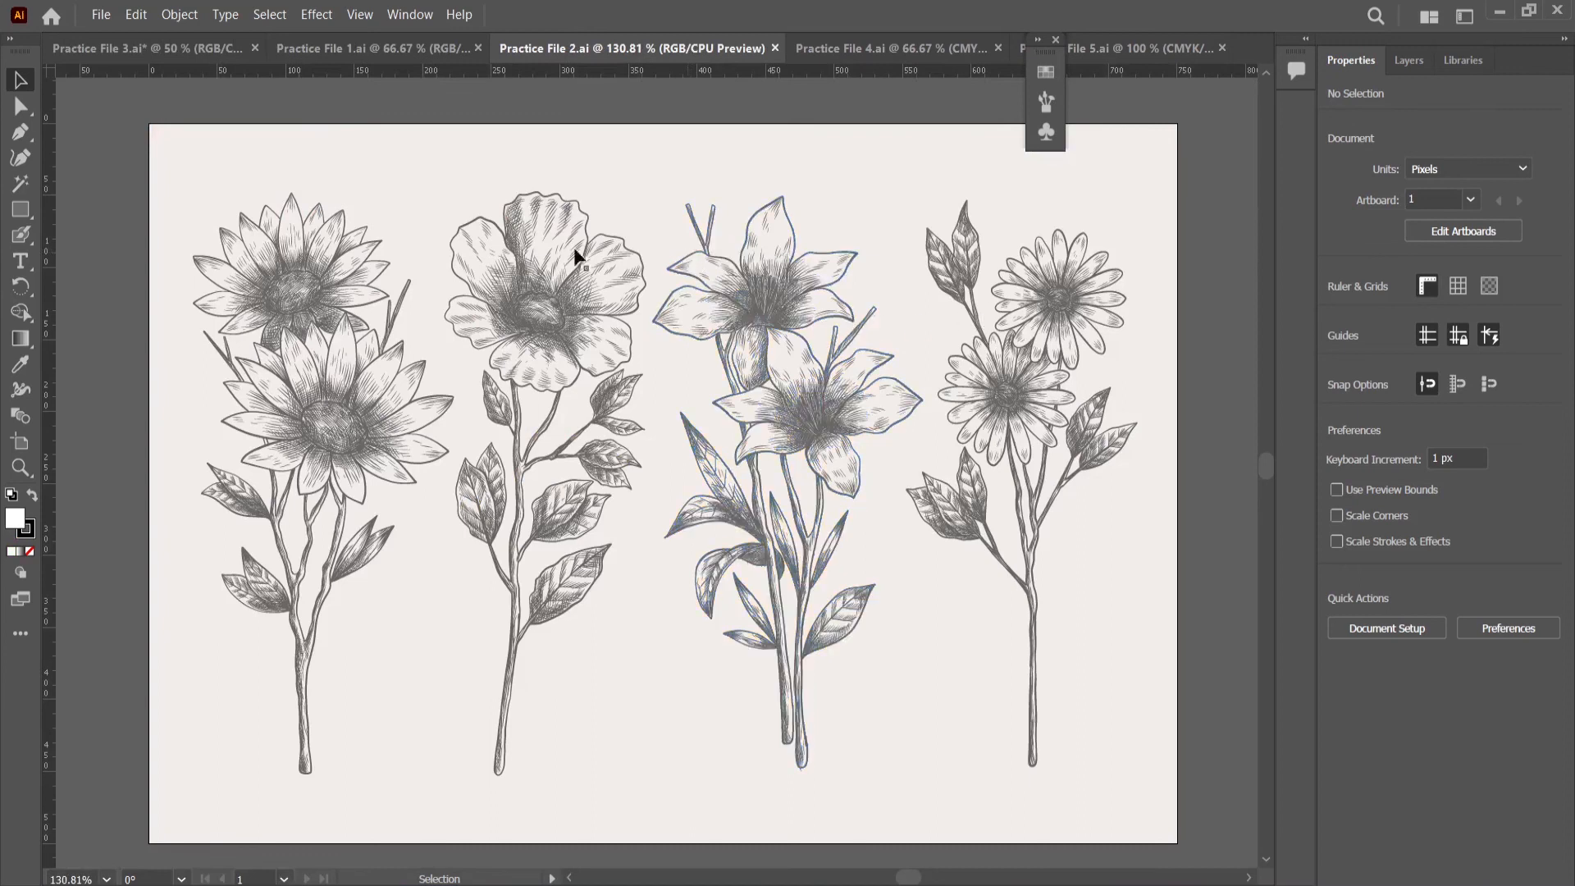
{"action": "left_click", "coordinate": [603, 307]}
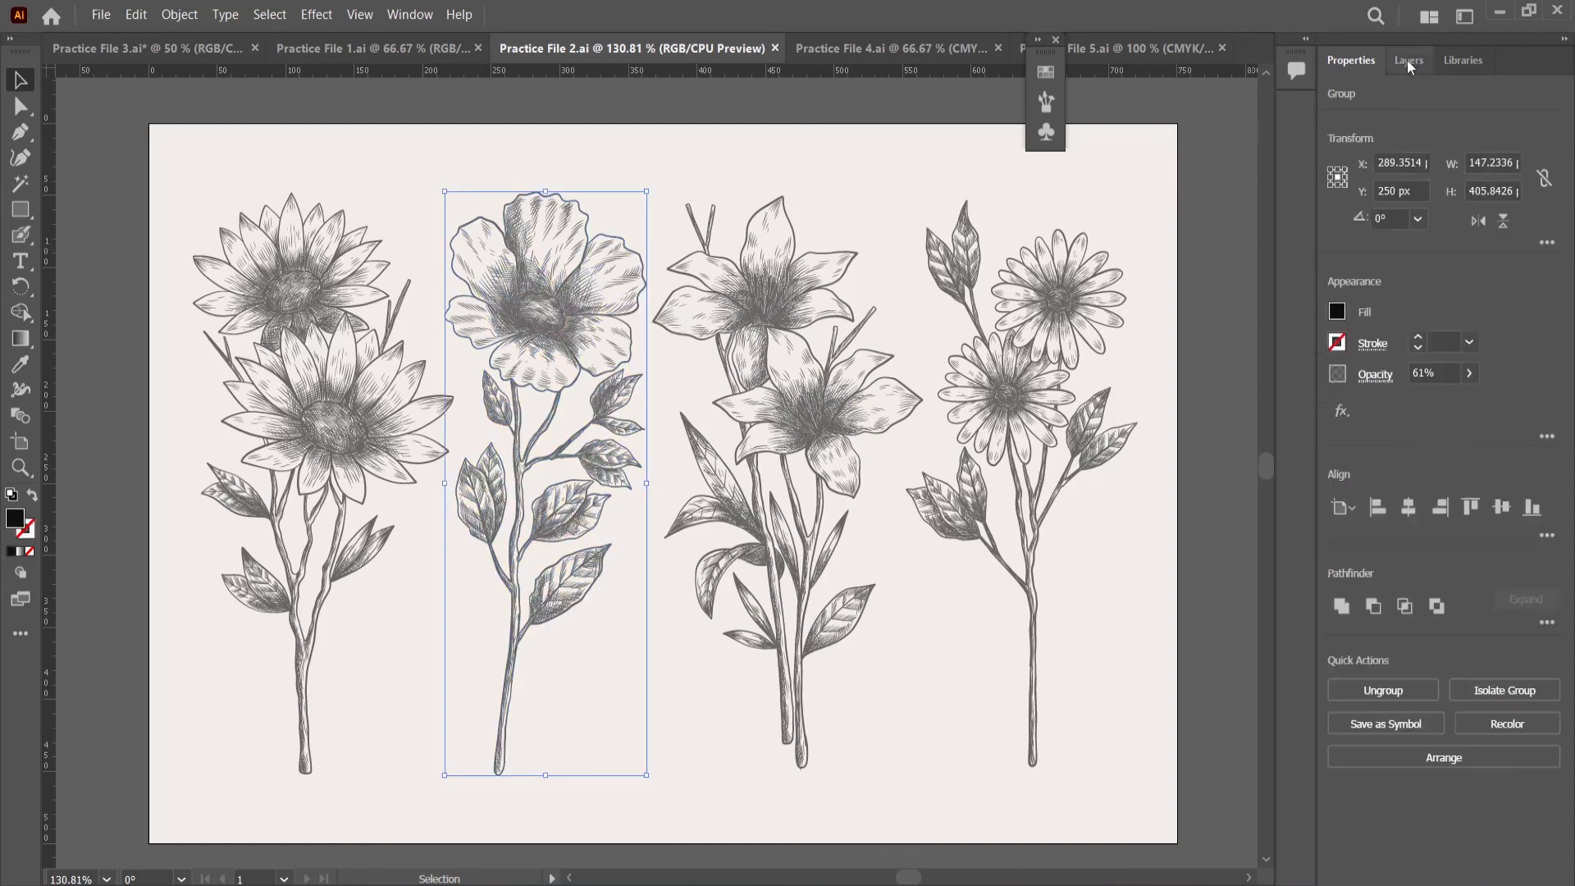
- Add a new layer between the OBJECTS and BACKGROUND layers, lock OBJECTS and keep the new layer active
{"action": "left_click", "coordinate": [1410, 60]}
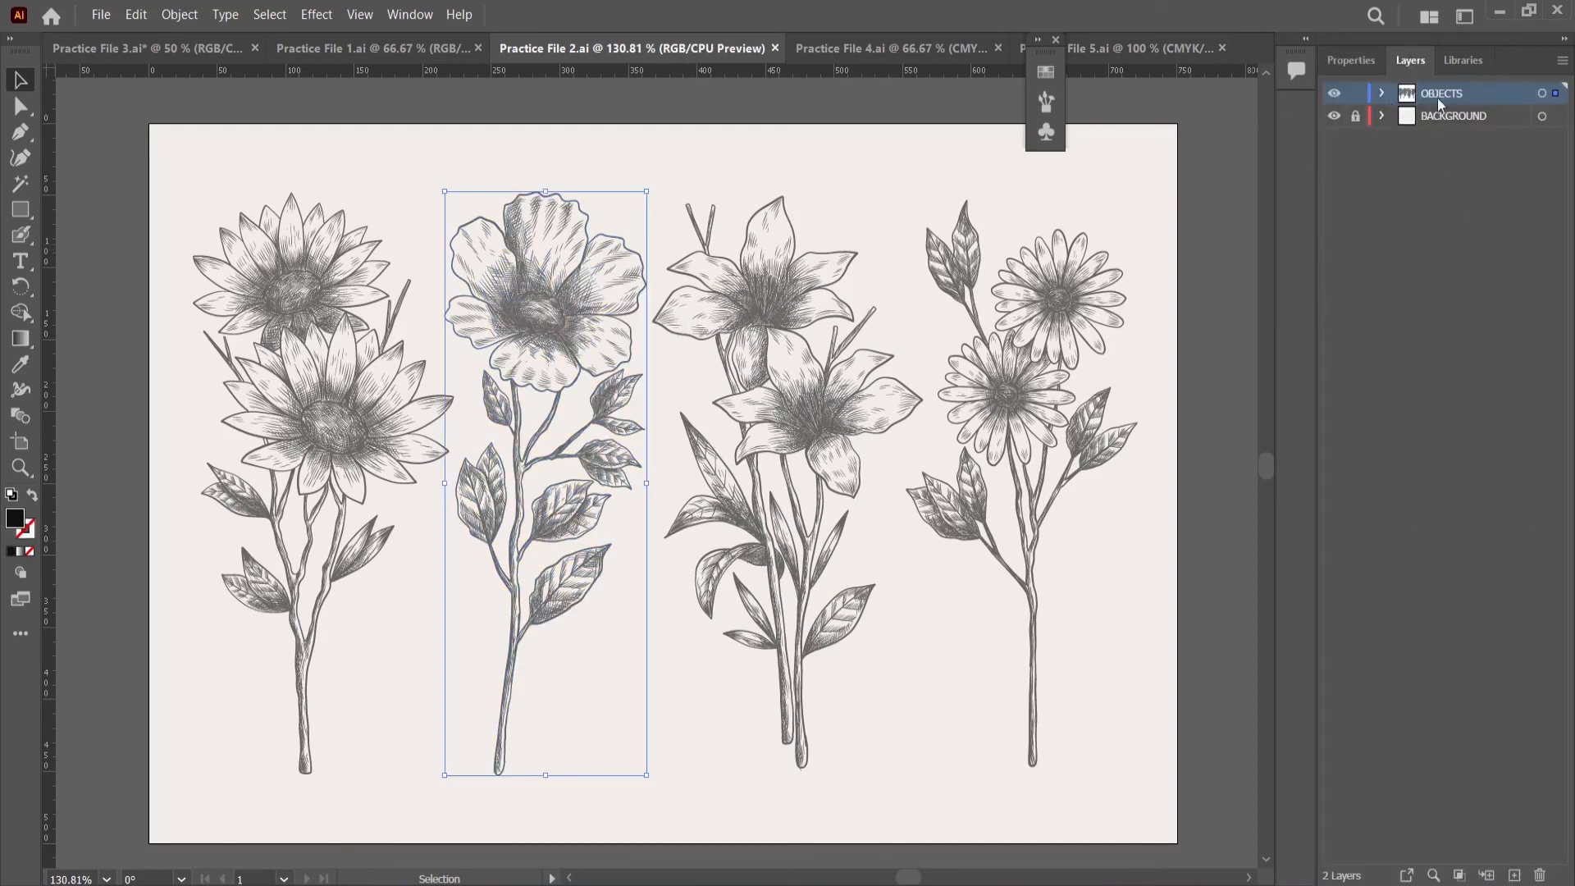
{"action": "left_click", "coordinate": [1515, 874]}
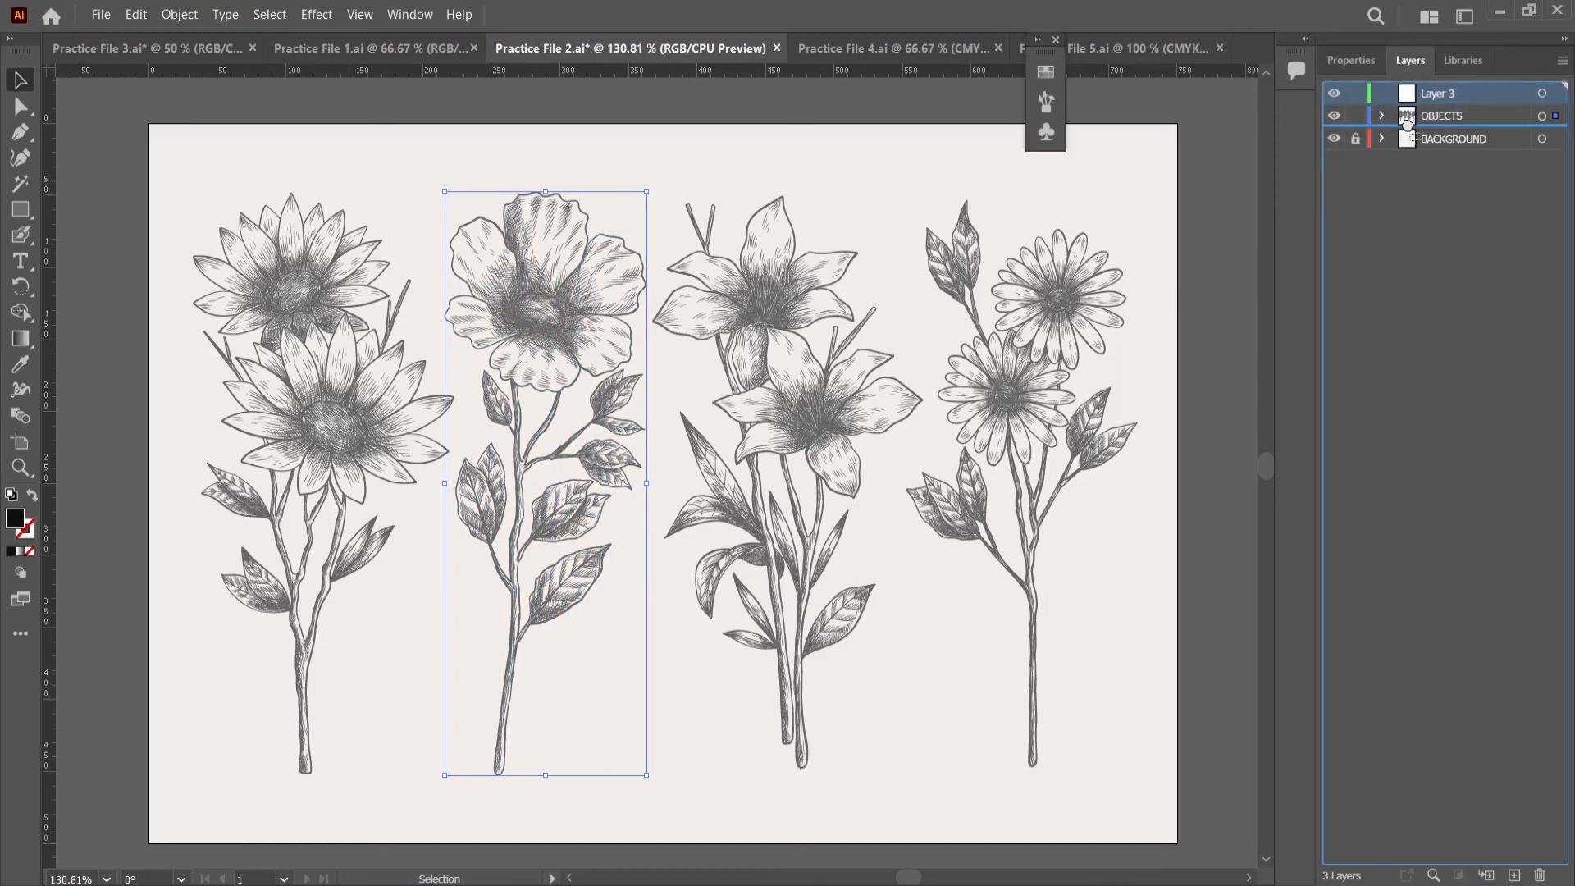
{"action": "left_click_drag", "start_coordinate": [1437, 116], "coordinate": [1442, 90]}
{"action": "left_click", "coordinate": [1416, 118]}
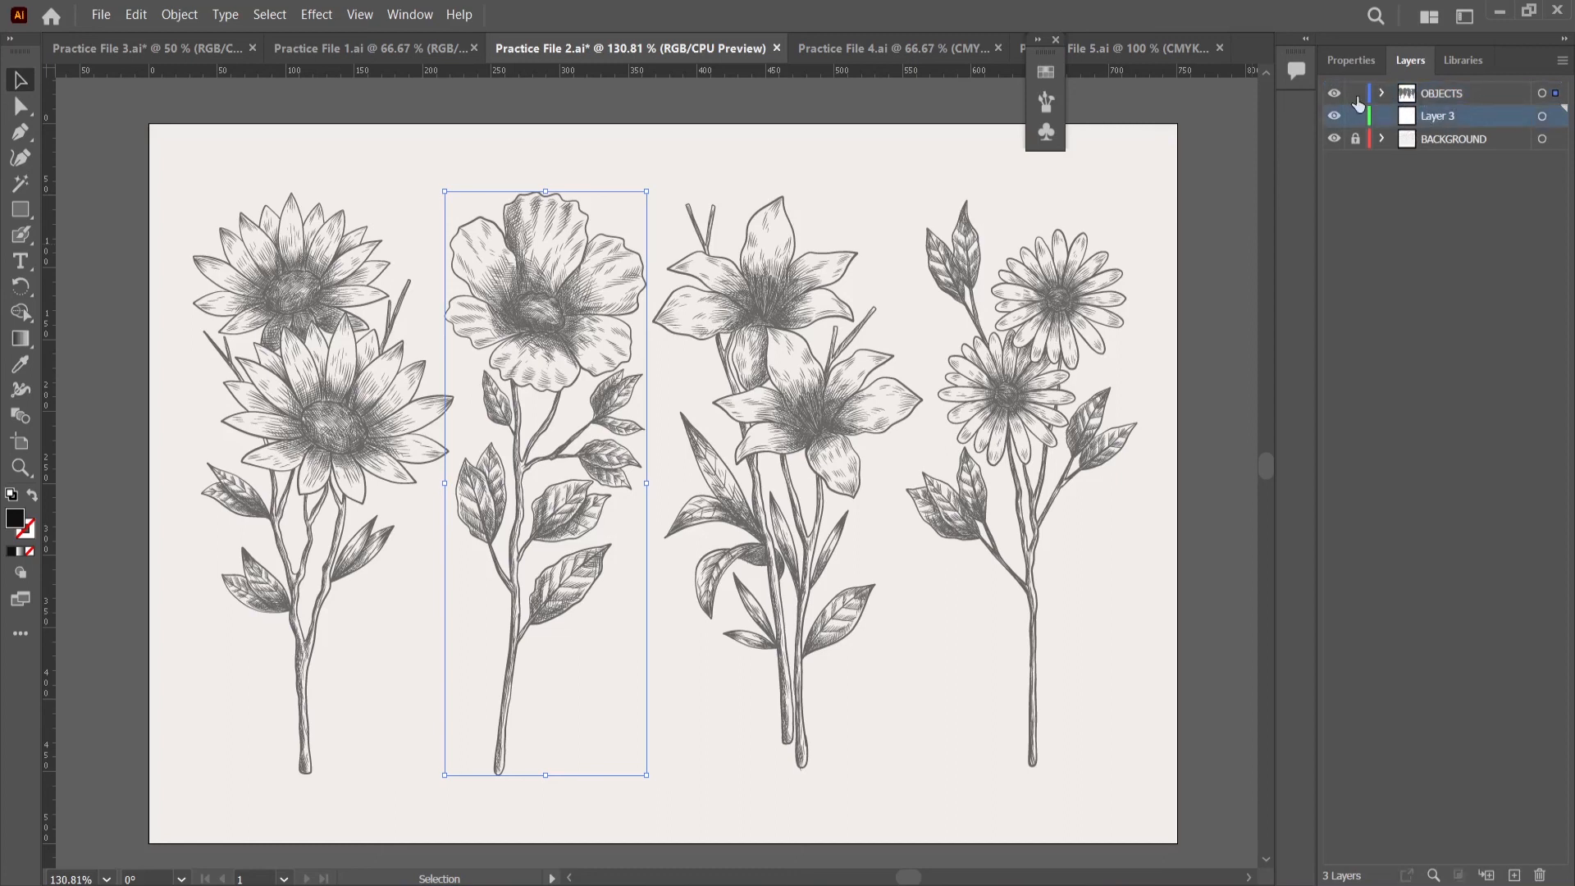
{"action": "left_click", "coordinate": [1355, 94]}
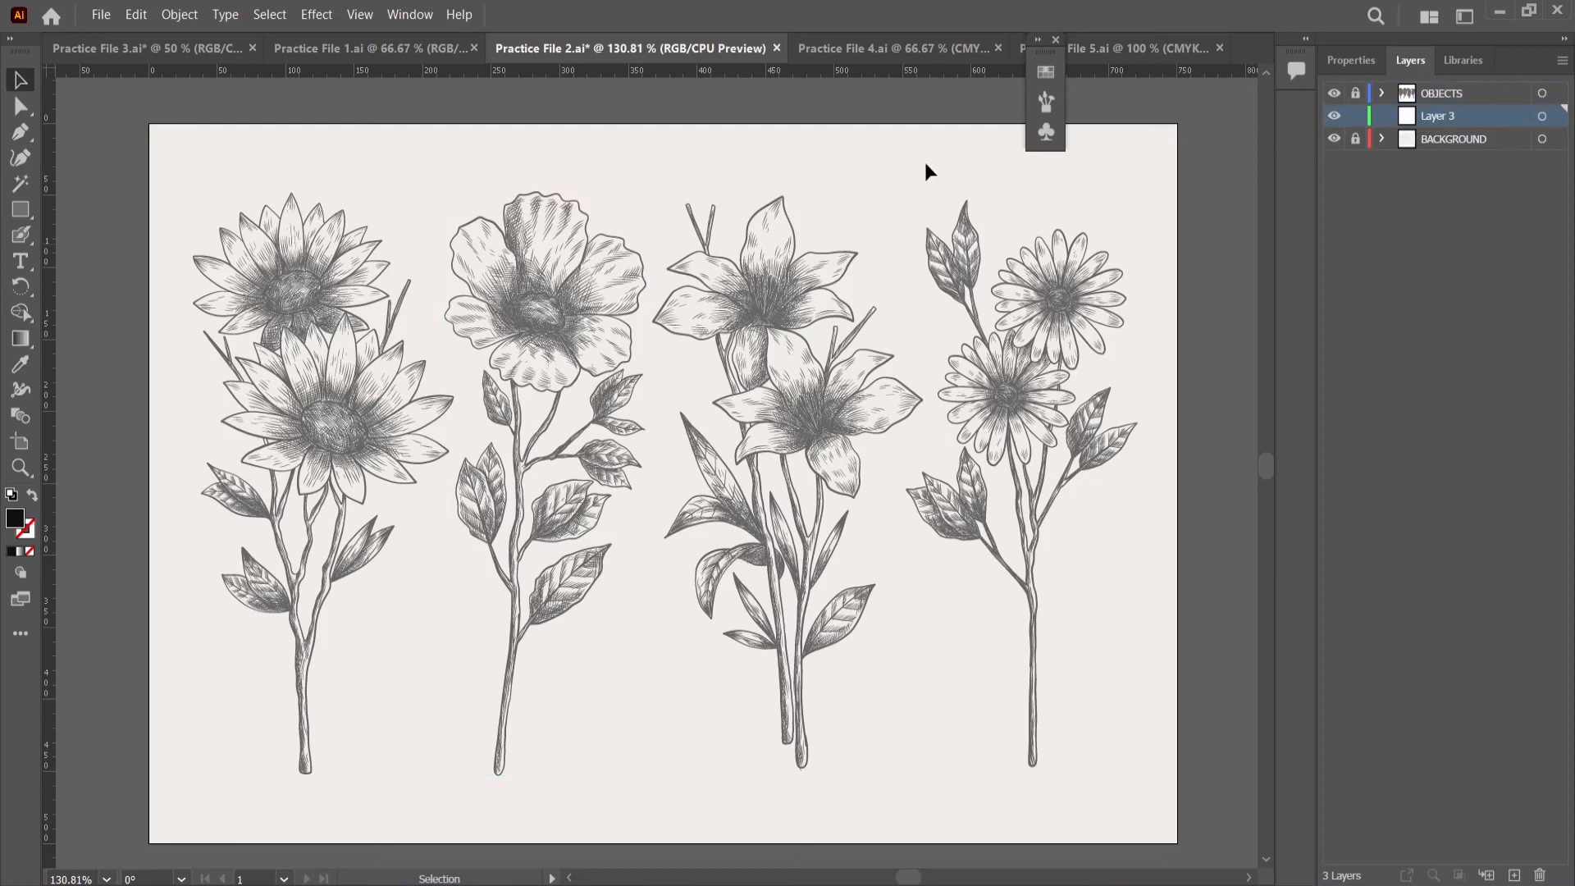
- Make the Blob Brush size, angle and roundness Fixed, with the roundness at 100% and the angle at -43°
{"action": "left_click", "coordinate": [20, 237]}
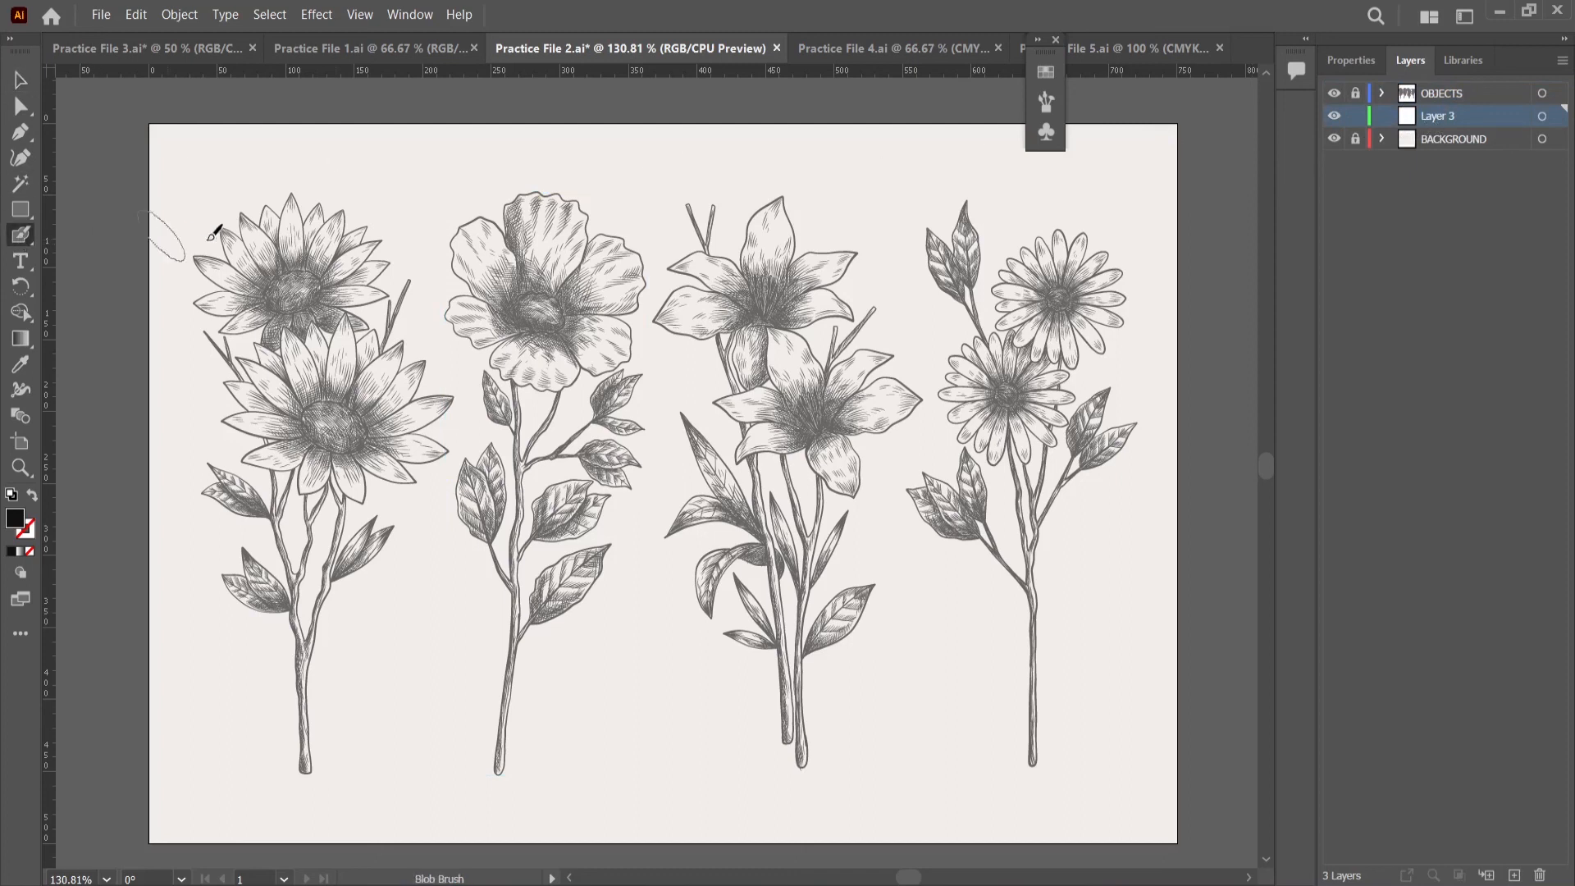
{"action": "double_click", "coordinate": [26, 238]}
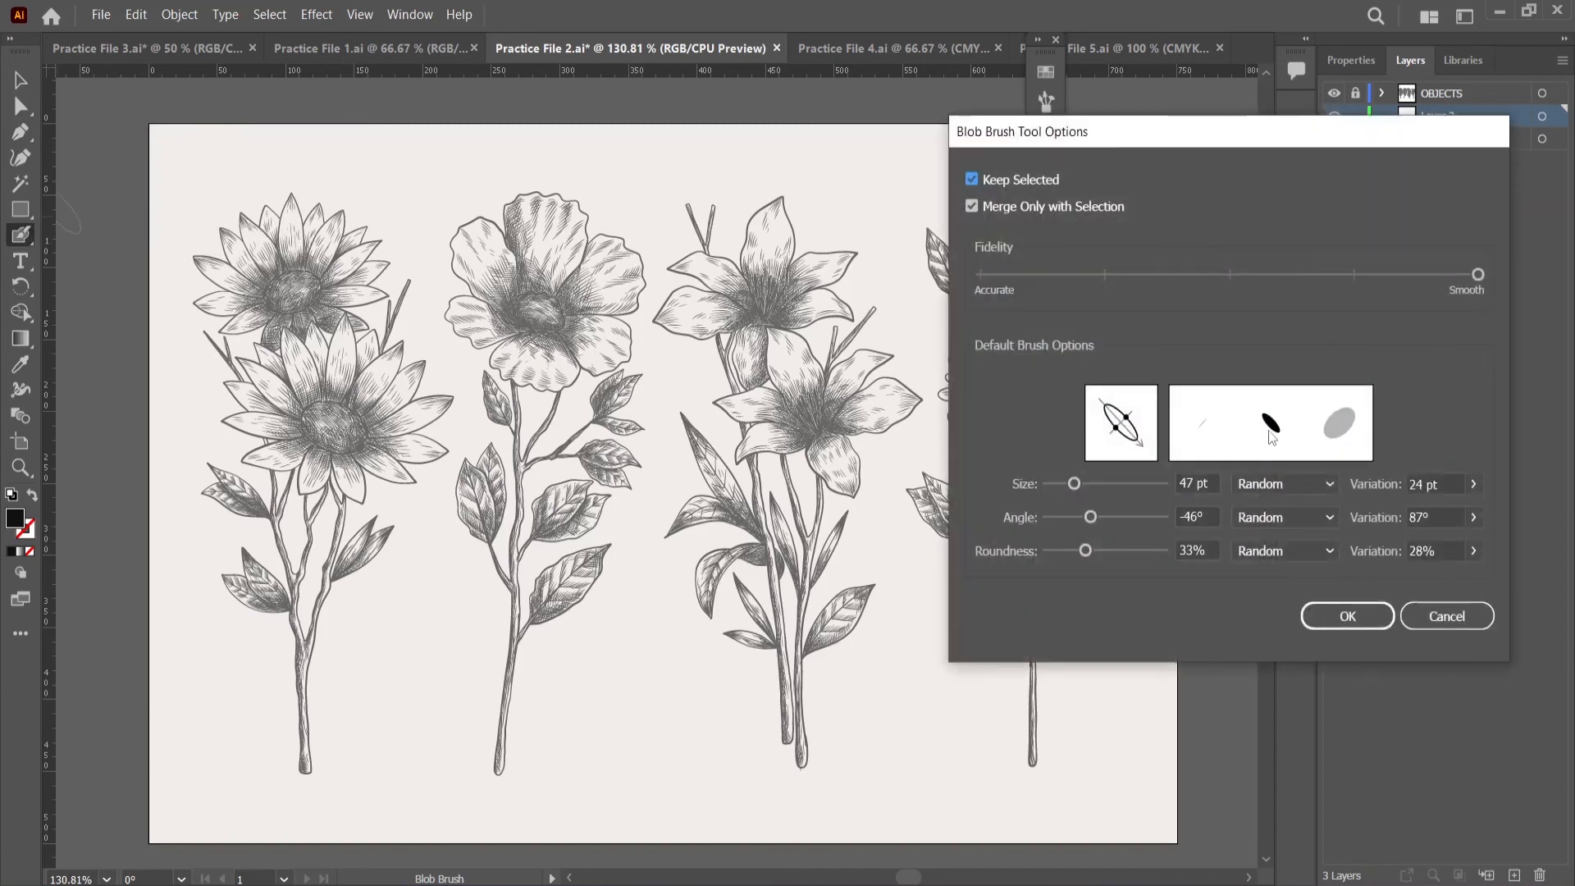
{"action": "left_click", "coordinate": [1286, 484]}
{"action": "left_click", "coordinate": [1300, 510]}
{"action": "left_click", "coordinate": [1302, 517]}
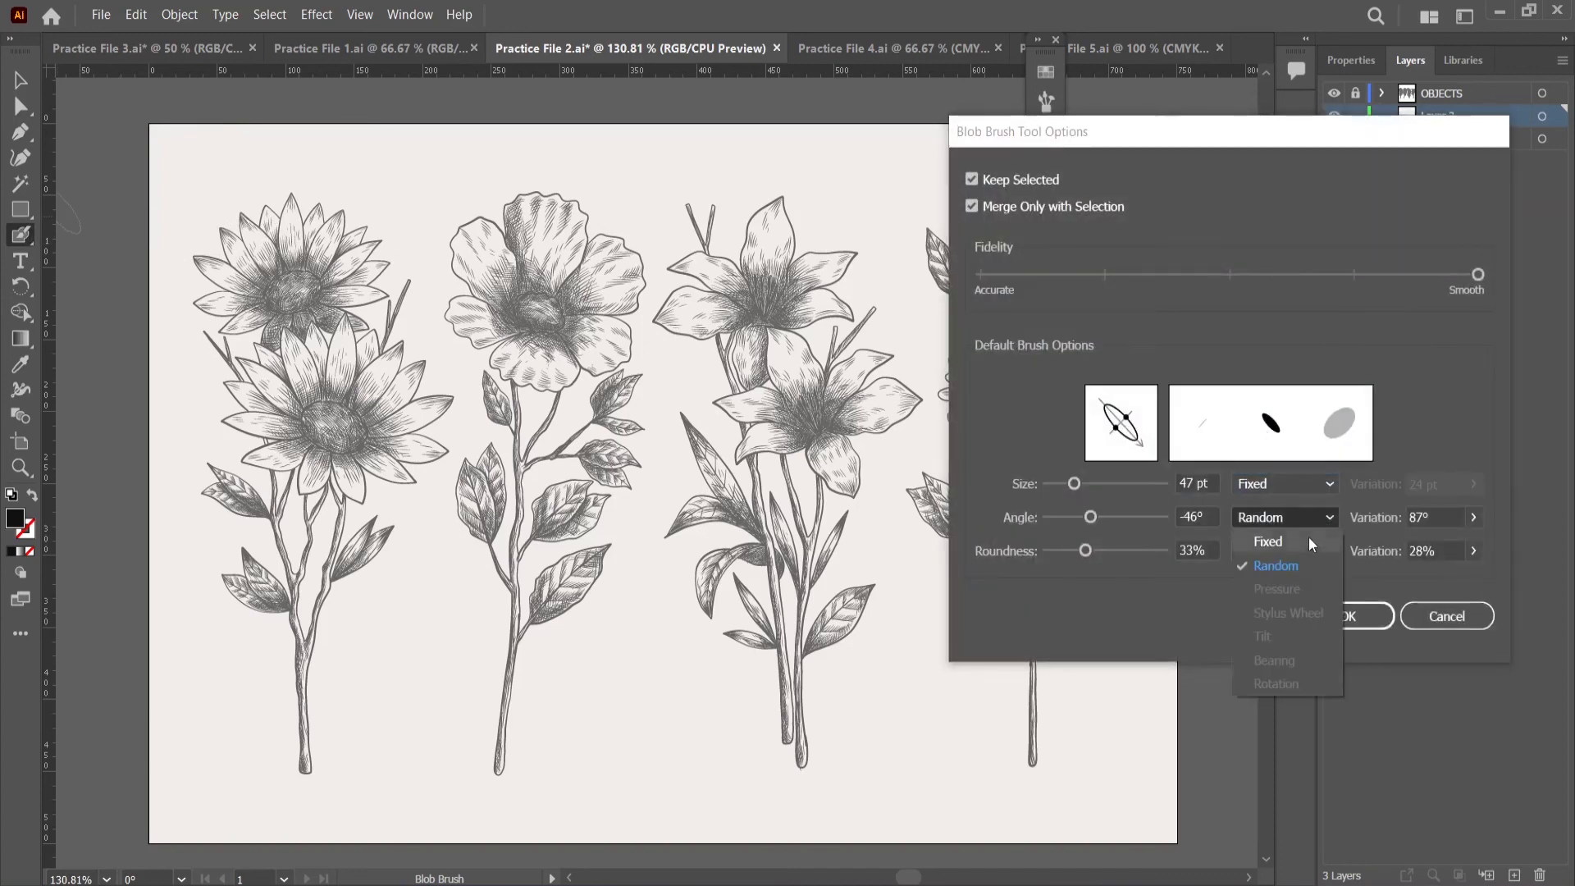
{"action": "left_click", "coordinate": [1309, 543]}
{"action": "left_click", "coordinate": [1315, 550]}
{"action": "left_click", "coordinate": [1302, 574]}
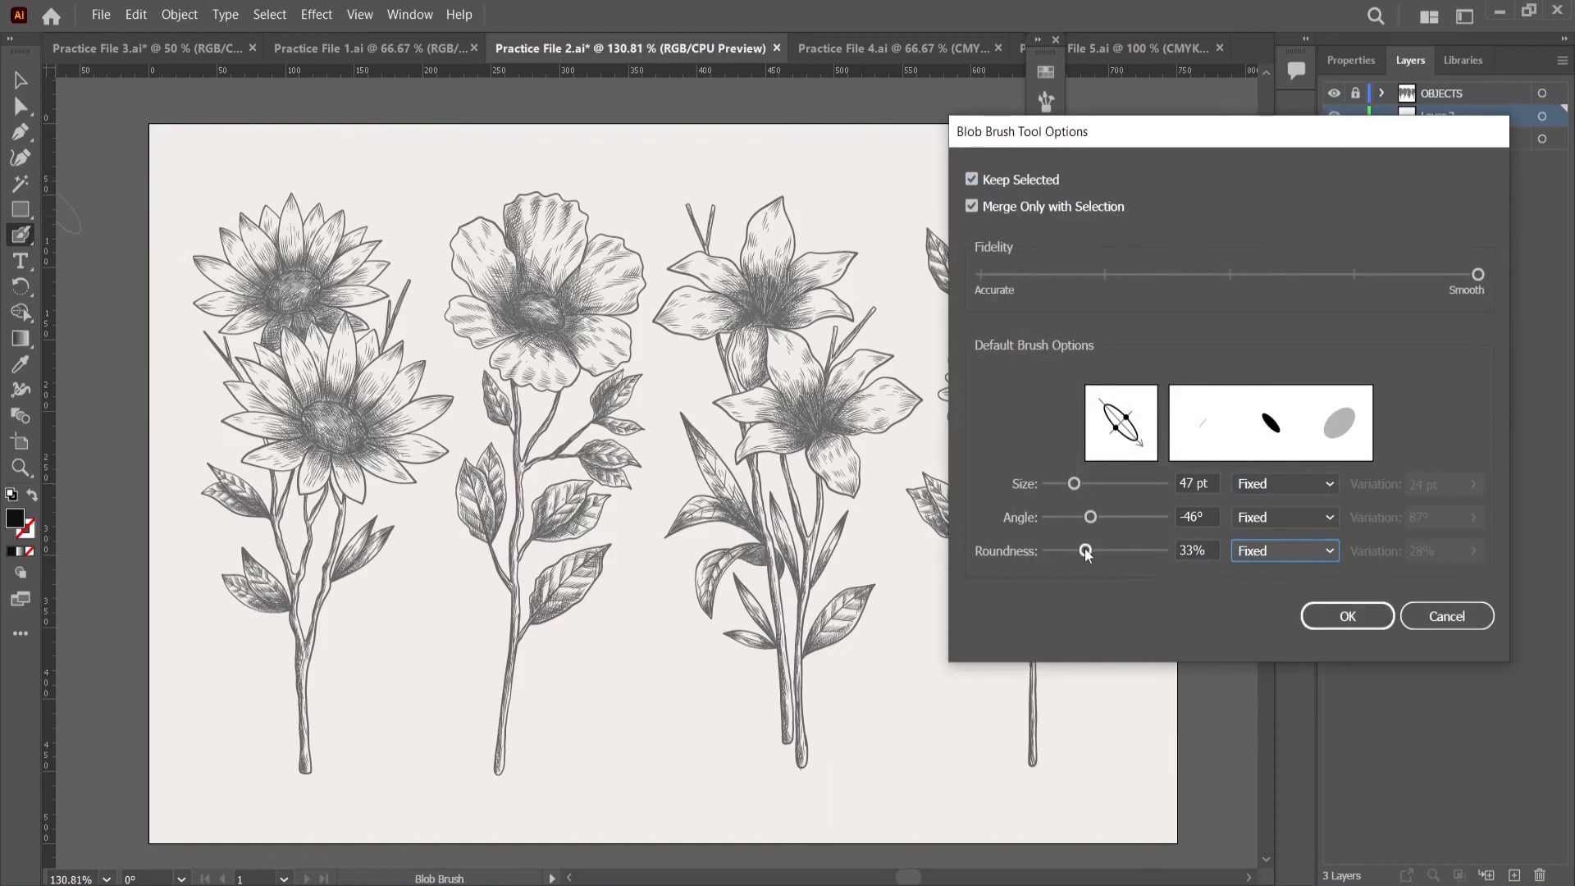
{"action": "left_click_drag", "start_coordinate": [1085, 550], "coordinate": [1192, 555]}
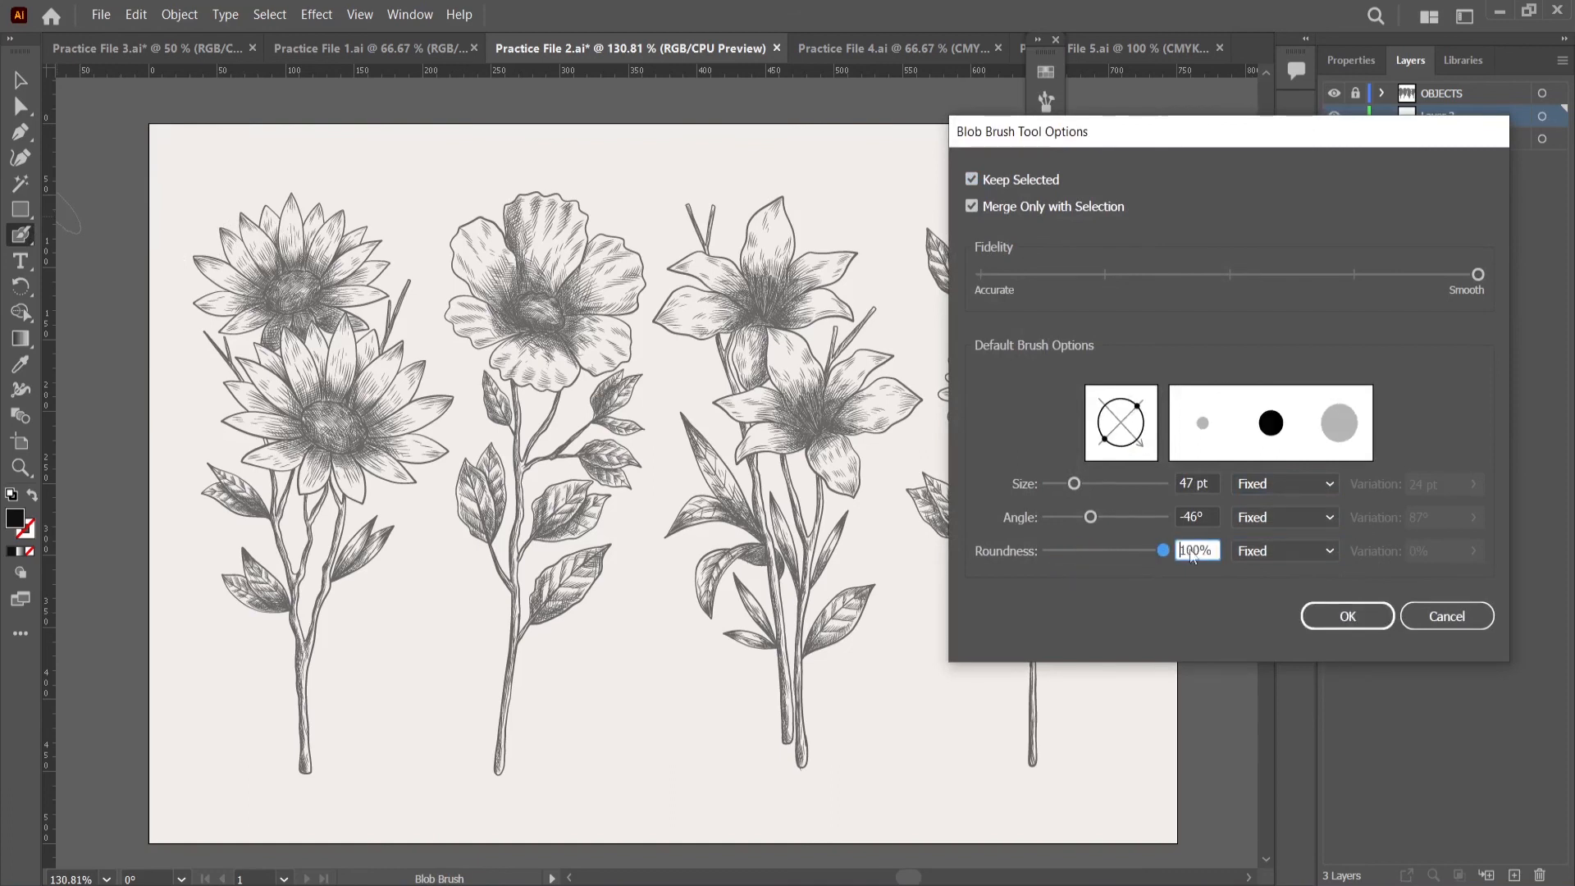
{"action": "left_click", "coordinate": [1090, 516]}
{"action": "left_click", "coordinate": [1339, 614]}
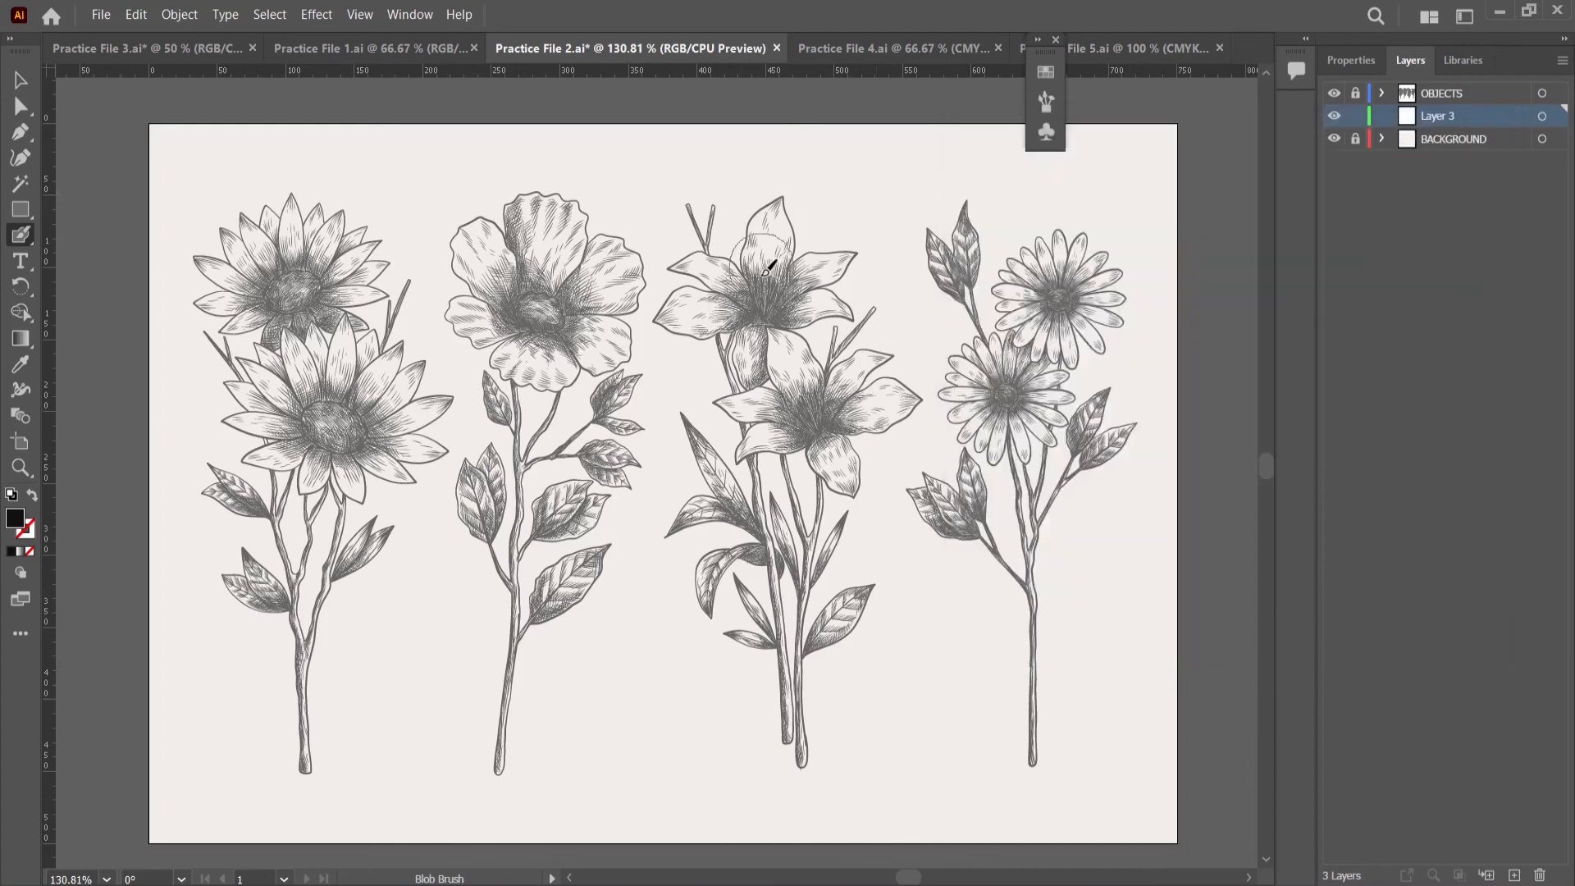
- Reduce the Blob Brush size to 11 pt
{"action": "double_click", "coordinate": [18, 237]}
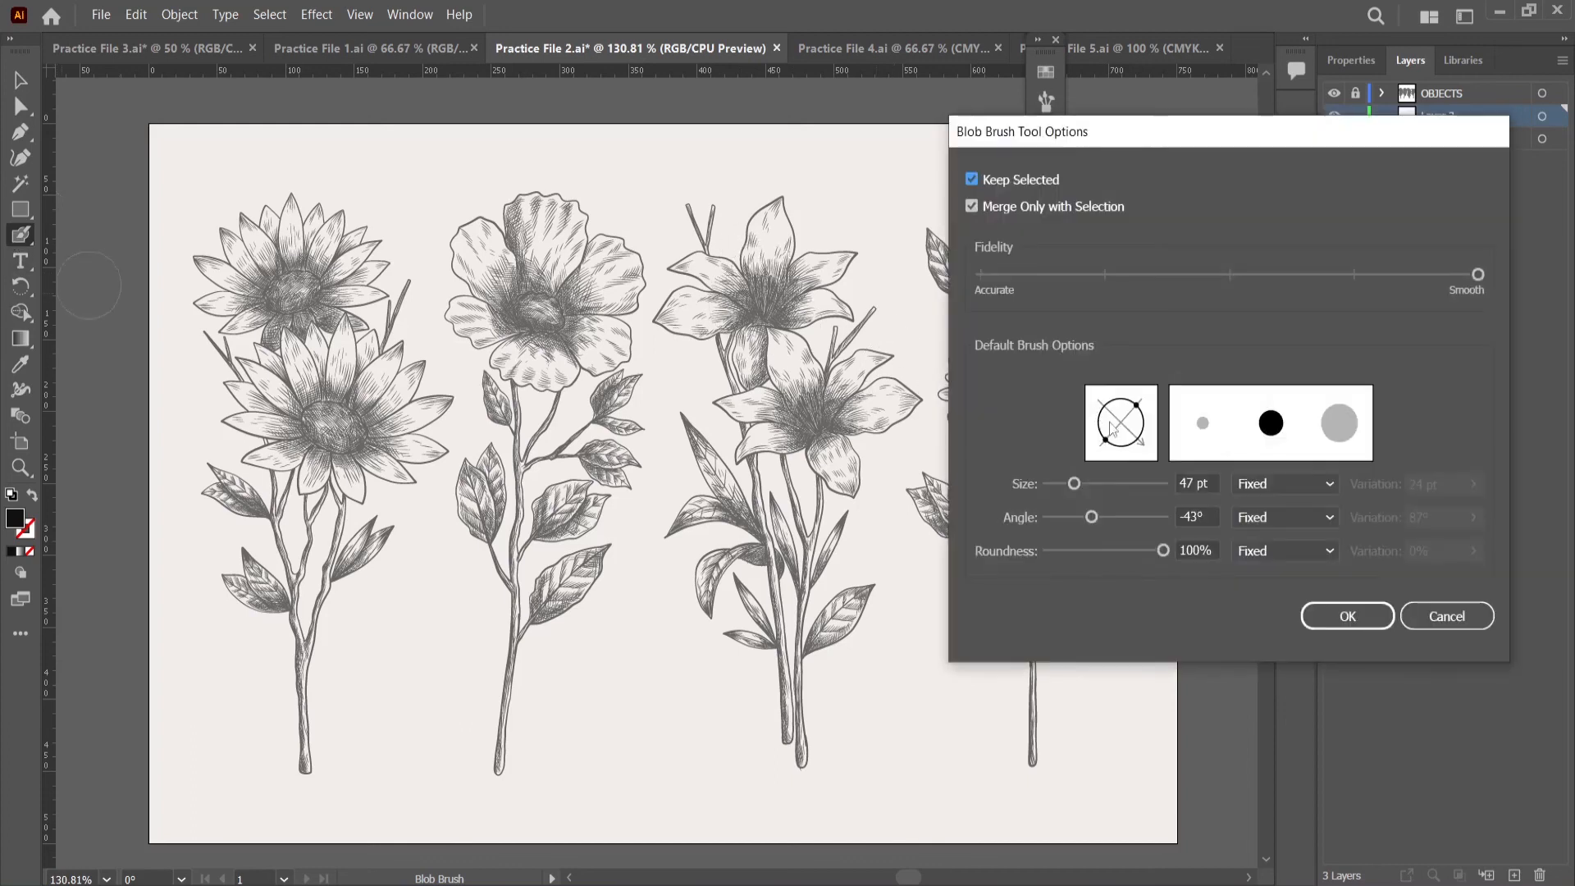
{"action": "left_click_drag", "start_coordinate": [1074, 484], "coordinate": [1053, 490]}
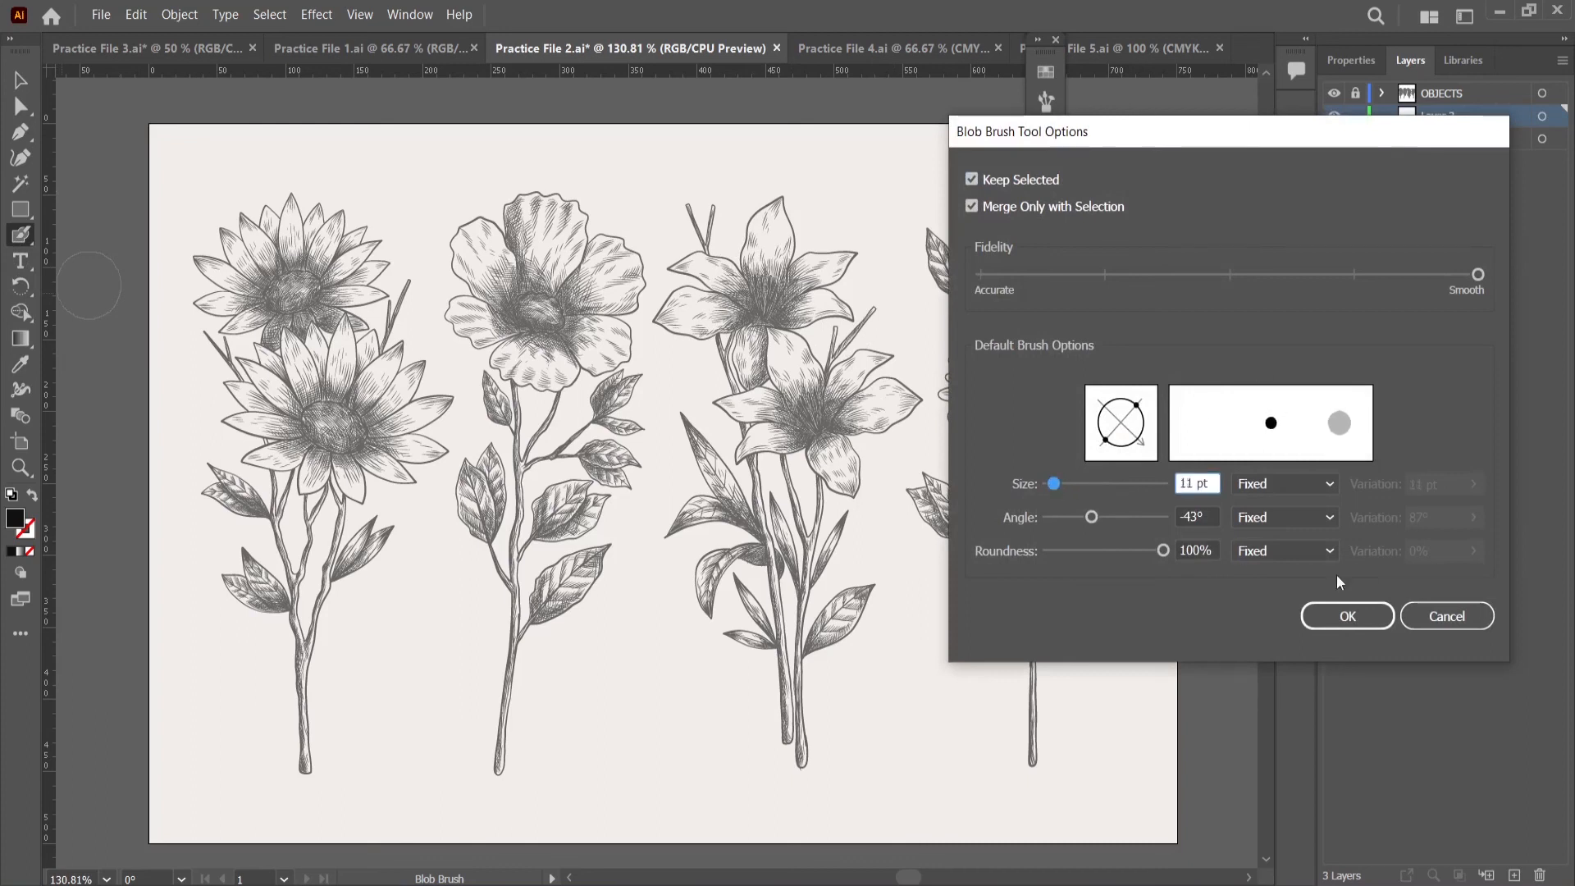
{"action": "left_click", "coordinate": [1347, 615]}
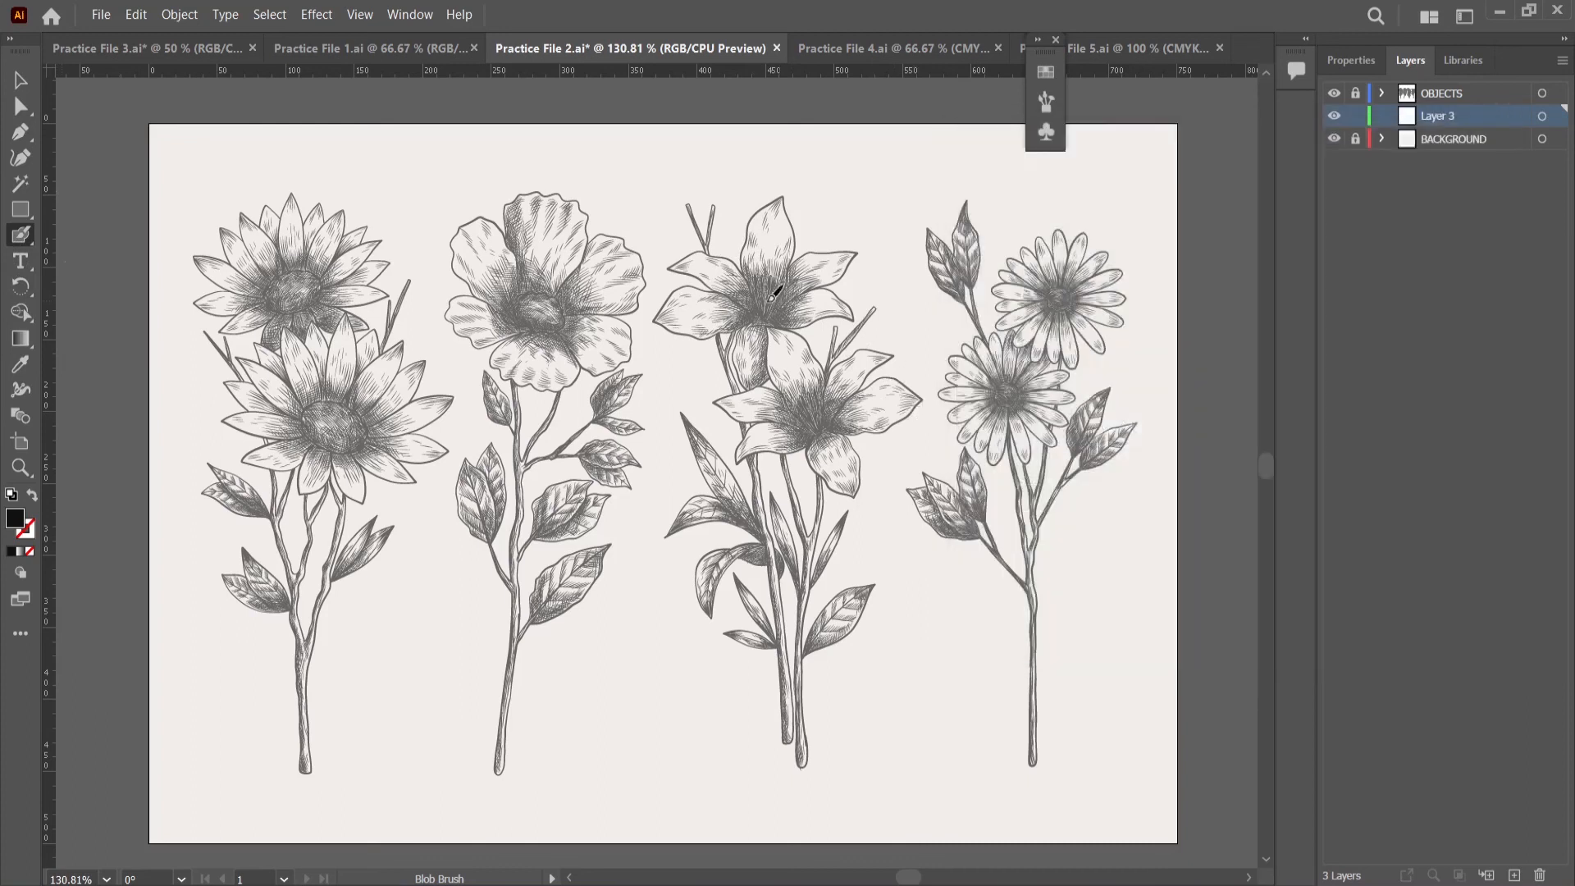
- Set the fill colour to FFBC00 and paint the upright petal of the third plant's upper flower with the Blob Brush
{"action": "key", "text": "ctrl+equal"}
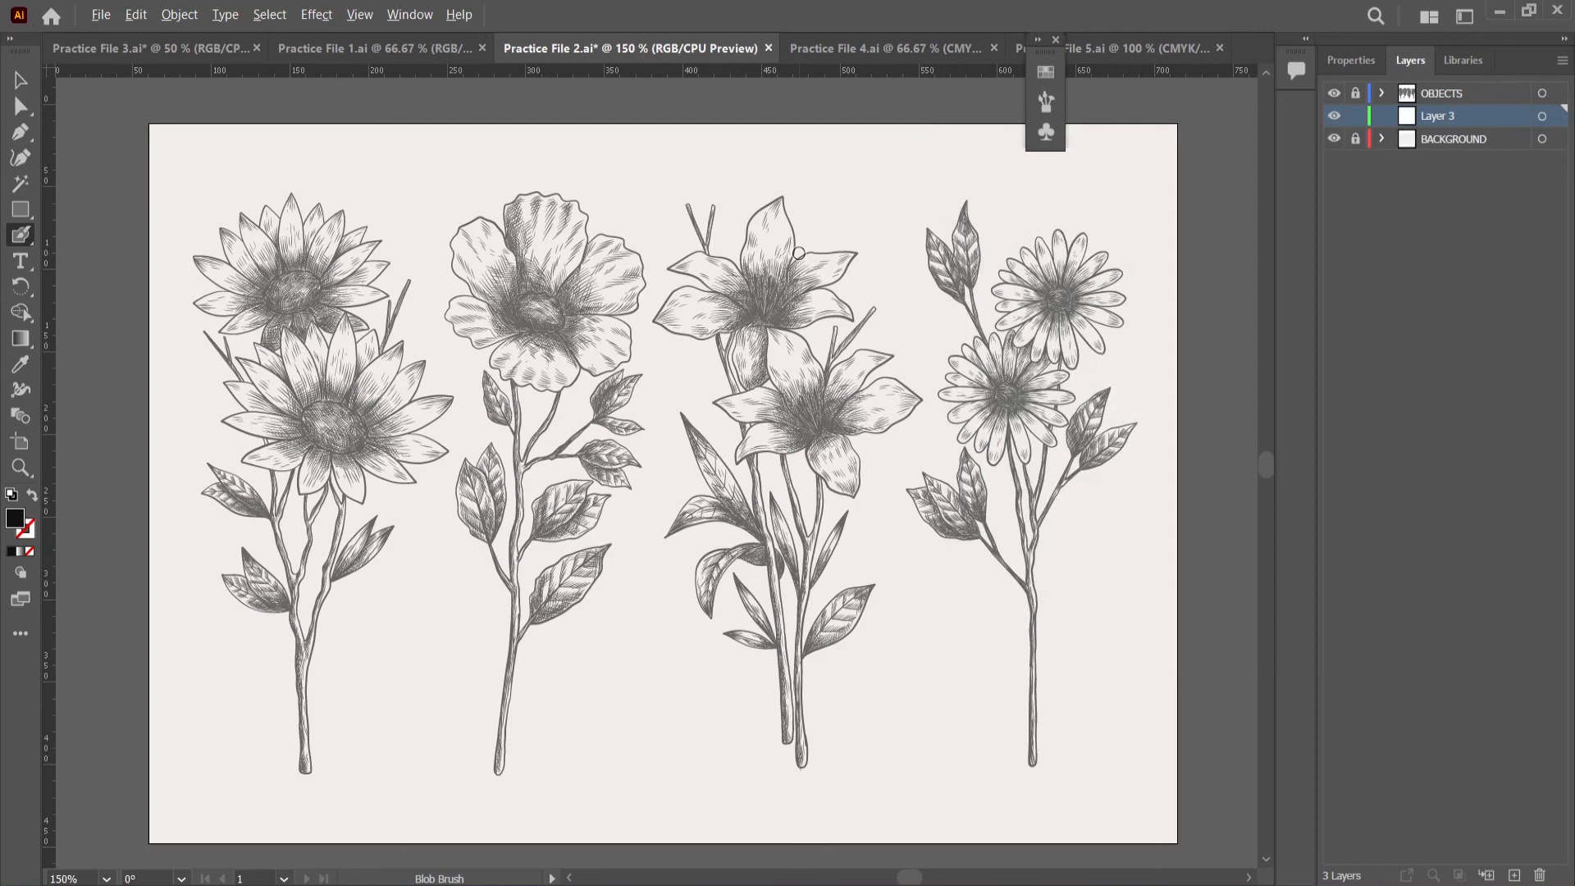
{"action": "key", "text": "ctrl+equal"}
{"action": "key", "text": "ctrl+equal"}
{"action": "key", "text": "ctrl+equal"}
{"action": "scroll", "coordinate": [730, 254], "scroll_direction": "up", "scroll_amount": 2}
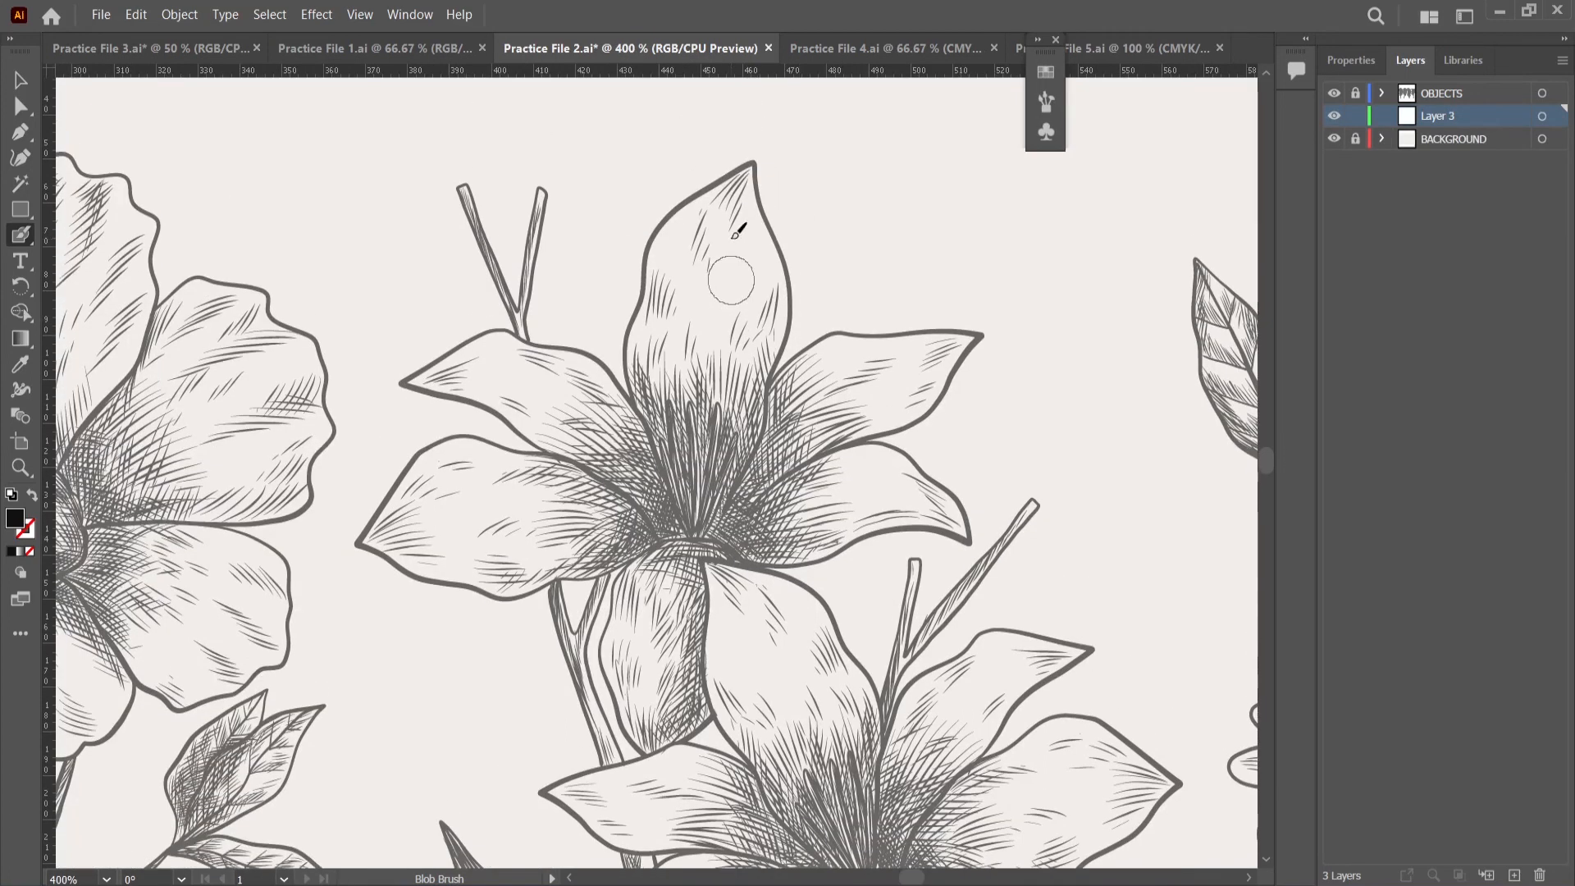
{"action": "scroll", "coordinate": [730, 242], "scroll_direction": "up", "scroll_amount": 2}
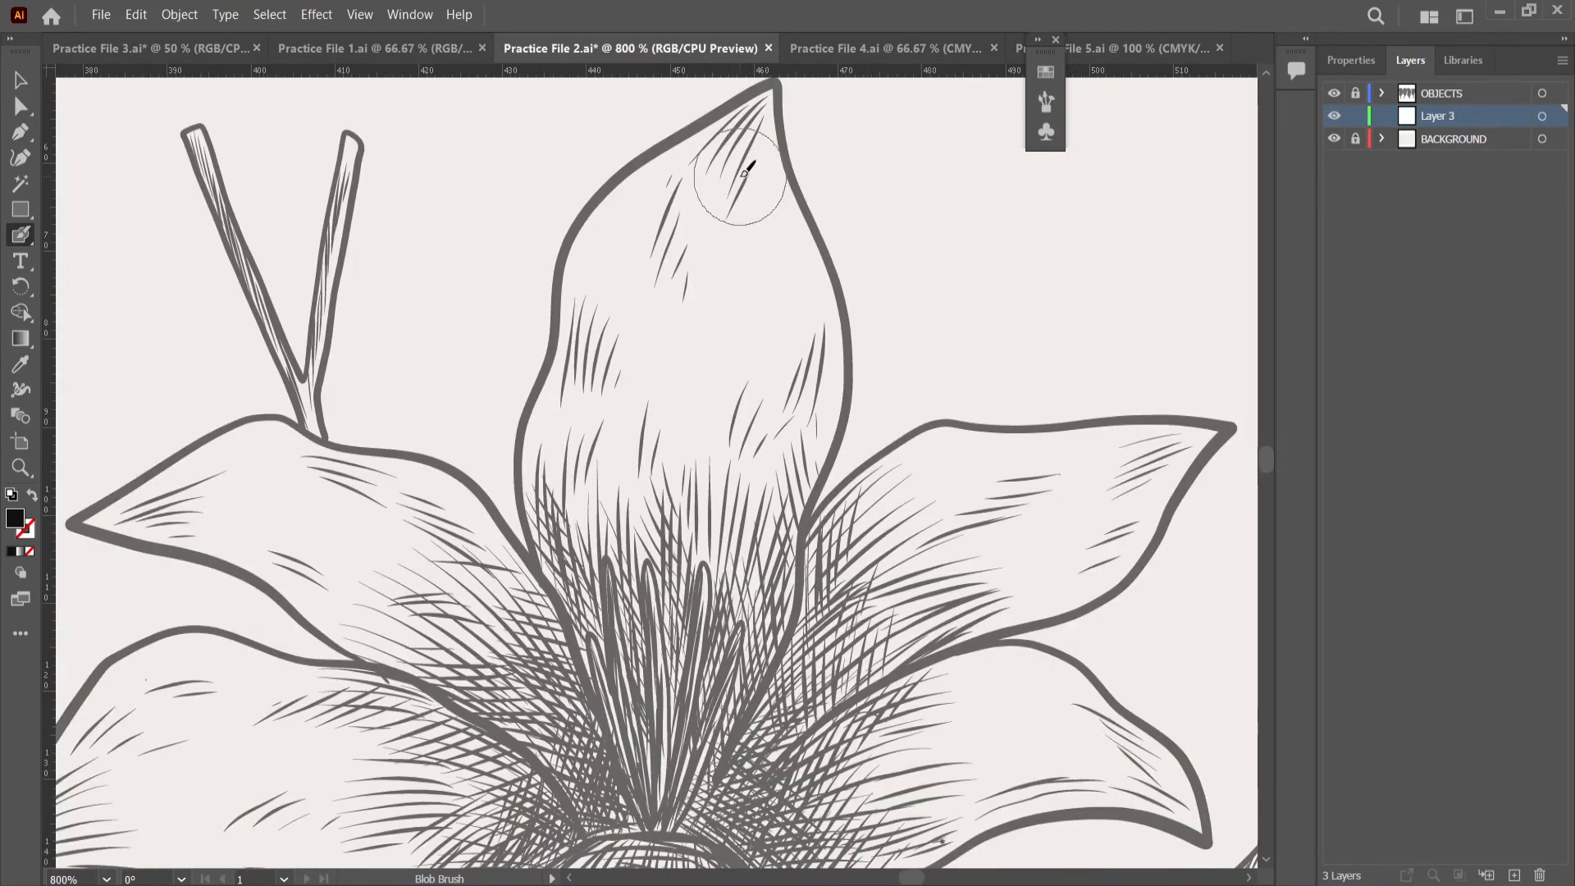
{"action": "scroll", "coordinate": [736, 190], "scroll_direction": "down", "scroll_amount": 2}
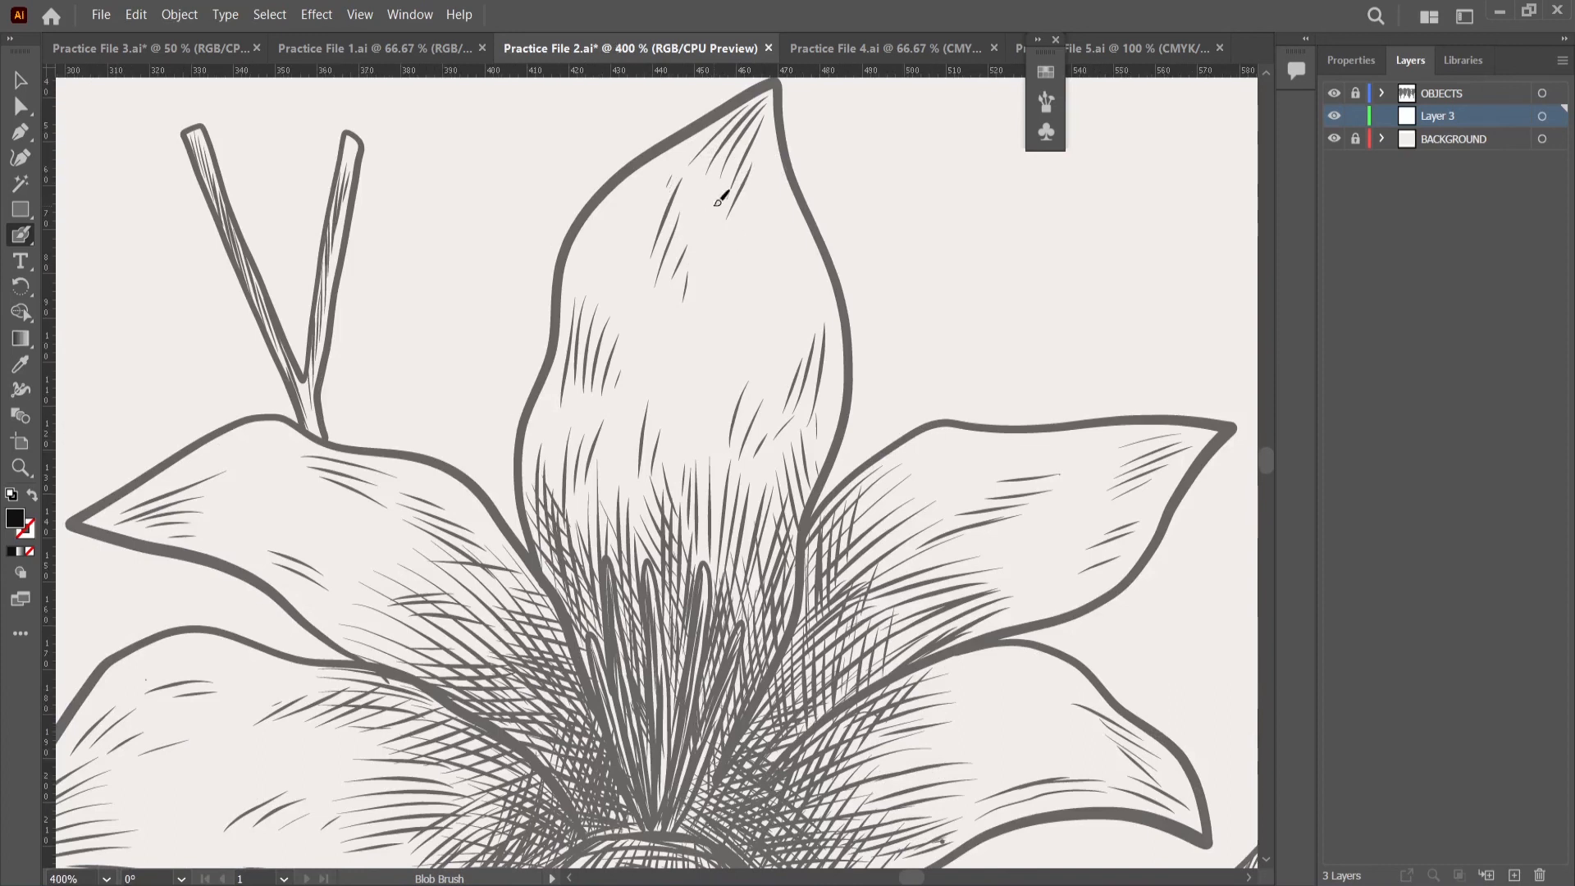
{"action": "double_click", "coordinate": [14, 519]}
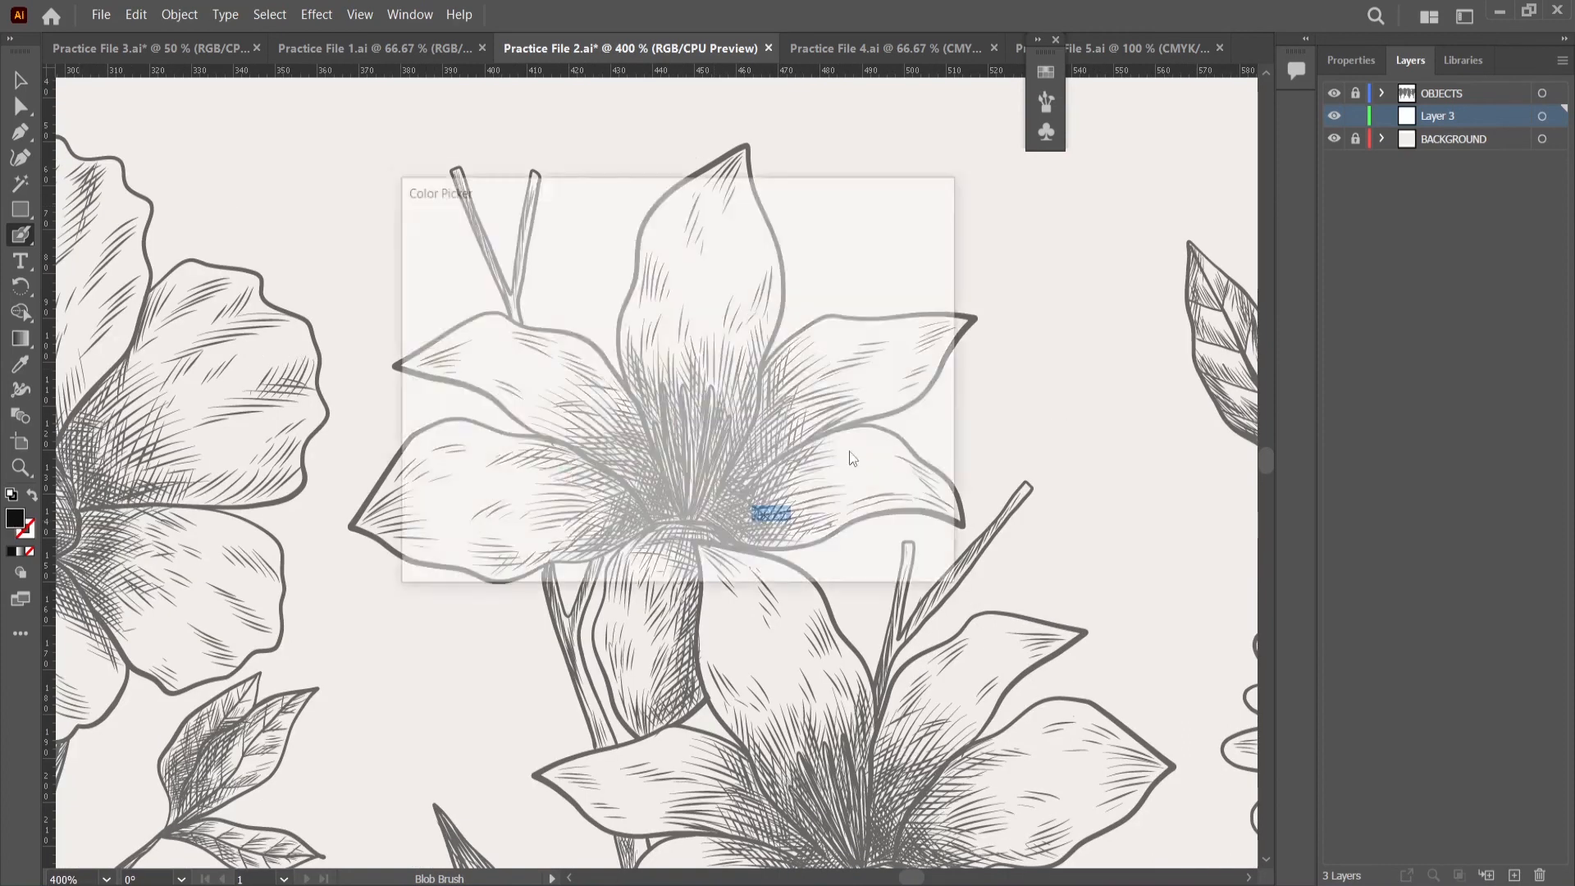
{"action": "left_click", "coordinate": [711, 490]}
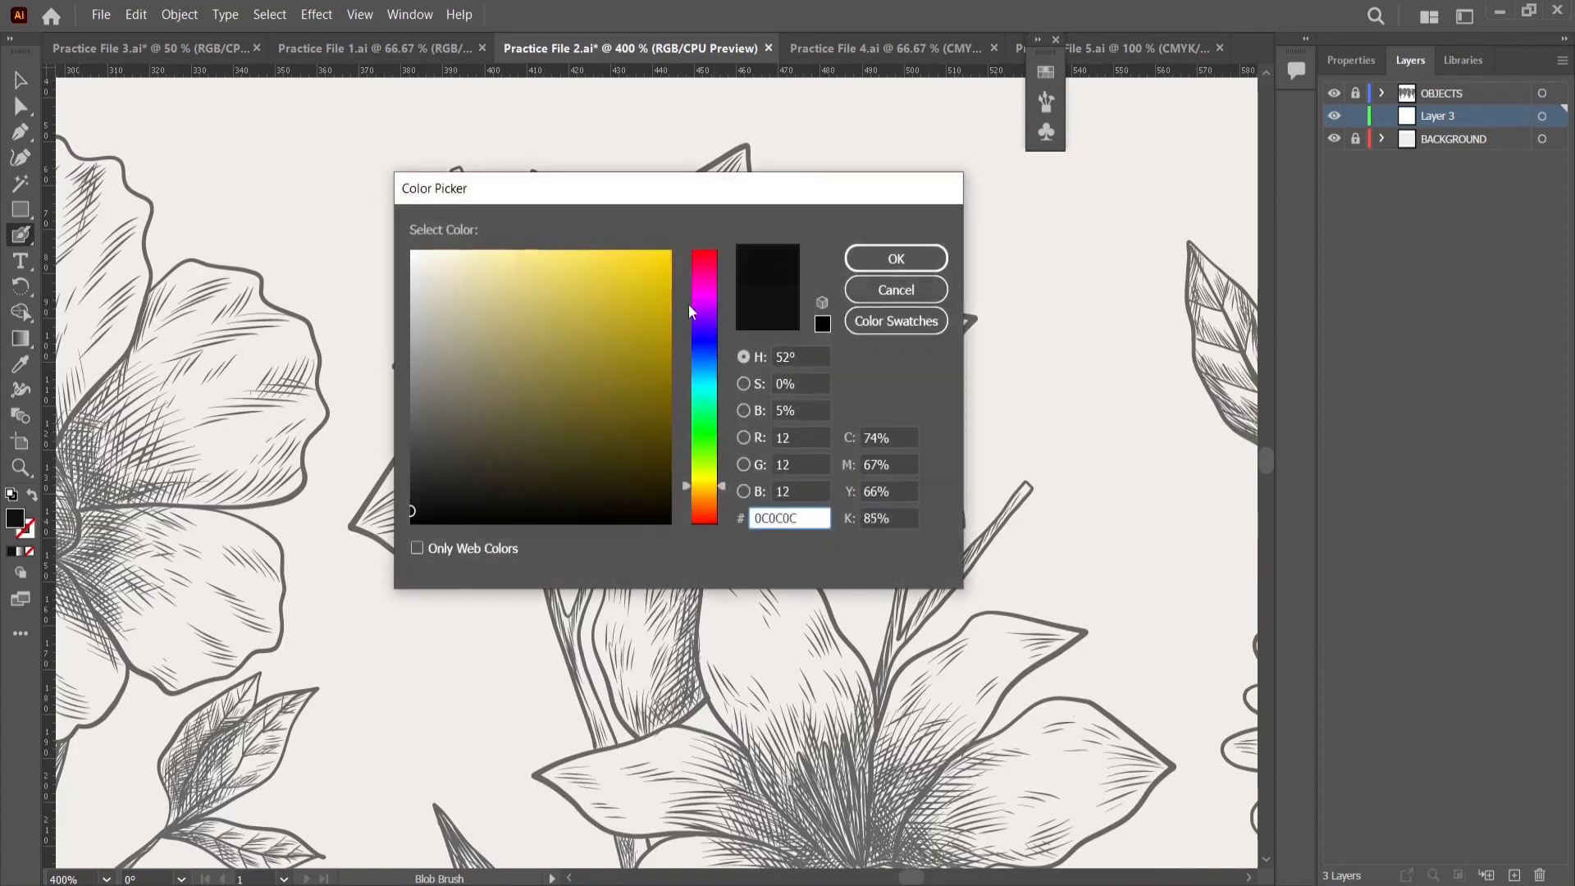
{"action": "left_click", "coordinate": [701, 490]}
{"action": "left_click", "coordinate": [669, 252]}
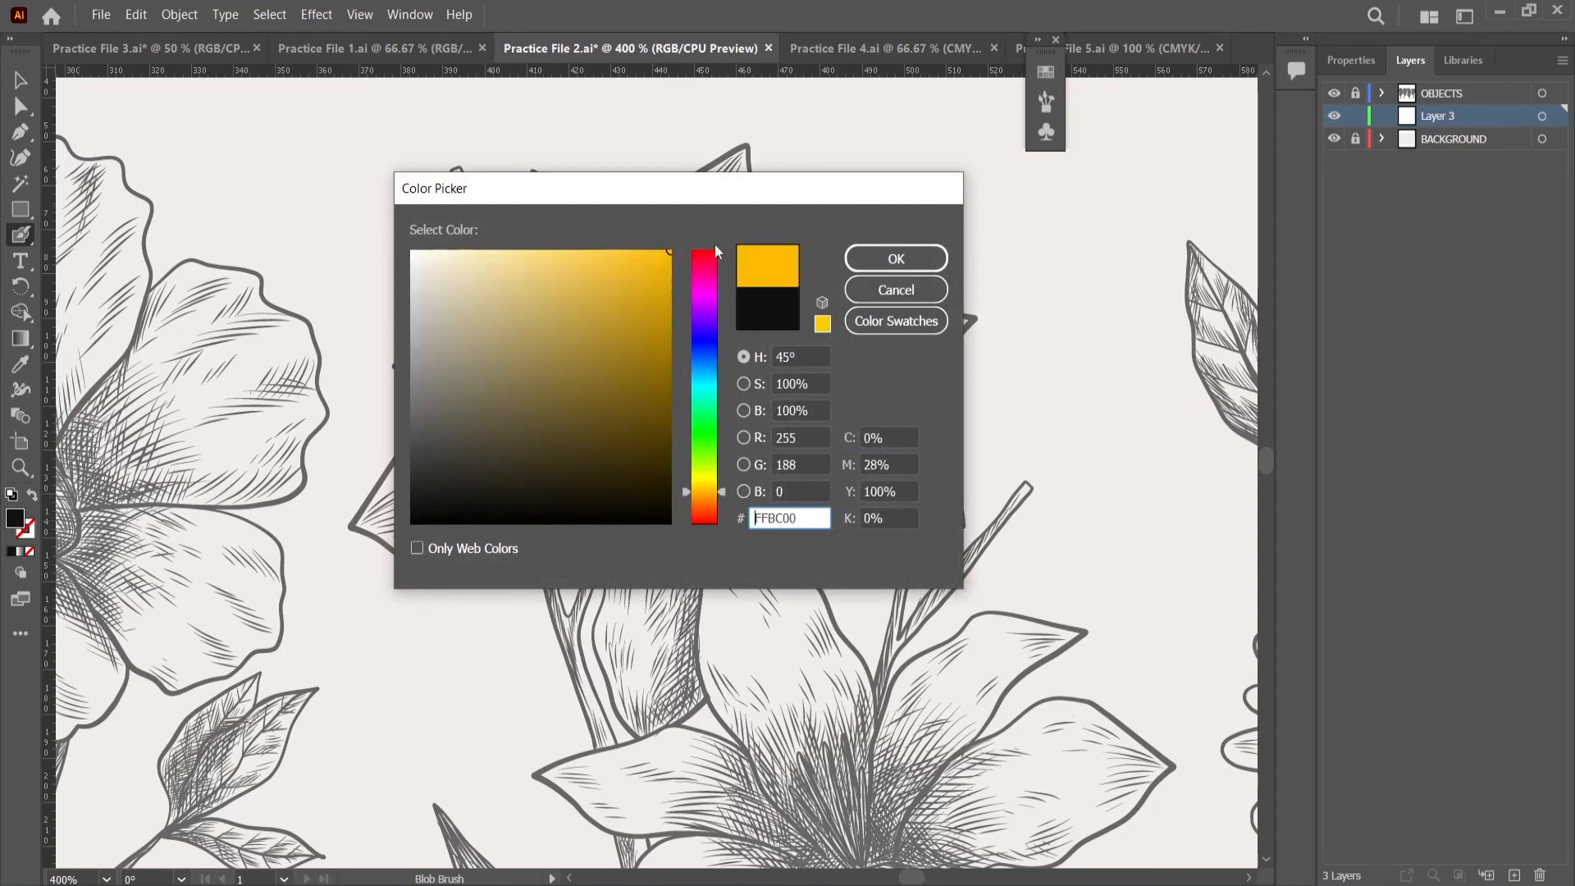
{"action": "left_click", "coordinate": [849, 260]}
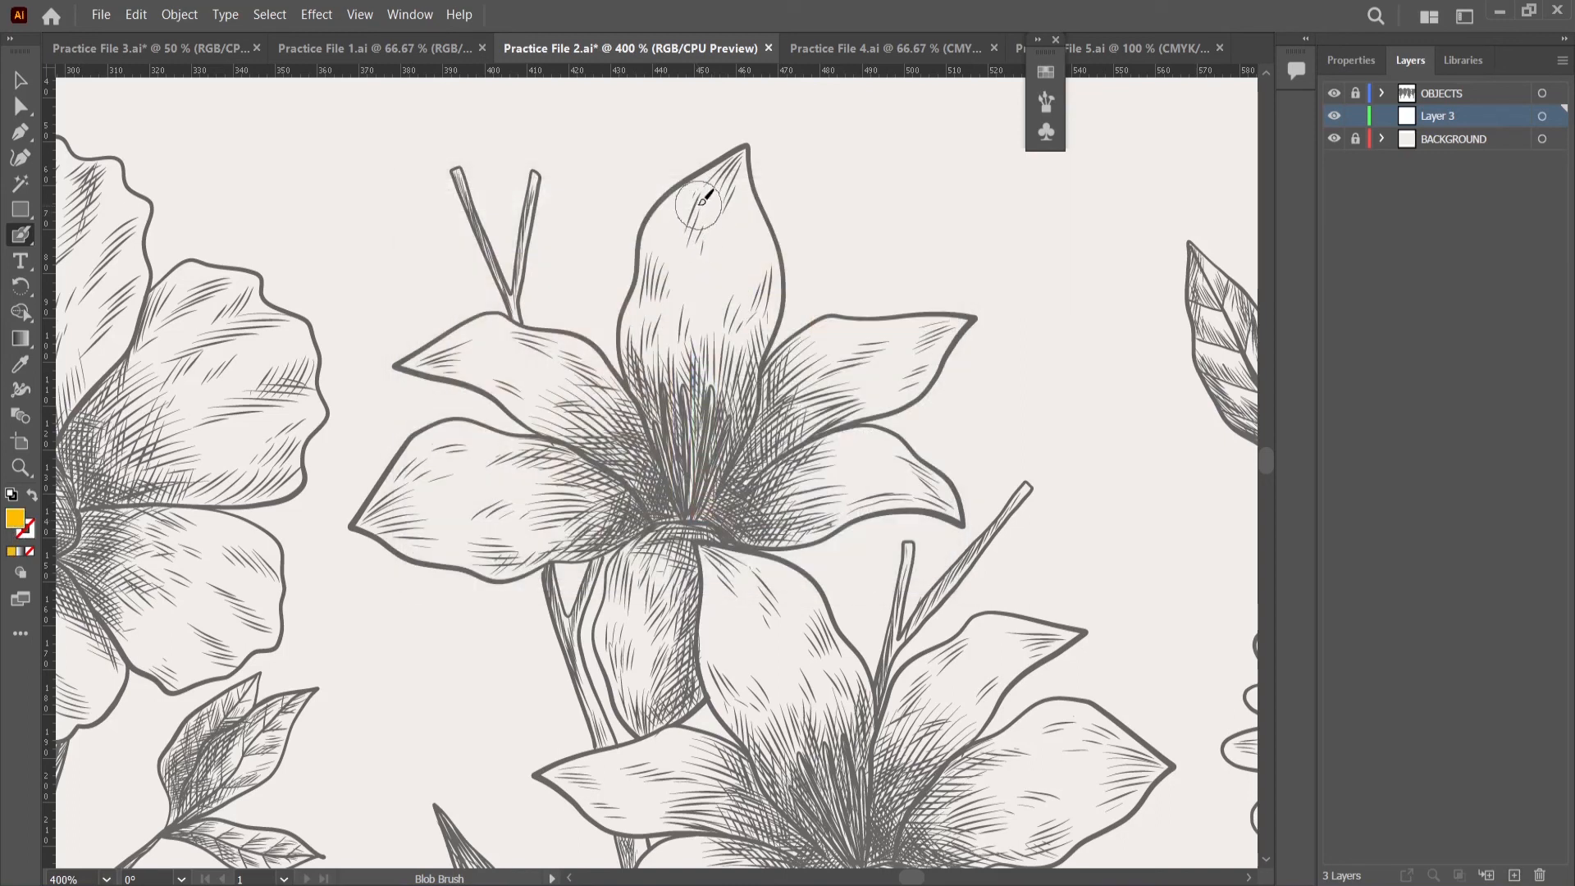
{"action": "mouse_move", "coordinate": [697, 206]}
{"action": "left_mouse_down"}
{"action": "mouse_move", "coordinate": [666, 223]}
{"action": "mouse_move", "coordinate": [650, 359]}
{"action": "mouse_move", "coordinate": [687, 483]}
{"action": "mouse_move", "coordinate": [748, 365]}
{"action": "mouse_move", "coordinate": [761, 255]}
{"action": "mouse_move", "coordinate": [723, 195]}
{"action": "mouse_move", "coordinate": [686, 182]}
{"action": "mouse_move", "coordinate": [669, 263]}
{"action": "mouse_move", "coordinate": [723, 379]}
{"action": "mouse_move", "coordinate": [703, 414]}
{"action": "left_mouse_up"}
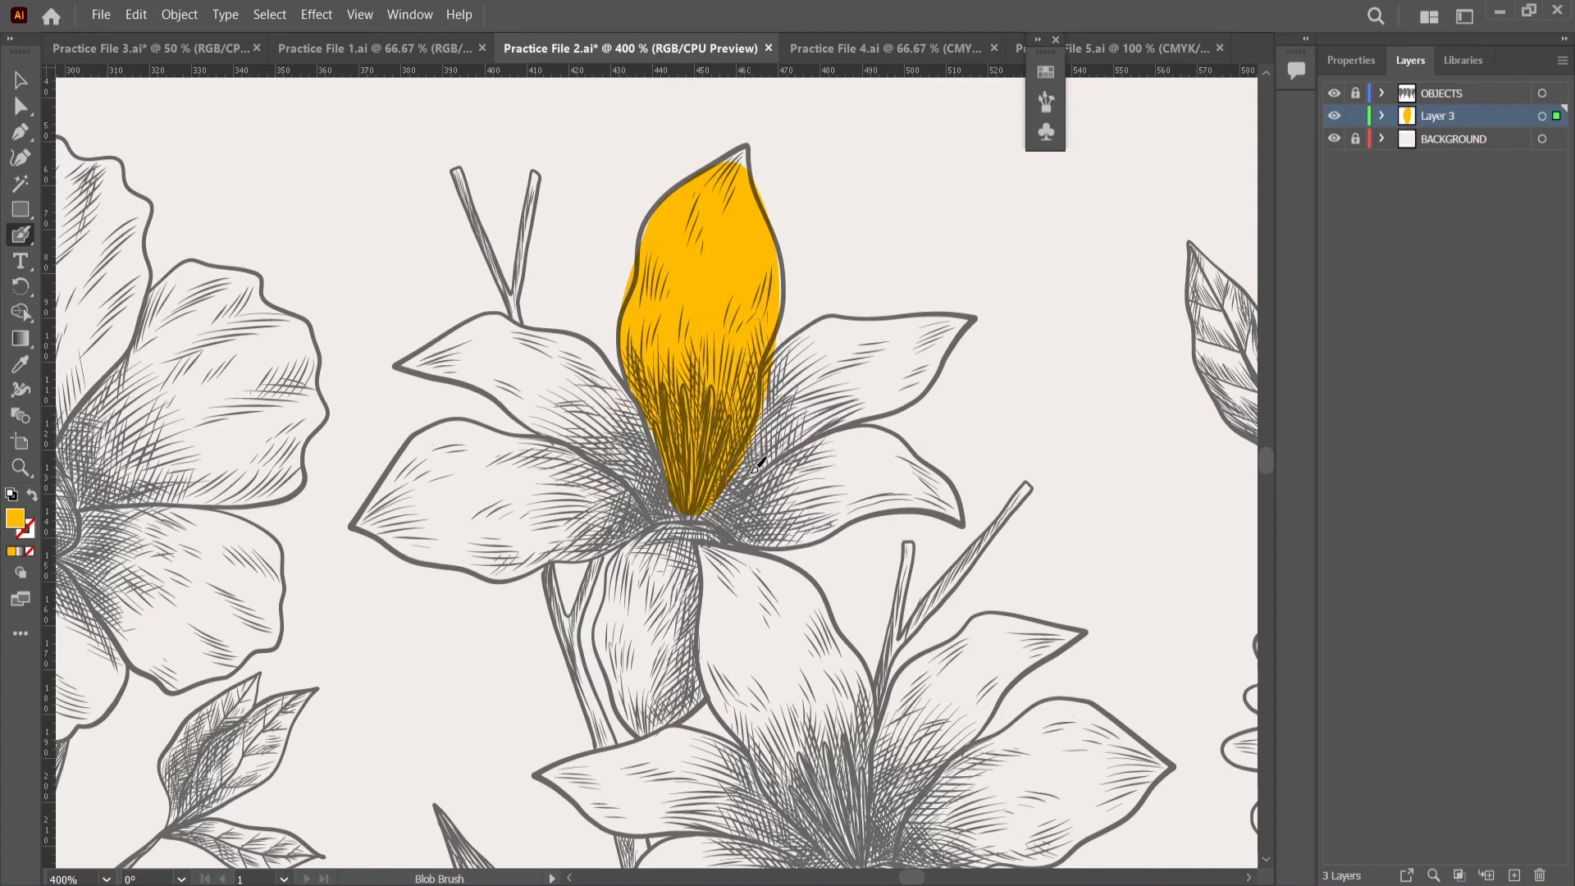
- Review the partly coloured flower artboard as a whole and look through the other open practice files, finishing on Practice File 3.ai
{"action": "scroll", "coordinate": [752, 474], "scroll_direction": "down", "scroll_amount": 1}
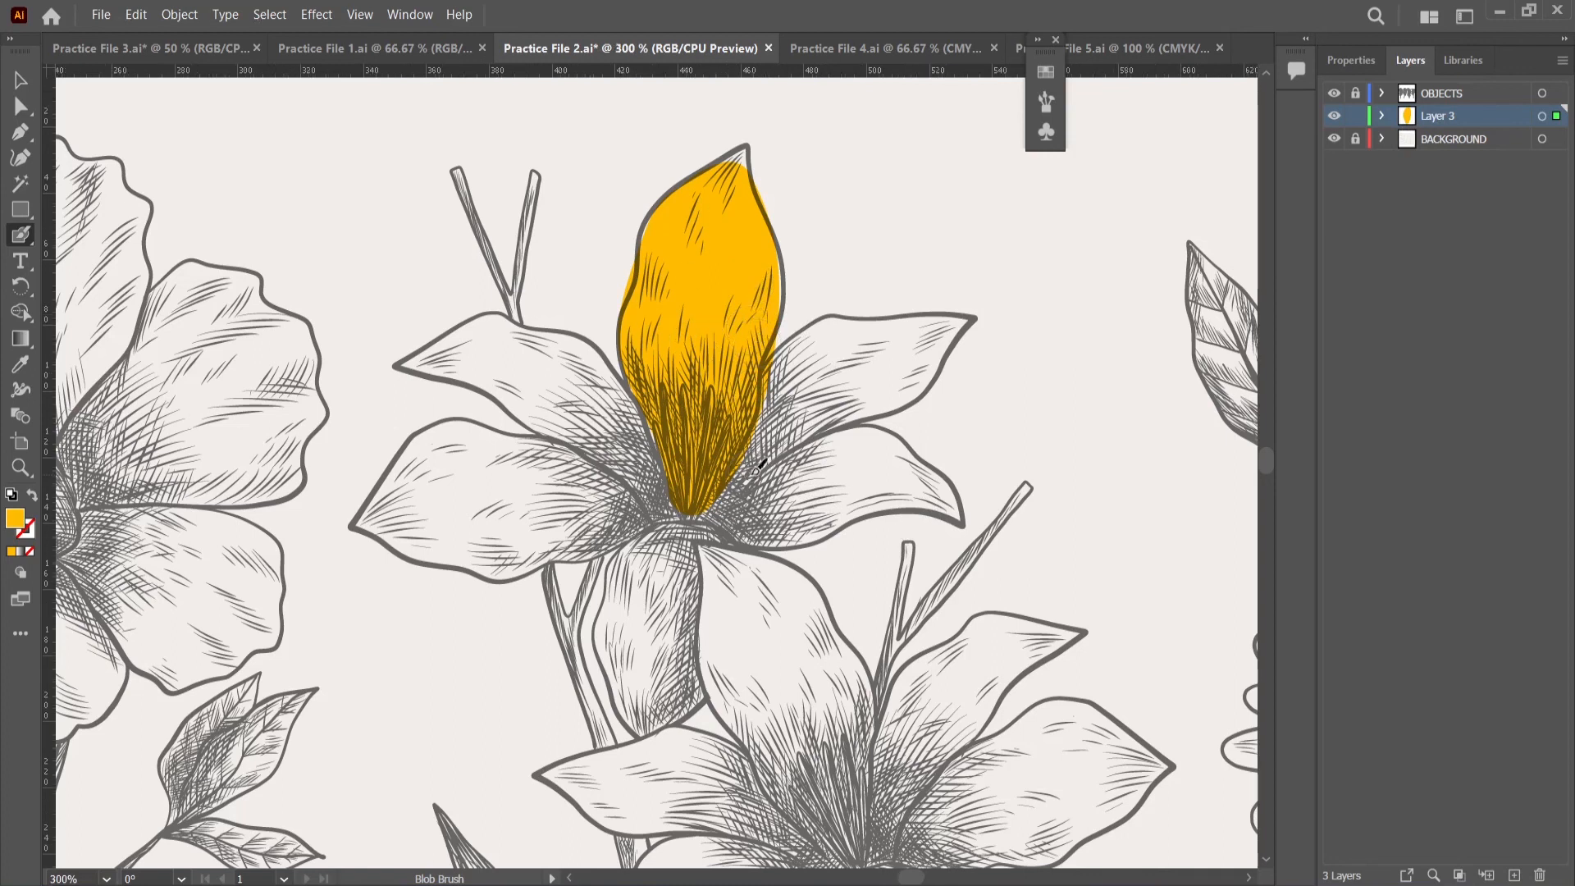
{"action": "scroll", "coordinate": [757, 469], "scroll_direction": "down", "scroll_amount": 3}
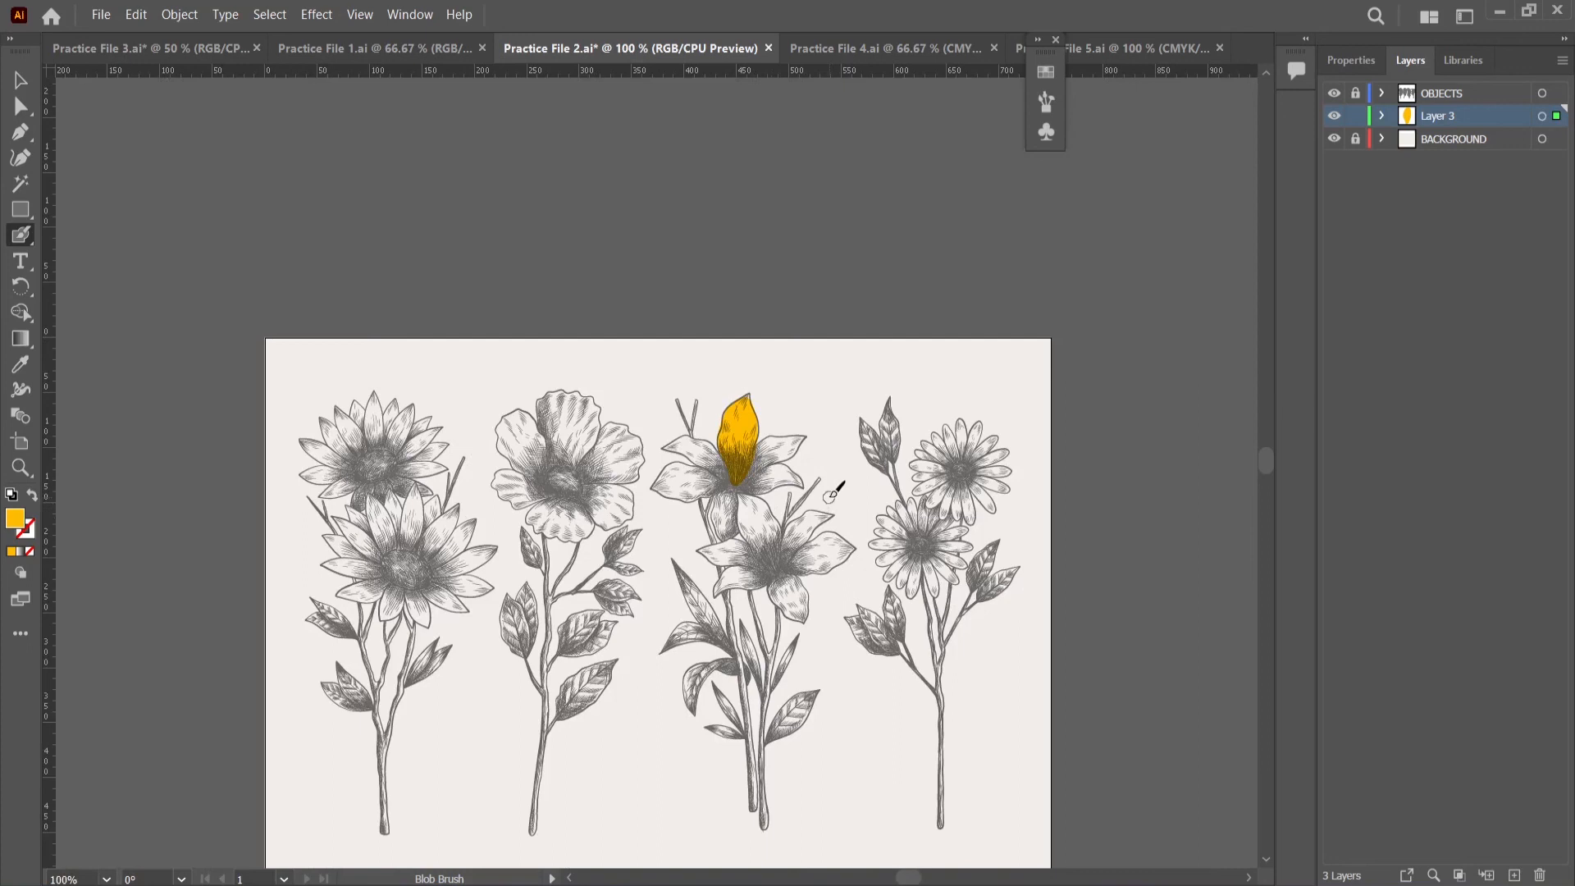
{"action": "left_click", "coordinate": [850, 47]}
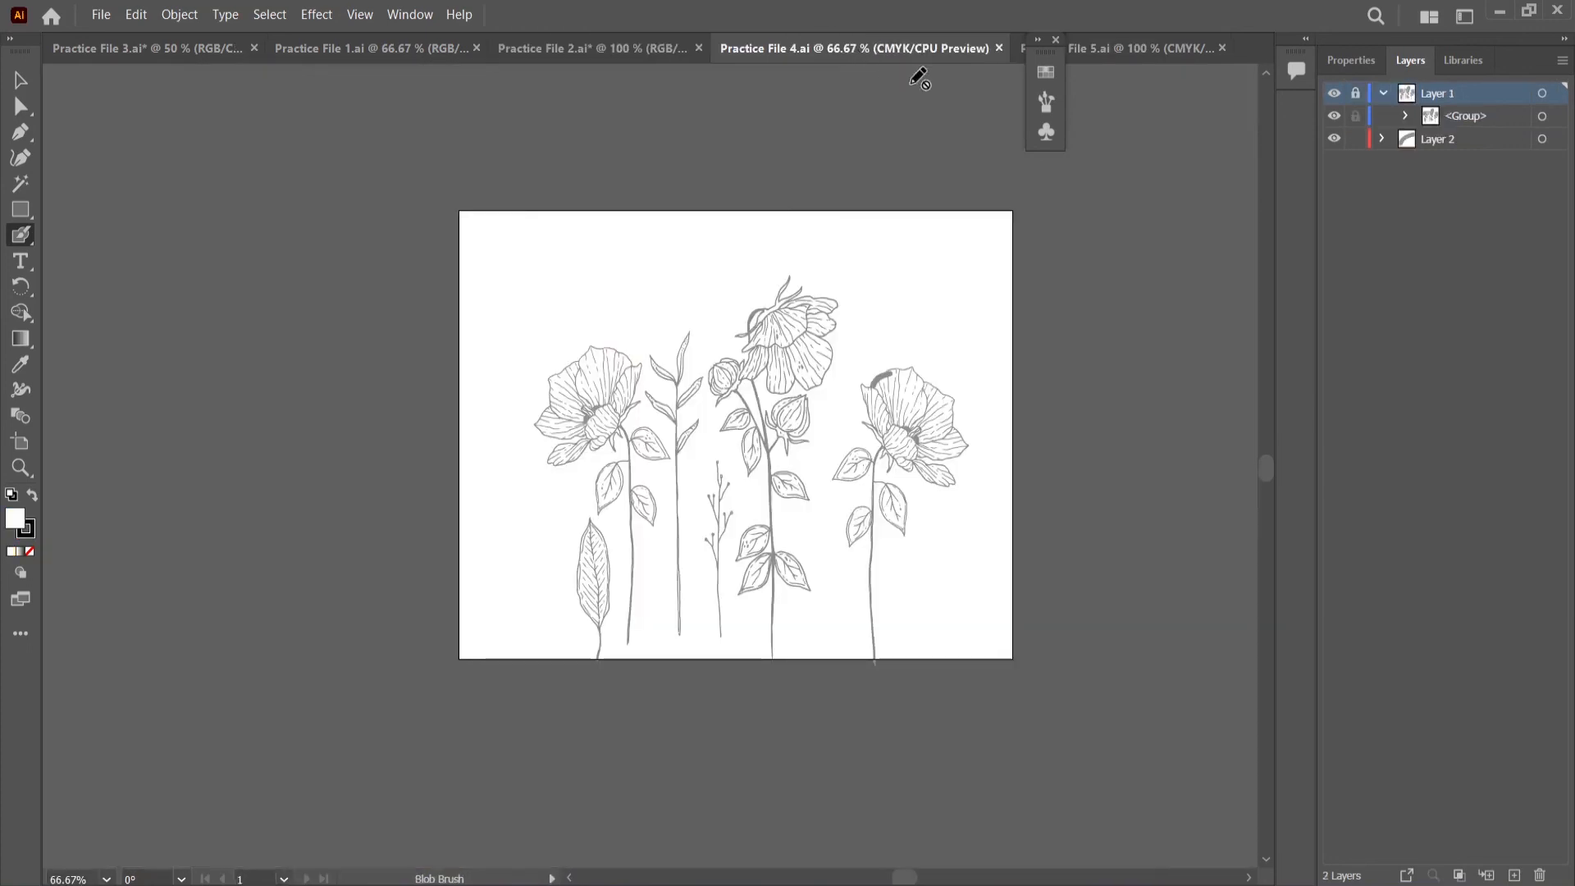
{"action": "left_click", "coordinate": [1115, 56]}
{"action": "left_click", "coordinate": [360, 46]}
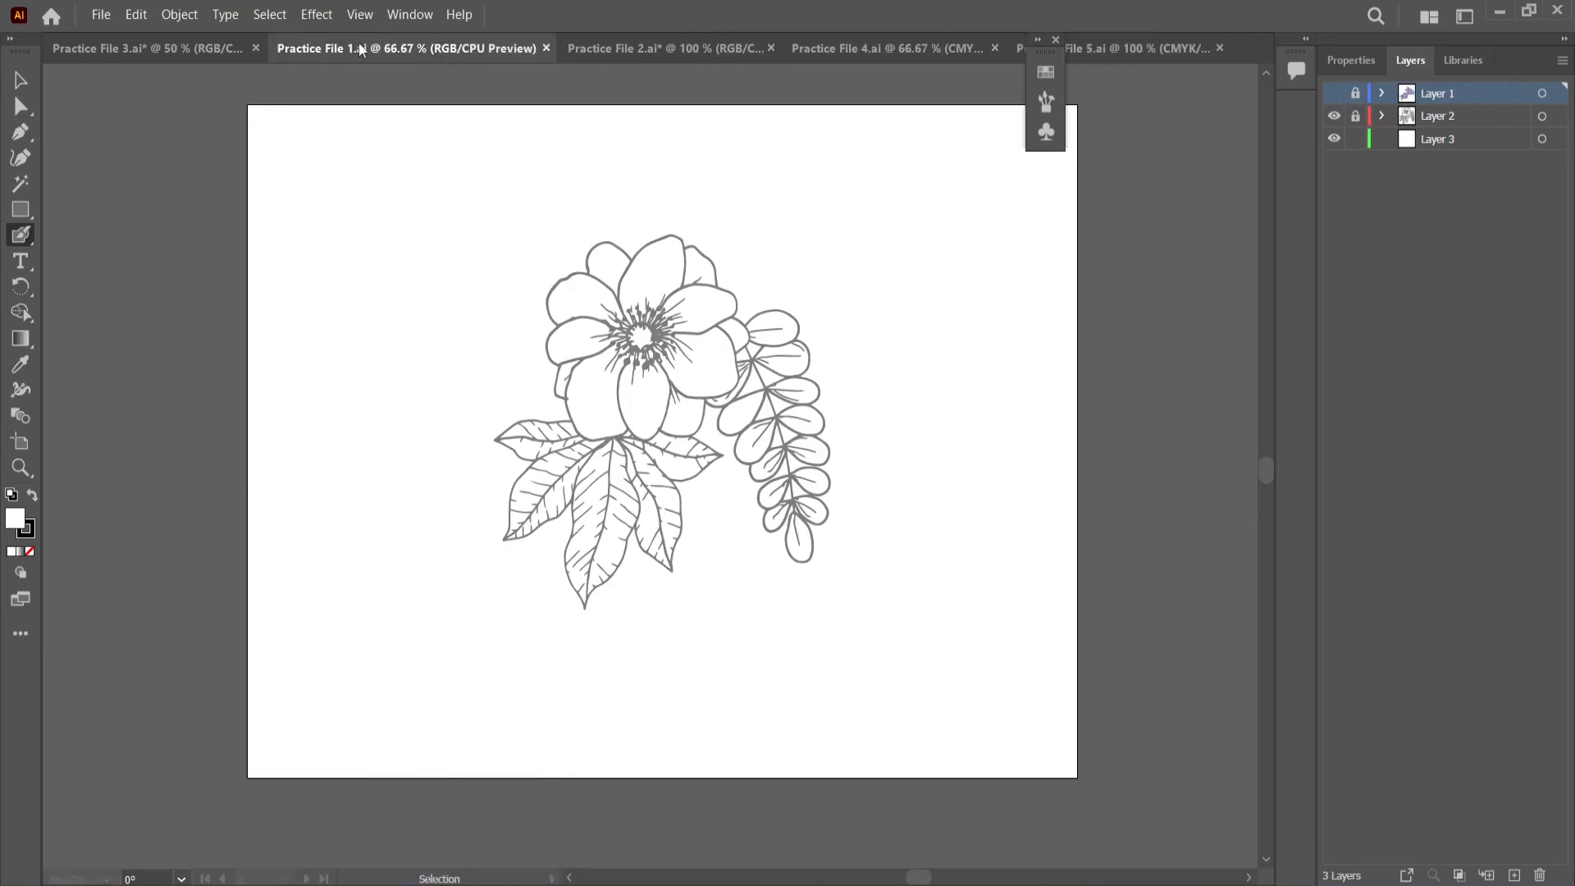
{"action": "left_click", "coordinate": [646, 49]}
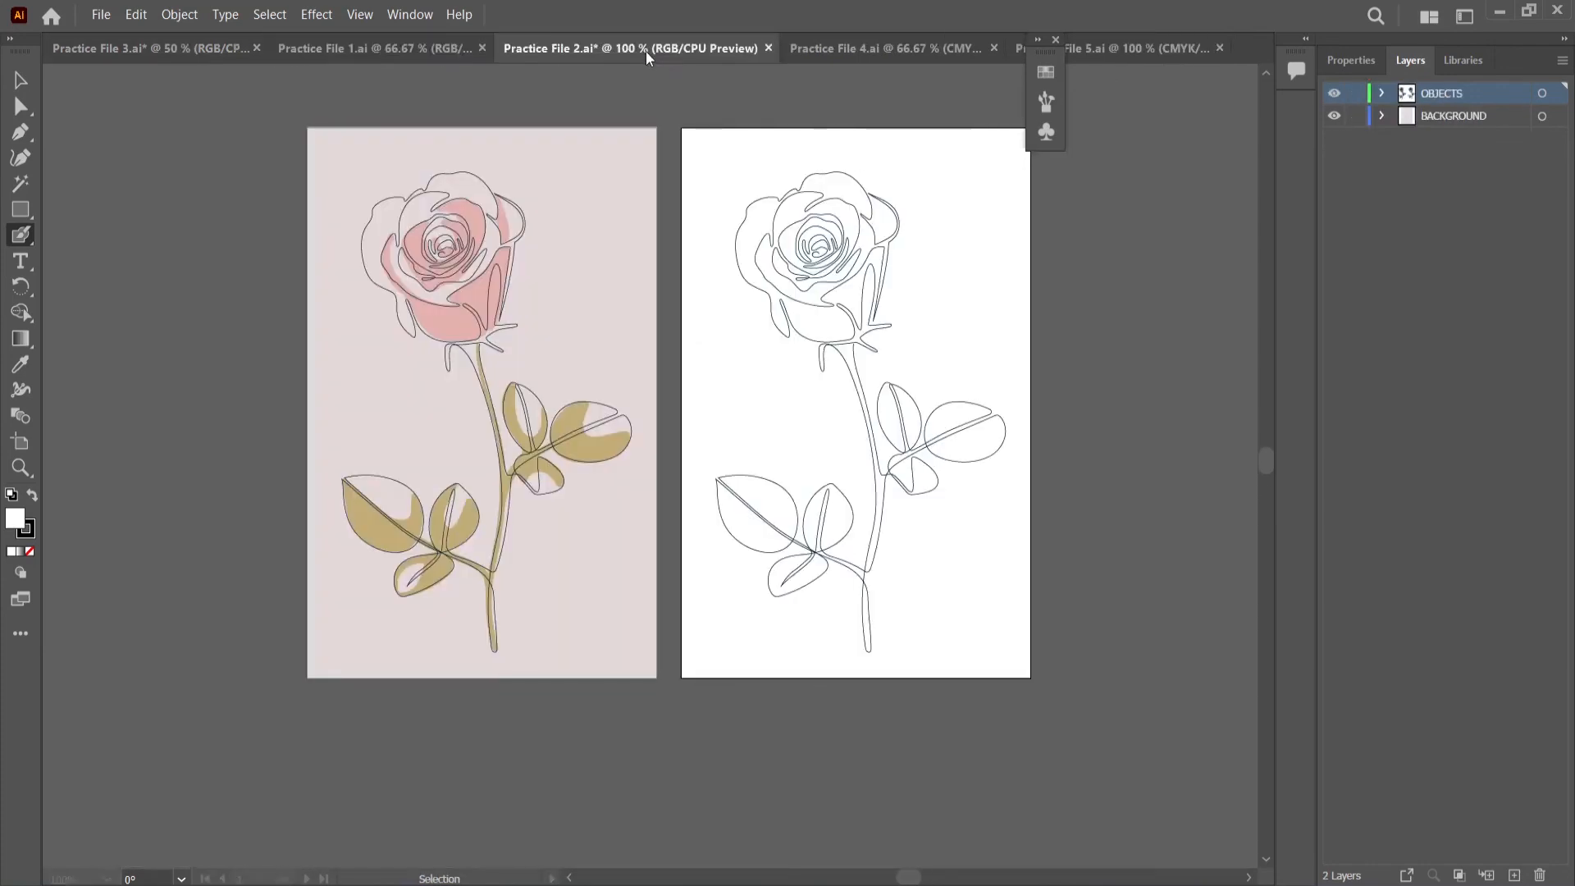
{"action": "left_click", "coordinate": [164, 49]}
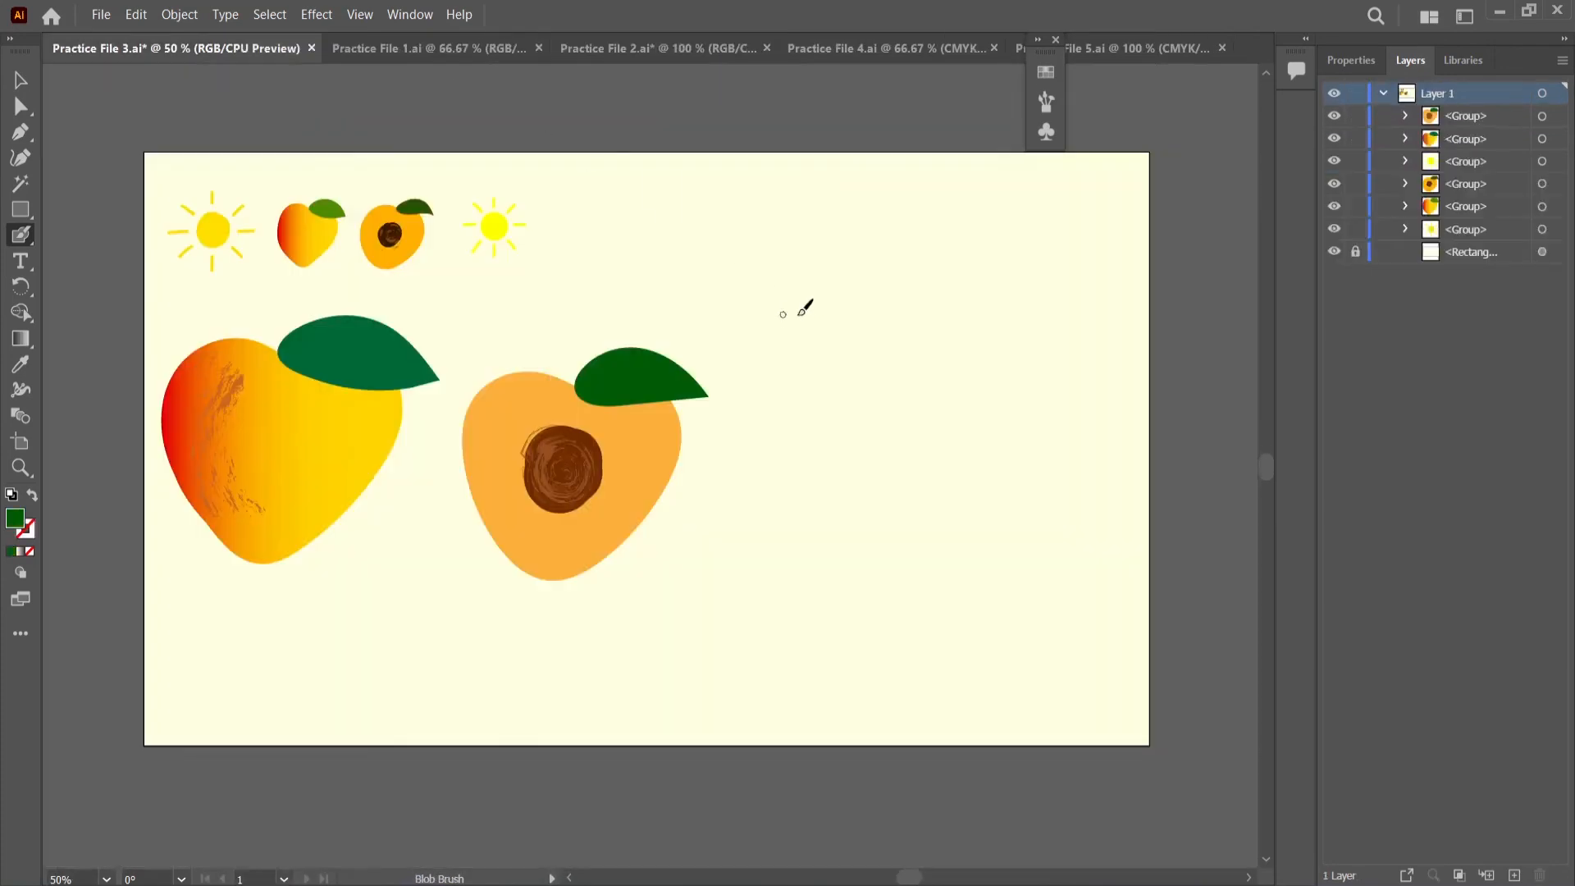